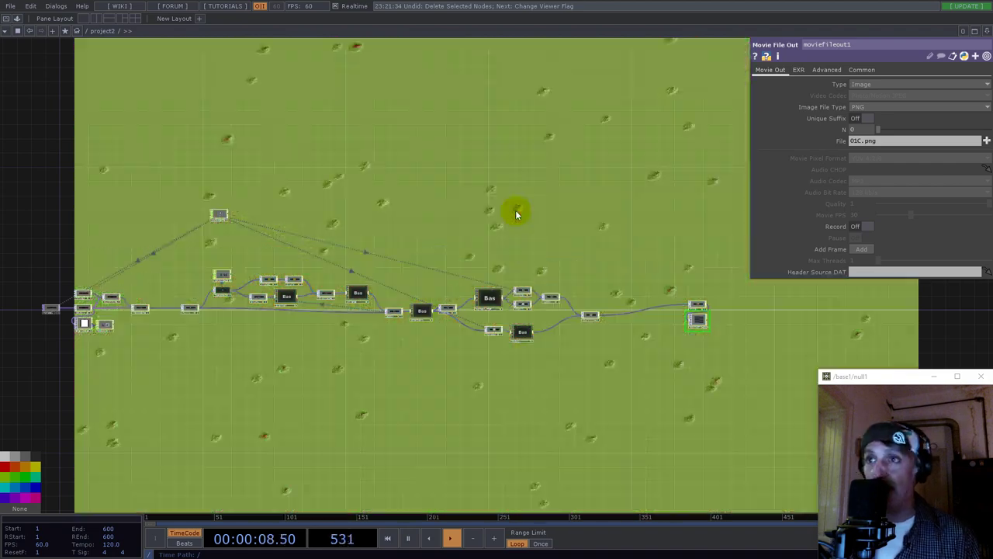
Step: Switch to the browser and watch the Belousov Zhabotinsky reaction video on YouTube, pausing it on the expanding rings
{"action": "left_click", "coordinate": [422, 308]}
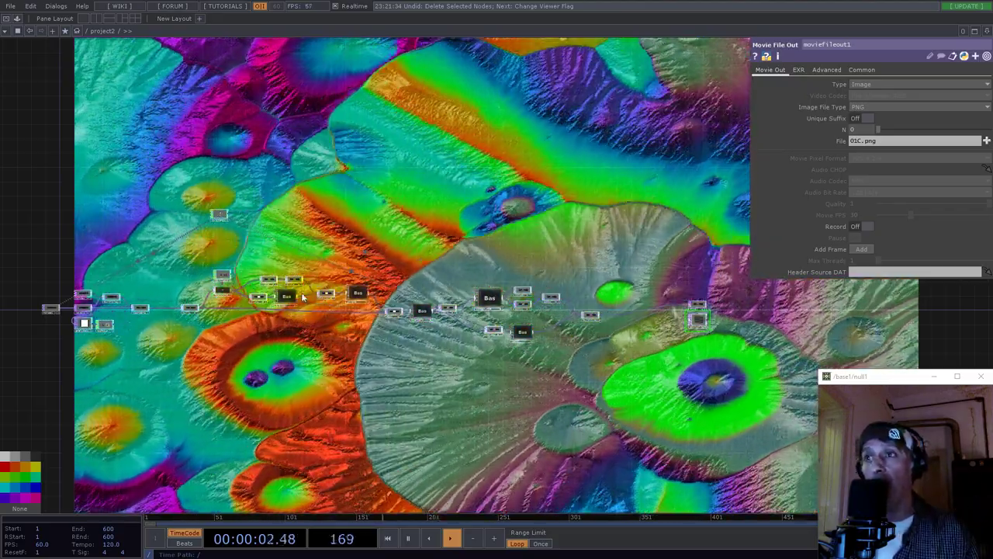
{"action": "left_click", "coordinate": [427, 299]}
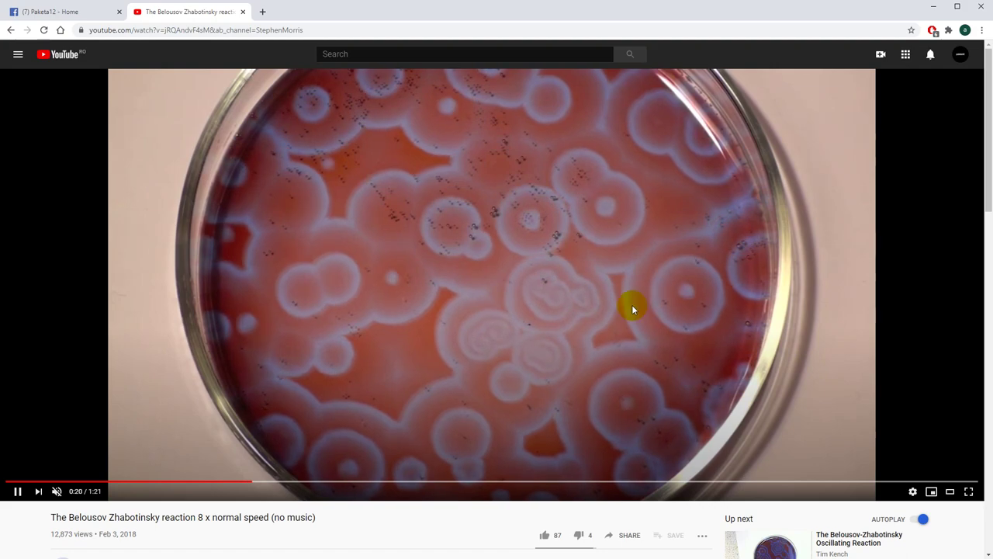
{"action": "left_click", "coordinate": [471, 306]}
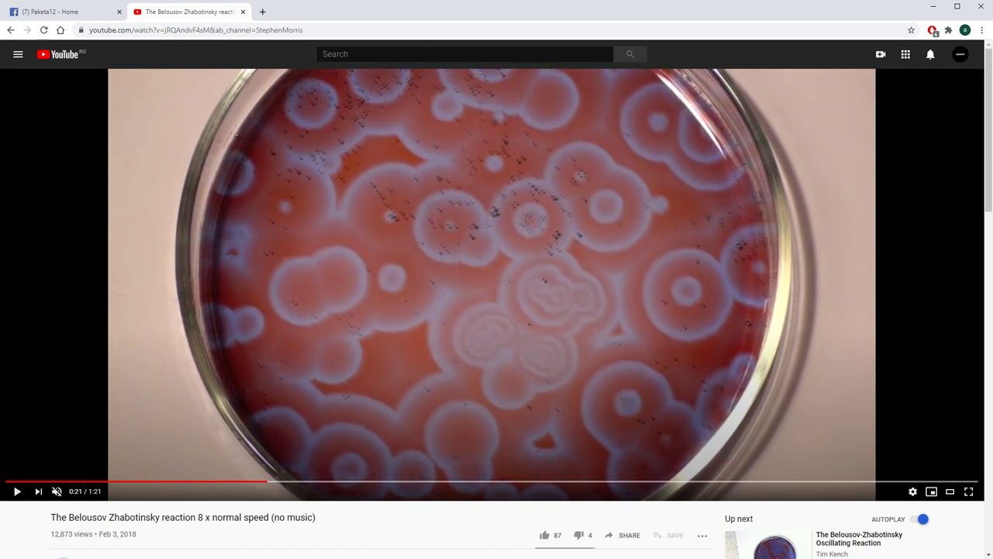
Step: Switch to the Paketa12 Facebook video, close the post pop-up covering it, and watch the clip
{"action": "left_click", "coordinate": [87, 14]}
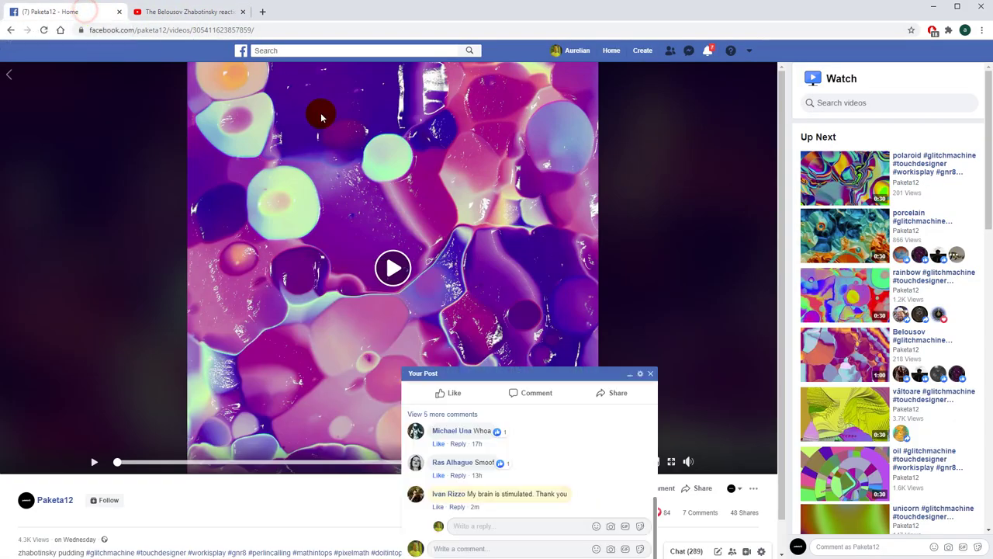
{"action": "left_click", "coordinate": [652, 375]}
{"action": "left_click", "coordinate": [393, 269]}
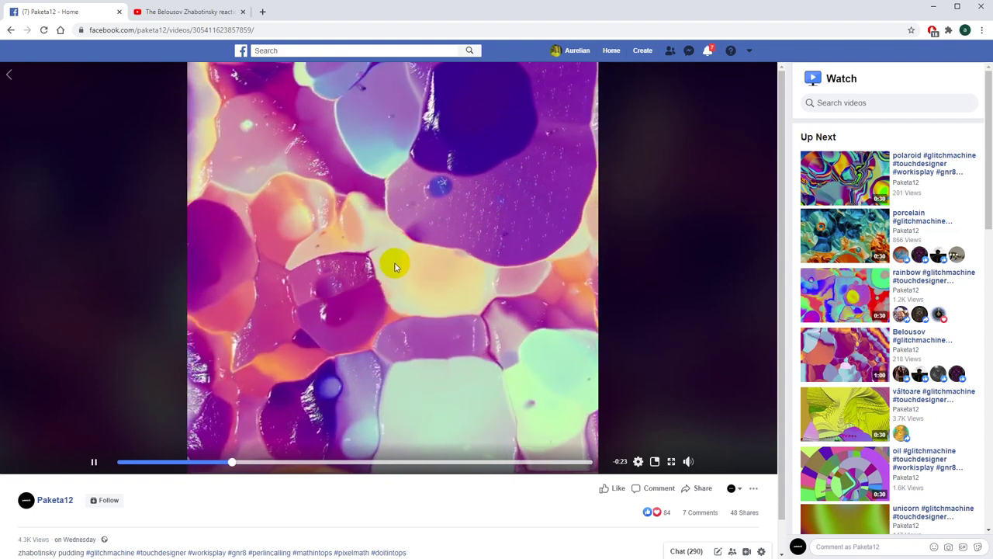
{"action": "left_click", "coordinate": [417, 284]}
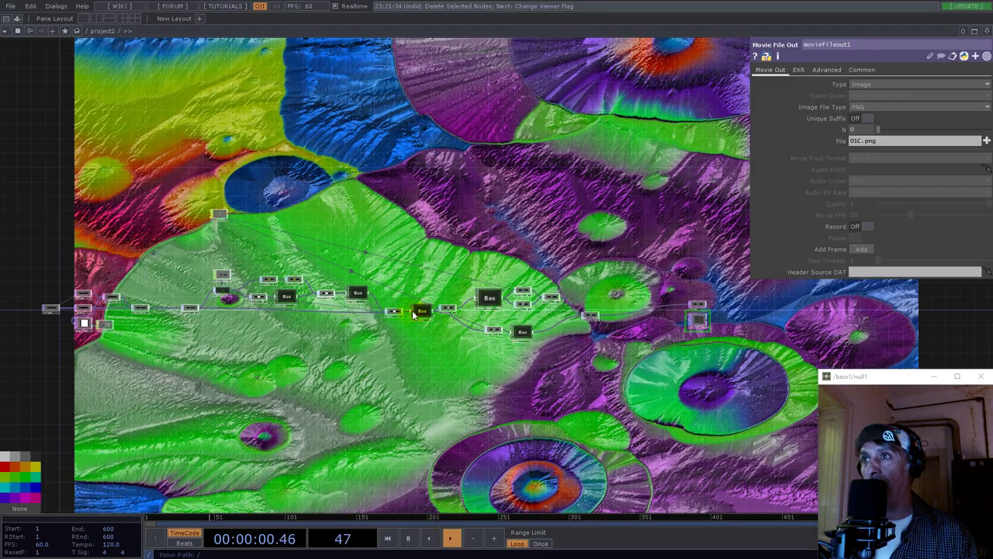
Step: Leave the project2 network, enter the project1 container and delete all of its default operators
{"action": "scroll", "coordinate": [396, 259], "scroll_direction": "down", "scroll_amount": 3}
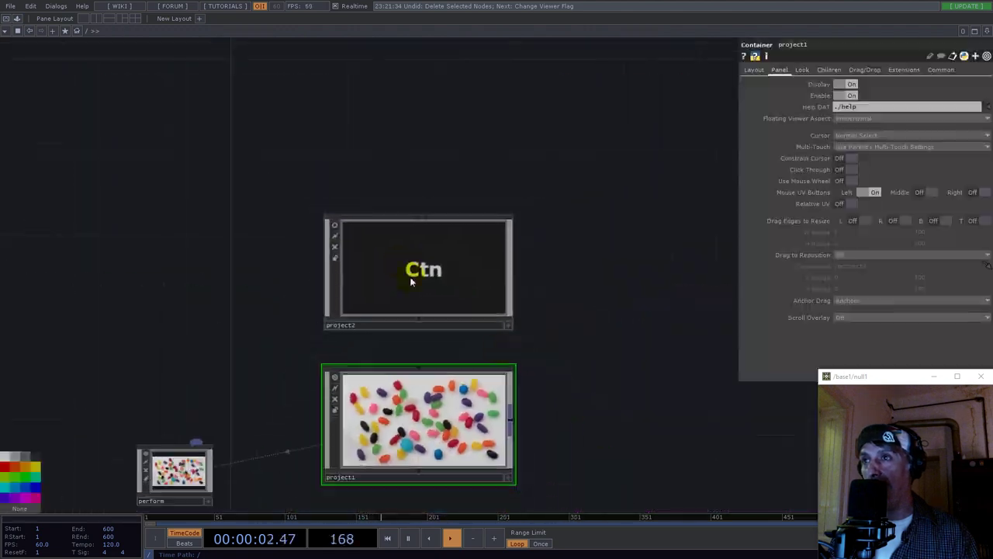
{"action": "double_click", "coordinate": [455, 413]}
{"action": "left_click_drag", "start_coordinate": [650, 402], "coordinate": [339, 246]}
{"action": "key", "text": "Delete"}
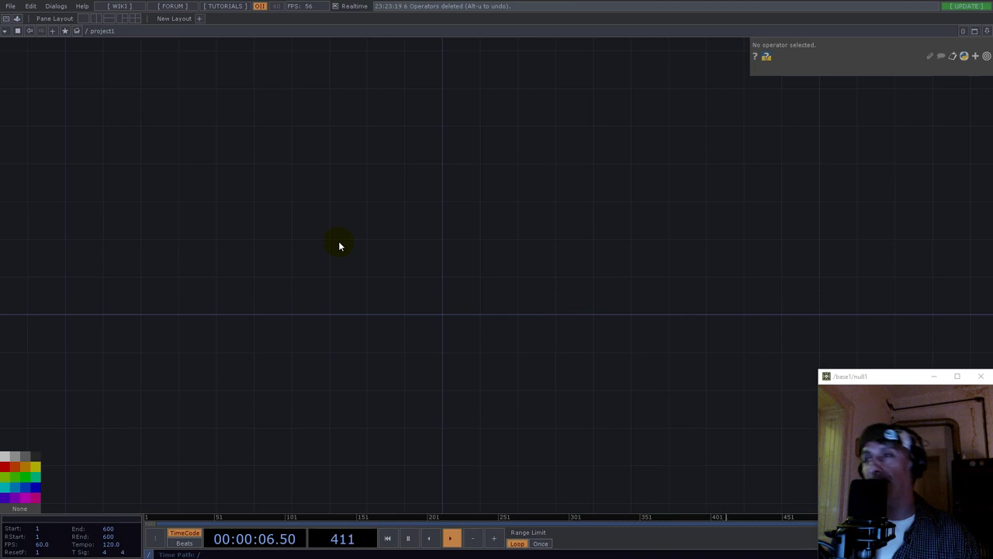
Step: Add a Constant CHOP to the empty project1 network near the origin
{"action": "left_click_drag", "start_coordinate": [514, 281], "coordinate": [450, 237]}
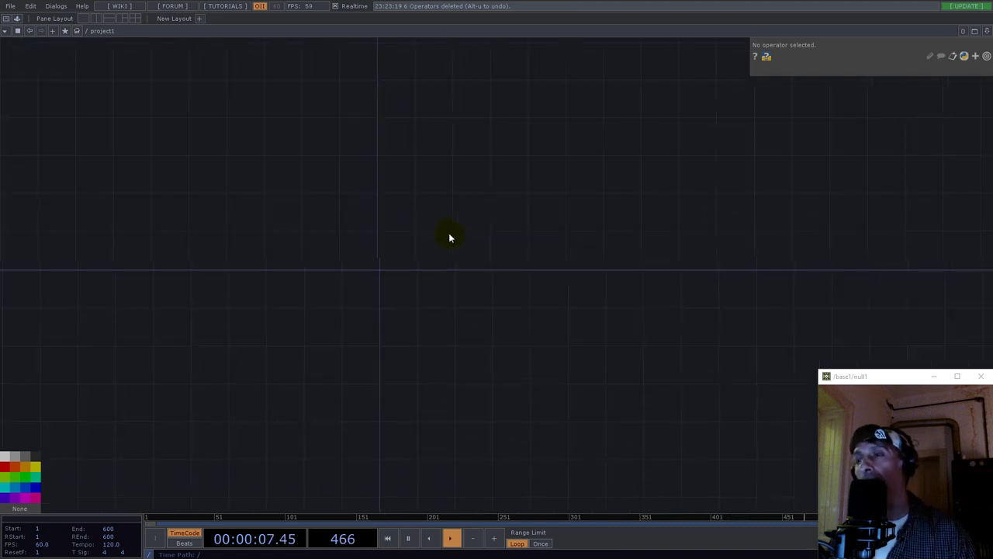
{"action": "double_click", "coordinate": [400, 250]}
{"action": "type", "text": "const"}
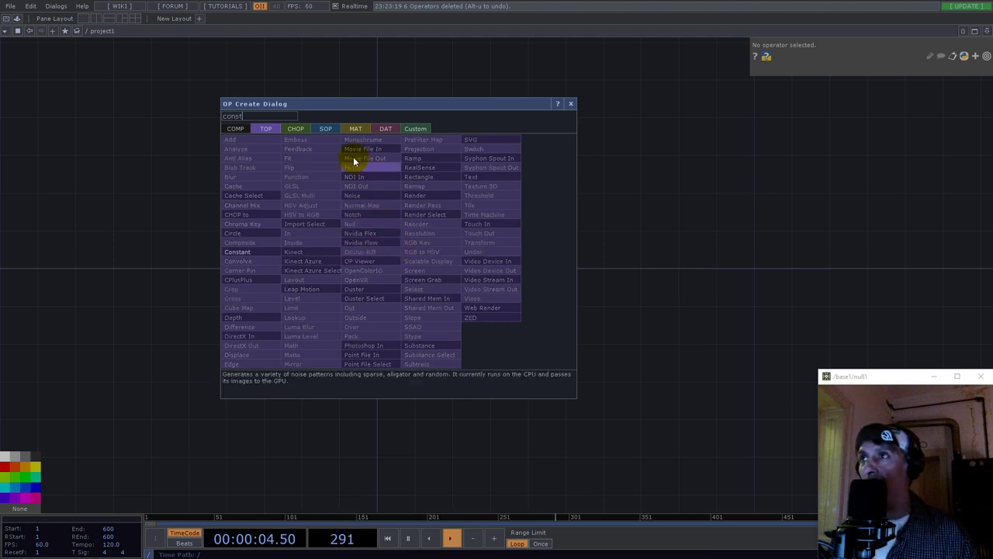
{"action": "left_click", "coordinate": [295, 129]}
{"action": "left_click", "coordinate": [306, 178]}
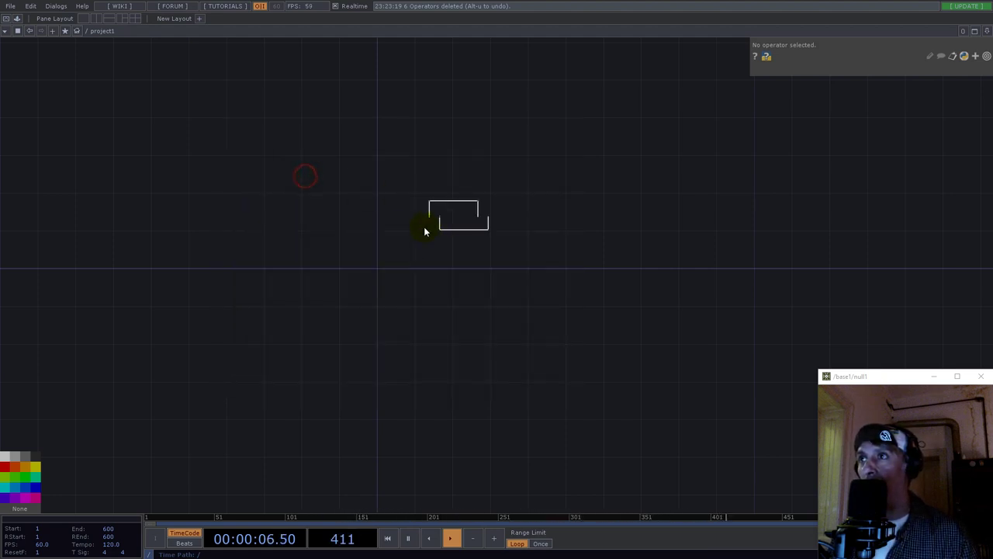
{"action": "left_click", "coordinate": [402, 255]}
{"action": "scroll", "coordinate": [537, 242], "scroll_direction": "up", "scroll_amount": 2}
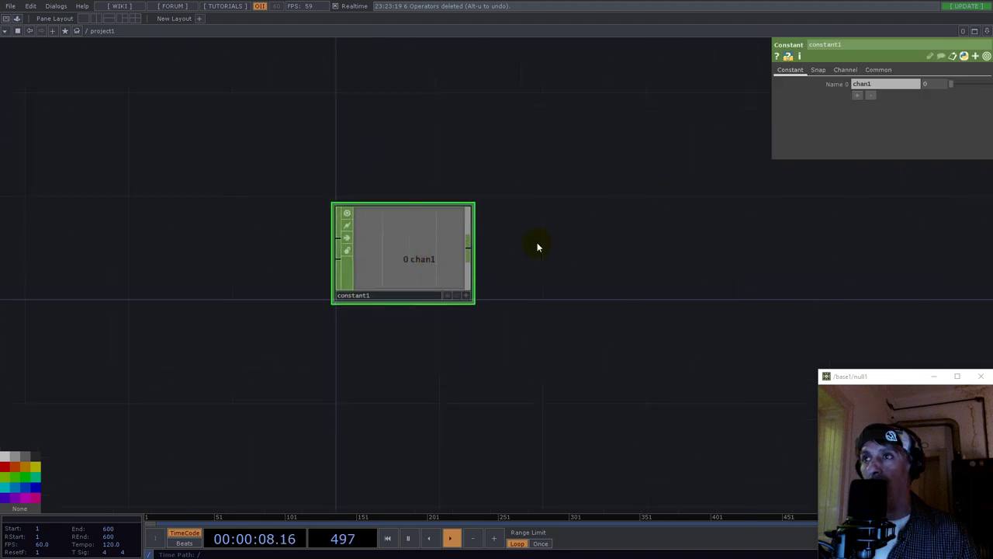
Step: Rename the Constant CHOP's first channel to resx and set its value to 1280
{"action": "left_click", "coordinate": [875, 83]}
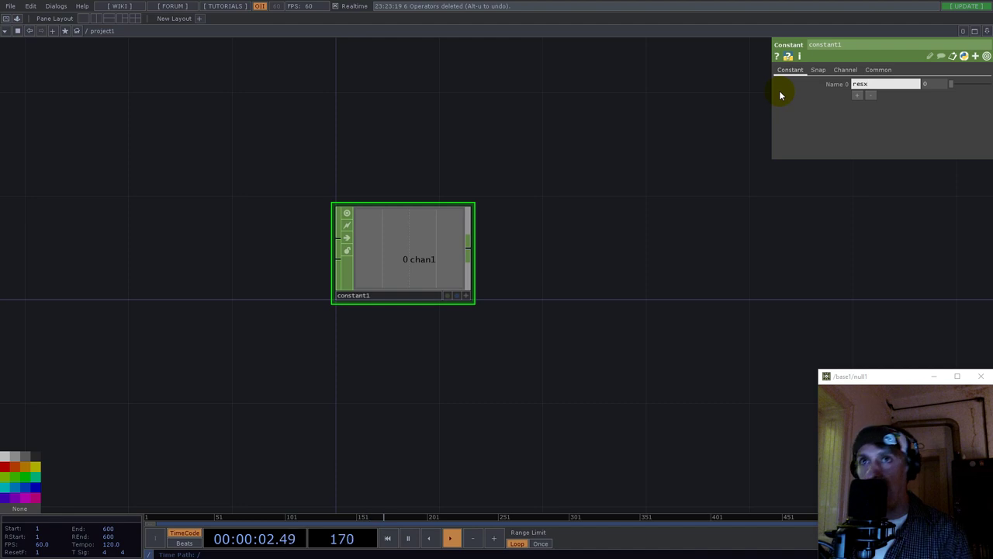
{"action": "key", "text": "Return"}
{"action": "key", "text": "Tab"}
{"action": "type", "text": "1280"}
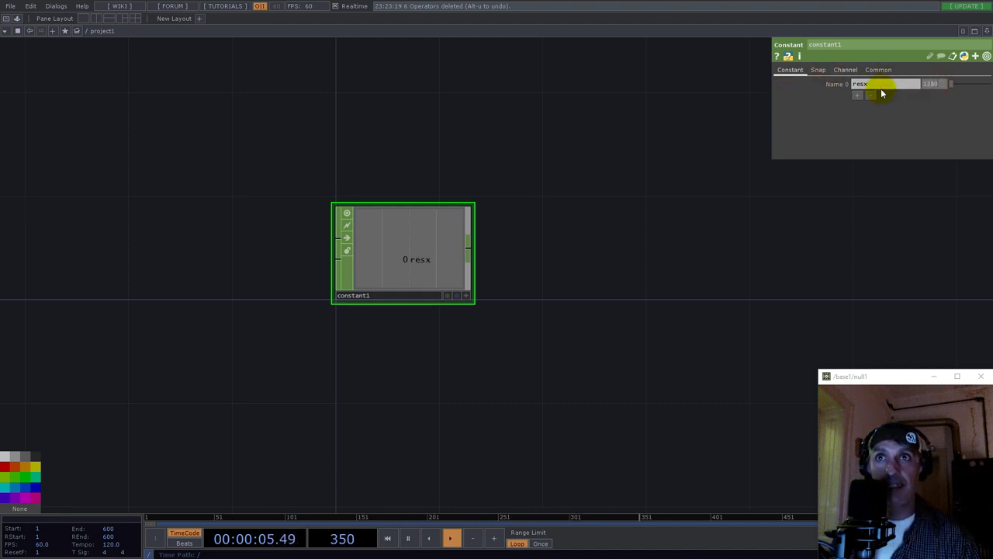
{"action": "key", "text": "Return"}
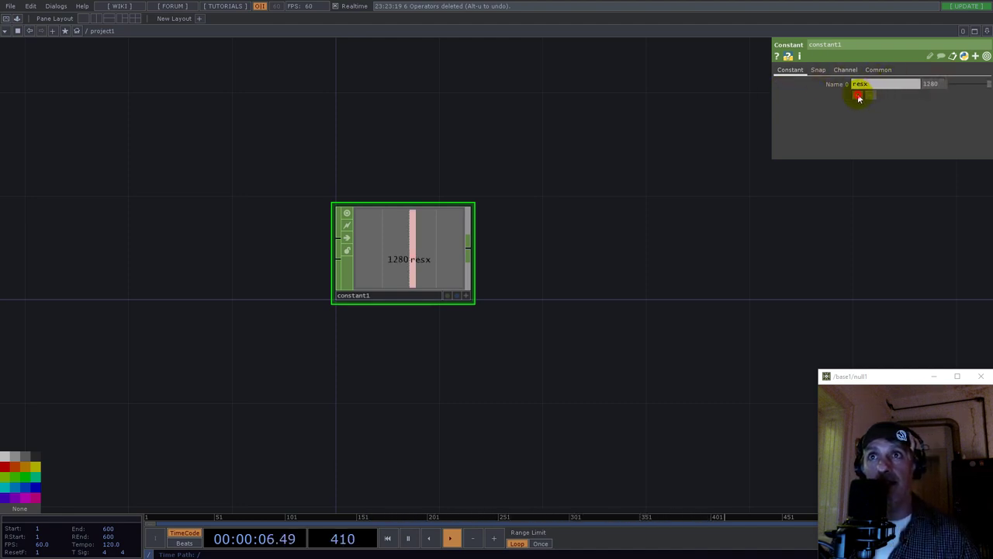
Step: Add a second channel named resy to the Constant CHOP with a value of 720
{"action": "left_click", "coordinate": [871, 95]}
{"action": "type", "text": "resy"}
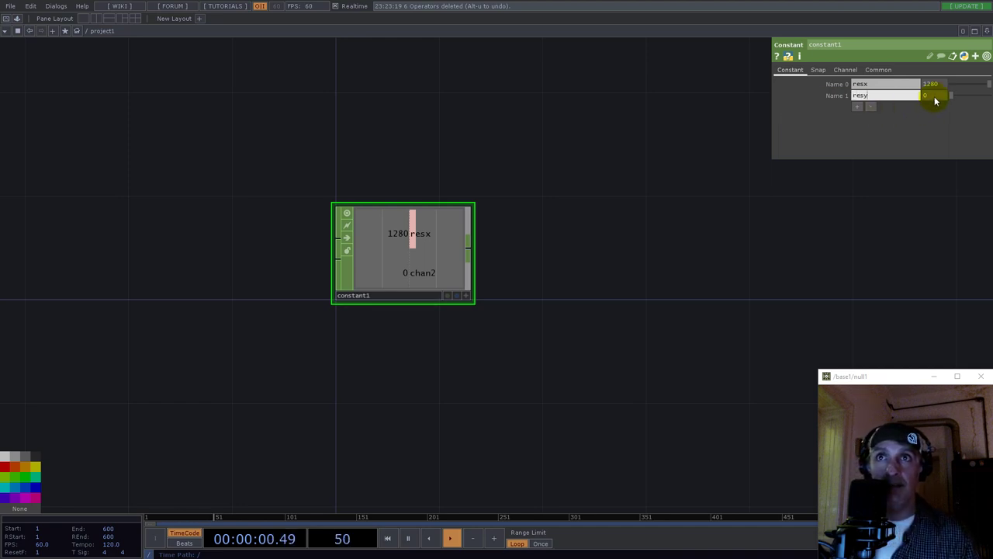
{"action": "type", "text": "720"}
{"action": "key", "text": "Return"}
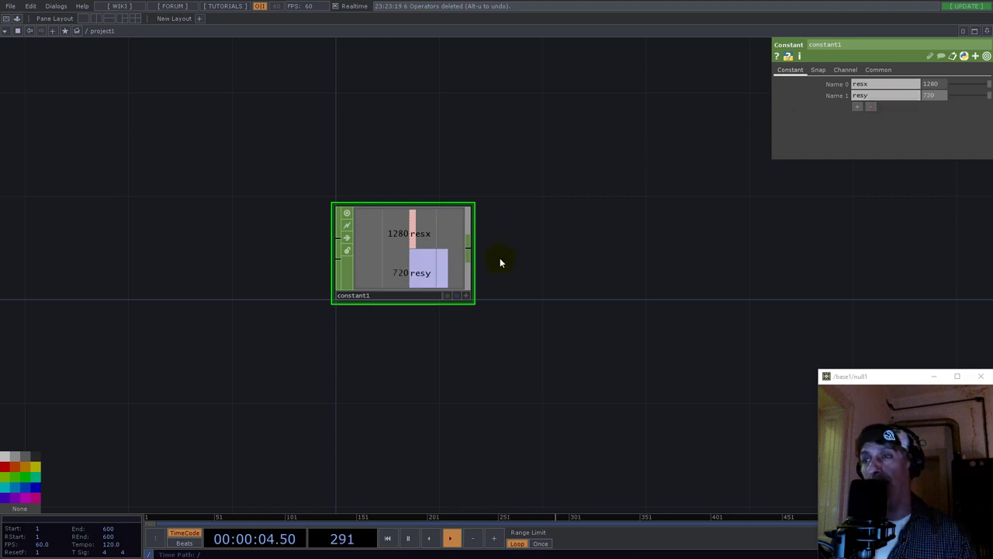
{"action": "scroll", "coordinate": [501, 276], "scroll_direction": "down", "scroll_amount": 4}
{"action": "scroll", "coordinate": [479, 288], "scroll_direction": "up", "scroll_amount": 3}
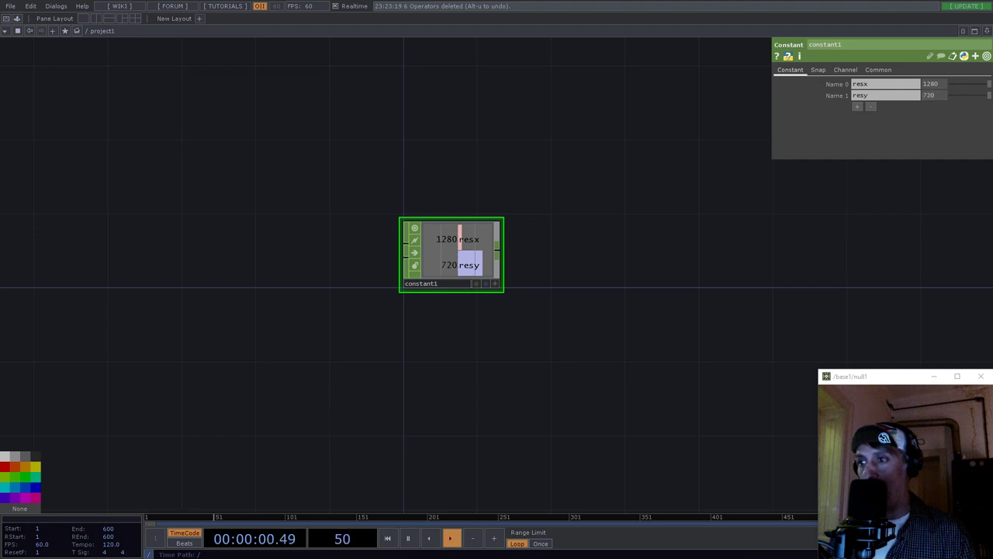
Step: Switch to Paint 3D and sketch scattered white dots on the black canvas, with rings growing outward around some of them
{"action": "key", "text": "alt+Tab"}
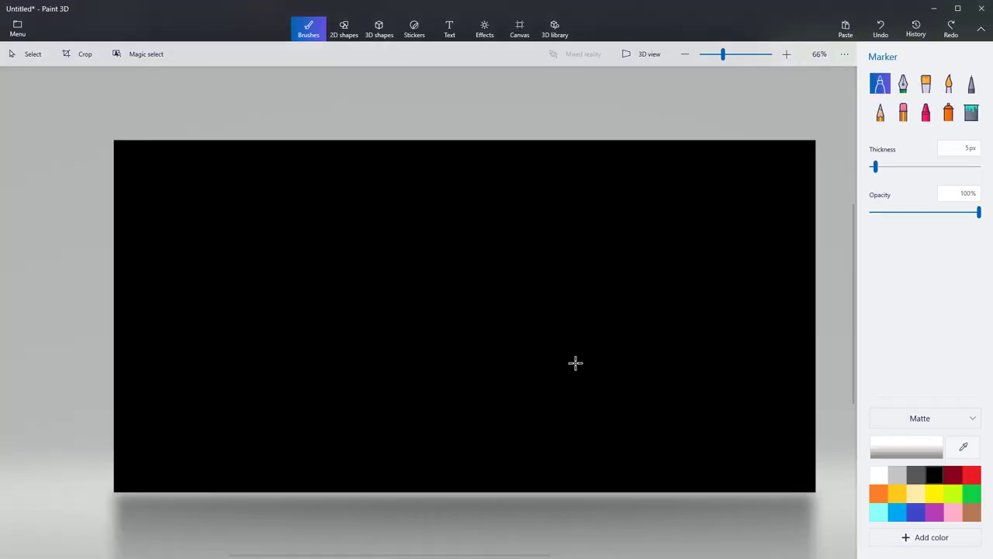
{"action": "scroll", "coordinate": [484, 340], "scroll_direction": "down", "scroll_amount": 3}
{"action": "scroll", "coordinate": [468, 365], "scroll_direction": "up", "scroll_amount": 3}
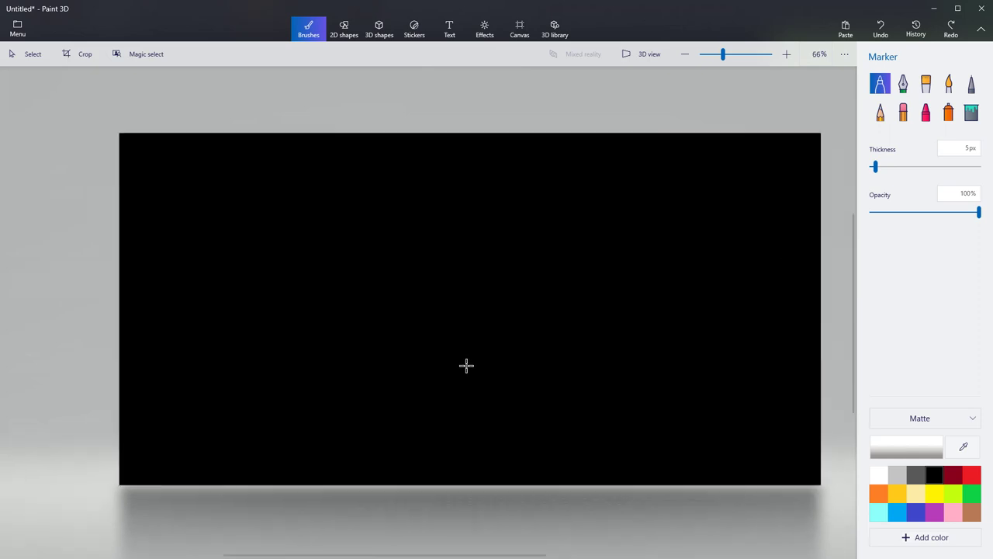
{"action": "scroll", "coordinate": [466, 366], "scroll_direction": "up", "scroll_amount": 2}
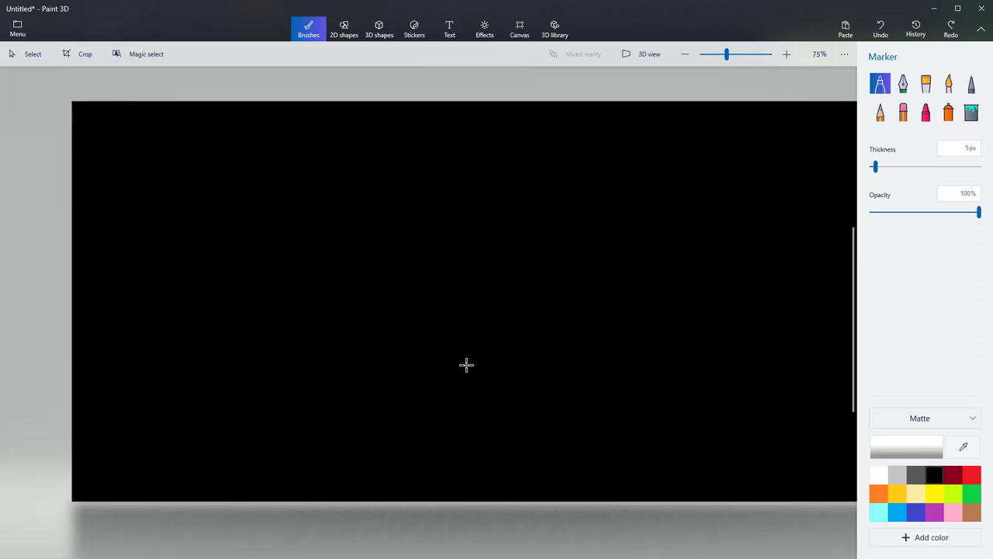
{"action": "scroll", "coordinate": [331, 287], "scroll_direction": "down", "scroll_amount": 2}
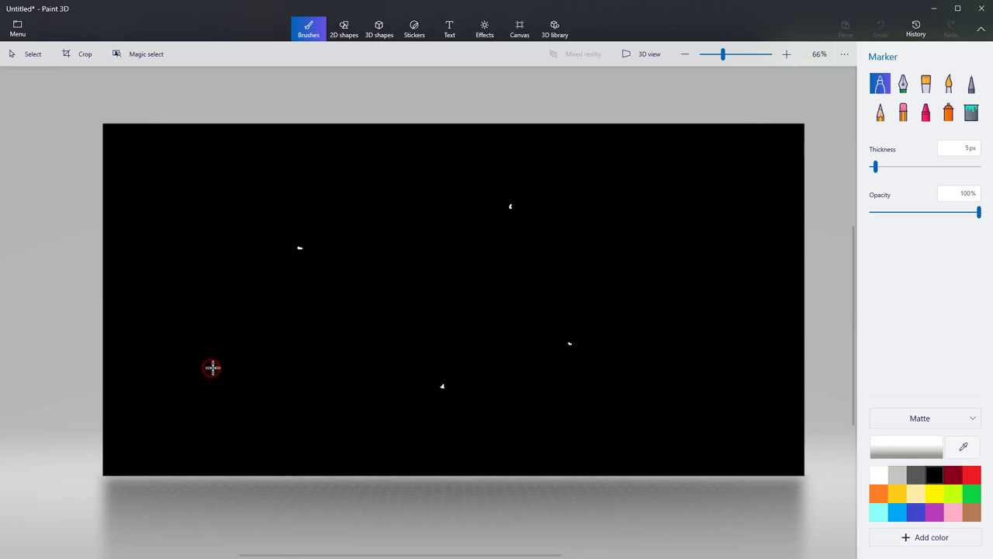
{"action": "scroll", "coordinate": [295, 244], "scroll_direction": "up", "scroll_amount": 3, "text": "ctrl"}
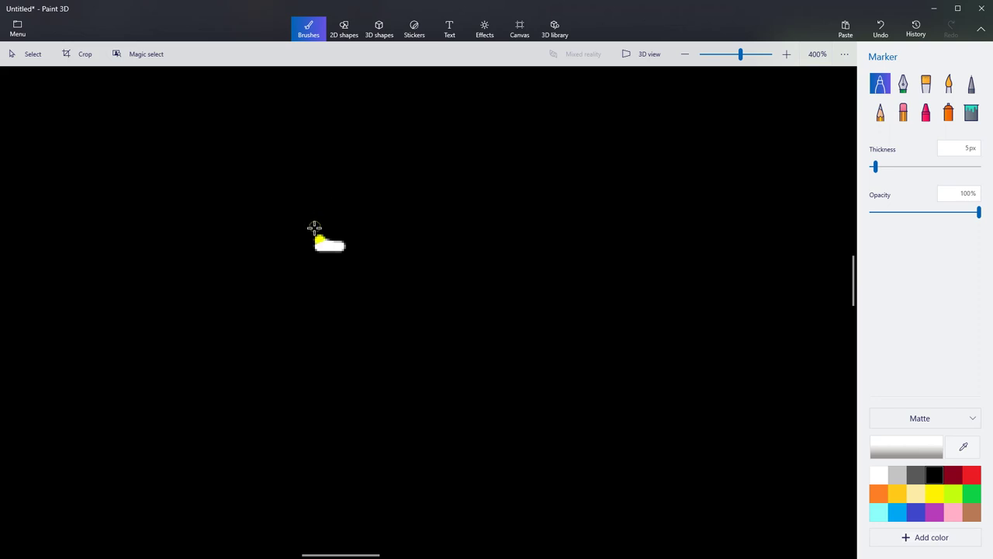
{"action": "mouse_move", "coordinate": [309, 265]}
{"action": "left_mouse_down"}
{"action": "mouse_move", "coordinate": [324, 221]}
{"action": "mouse_move", "coordinate": [348, 306]}
{"action": "mouse_move", "coordinate": [282, 195]}
{"action": "left_mouse_up"}
{"action": "scroll", "coordinate": [278, 203], "scroll_direction": "down", "scroll_amount": 1, "text": "ctrl"}
{"action": "scroll", "coordinate": [278, 203], "scroll_direction": "down", "scroll_amount": 4, "text": "ctrl"}
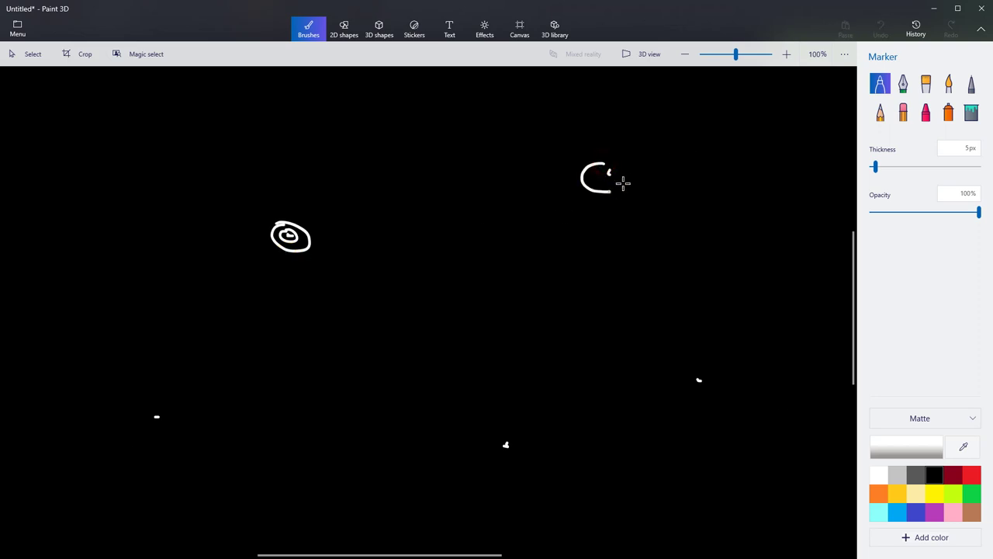
{"action": "mouse_move", "coordinate": [572, 118]}
{"action": "left_mouse_down"}
{"action": "mouse_move", "coordinate": [634, 286]}
{"action": "mouse_move", "coordinate": [604, 114]}
{"action": "left_mouse_up"}
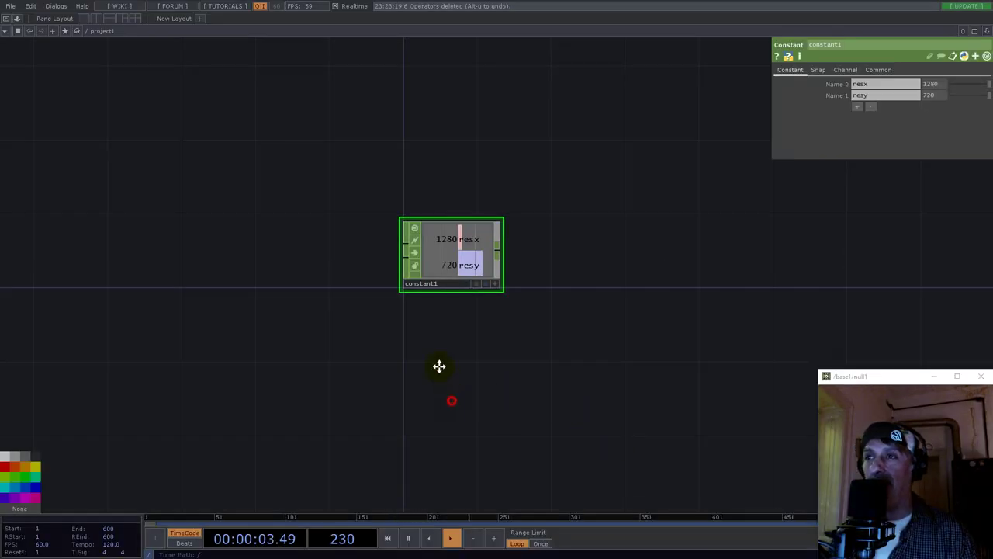
Step: Switch back to TouchDesigner and add a Noise TOP below the Constant CHOP
{"action": "left_click_drag", "start_coordinate": [439, 365], "coordinate": [412, 306]}
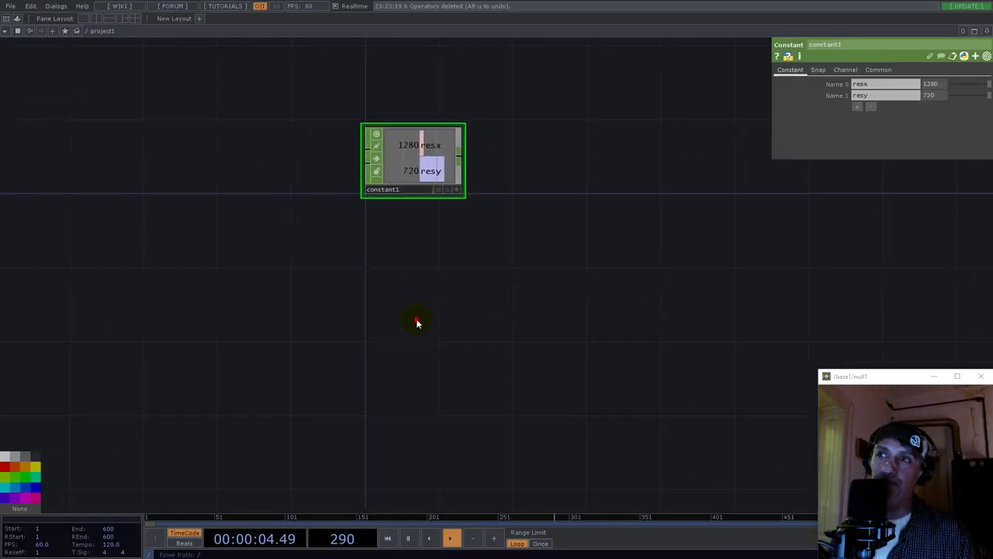
{"action": "key", "text": "Tab"}
{"action": "type", "text": "nois"}
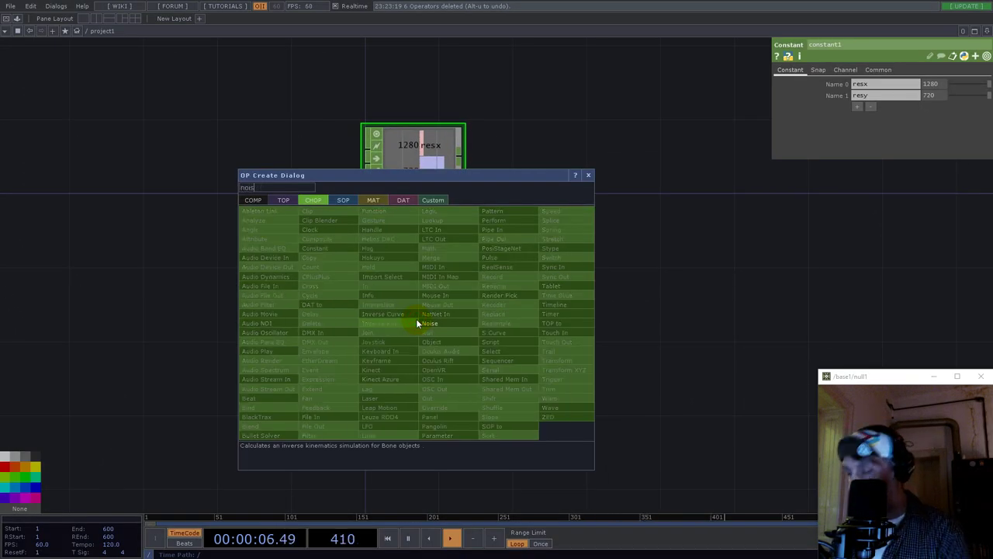
{"action": "type", "text": "e"}
{"action": "left_click", "coordinate": [282, 199]}
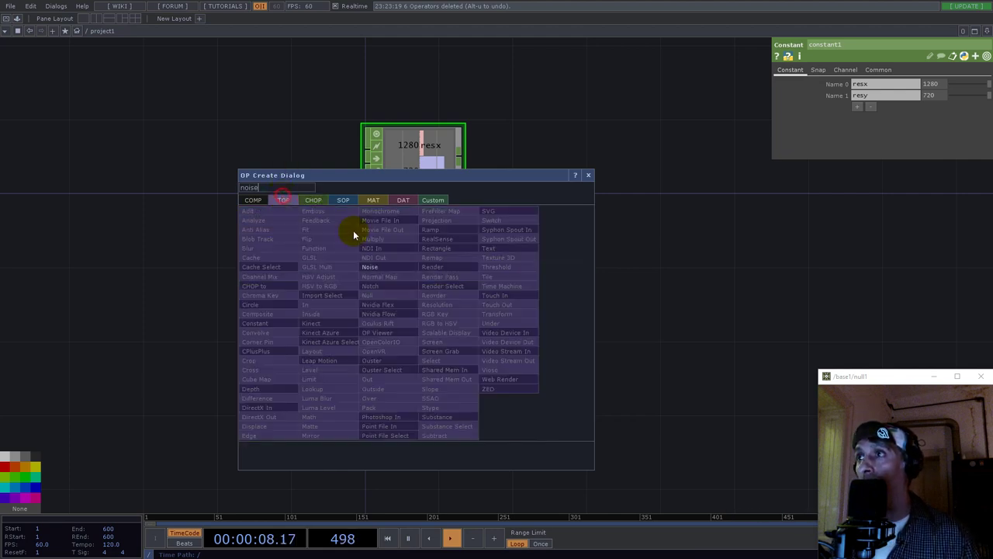
{"action": "left_click", "coordinate": [383, 266]}
{"action": "left_click", "coordinate": [411, 288]}
{"action": "scroll", "coordinate": [423, 264], "scroll_direction": "up", "scroll_amount": 3}
Step: Make the Constant CHOP's viewer active and link its resx and resy channels to the Noise TOP's width and height resolution
{"action": "left_click_drag", "start_coordinate": [655, 171], "coordinate": [589, 452]}
{"action": "scroll", "coordinate": [486, 332], "scroll_direction": "down", "scroll_amount": 3}
{"action": "left_click", "coordinate": [476, 321]}
{"action": "left_click", "coordinate": [476, 320]}
{"action": "left_click_drag", "start_coordinate": [417, 256], "coordinate": [869, 96]}
{"action": "left_click_drag", "start_coordinate": [428, 299], "coordinate": [930, 94]}
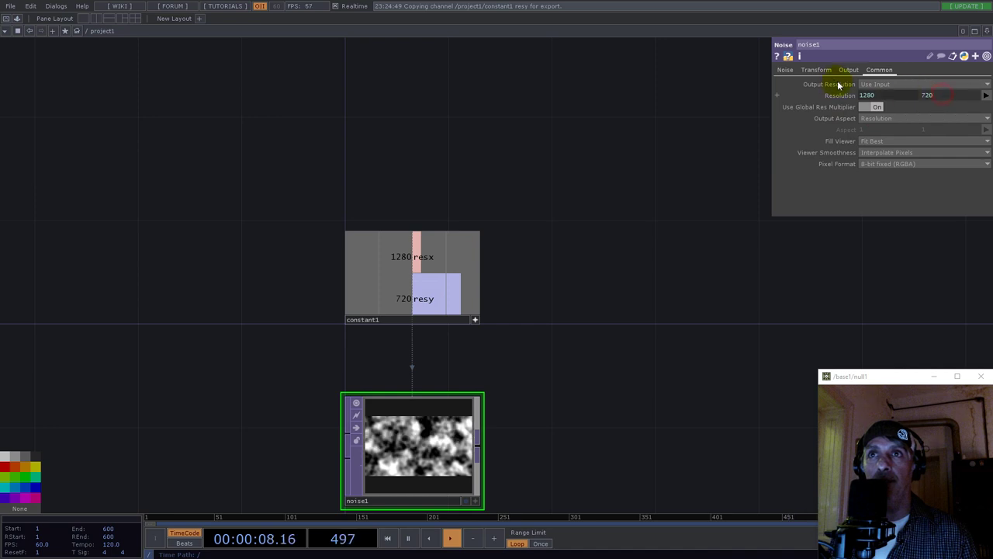
Step: Set the Noise TOP's pixel format to 32-bit float (Mono) and its viewer smoothness to Nearest Pixel
{"action": "left_click", "coordinate": [787, 71]}
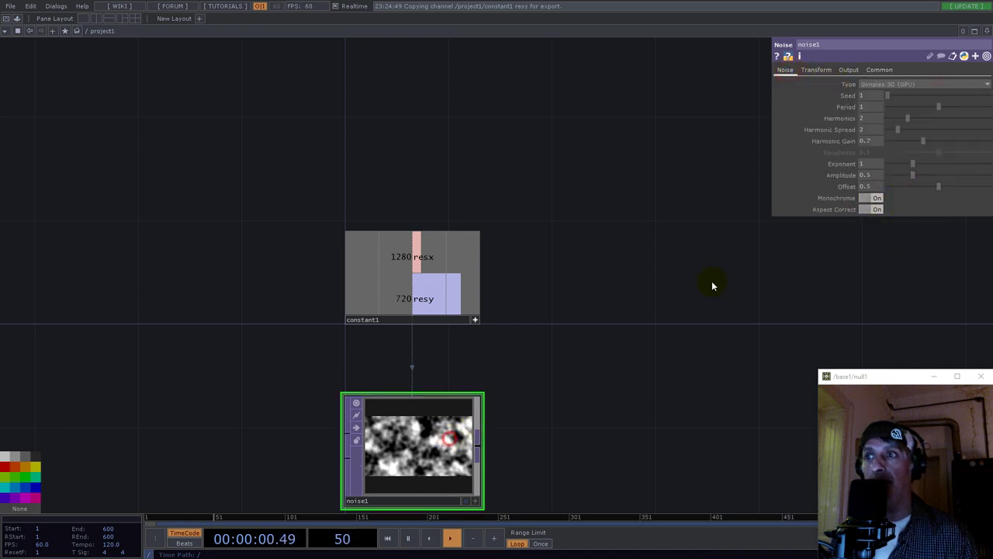
{"action": "left_click", "coordinate": [881, 70]}
{"action": "left_click", "coordinate": [900, 165]}
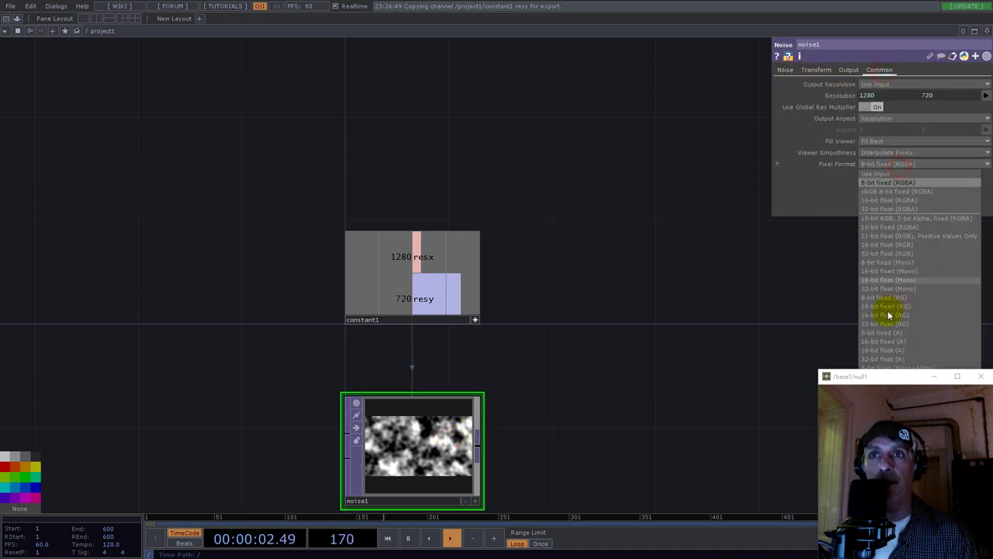
{"action": "left_click", "coordinate": [905, 288]}
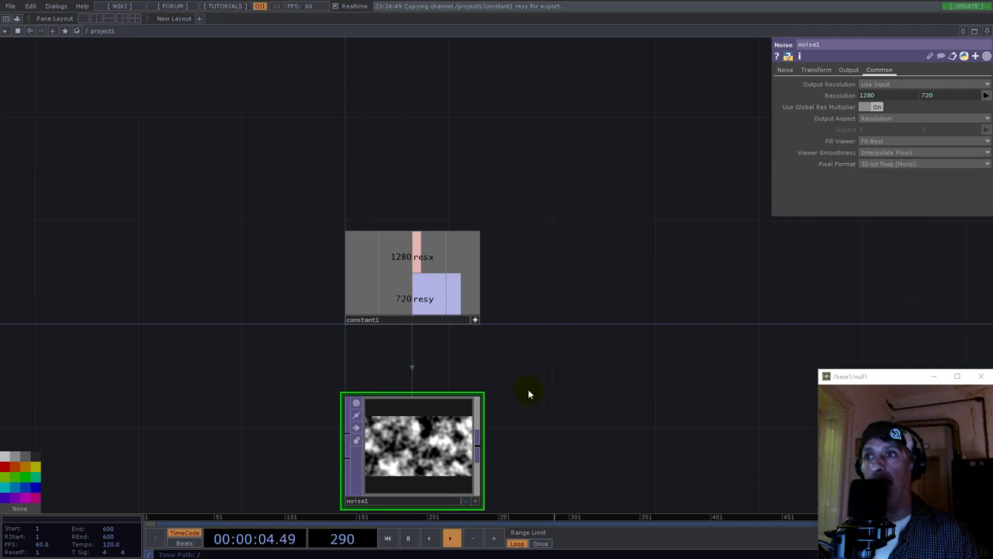
{"action": "left_click", "coordinate": [887, 153]}
{"action": "left_click", "coordinate": [883, 163]}
Step: Set the Noise TOP's period to 0.0001 and its offset to 0
{"action": "left_click_drag", "start_coordinate": [595, 245], "coordinate": [656, 59]}
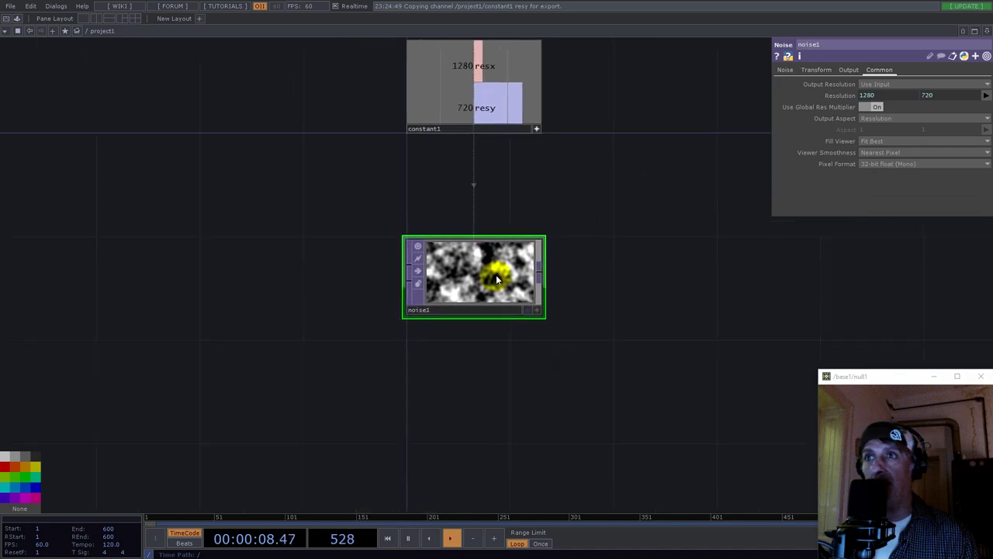
{"action": "scroll", "coordinate": [490, 281], "scroll_direction": "up", "scroll_amount": 10}
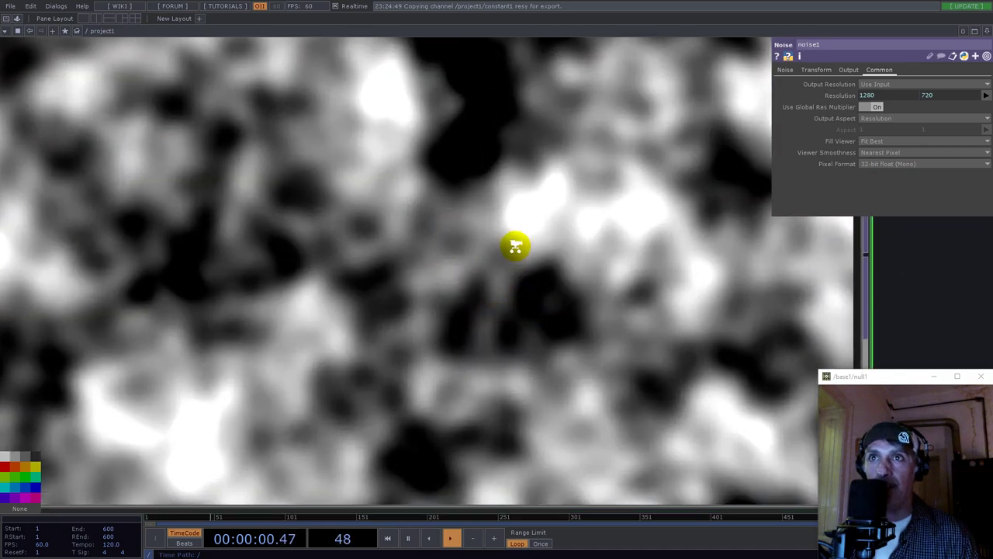
{"action": "key", "text": "h"}
{"action": "left_click", "coordinate": [786, 70]}
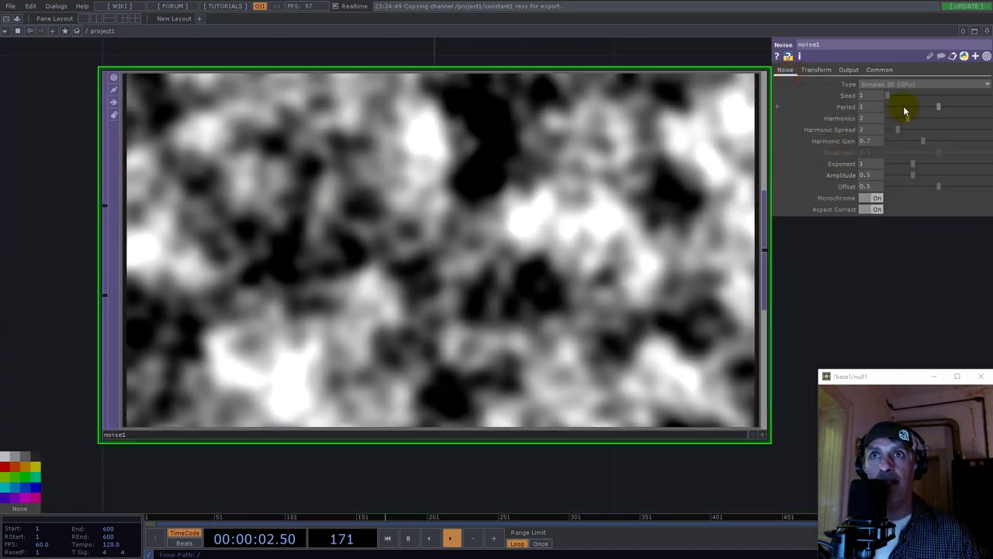
{"action": "left_click_drag", "start_coordinate": [904, 108], "coordinate": [888, 107]}
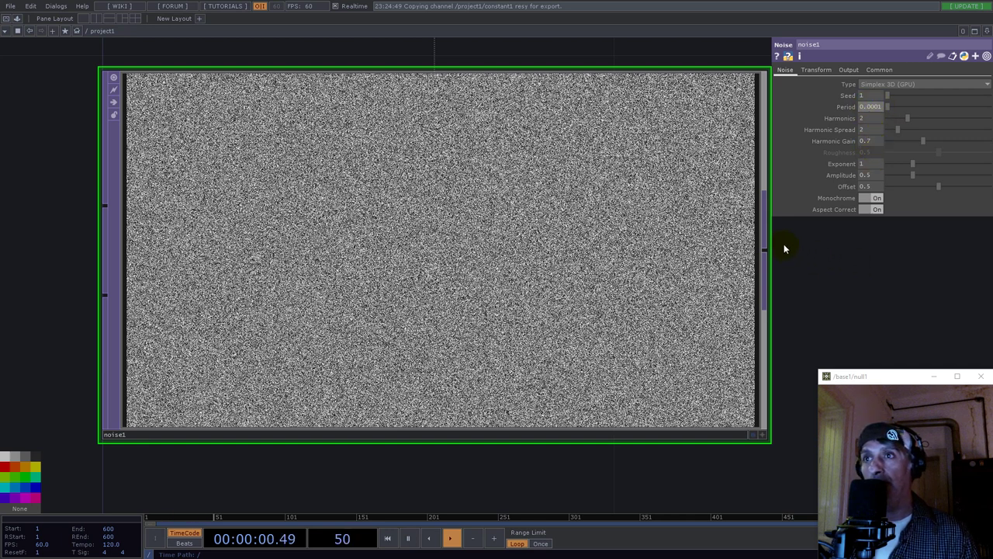
{"action": "left_click_drag", "start_coordinate": [938, 191], "coordinate": [869, 195]}
{"action": "scroll", "coordinate": [510, 284], "scroll_direction": "down", "scroll_amount": 5}
{"action": "scroll", "coordinate": [541, 285], "scroll_direction": "up", "scroll_amount": 5}
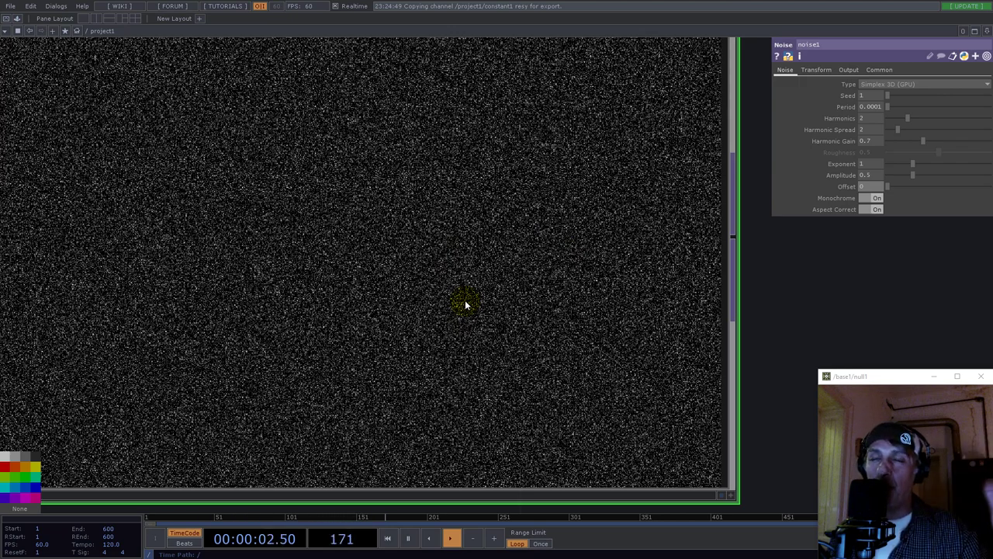
Step: Add a Level TOP connected to the Noise TOP's output and place it beside the noise node
{"action": "scroll", "coordinate": [441, 308], "scroll_direction": "down", "scroll_amount": 5}
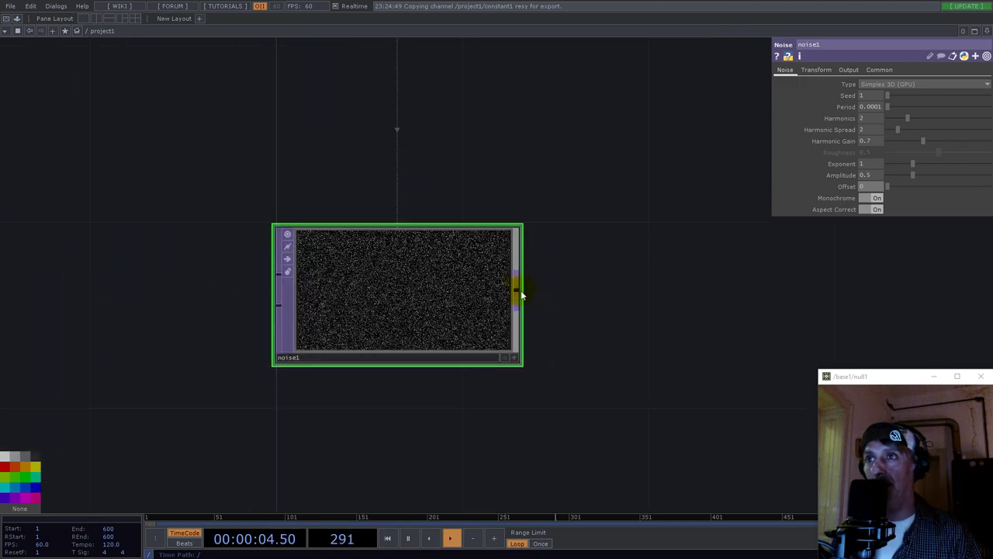
{"action": "right_click", "coordinate": [521, 293]}
{"action": "type", "text": "le"}
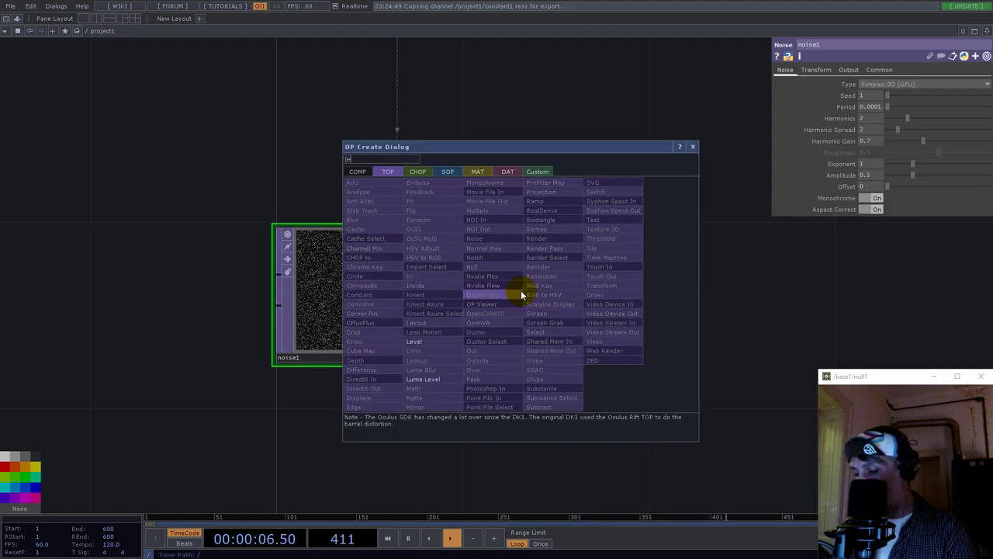
{"action": "left_click", "coordinate": [413, 345]}
{"action": "left_click", "coordinate": [690, 305]}
Step: Set the Level TOP's input smoothness and viewer smoothness to Nearest Pixel
{"action": "scroll", "coordinate": [764, 312], "scroll_direction": "up", "scroll_amount": 5}
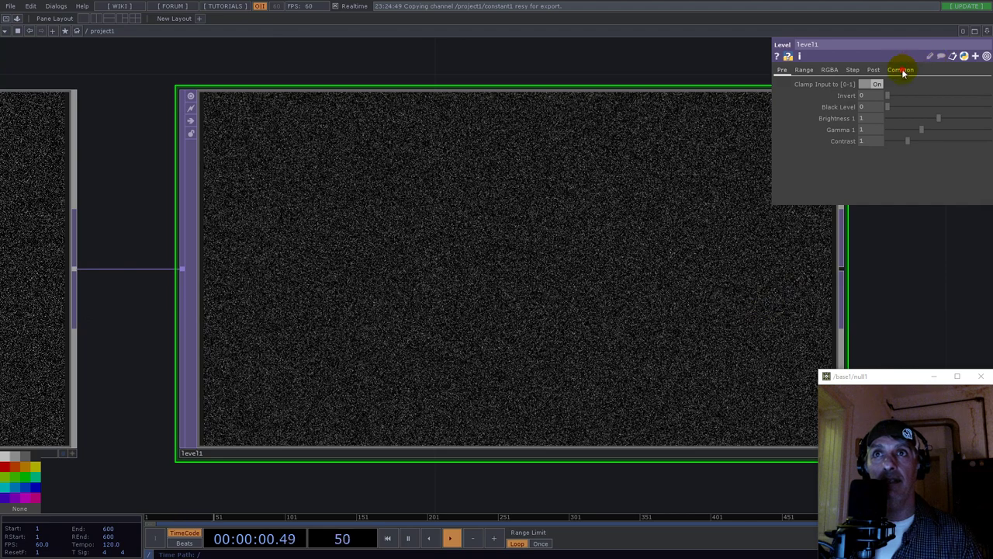
{"action": "left_click", "coordinate": [901, 69]}
{"action": "left_click", "coordinate": [887, 142]}
{"action": "left_click", "coordinate": [890, 150]}
{"action": "left_click", "coordinate": [887, 164]}
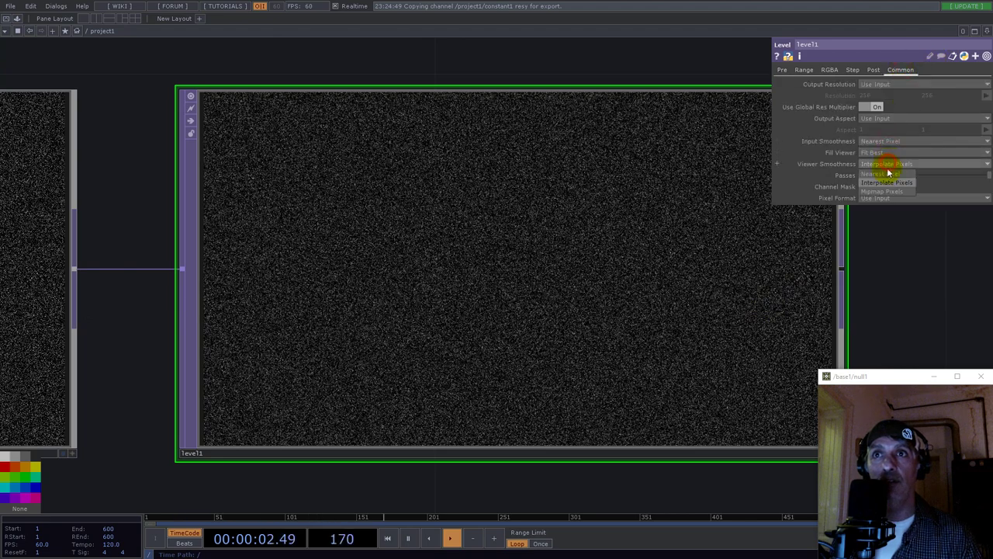
{"action": "left_click", "coordinate": [884, 173]}
{"action": "scroll", "coordinate": [565, 293], "scroll_direction": "down", "scroll_amount": 3}
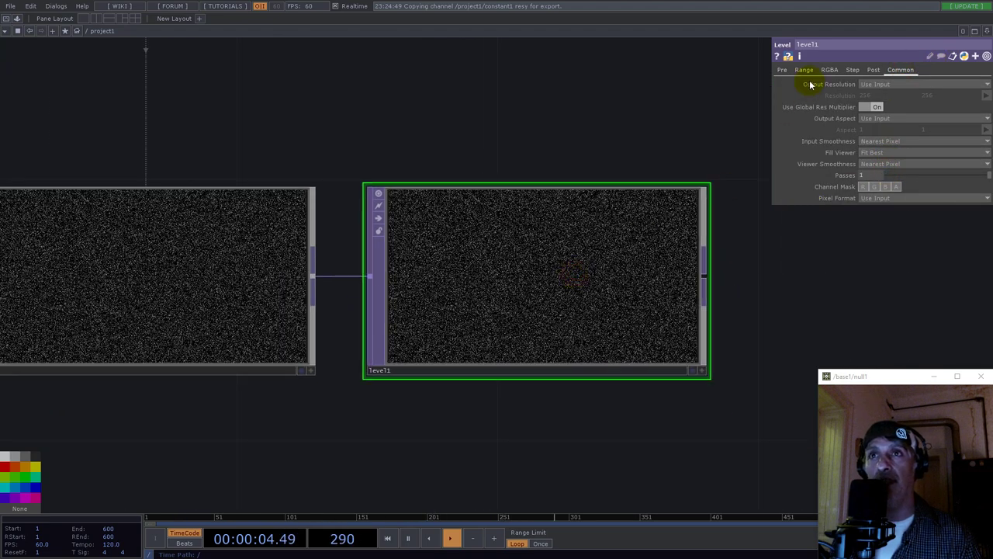
Step: Enable stepping on the Level TOP with a step size of 0.5
{"action": "left_click", "coordinate": [853, 70]}
{"action": "left_click", "coordinate": [869, 85]}
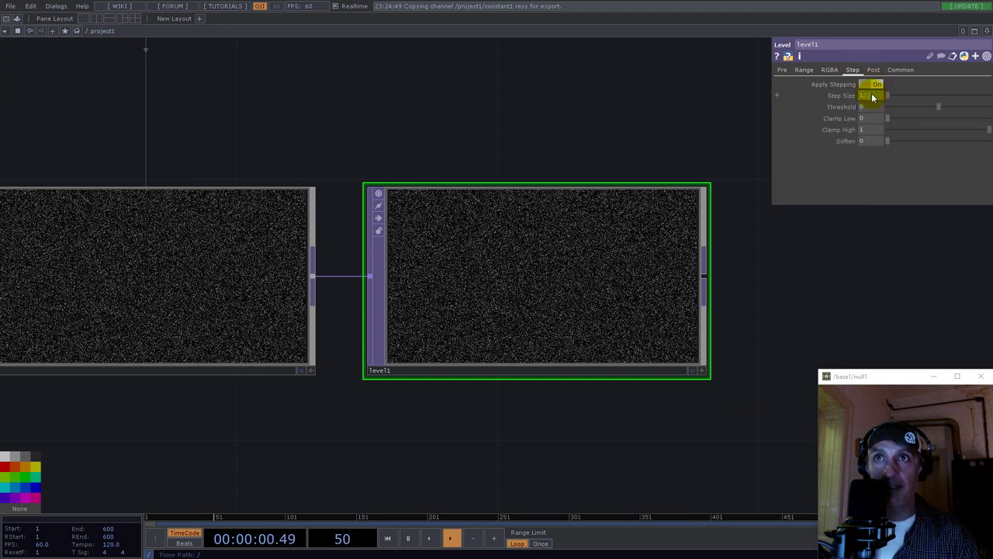
{"action": "type", "text": "0.5"}
{"action": "key", "text": "Return"}
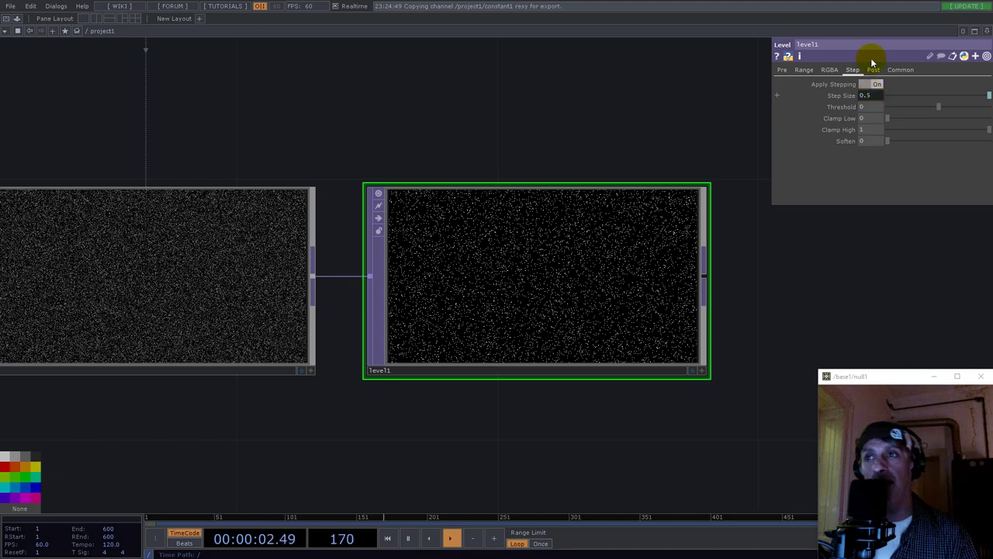
{"action": "scroll", "coordinate": [629, 295], "scroll_direction": "up", "scroll_amount": 10}
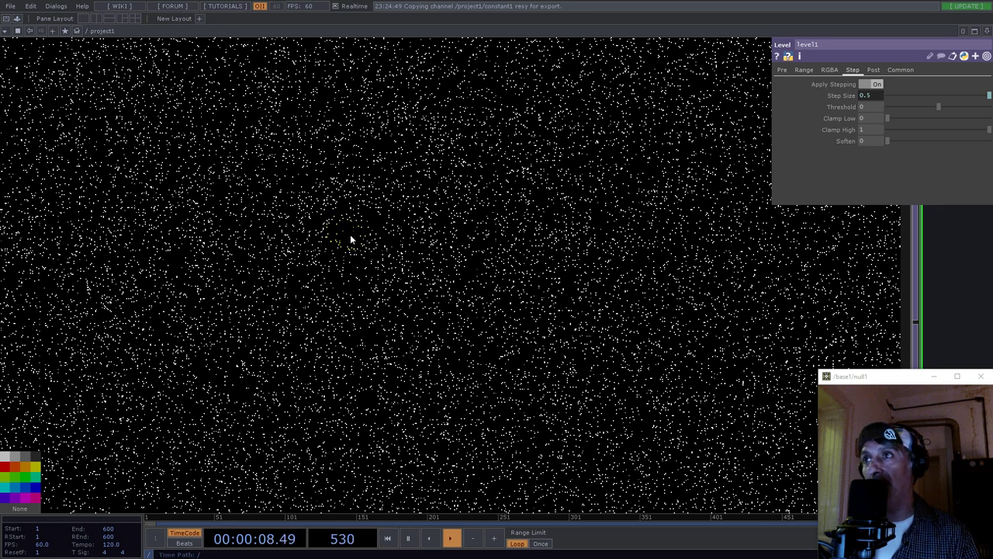
Step: Set the Level TOP's black level to 0.8 to leave only sparse white dots
{"action": "scroll", "coordinate": [454, 257], "scroll_direction": "down", "scroll_amount": 5}
{"action": "left_click", "coordinate": [782, 69]}
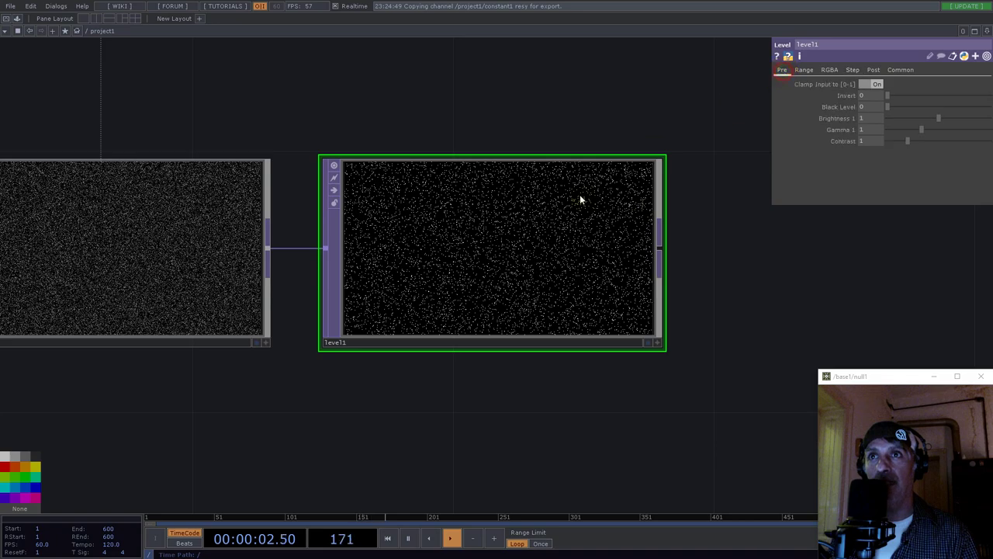
{"action": "scroll", "coordinate": [437, 266], "scroll_direction": "up", "scroll_amount": 6}
{"action": "left_click", "coordinate": [885, 115]}
{"action": "left_click_drag", "start_coordinate": [890, 111], "coordinate": [916, 111]}
{"action": "left_click", "coordinate": [874, 113]}
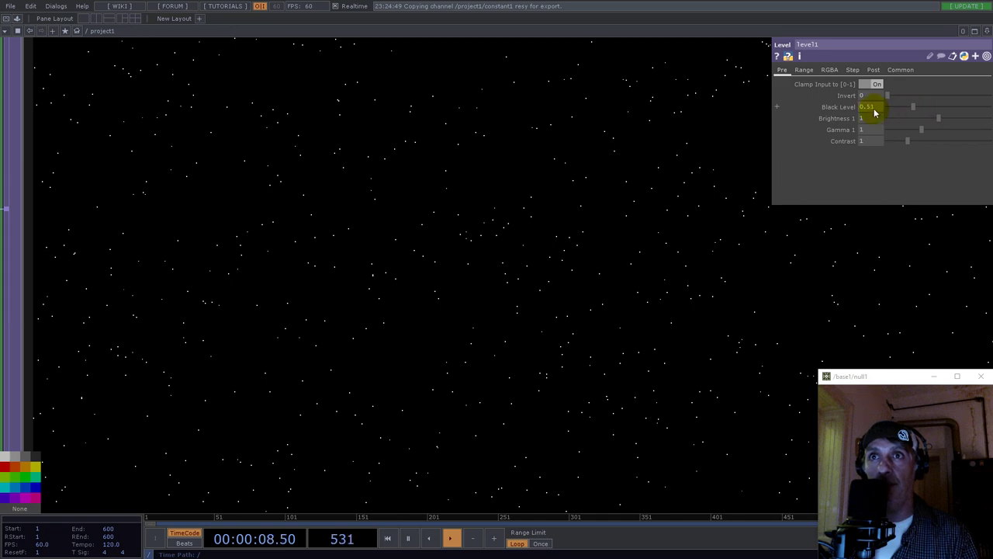
{"action": "type", "text": "0.8"}
{"action": "key", "text": "Return"}
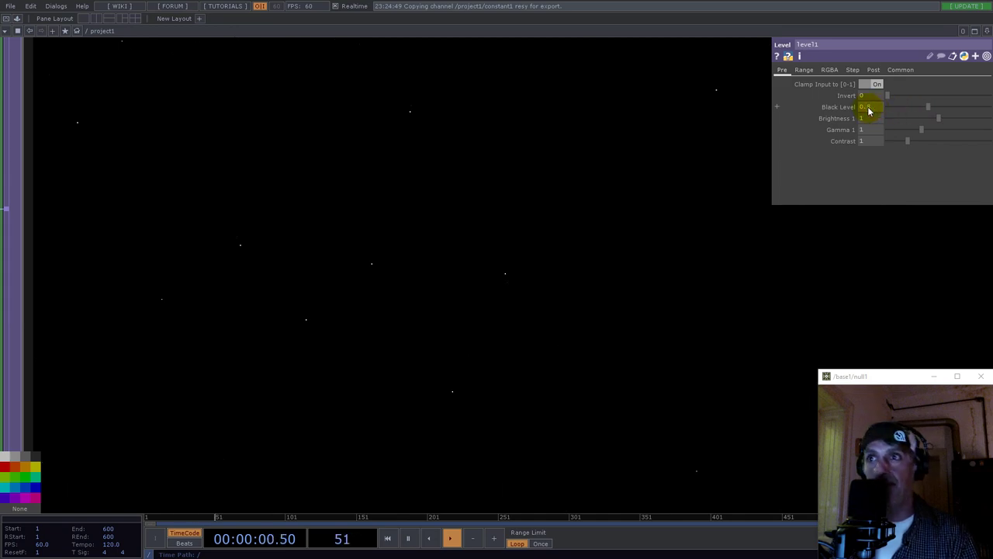
{"action": "scroll", "coordinate": [563, 266], "scroll_direction": "down", "scroll_amount": 4}
{"action": "scroll", "coordinate": [652, 275], "scroll_direction": "up", "scroll_amount": 3}
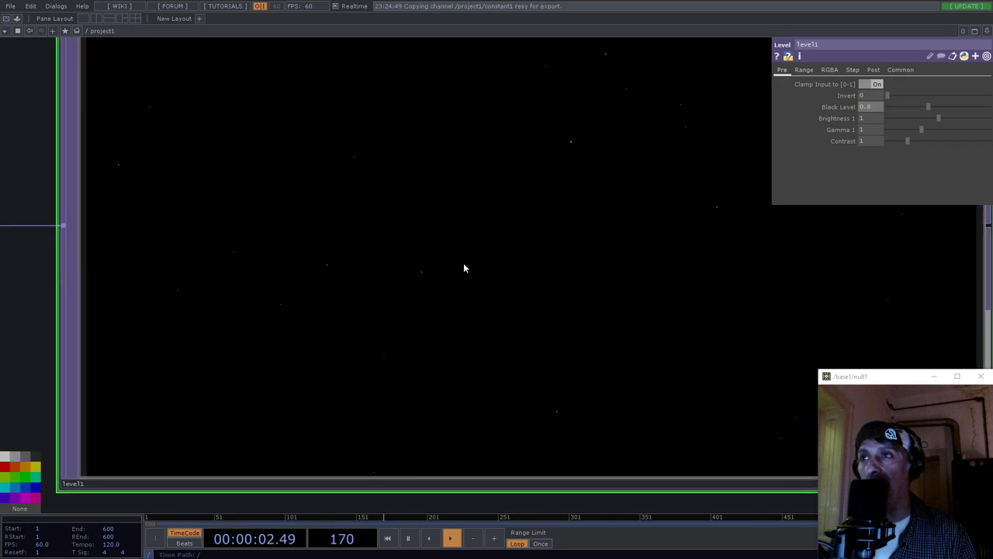
{"action": "scroll", "coordinate": [387, 276], "scroll_direction": "down", "scroll_amount": 5}
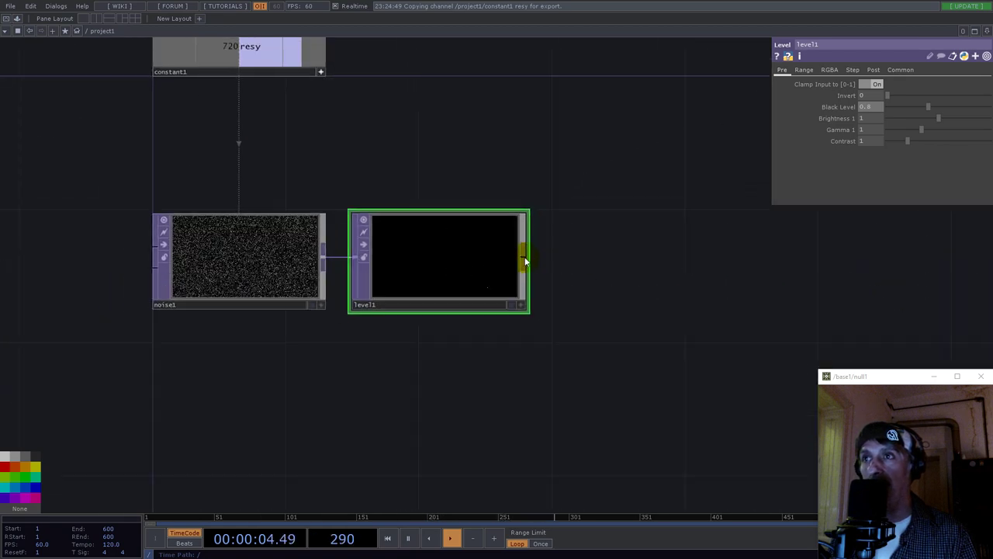
Step: Connect a Null TOP to the Level TOP's output and place it well apart from the other nodes
{"action": "left_click", "coordinate": [524, 262]}
{"action": "left_click", "coordinate": [469, 229]}
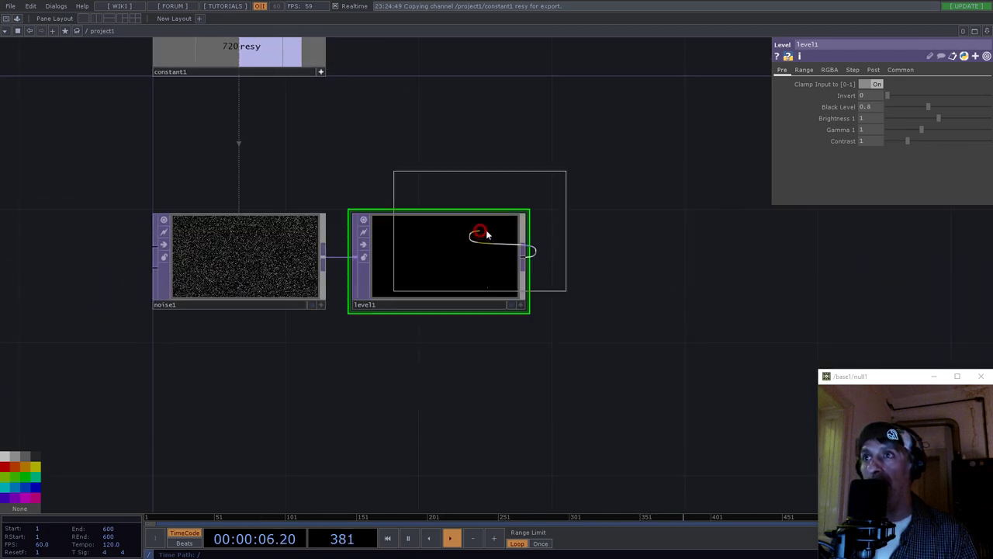
{"action": "left_click", "coordinate": [892, 283]}
{"action": "scroll", "coordinate": [616, 328], "scroll_direction": "down", "scroll_amount": 3}
{"action": "left_click_drag", "start_coordinate": [742, 315], "coordinate": [852, 309]}
{"action": "left_click_drag", "start_coordinate": [768, 269], "coordinate": [571, 278]}
{"action": "scroll", "coordinate": [730, 338], "scroll_direction": "up", "scroll_amount": 5}
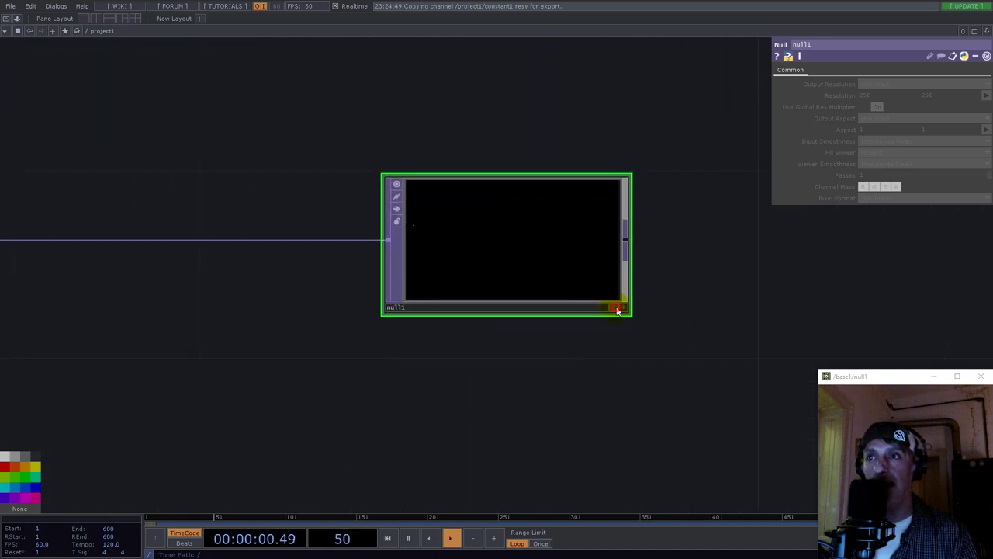
Step: Display the Null TOP's output as the network background
{"action": "left_click", "coordinate": [617, 309]}
{"action": "scroll", "coordinate": [729, 364], "scroll_direction": "down", "scroll_amount": 5}
{"action": "left_click_drag", "start_coordinate": [328, 217], "coordinate": [609, 250]}
{"action": "scroll", "coordinate": [489, 351], "scroll_direction": "up", "scroll_amount": 3}
{"action": "scroll", "coordinate": [489, 351], "scroll_direction": "up", "scroll_amount": 3}
{"action": "left_click_drag", "start_coordinate": [506, 204], "coordinate": [395, 131]}
{"action": "scroll", "coordinate": [401, 257], "scroll_direction": "down", "scroll_amount": 4}
{"action": "scroll", "coordinate": [394, 279], "scroll_direction": "up", "scroll_amount": 4}
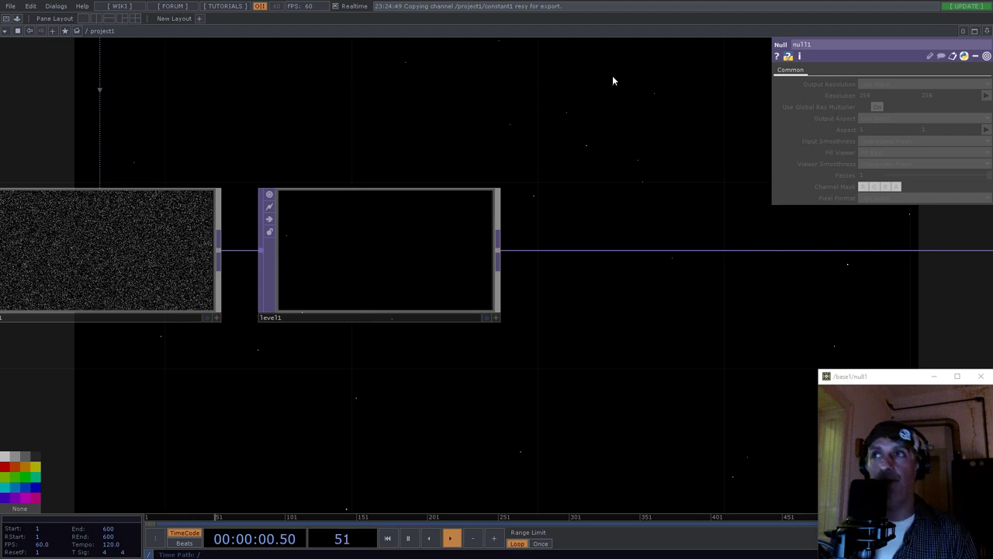
Step: Duplicate the Noise TOP and place the copy below the Level TOP
{"action": "scroll", "coordinate": [496, 241], "scroll_direction": "down", "scroll_amount": 3}
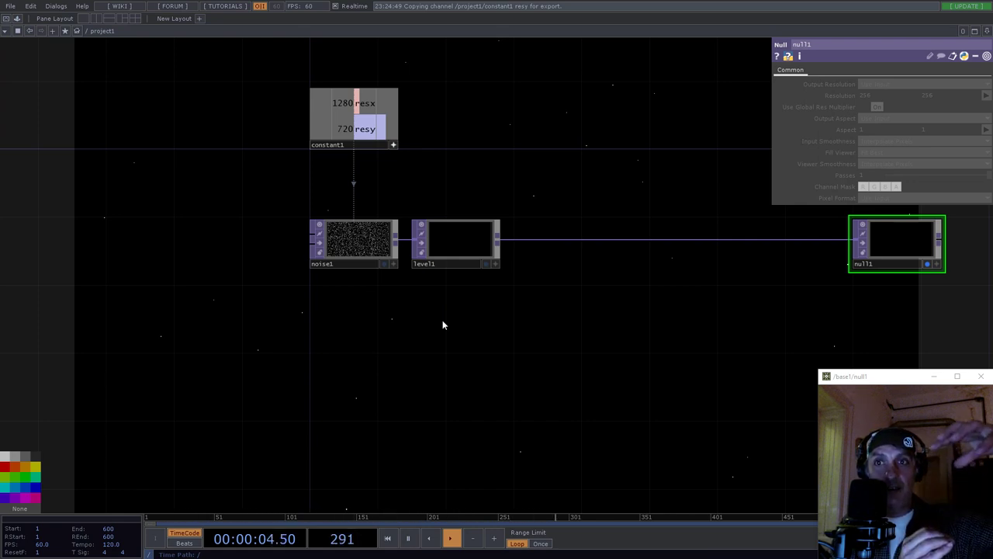
{"action": "scroll", "coordinate": [456, 300], "scroll_direction": "up", "scroll_amount": 2}
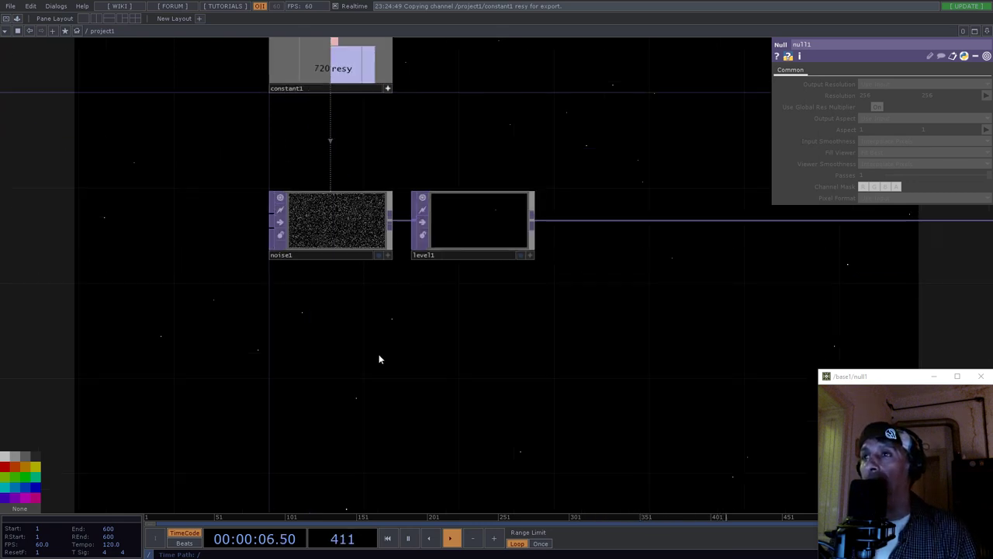
{"action": "key", "text": "Tab"}
{"action": "left_click", "coordinate": [377, 164]}
{"action": "left_click", "coordinate": [352, 222]}
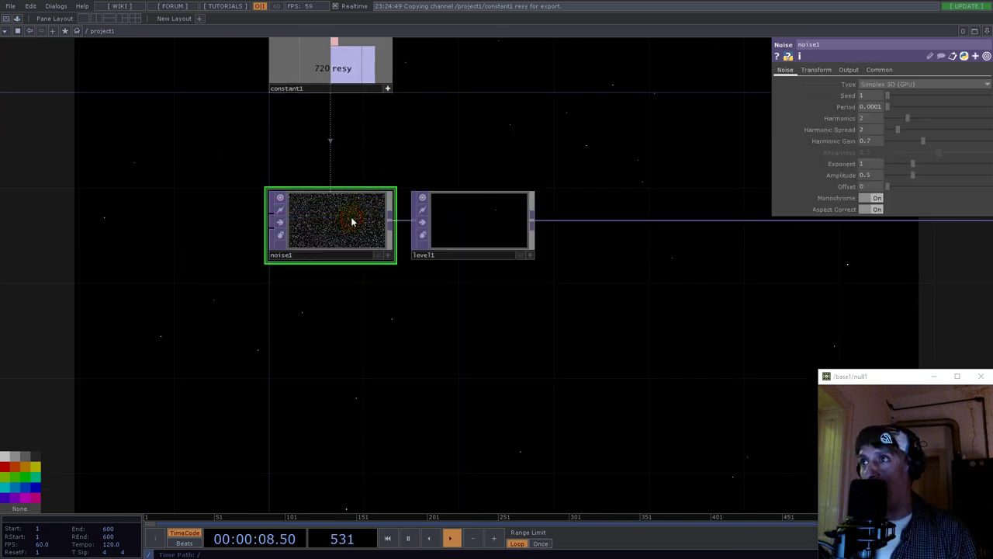
{"action": "key", "text": "ctrl+c"}
{"action": "key", "text": "ctrl+v"}
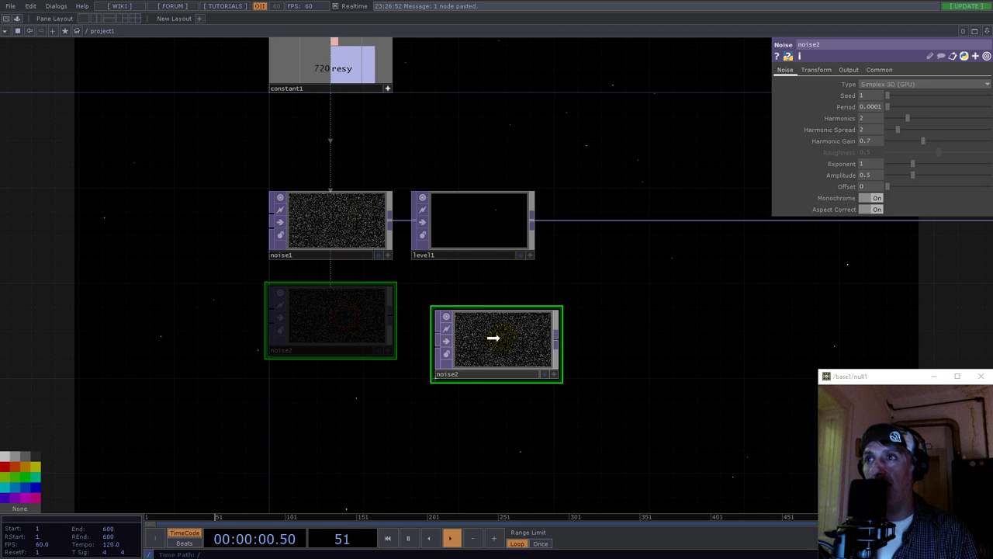
{"action": "left_click", "coordinate": [472, 351]}
Step: Set the duplicated Noise TOP's period to 1 and reset its offset to the default 0.5
{"action": "left_click", "coordinate": [871, 107]}
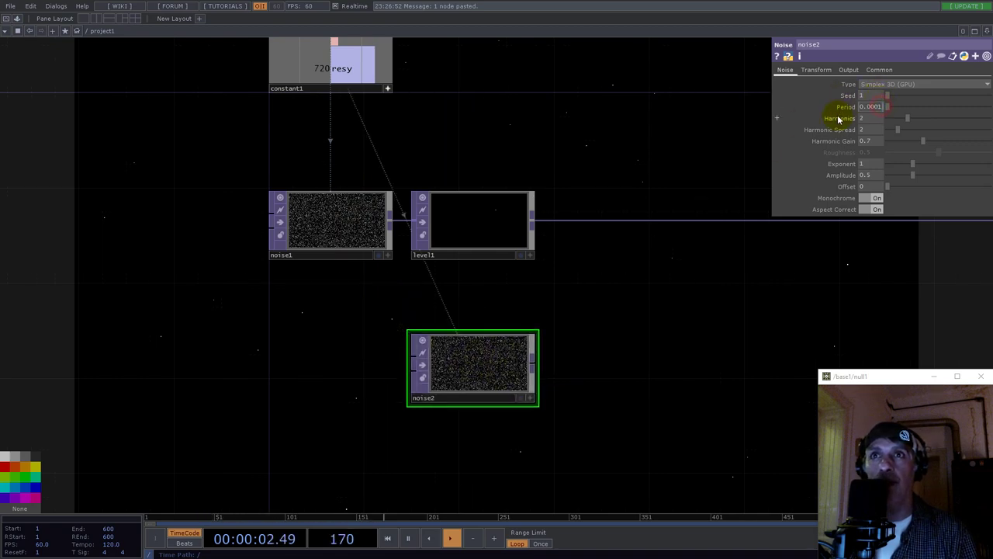
{"action": "type", "text": "1"}
{"action": "key", "text": "Return"}
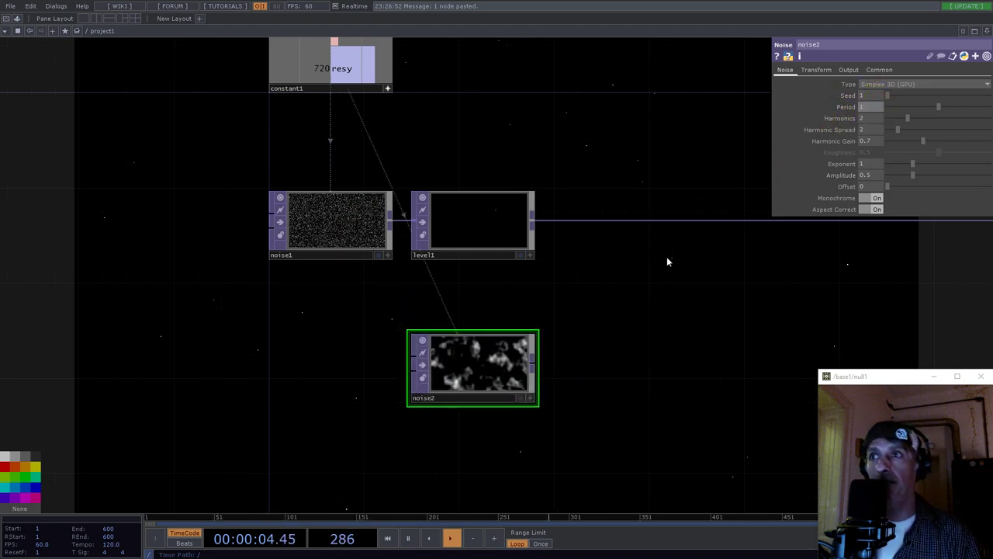
{"action": "right_click", "coordinate": [848, 193]}
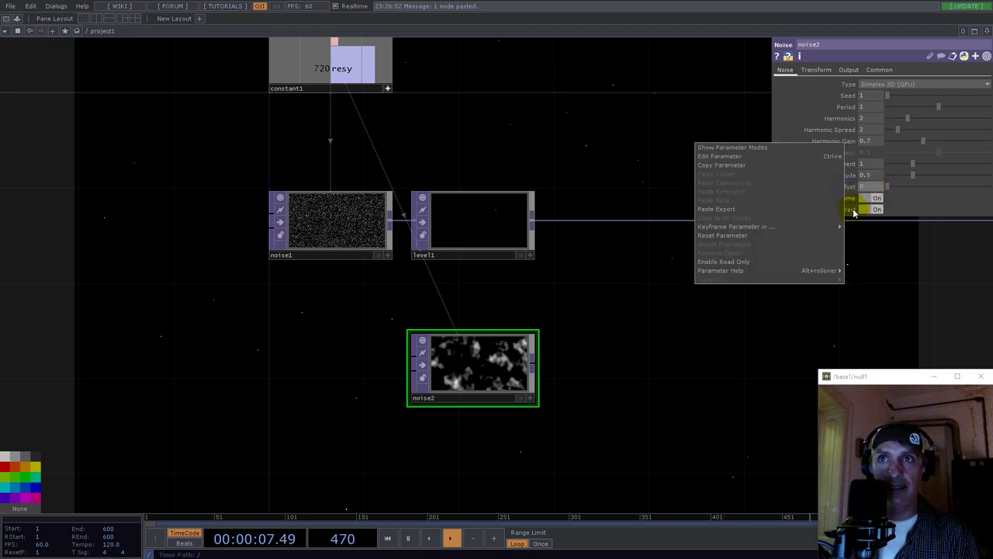
{"action": "left_click", "coordinate": [728, 235]}
Step: Set the duplicated Noise TOP's transform scale to 0.2 on all three axes
{"action": "left_click_drag", "start_coordinate": [669, 366], "coordinate": [562, 341]}
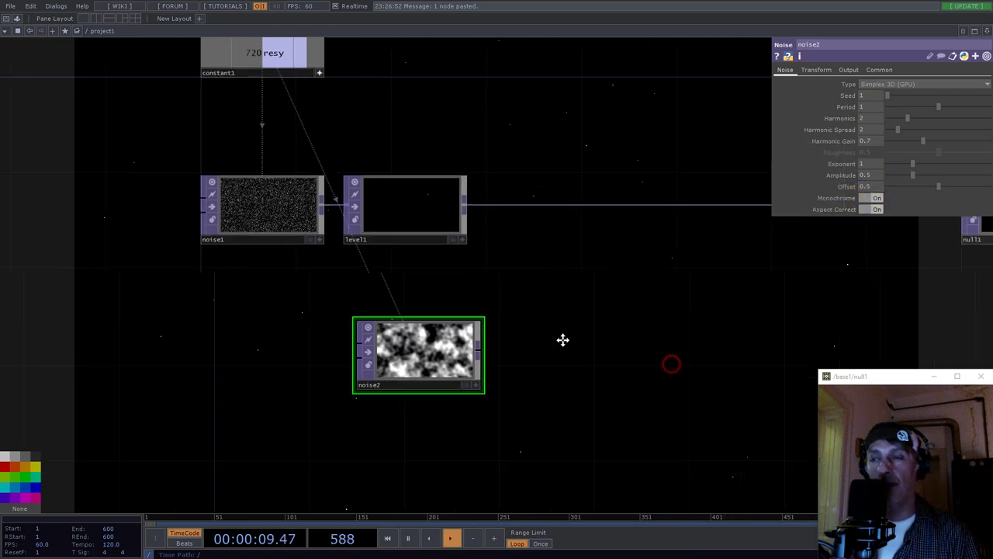
{"action": "left_click", "coordinate": [816, 70]}
{"action": "middle_click_drag", "start_coordinate": [847, 130], "coordinate": [796, 136]}
{"action": "left_click_drag", "start_coordinate": [844, 112], "coordinate": [844, 112]}
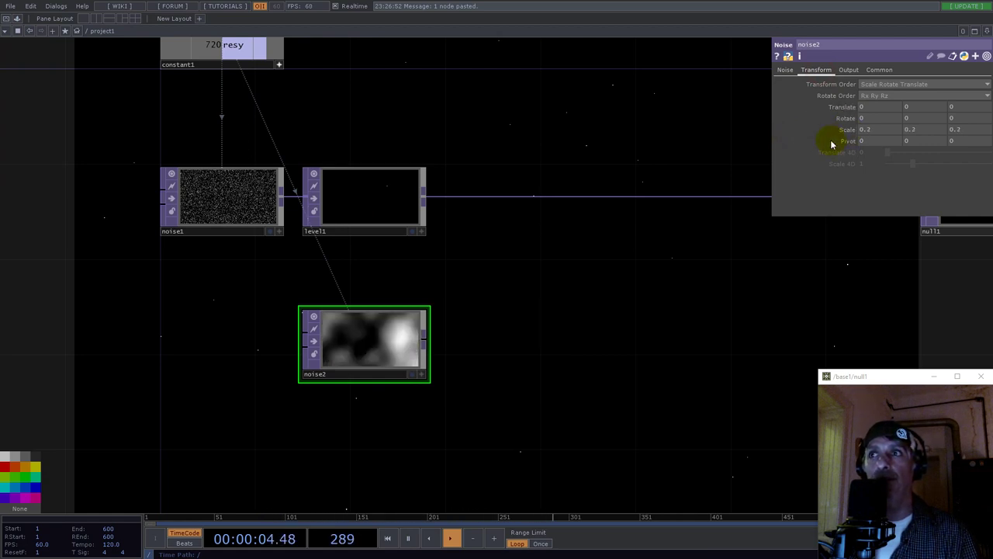
{"action": "left_click", "coordinate": [785, 70]}
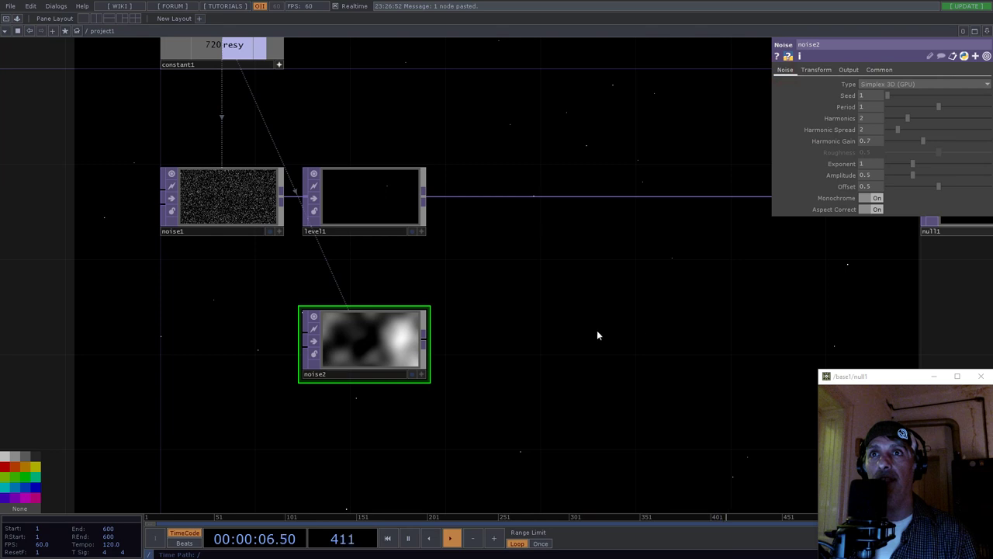
{"action": "left_click_drag", "start_coordinate": [577, 325], "coordinate": [542, 324]}
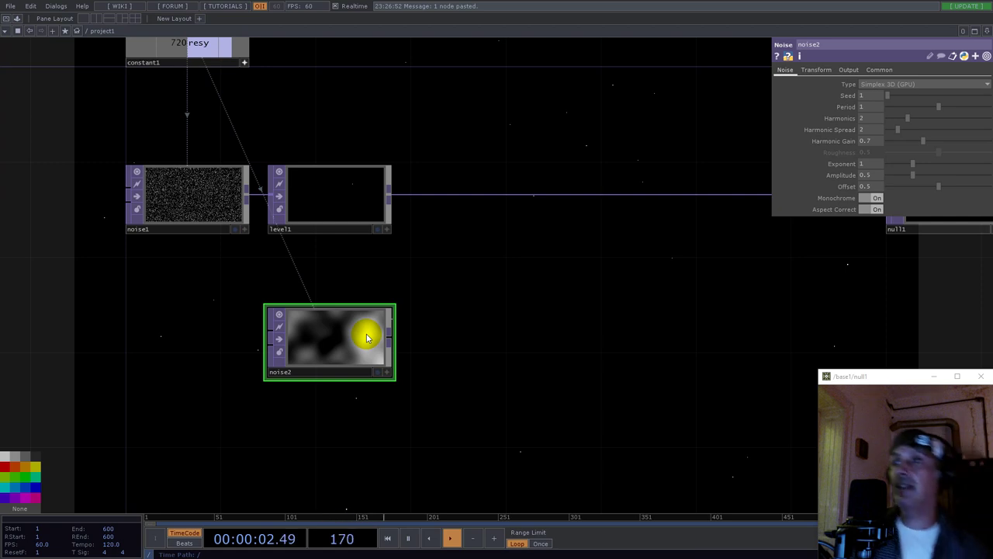
Step: Add a Multiply TOP after the Level TOP and connect the second Noise TOP to its second input
{"action": "left_click", "coordinate": [364, 343]}
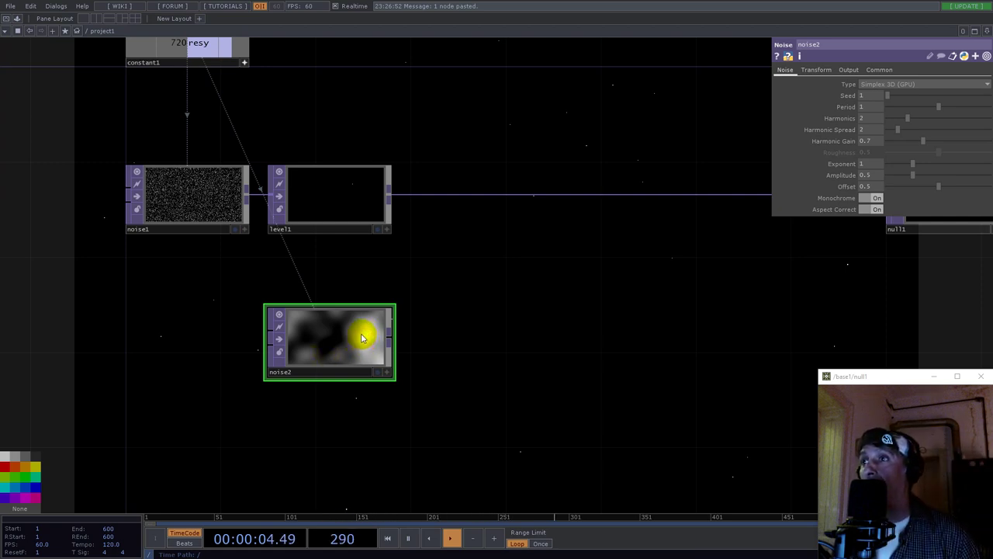
{"action": "right_click", "coordinate": [388, 200]}
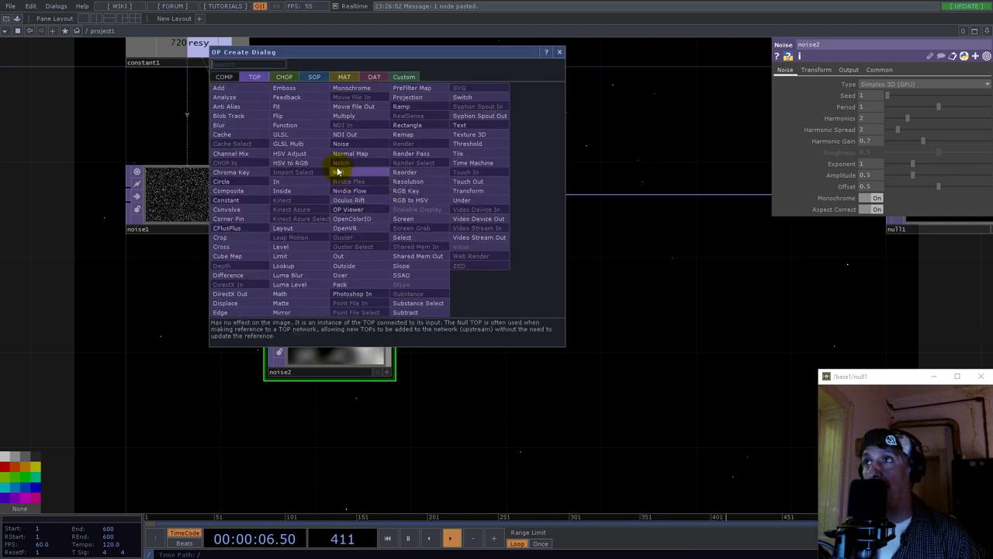
{"action": "type", "text": "mul"}
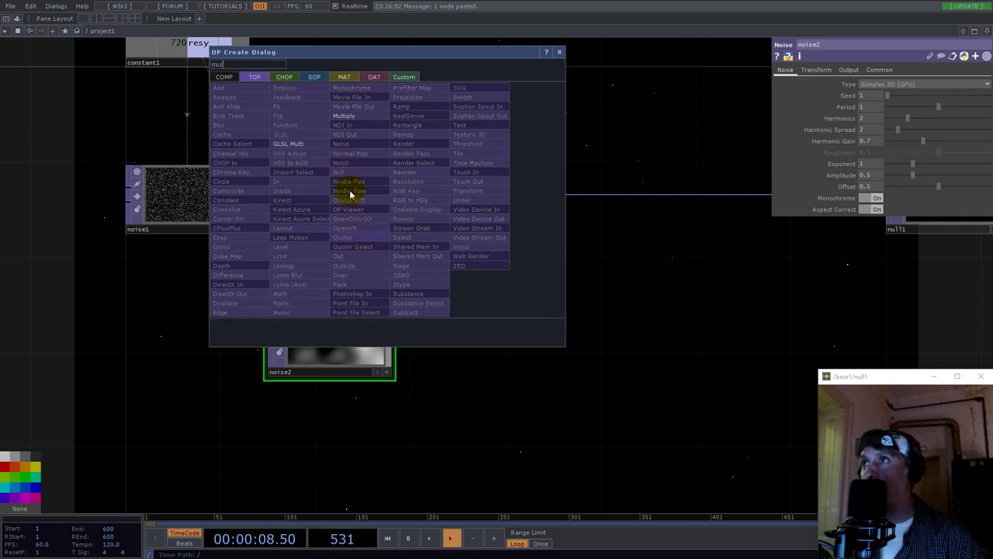
{"action": "left_click", "coordinate": [357, 121]}
{"action": "left_click", "coordinate": [518, 297]}
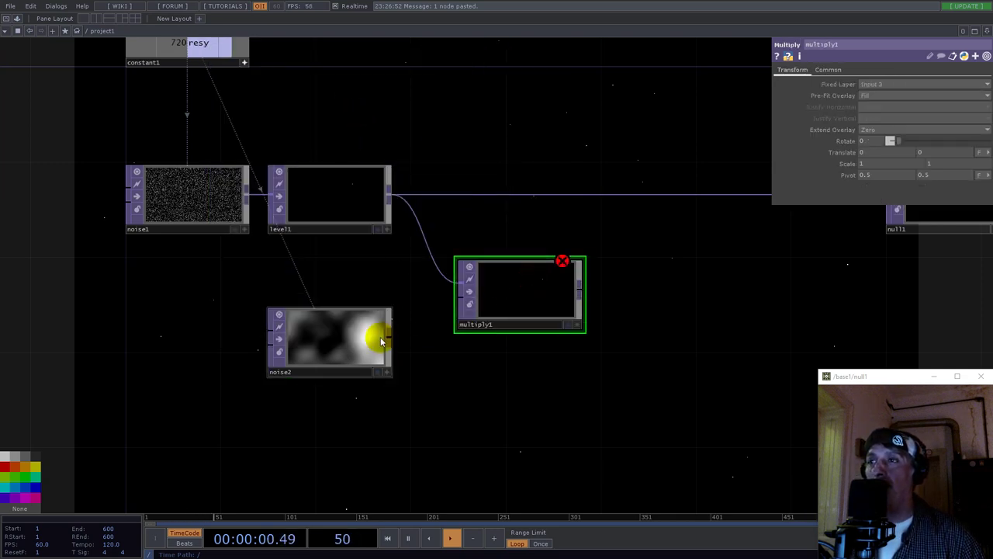
{"action": "left_click_drag", "start_coordinate": [398, 338], "coordinate": [461, 299]}
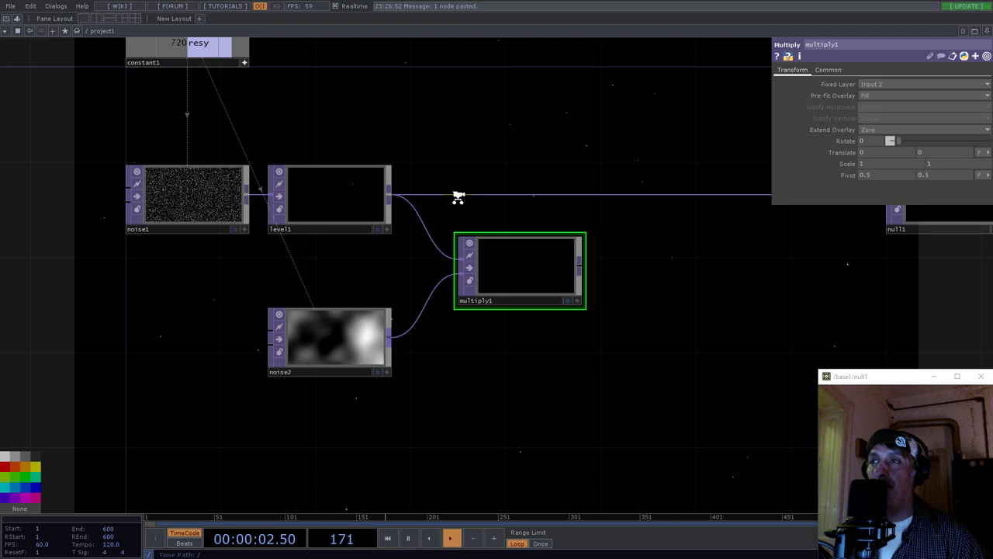
Step: Compare the Multiply TOP's dots up close with the Level TOP's output and the soft second noise
{"action": "scroll", "coordinate": [455, 194], "scroll_direction": "up", "scroll_amount": 5}
{"action": "scroll", "coordinate": [406, 350], "scroll_direction": "down", "scroll_amount": 5}
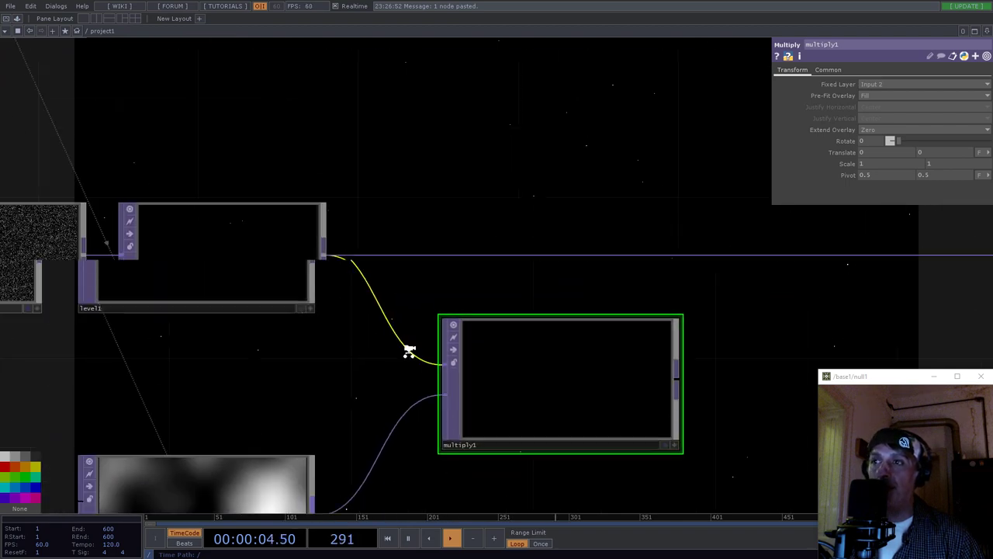
{"action": "scroll", "coordinate": [465, 377], "scroll_direction": "up", "scroll_amount": 4}
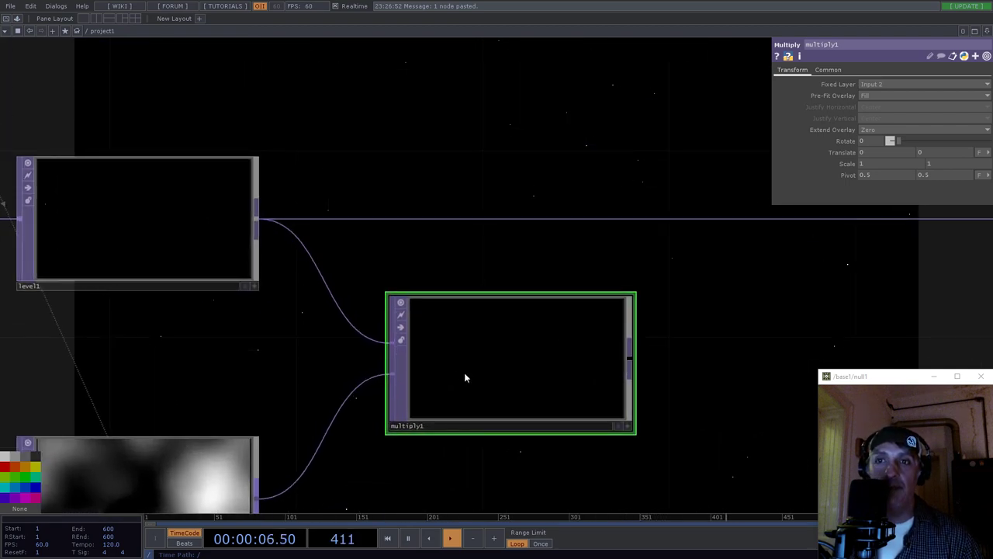
{"action": "scroll", "coordinate": [465, 372], "scroll_direction": "up", "scroll_amount": 2}
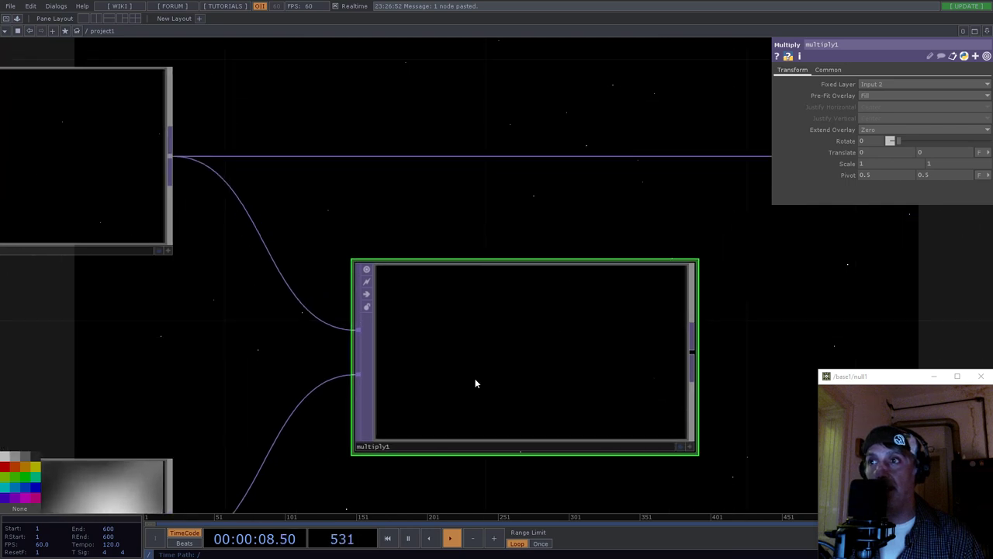
{"action": "scroll", "coordinate": [430, 342], "scroll_direction": "up", "scroll_amount": 2}
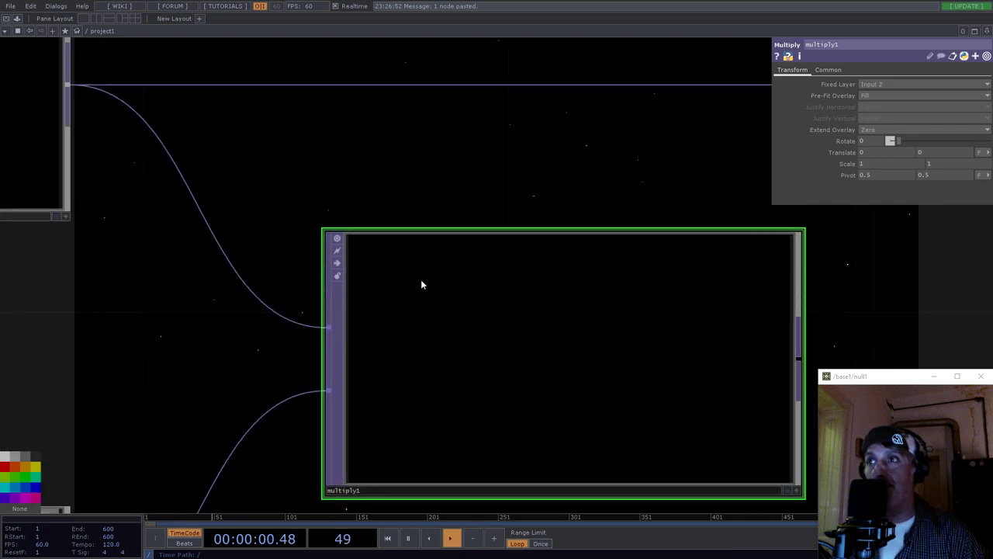
{"action": "scroll", "coordinate": [453, 214], "scroll_direction": "down", "scroll_amount": 2}
{"action": "scroll", "coordinate": [255, 350], "scroll_direction": "down", "scroll_amount": 1}
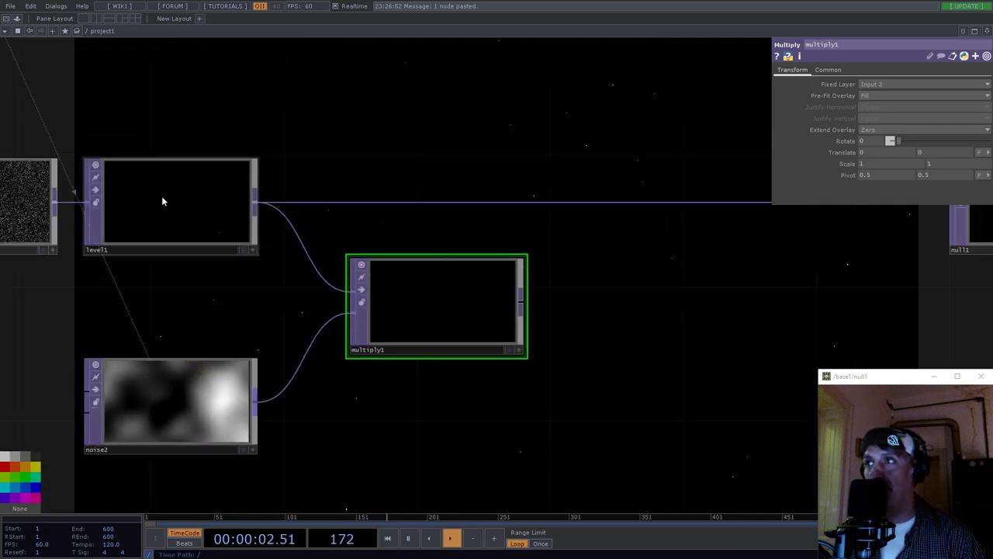
{"action": "scroll", "coordinate": [155, 203], "scroll_direction": "up", "scroll_amount": 2}
{"action": "scroll", "coordinate": [166, 208], "scroll_direction": "down", "scroll_amount": 3}
{"action": "scroll", "coordinate": [171, 318], "scroll_direction": "up", "scroll_amount": 4}
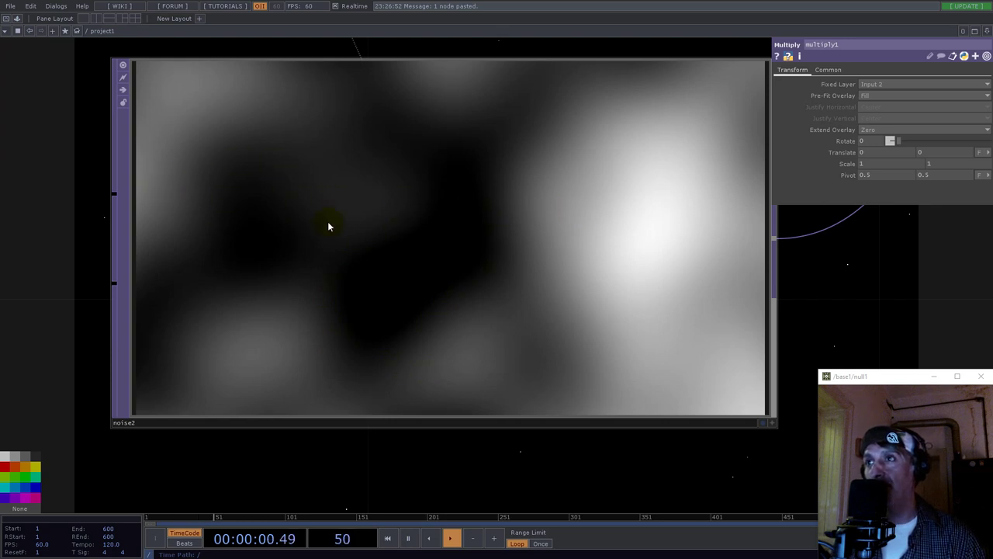
{"action": "scroll", "coordinate": [395, 288], "scroll_direction": "down", "scroll_amount": 7}
{"action": "scroll", "coordinate": [560, 244], "scroll_direction": "up", "scroll_amount": 3}
{"action": "scroll", "coordinate": [357, 280], "scroll_direction": "up", "scroll_amount": 3}
{"action": "scroll", "coordinate": [359, 283], "scroll_direction": "down", "scroll_amount": 4}
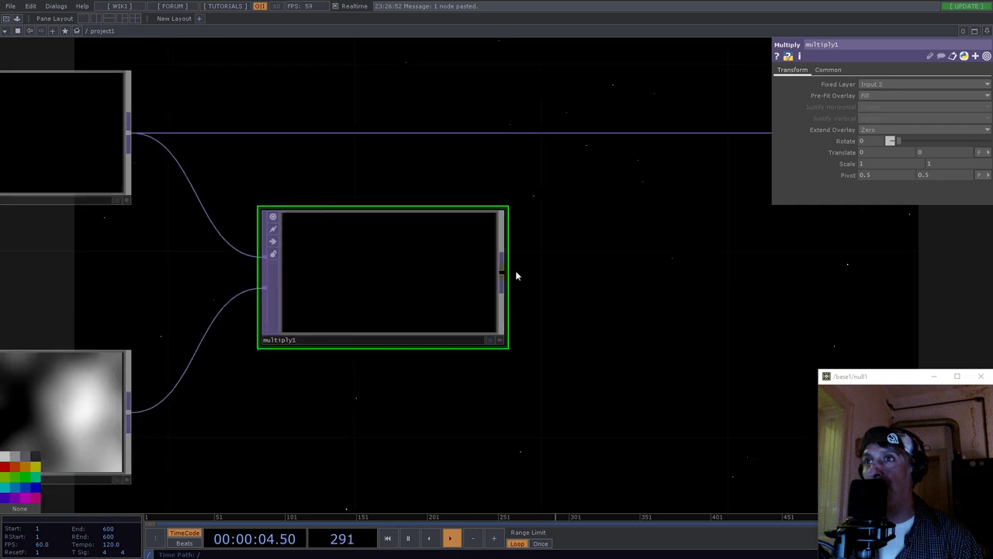
Step: Feed the Multiply TOP into the Null TOP and set its input and viewer smoothness to Nearest Pixel
{"action": "left_click_drag", "start_coordinate": [503, 273], "coordinate": [672, 136]}
{"action": "left_click", "coordinate": [392, 294]}
{"action": "left_click", "coordinate": [841, 72]}
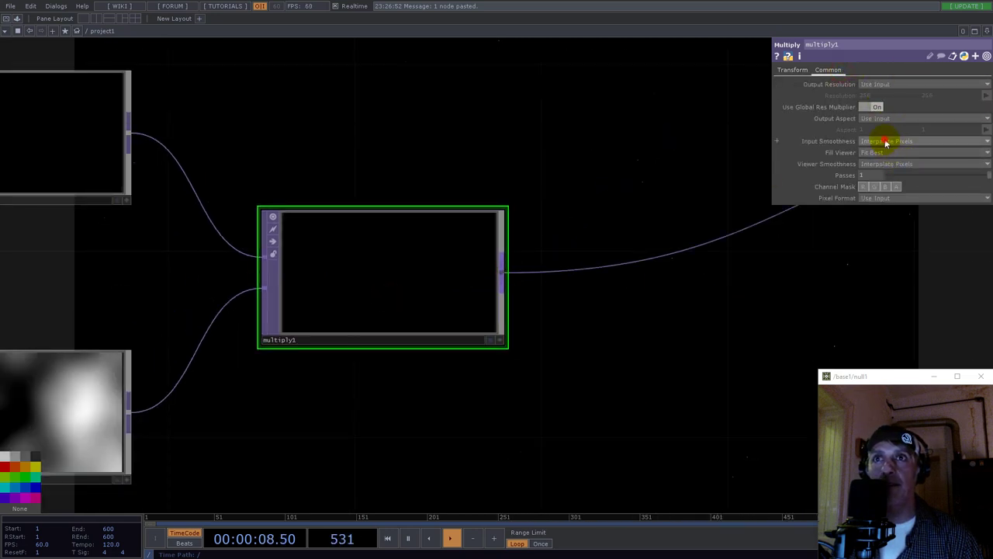
{"action": "left_click", "coordinate": [886, 164]}
{"action": "left_click", "coordinate": [883, 174]}
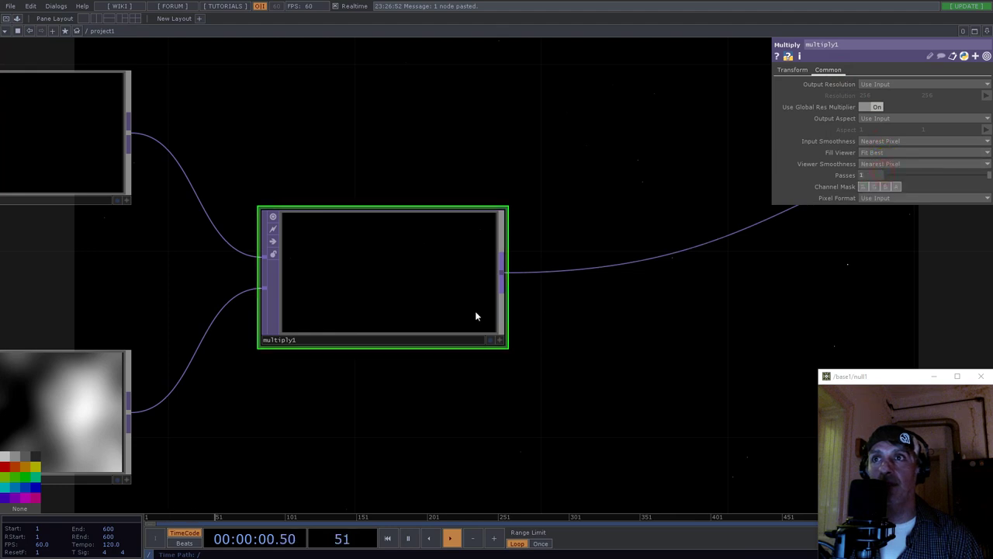
Step: Insert a Reorder TOP between the Multiply and Null TOPs and connect the Level TOP to its second input
{"action": "scroll", "coordinate": [535, 316], "scroll_direction": "down", "scroll_amount": 4}
{"action": "left_click_drag", "start_coordinate": [614, 350], "coordinate": [276, 244]}
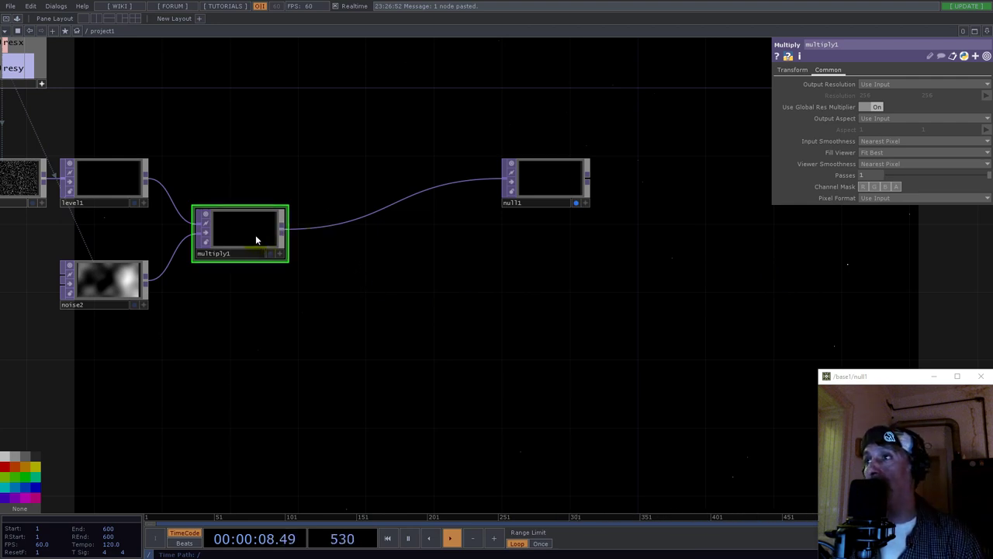
{"action": "left_click_drag", "start_coordinate": [299, 186], "coordinate": [414, 237]}
{"action": "right_click", "coordinate": [437, 271]}
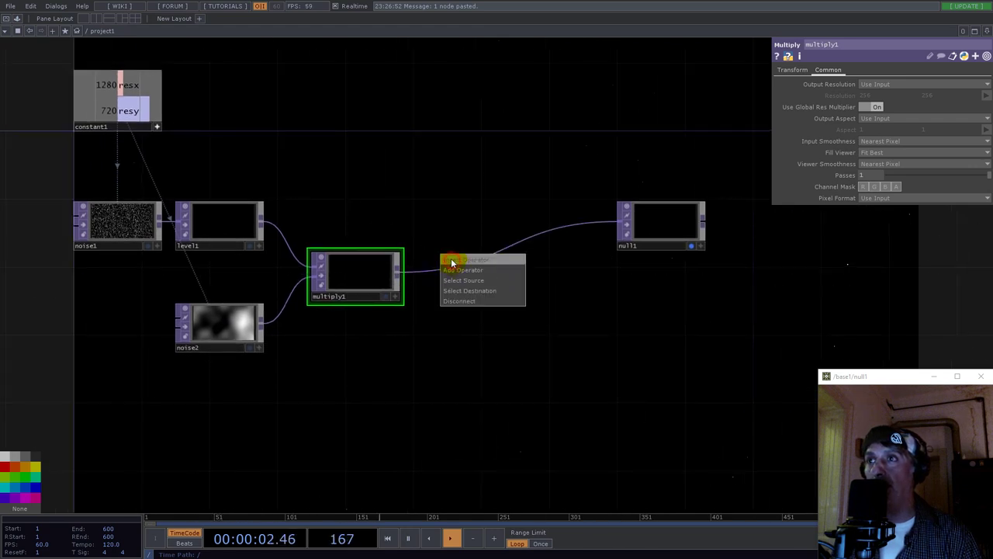
{"action": "left_click", "coordinate": [450, 263]}
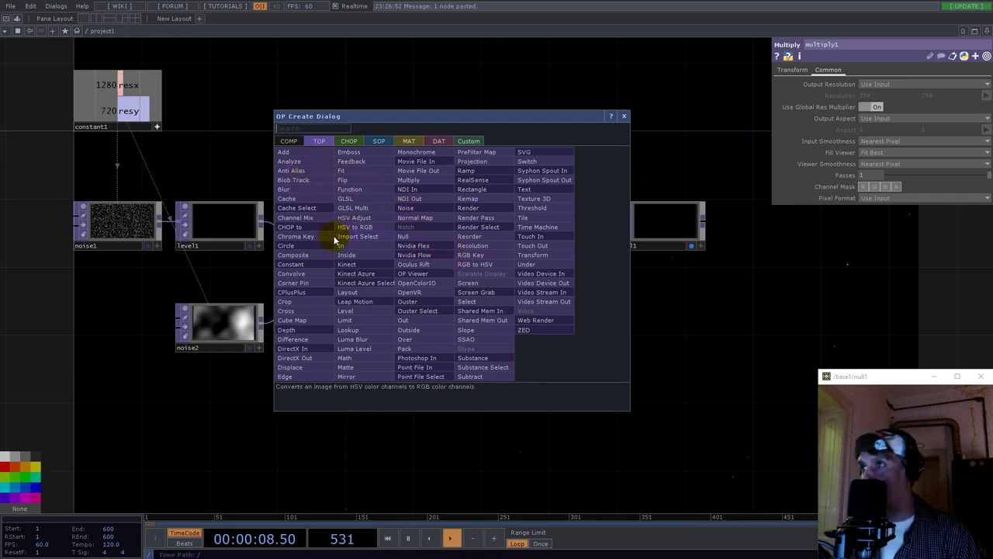
{"action": "type", "text": "re"}
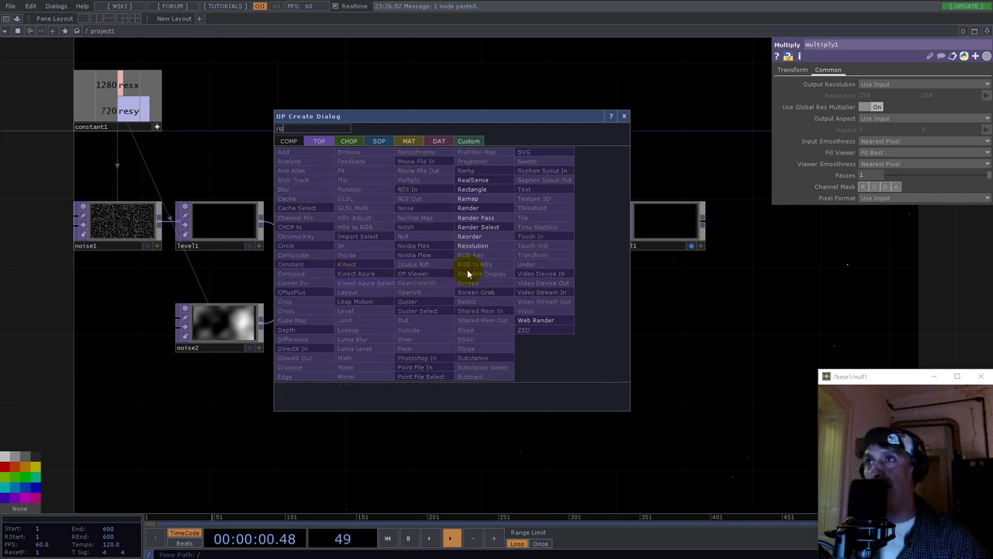
{"action": "left_click", "coordinate": [477, 243]}
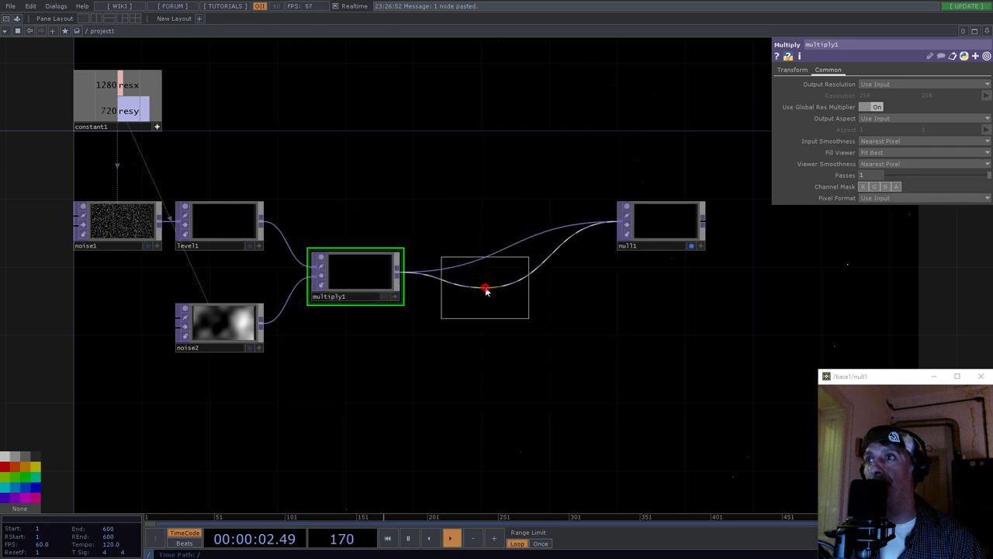
{"action": "left_click", "coordinate": [486, 285]}
{"action": "scroll", "coordinate": [340, 200], "scroll_direction": "up", "scroll_amount": 4}
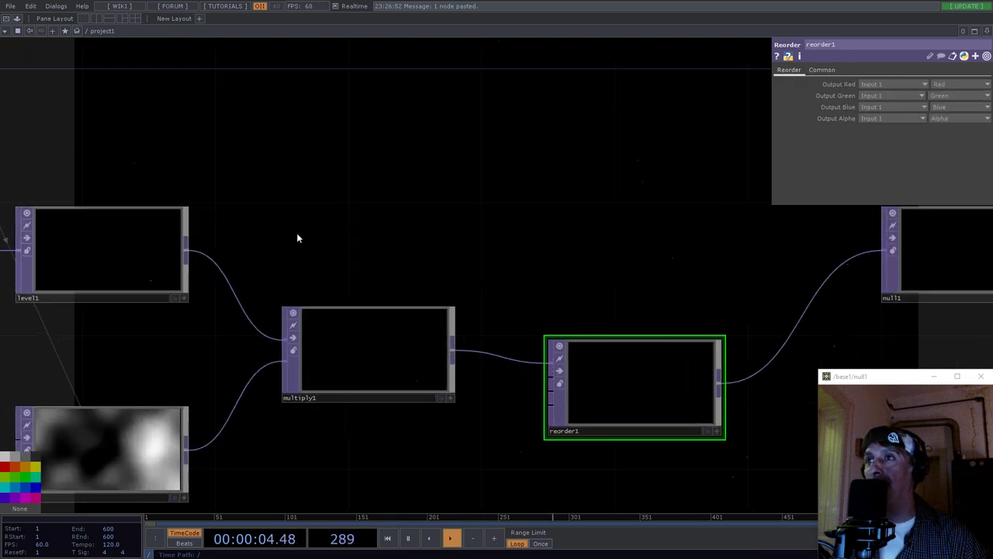
{"action": "left_click_drag", "start_coordinate": [188, 250], "coordinate": [553, 371]}
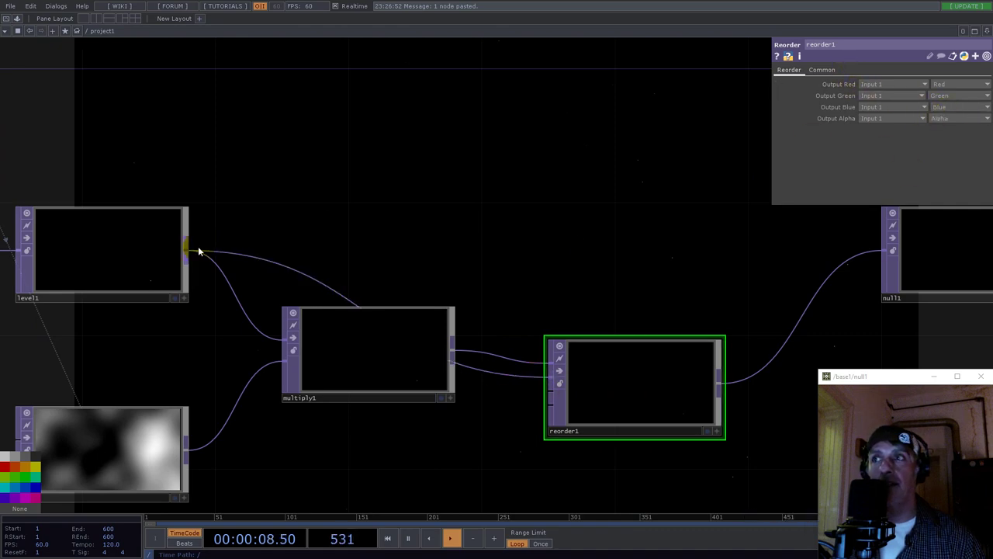
Step: Branch an Analyze TOP off the Level TOP, place it above, and set its operation to Maximum
{"action": "left_click_drag", "start_coordinate": [249, 191], "coordinate": [623, 210]}
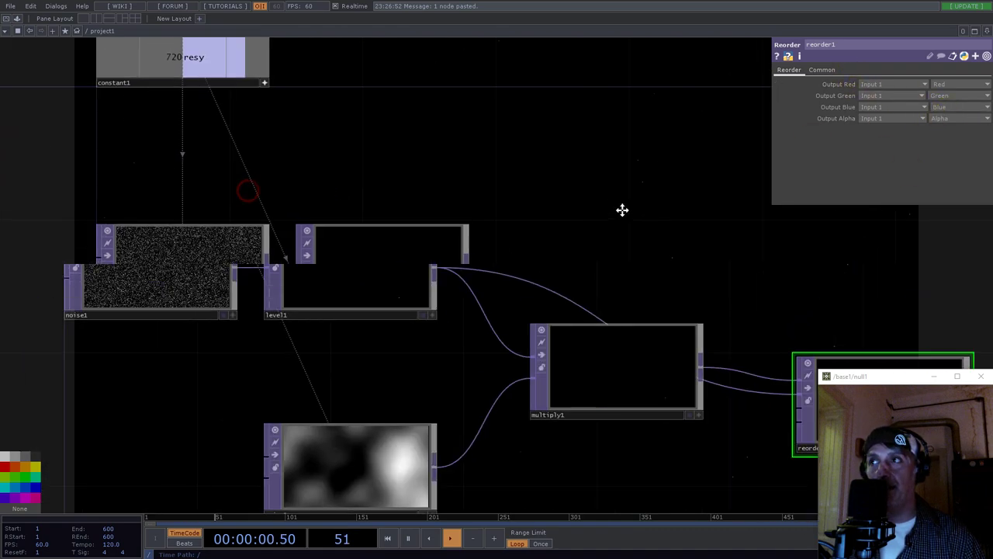
{"action": "left_click_drag", "start_coordinate": [545, 202], "coordinate": [468, 193]}
{"action": "scroll", "coordinate": [420, 267], "scroll_direction": "up", "scroll_amount": 7}
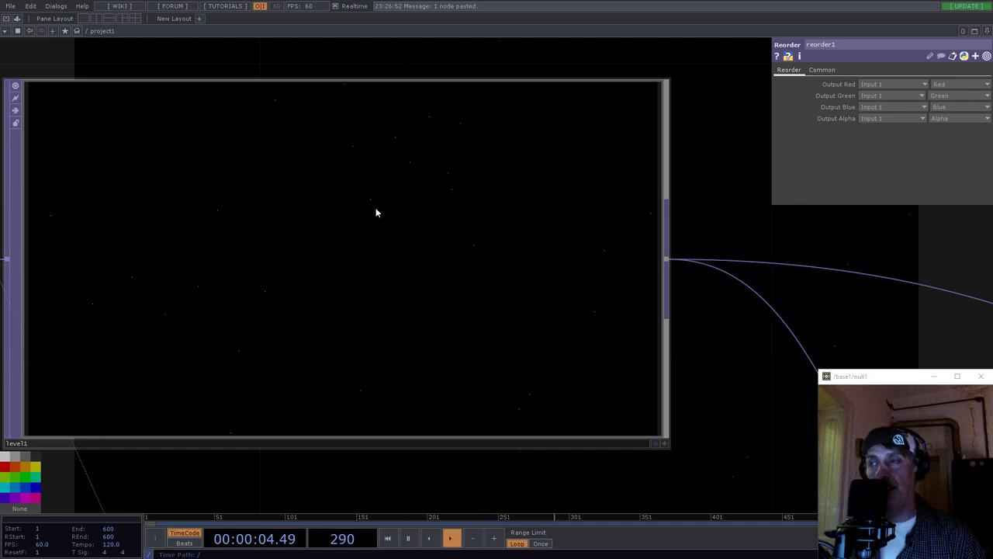
{"action": "scroll", "coordinate": [466, 267], "scroll_direction": "down", "scroll_amount": 5}
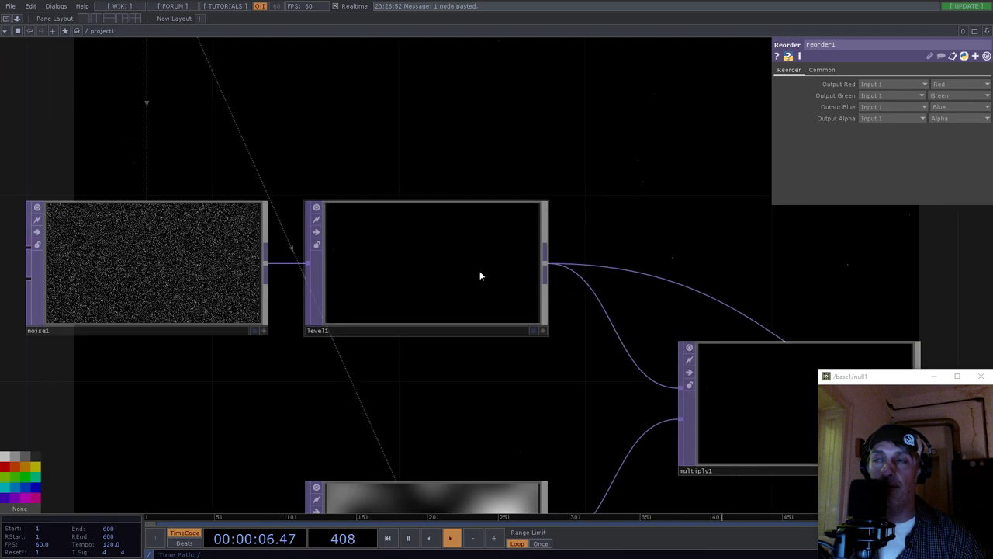
{"action": "right_click", "coordinate": [544, 268]}
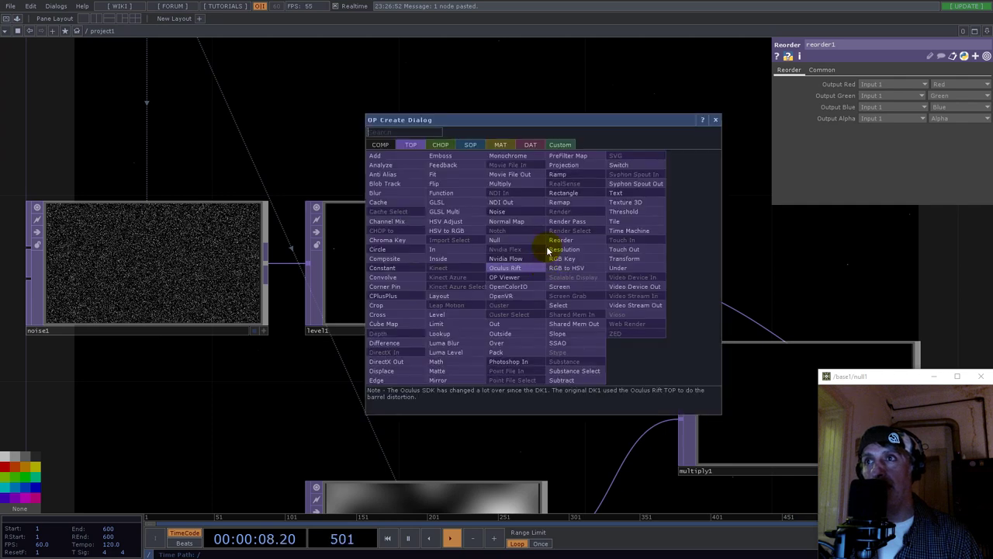
{"action": "left_click", "coordinate": [388, 167]}
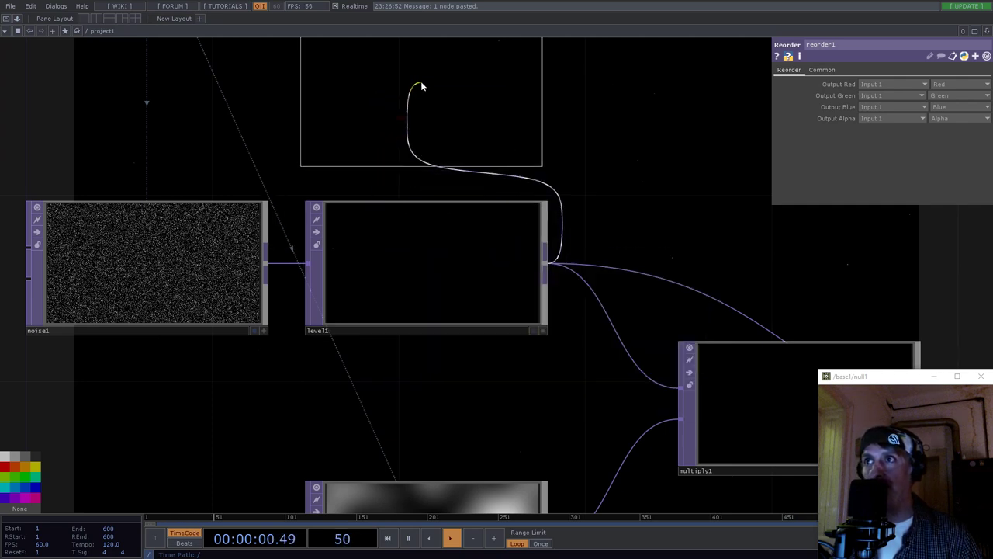
{"action": "left_click", "coordinate": [422, 82]}
{"action": "left_click_drag", "start_coordinate": [601, 190], "coordinate": [601, 331]}
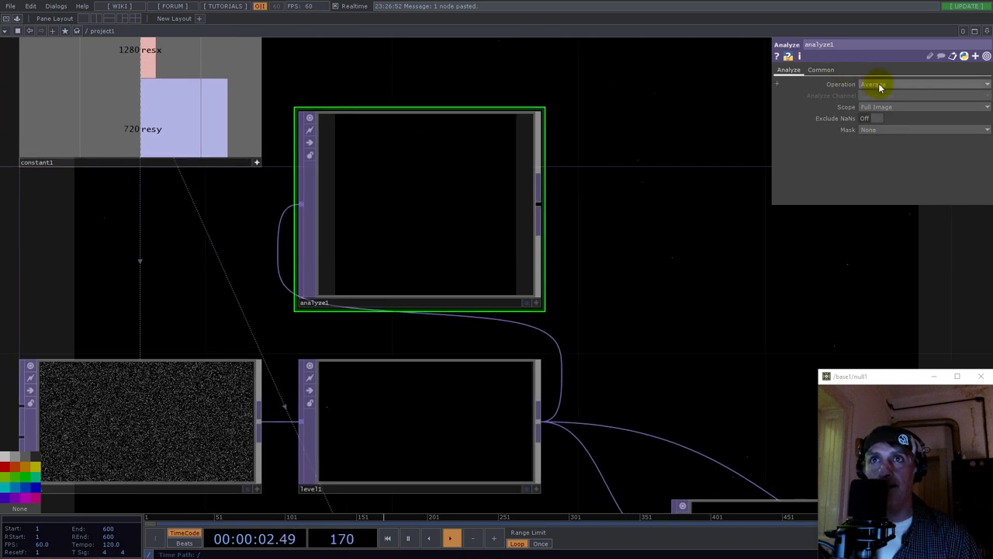
{"action": "left_click", "coordinate": [931, 83]}
{"action": "left_click", "coordinate": [875, 112]}
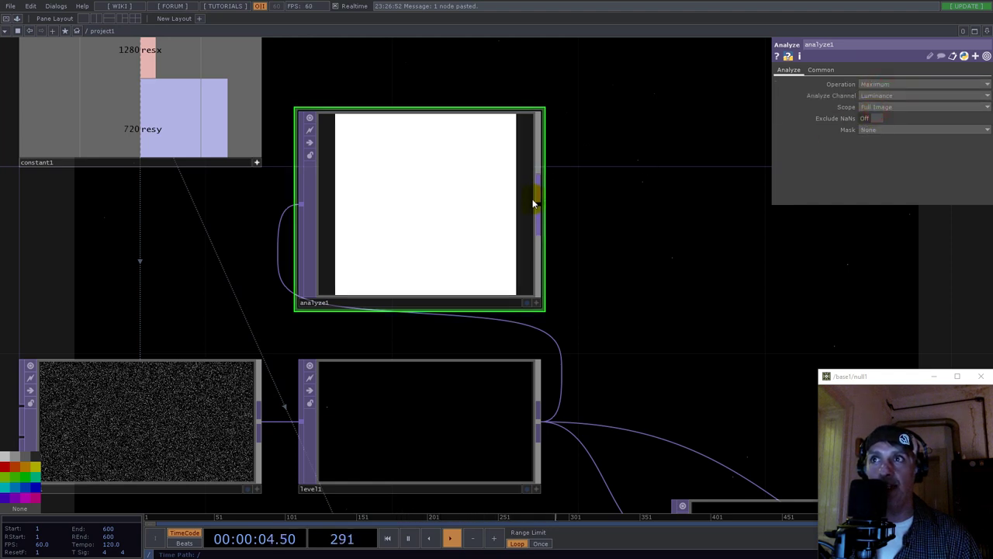
Step: Add a TOP to CHOP that reads the Analyze TOP and place it beside it
{"action": "left_click", "coordinate": [540, 208]}
{"action": "left_click", "coordinate": [437, 85]}
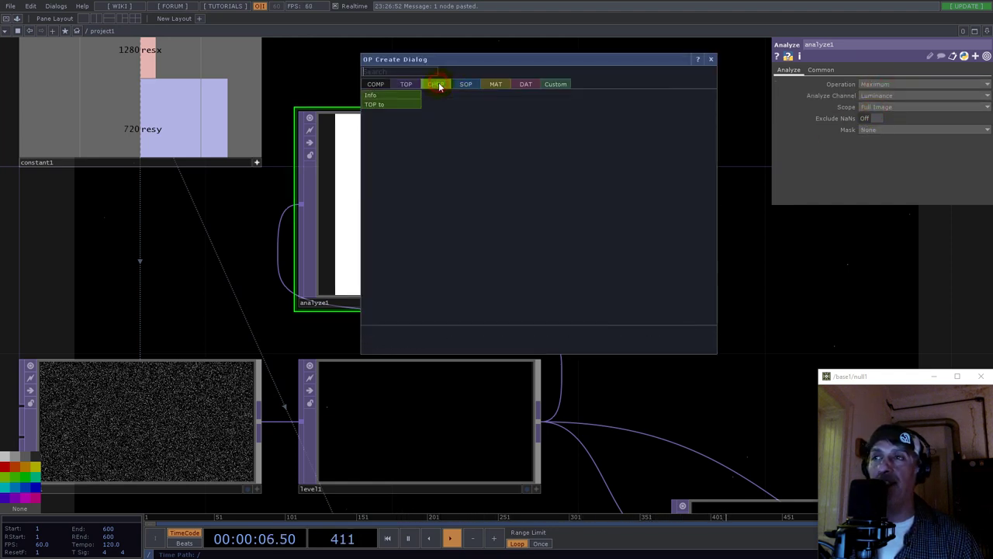
{"action": "left_click", "coordinate": [381, 104]}
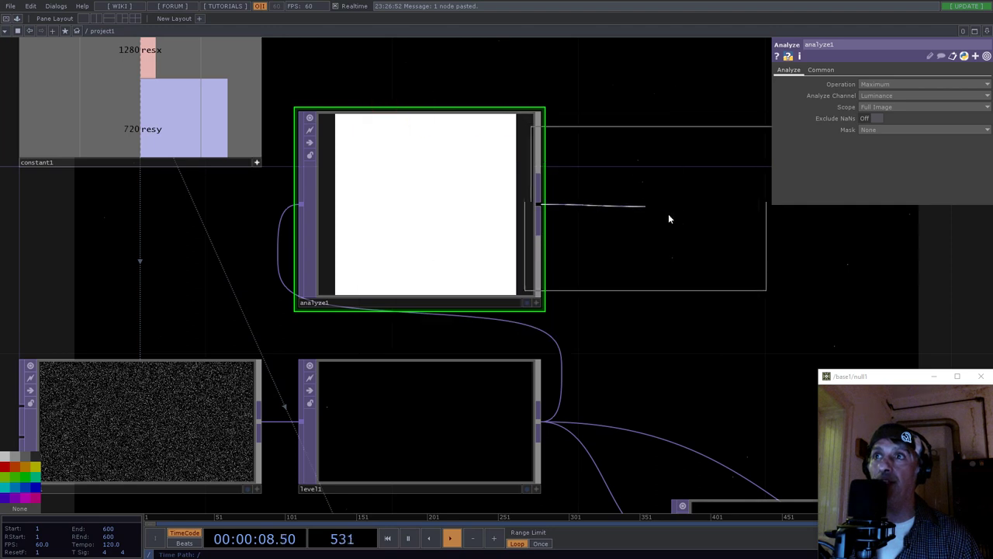
{"action": "left_click", "coordinate": [705, 205]}
Step: Clear the green, blue and alpha channel names in the TOP to CHOP, keeping only r
{"action": "left_click", "coordinate": [878, 137]}
{"action": "left_click_drag", "start_coordinate": [863, 120], "coordinate": [805, 116]}
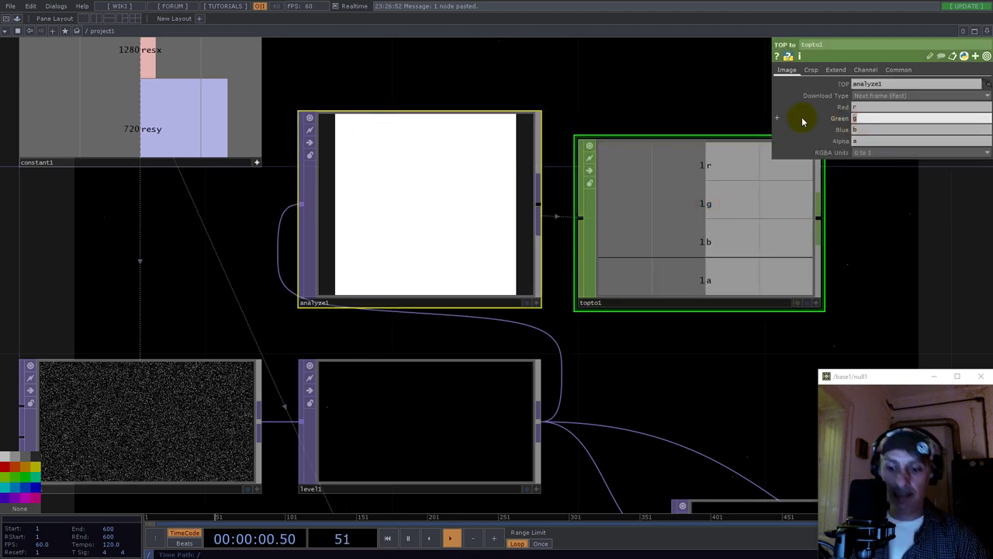
{"action": "left_click_drag", "start_coordinate": [865, 129], "coordinate": [841, 146]}
{"action": "key", "text": "BackSpace"}
{"action": "key", "text": "BackSpace"}
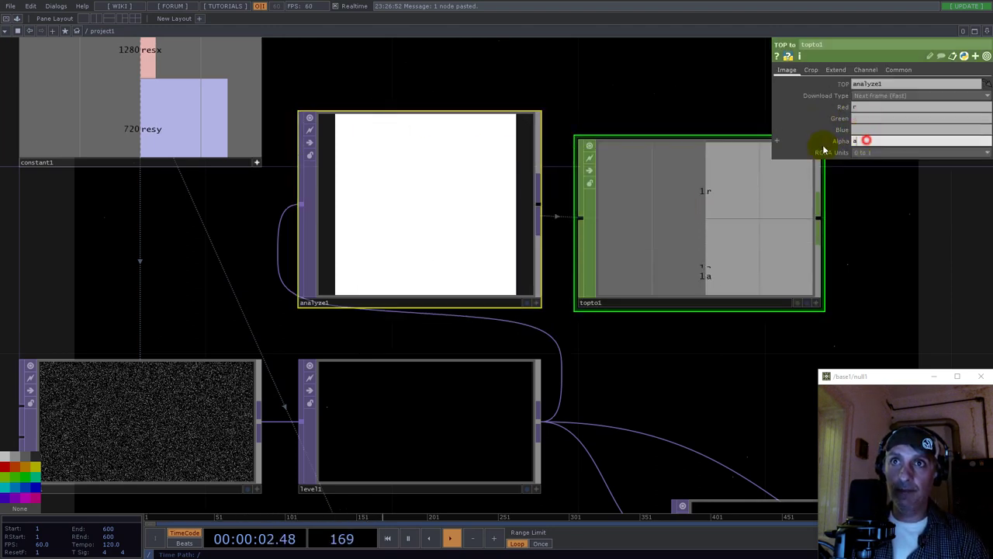
{"action": "left_click", "coordinate": [886, 241]}
Step: Try a harmonic gain of 0.79 on the first Noise TOP and check the maximum value in the TOP to CHOP
{"action": "scroll", "coordinate": [846, 333], "scroll_direction": "down", "scroll_amount": 2}
{"action": "left_click", "coordinate": [406, 395]}
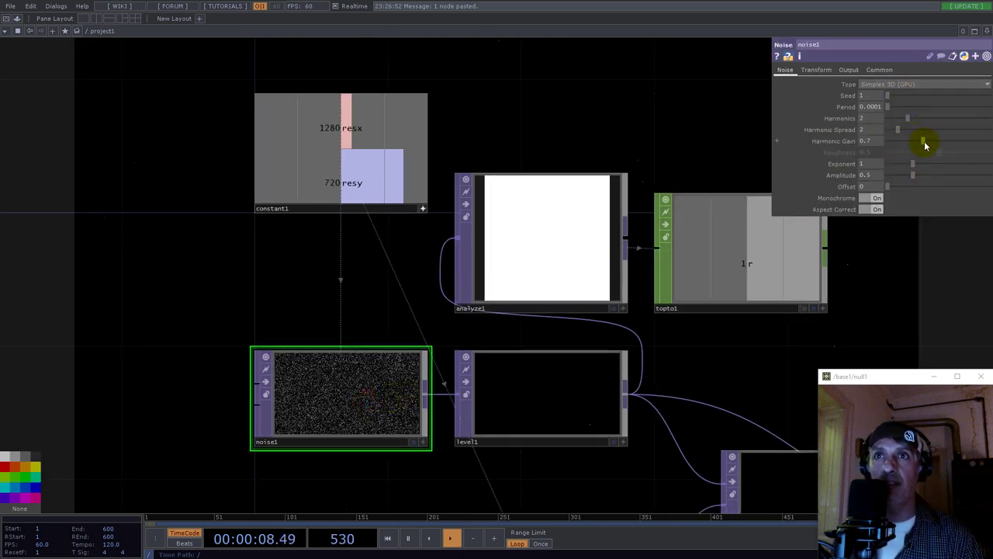
{"action": "left_click_drag", "start_coordinate": [928, 144], "coordinate": [931, 145]}
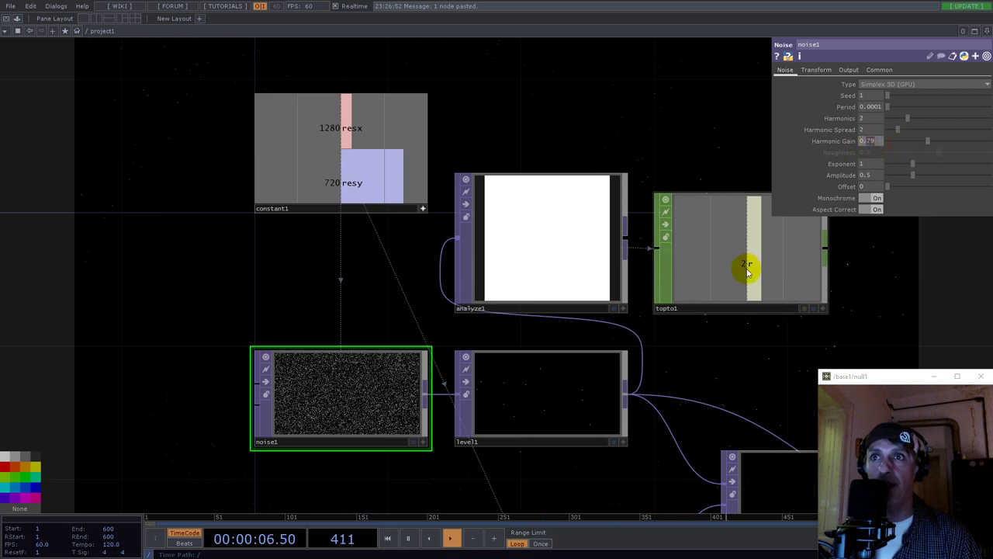
{"action": "scroll", "coordinate": [750, 268], "scroll_direction": "up", "scroll_amount": 5}
{"action": "scroll", "coordinate": [698, 280], "scroll_direction": "down", "scroll_amount": 5}
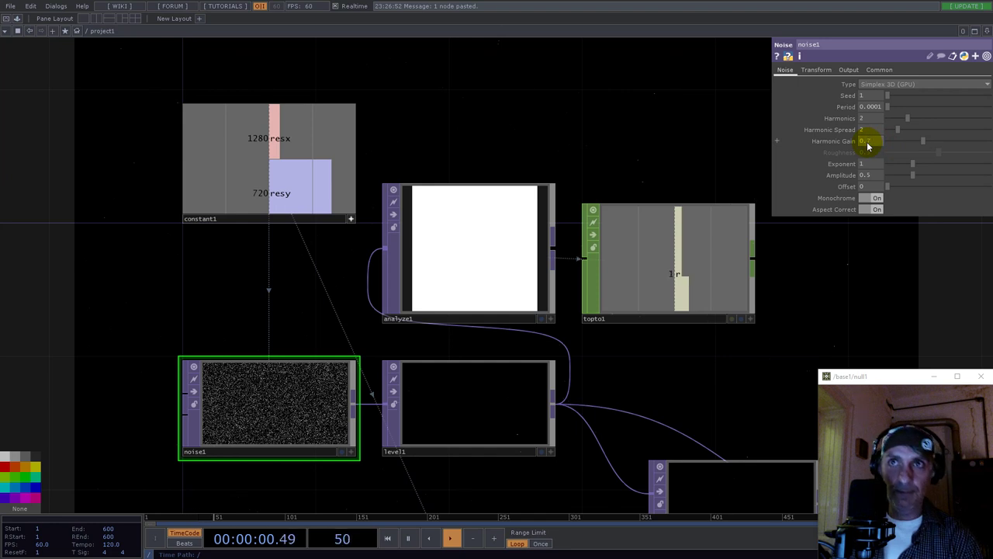
Step: Delete the Analyze TOP and the TOP to CHOP
{"action": "left_click_drag", "start_coordinate": [465, 127], "coordinate": [707, 282]}
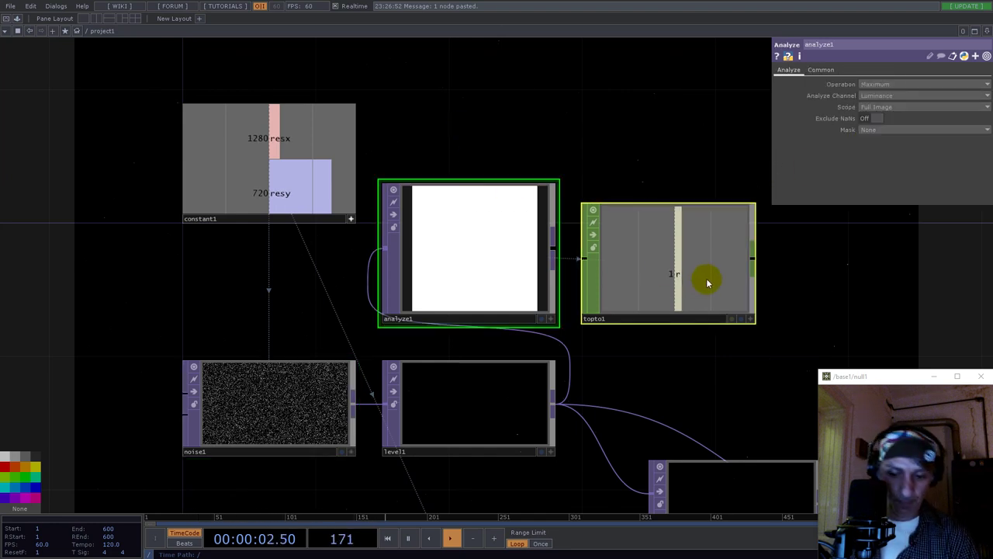
{"action": "key", "text": "Delete"}
Step: Reassign the Reorder TOP's alpha output by choosing a different source input and channel
{"action": "scroll", "coordinate": [534, 281], "scroll_direction": "down", "scroll_amount": 5}
{"action": "left_click_drag", "start_coordinate": [686, 286], "coordinate": [382, 227]}
{"action": "scroll", "coordinate": [377, 354], "scroll_direction": "up", "scroll_amount": 6}
{"action": "left_click", "coordinate": [466, 231]}
{"action": "left_click", "coordinate": [904, 119]}
{"action": "left_click", "coordinate": [905, 120]}
{"action": "left_click", "coordinate": [873, 136]}
{"action": "left_click", "coordinate": [945, 120]}
{"action": "left_click", "coordinate": [937, 133]}
Step: Set the Reorder TOP's pixel format to 32-bit float (Mono+Alpha)
{"action": "left_click", "coordinate": [822, 70]}
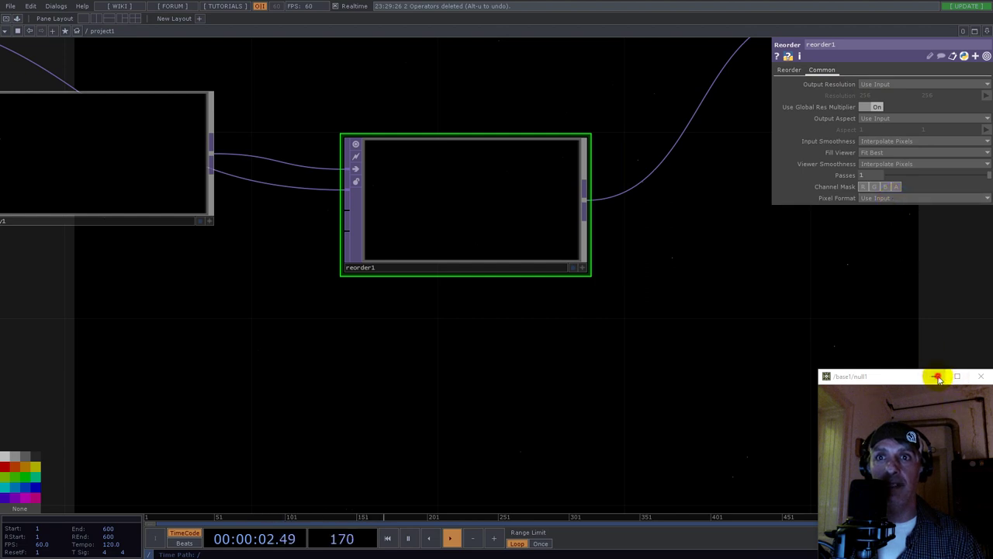
{"action": "left_click", "coordinate": [934, 375]}
{"action": "left_click", "coordinate": [900, 197]}
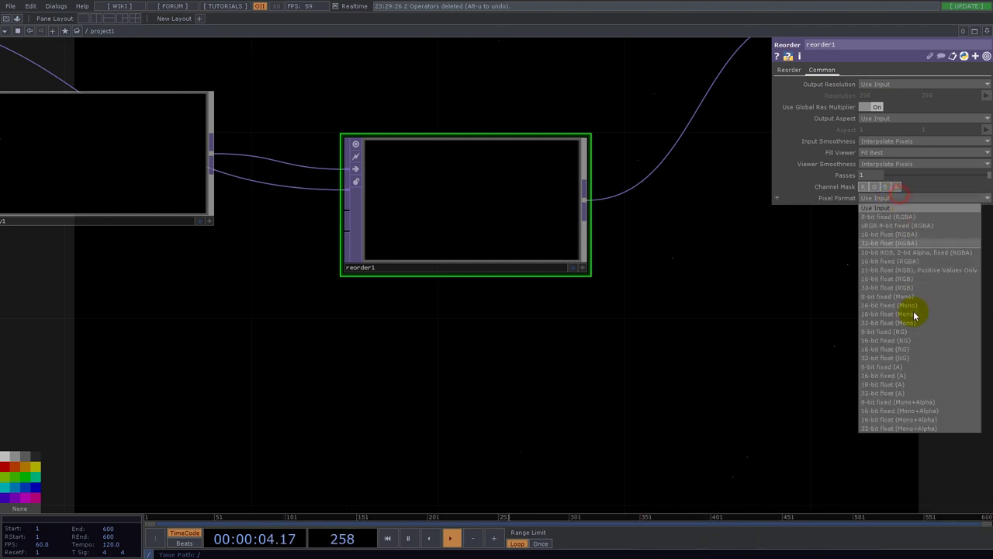
{"action": "left_click", "coordinate": [889, 421]}
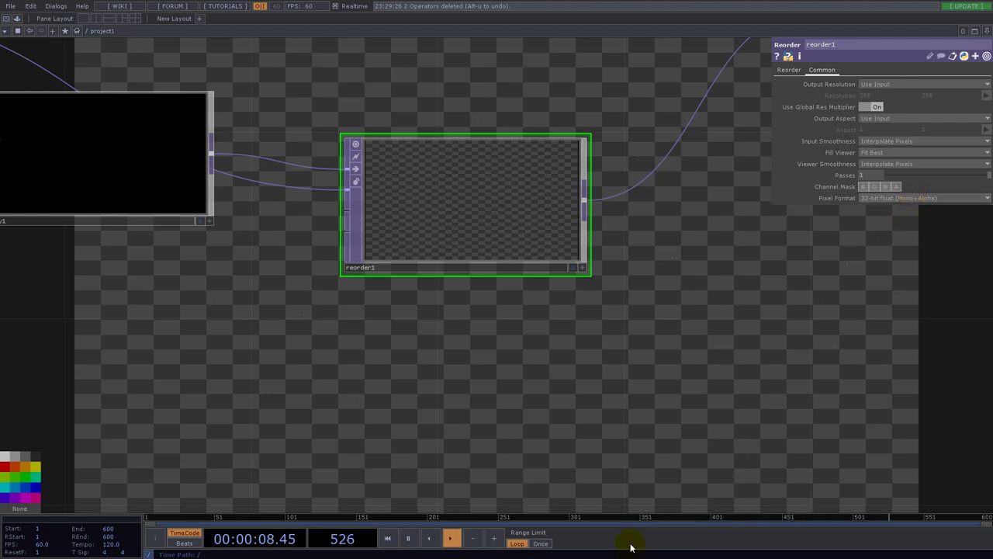
Step: Move the final Null TOP well away from the Reorder TOP to make room for more nodes between them
{"action": "scroll", "coordinate": [505, 225], "scroll_direction": "down", "scroll_amount": 5}
{"action": "left_click_drag", "start_coordinate": [605, 168], "coordinate": [822, 221]}
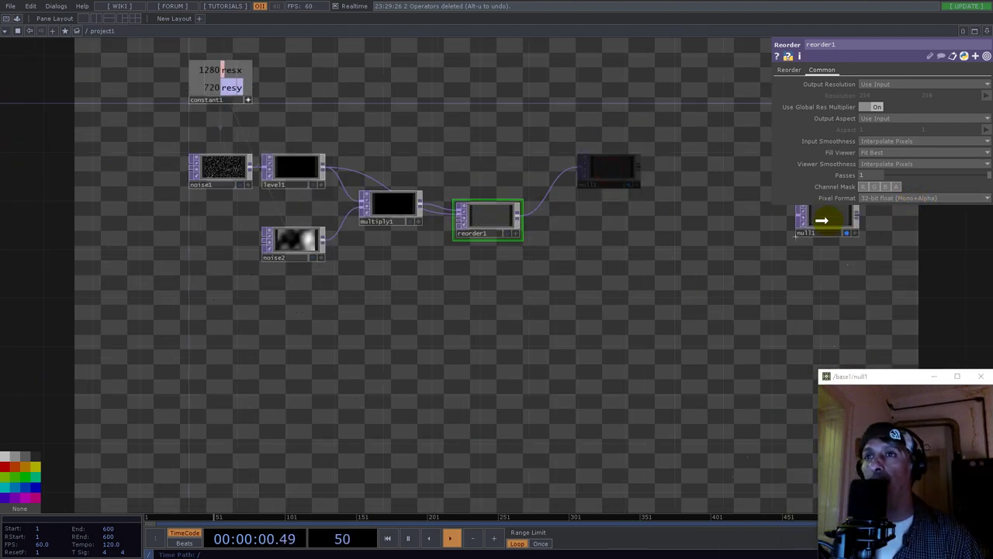
{"action": "left_click_drag", "start_coordinate": [669, 297], "coordinate": [380, 400]}
{"action": "left_click_drag", "start_coordinate": [543, 317], "coordinate": [785, 309]}
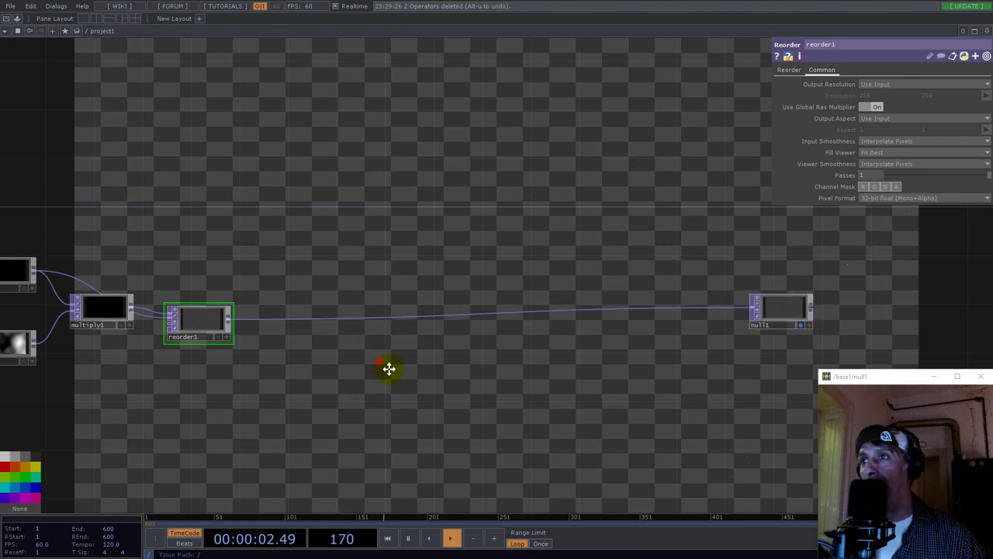
{"action": "left_click_drag", "start_coordinate": [380, 365], "coordinate": [467, 373]}
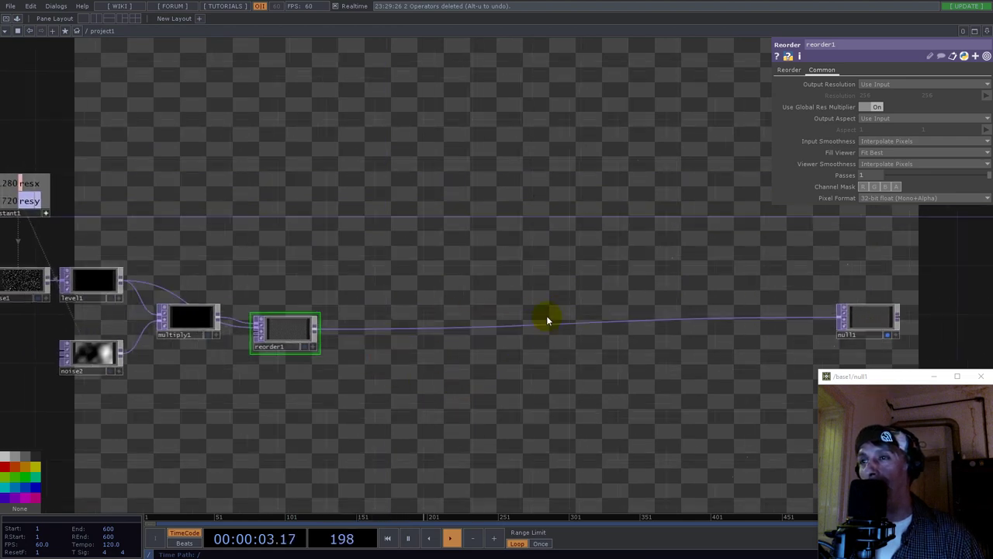
Step: Insert a Null TOP on the wire between the Reorder TOP and the final Null TOP
{"action": "right_click", "coordinate": [455, 328]}
{"action": "left_click", "coordinate": [470, 319]}
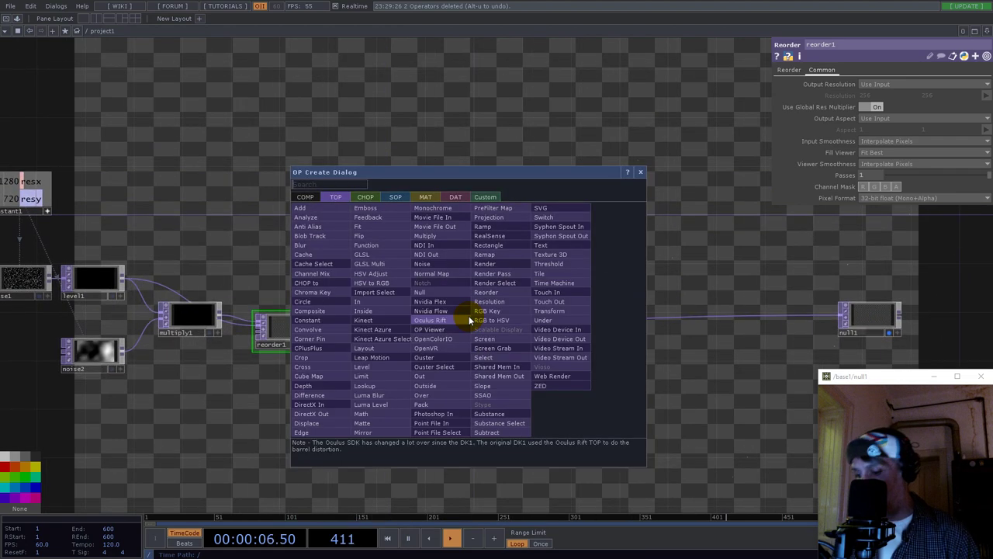
{"action": "left_click", "coordinate": [420, 293]}
{"action": "left_click", "coordinate": [428, 319]}
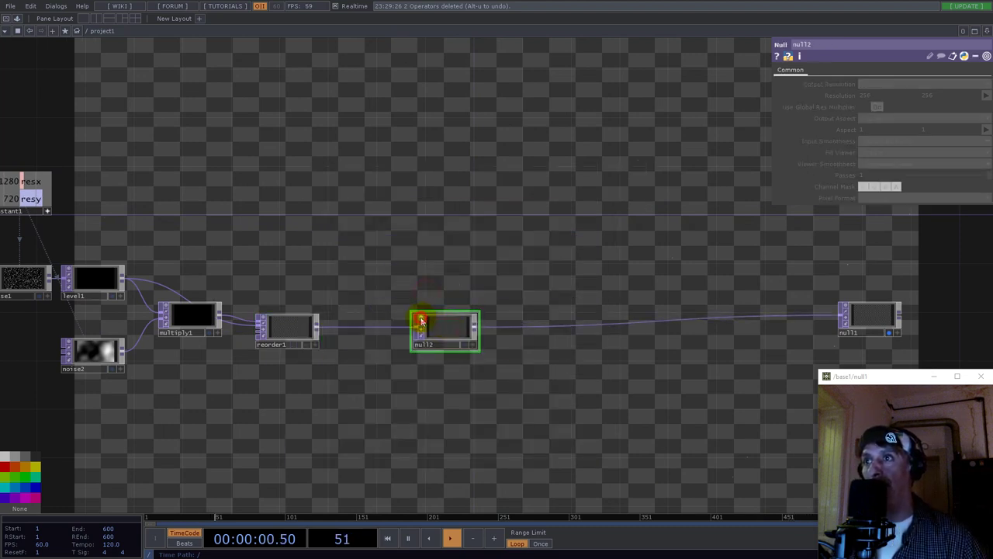
Step: Branch a Feedback TOP off the Null TOP that follows the Reorder TOP and place it above the main wire
{"action": "scroll", "coordinate": [432, 315], "scroll_direction": "up", "scroll_amount": 6}
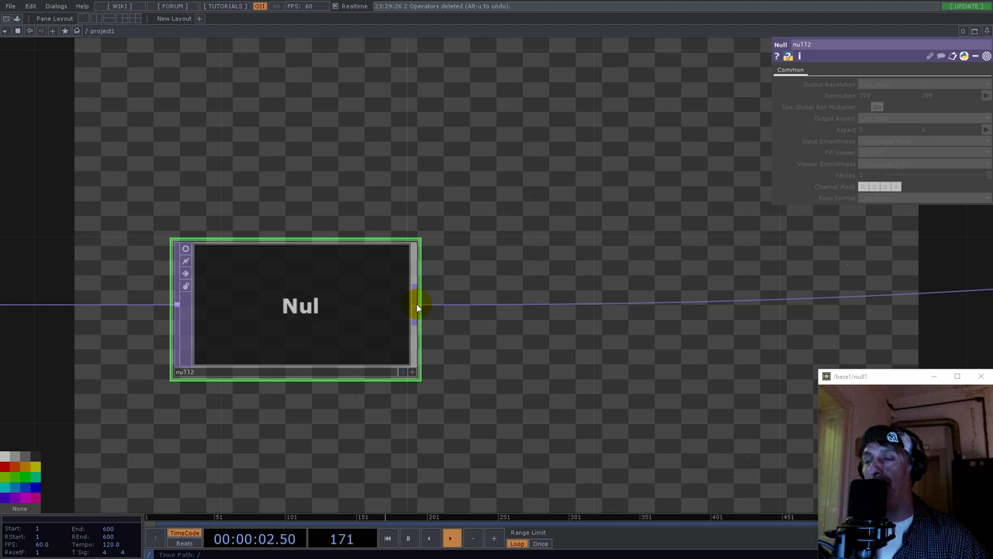
{"action": "right_click", "coordinate": [416, 308]}
{"action": "type", "text": "fe"}
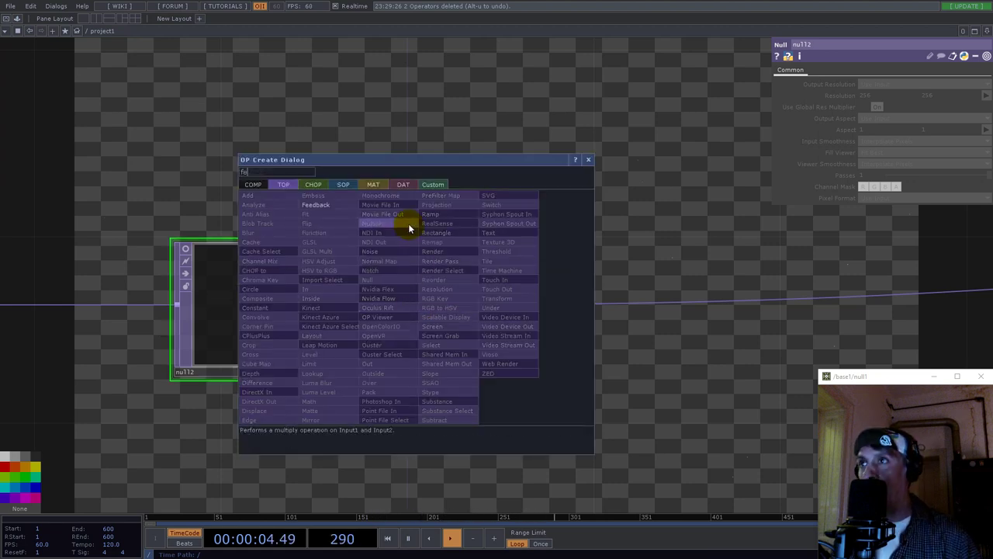
{"action": "left_click", "coordinate": [315, 205]}
{"action": "left_click", "coordinate": [614, 116]}
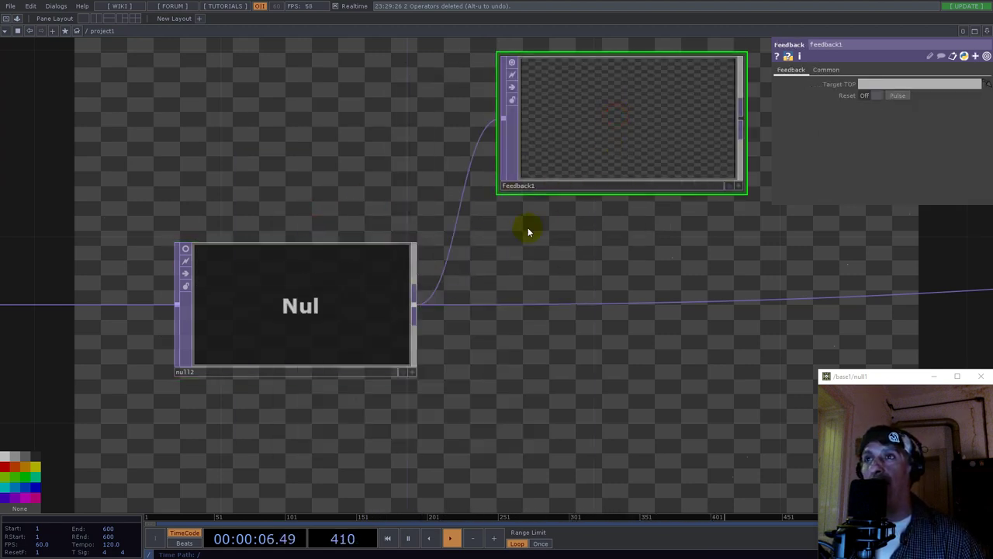
Step: Add a Keyboard In CHOP above the Feedback TOP and export its k1 channel to the Feedback TOP's reset pulse
{"action": "scroll", "coordinate": [528, 229], "scroll_direction": "down", "scroll_amount": 5}
{"action": "left_click", "coordinate": [527, 171]}
{"action": "left_click_drag", "start_coordinate": [539, 118], "coordinate": [539, 118]}
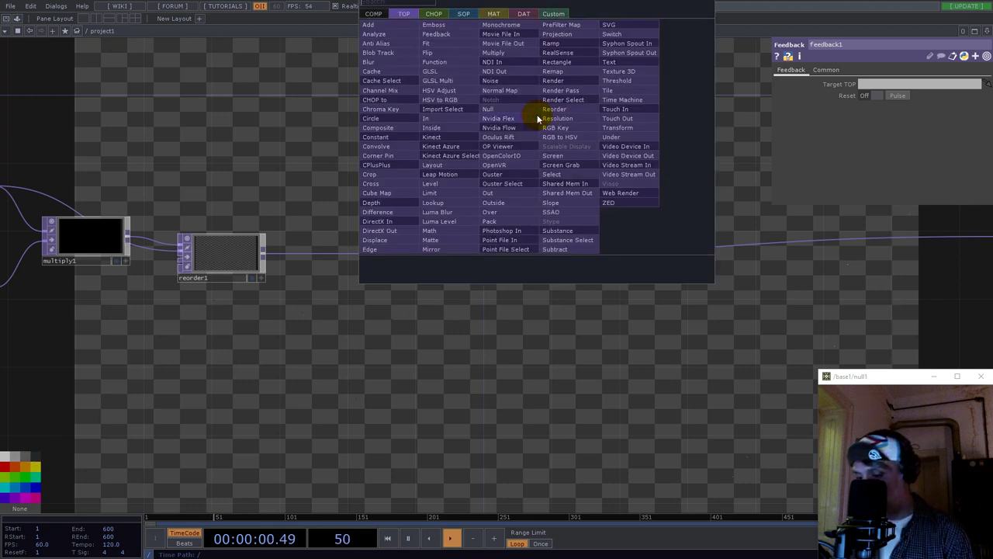
{"action": "left_click", "coordinate": [434, 14]}
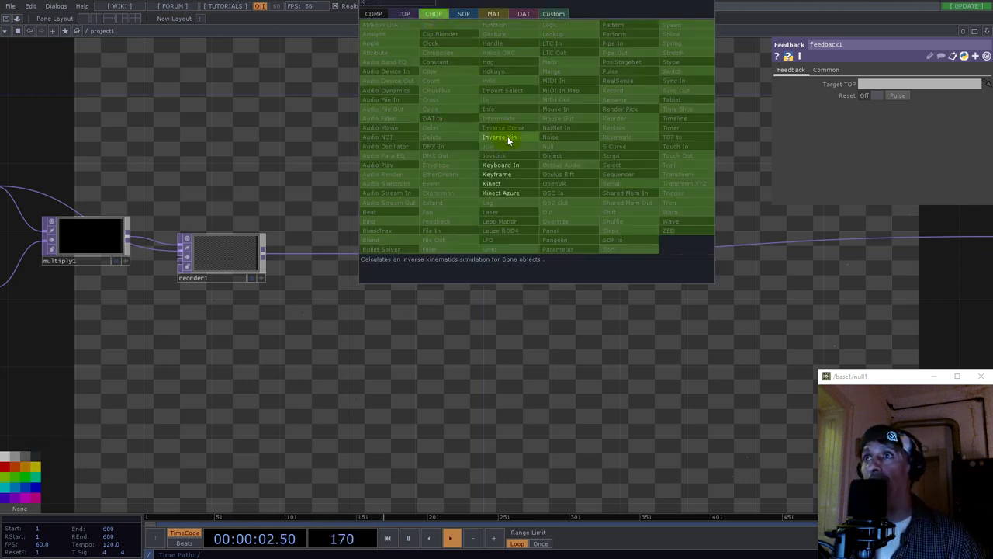
{"action": "left_click", "coordinate": [508, 165]}
{"action": "left_click", "coordinate": [561, 116]}
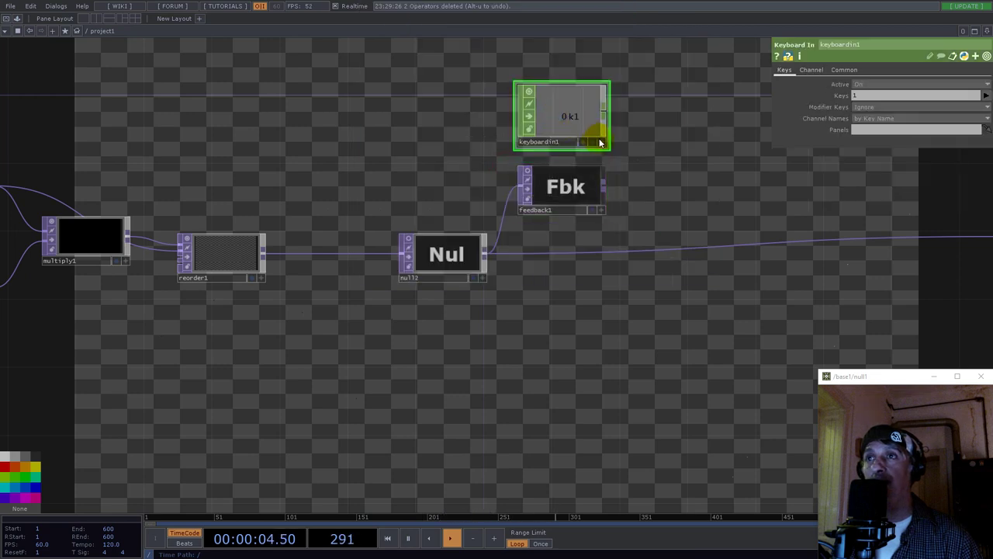
{"action": "left_click", "coordinate": [570, 187]}
{"action": "left_click_drag", "start_coordinate": [801, 117], "coordinate": [899, 93]}
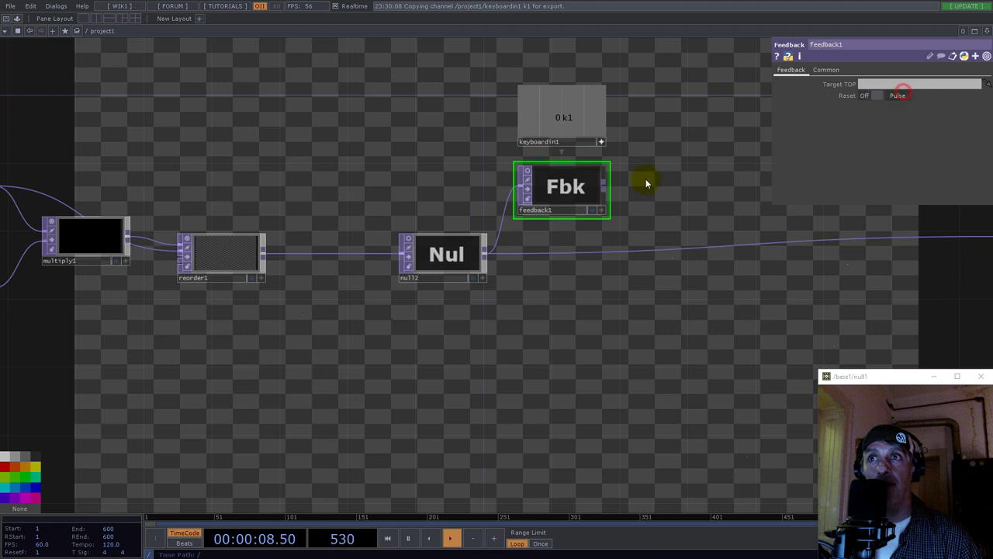
Step: Add an Add TOP after the Feedback TOP and connect the Null TOP after the Reorder as its second input
{"action": "left_click", "coordinate": [606, 189]}
{"action": "type", "text": "ad"}
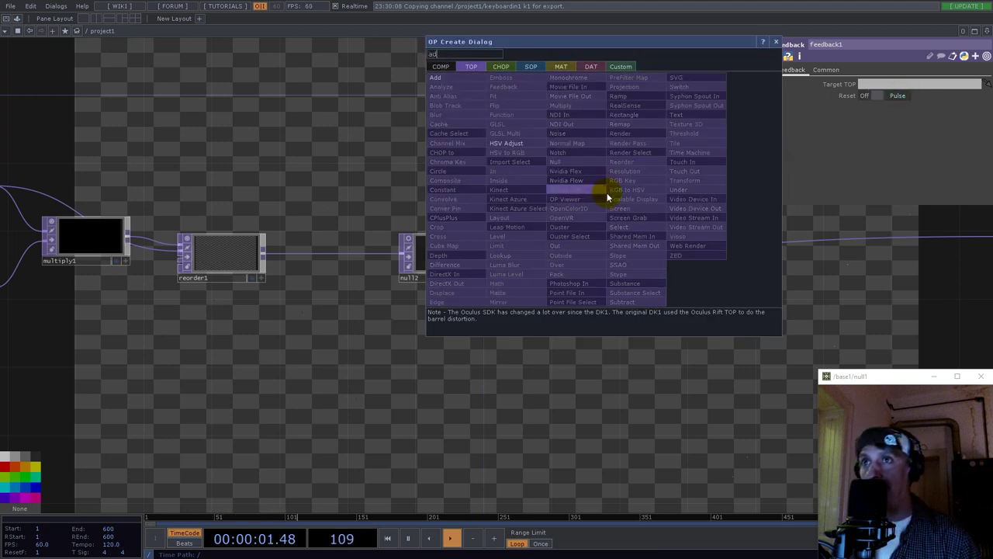
{"action": "left_click", "coordinate": [443, 78]}
{"action": "left_click", "coordinate": [696, 217]}
{"action": "left_click", "coordinate": [485, 252]}
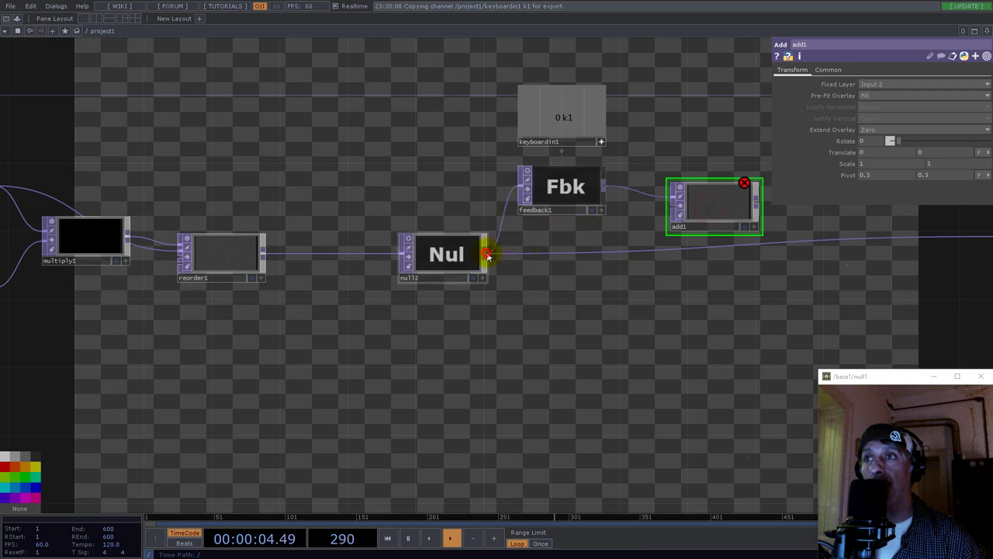
{"action": "left_click", "coordinate": [673, 210]}
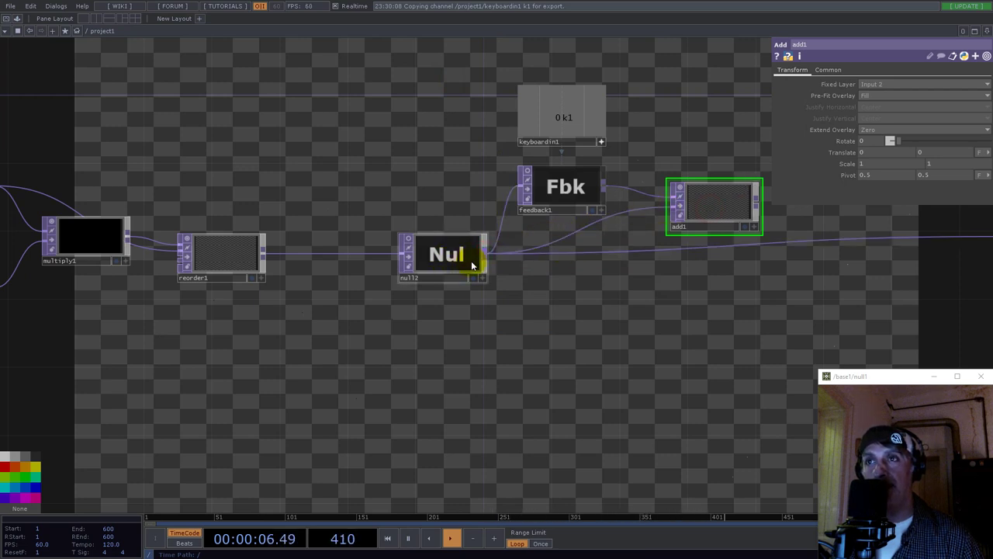
Step: Set the Feedback TOP's target TOP to add1
{"action": "left_click", "coordinate": [588, 186]}
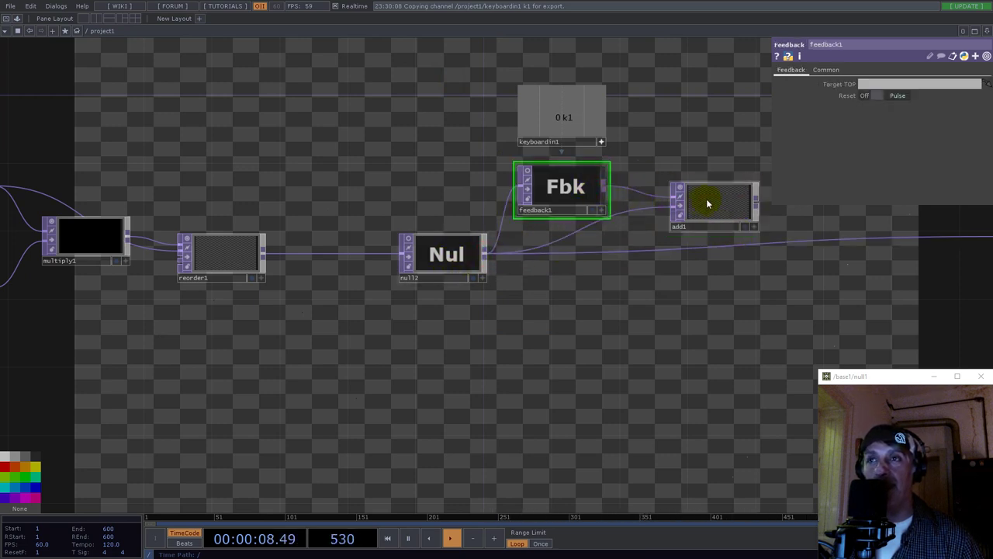
{"action": "left_click_drag", "start_coordinate": [706, 213], "coordinate": [873, 87]}
Step: Feed the Add TOP's output into the final Null TOP, replacing the direct link from the earlier Null TOP
{"action": "scroll", "coordinate": [701, 188], "scroll_direction": "up", "scroll_amount": 4}
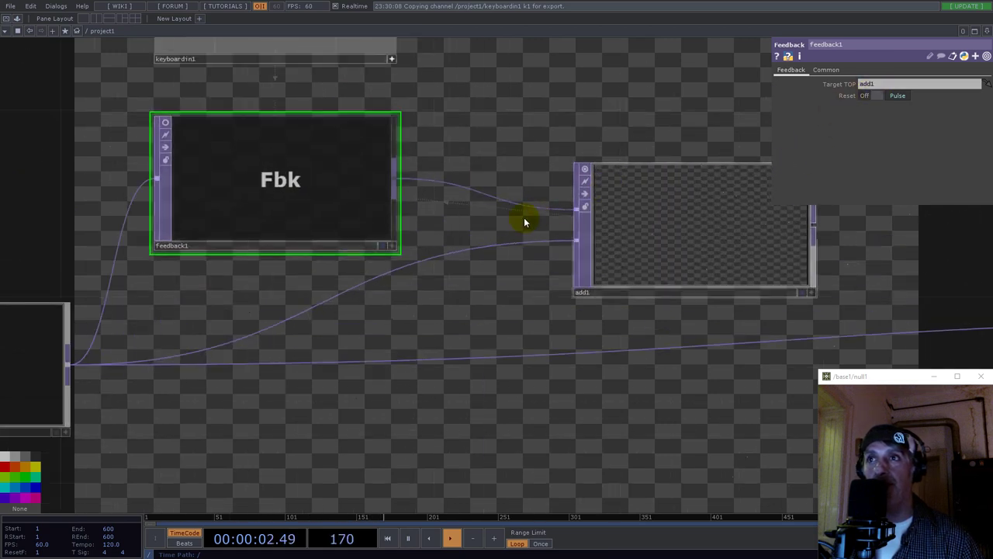
{"action": "left_click_drag", "start_coordinate": [675, 245], "coordinate": [732, 256]}
{"action": "left_click_drag", "start_coordinate": [690, 164], "coordinate": [473, 166]}
{"action": "left_click_drag", "start_coordinate": [644, 273], "coordinate": [744, 329]}
{"action": "left_click_drag", "start_coordinate": [756, 272], "coordinate": [461, 316]}
{"action": "scroll", "coordinate": [461, 317], "scroll_direction": "down", "scroll_amount": 5}
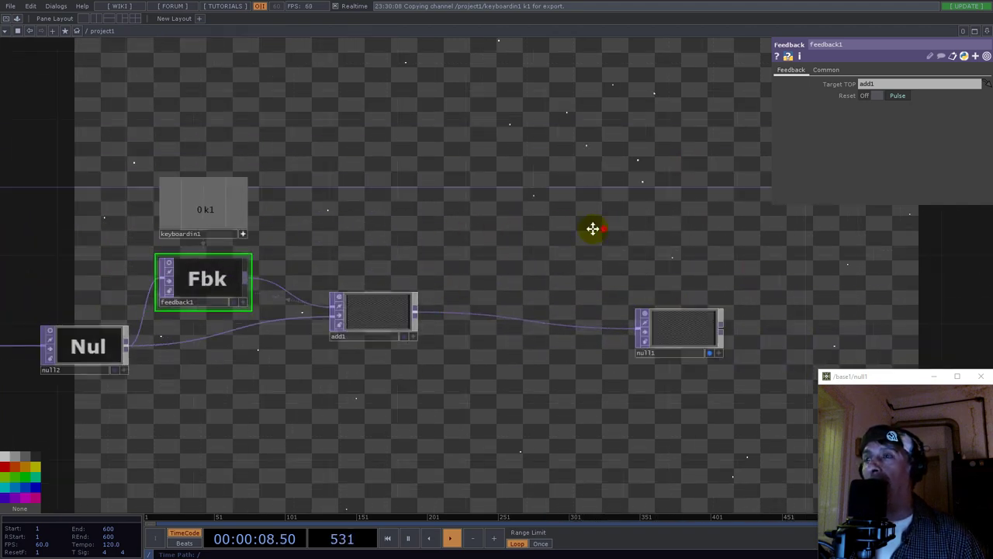
Step: Move the Add TOP closer to the final Null TOP, leaving space after the Feedback TOP
{"action": "left_click_drag", "start_coordinate": [592, 228], "coordinate": [325, 236]}
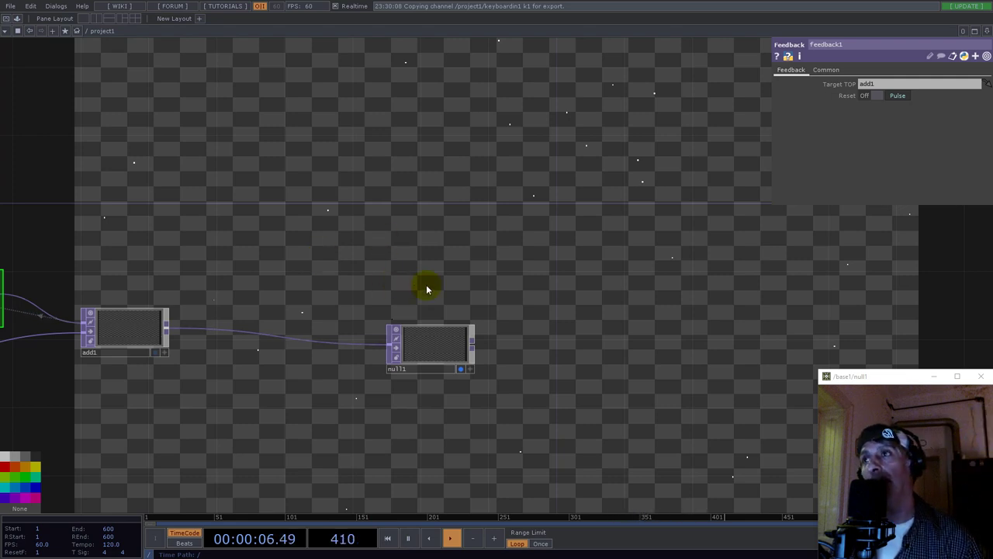
{"action": "scroll", "coordinate": [426, 284], "scroll_direction": "down", "scroll_amount": 3}
{"action": "left_click_drag", "start_coordinate": [446, 255], "coordinate": [665, 230]}
{"action": "scroll", "coordinate": [522, 294], "scroll_direction": "up", "scroll_amount": 3}
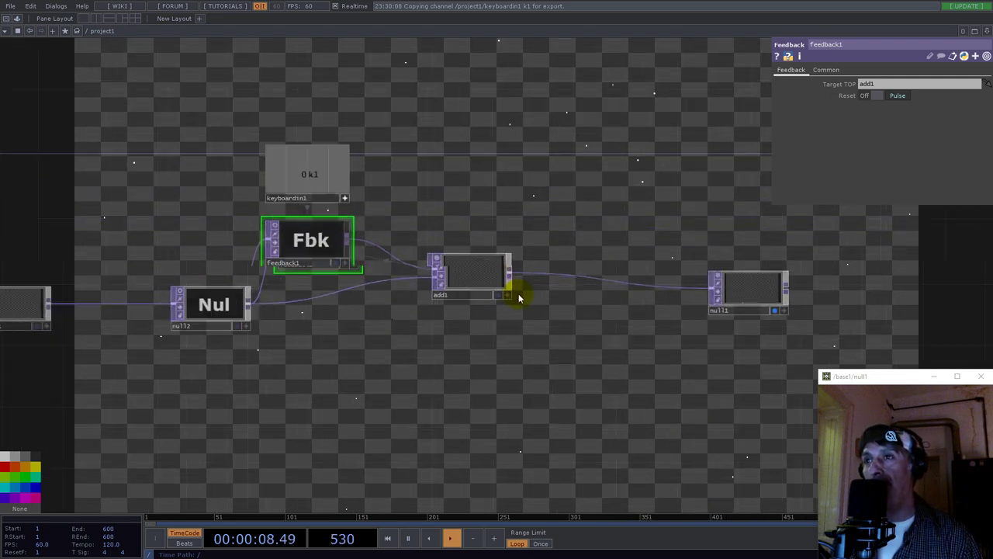
{"action": "left_click_drag", "start_coordinate": [462, 275], "coordinate": [505, 291]}
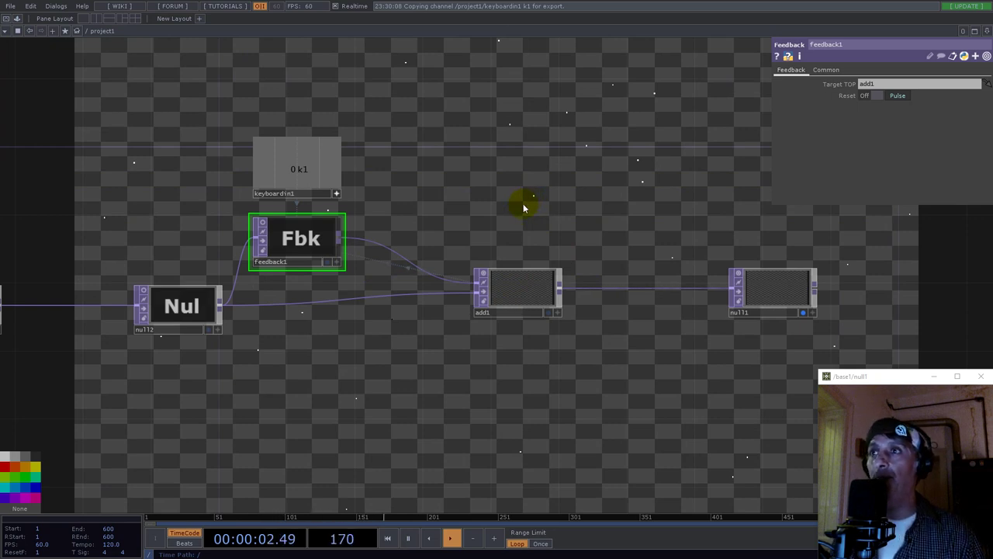
{"action": "left_click_drag", "start_coordinate": [505, 288], "coordinate": [573, 288]}
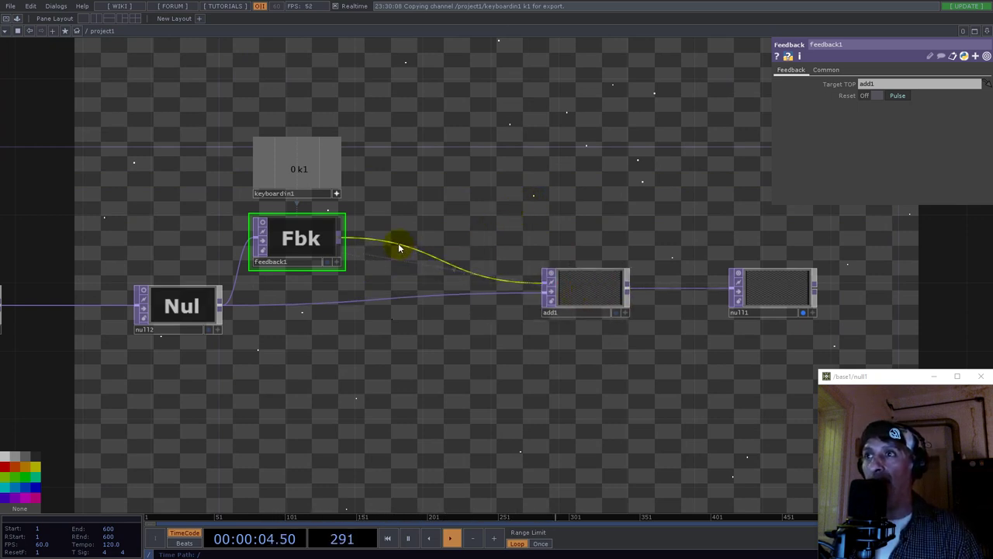
Step: Insert a Blur TOP on the wire between the Feedback TOP and the Add TOP
{"action": "right_click", "coordinate": [399, 247]}
{"action": "left_click", "coordinate": [409, 230]}
{"action": "type", "text": "blu"}
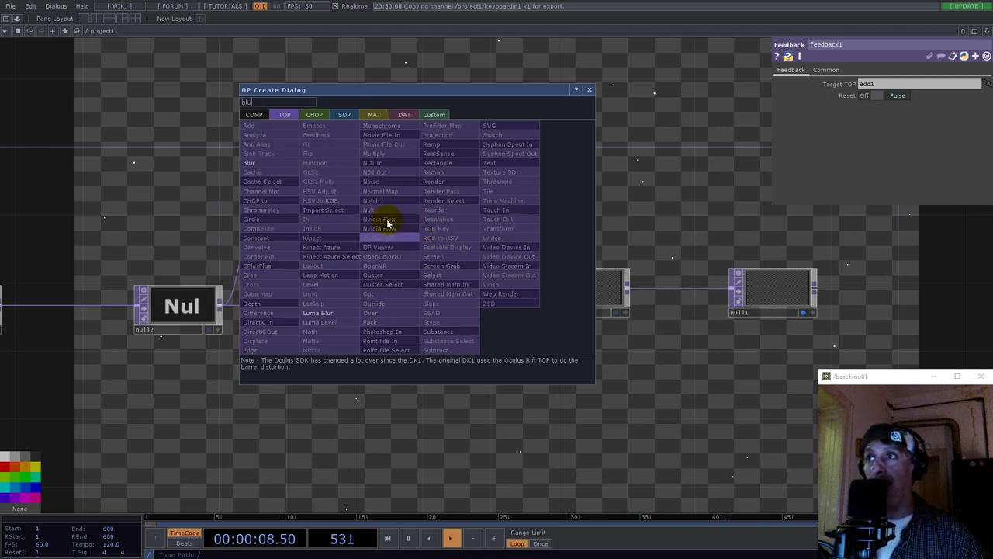
{"action": "left_click", "coordinate": [267, 162]}
{"action": "left_click", "coordinate": [422, 245]}
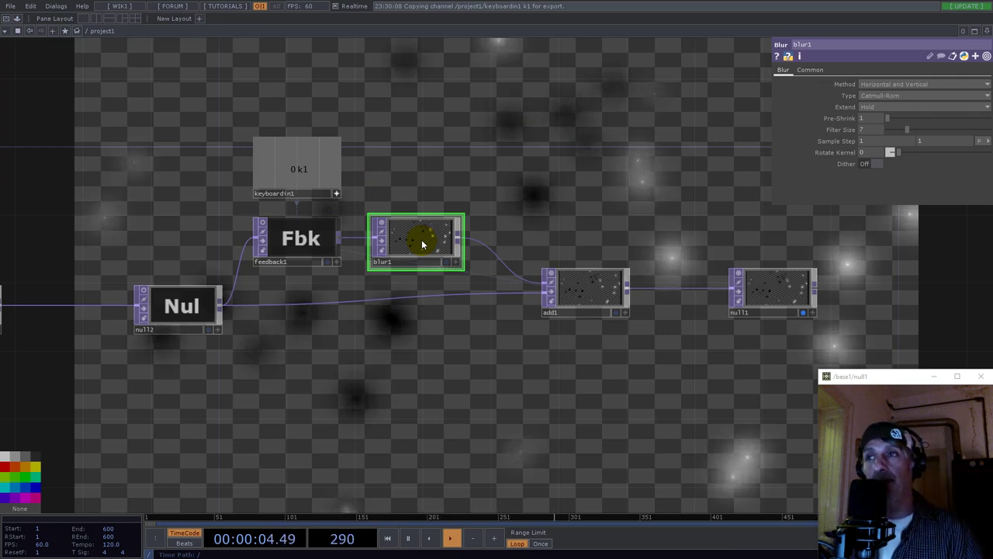
Step: Move the final Null TOP farther from the Add TOP
{"action": "left_click_drag", "start_coordinate": [691, 250], "coordinate": [488, 268]}
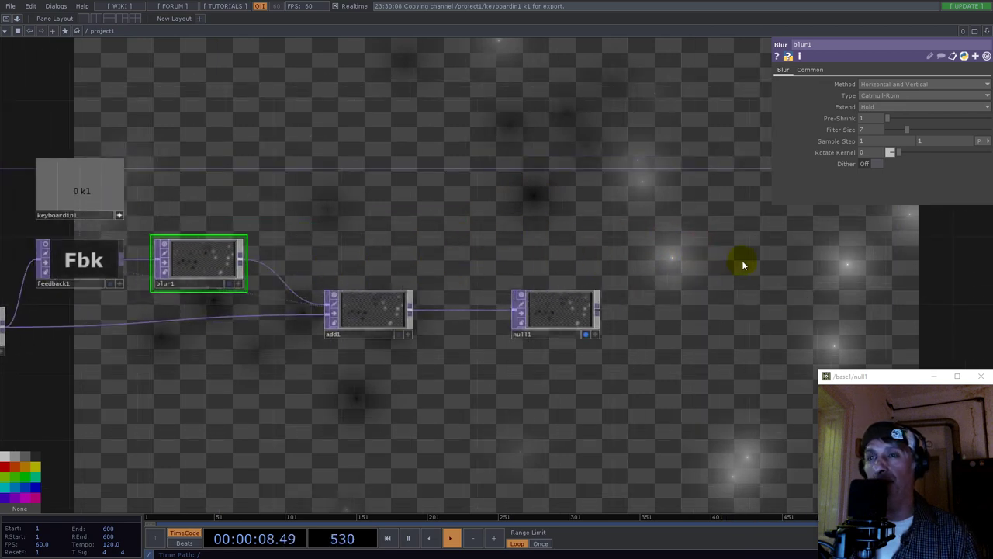
{"action": "left_click_drag", "start_coordinate": [551, 307], "coordinate": [665, 288]}
Step: Set the Blur TOP's filter size to 26 and its pre-shrink to 3
{"action": "left_click", "coordinate": [216, 255]}
{"action": "left_click_drag", "start_coordinate": [932, 135], "coordinate": [958, 132]}
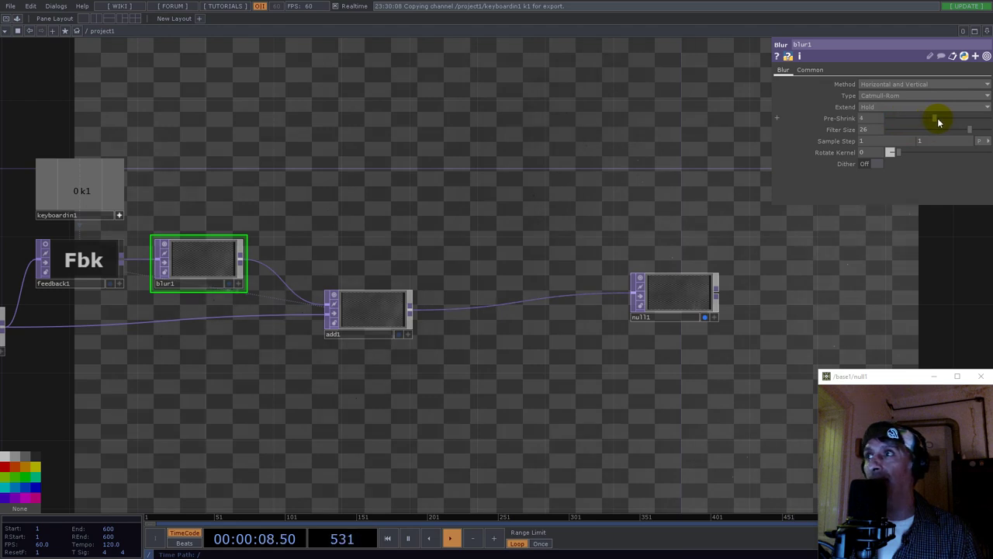
{"action": "left_click_drag", "start_coordinate": [925, 119], "coordinate": [917, 119]}
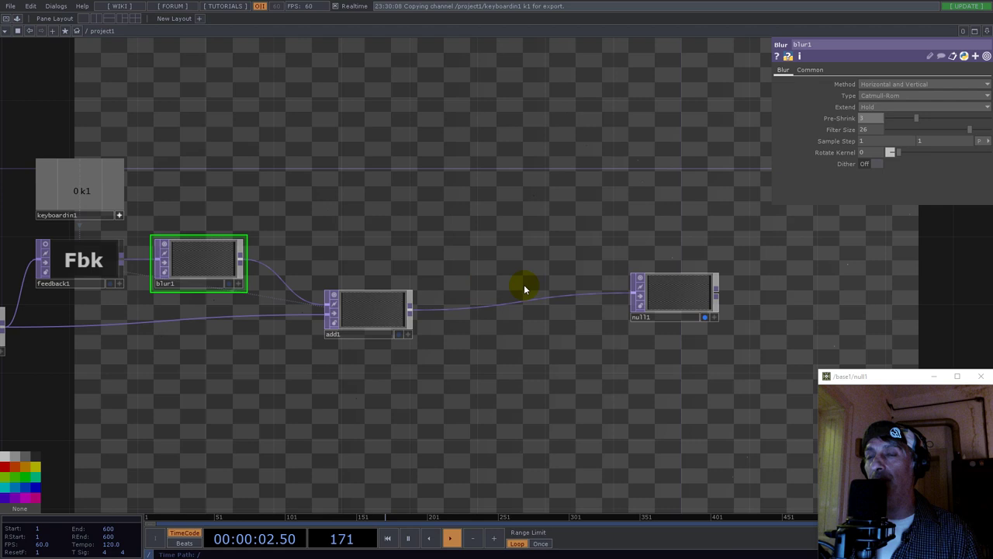
Step: Add the Normal_TOP component from the My Components palette to the network, placing it above the Blur TOP
{"action": "left_click_drag", "start_coordinate": [484, 217], "coordinate": [557, 245]}
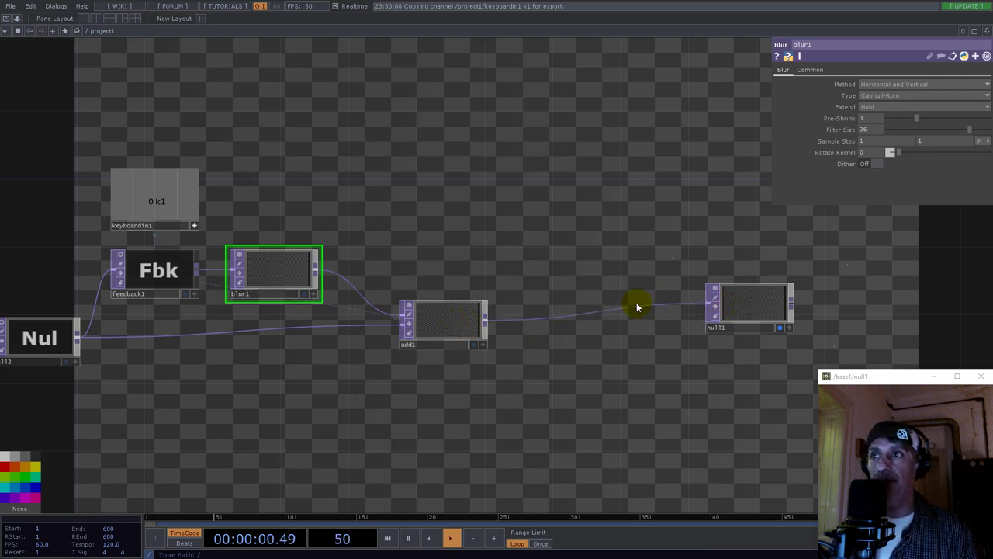
{"action": "scroll", "coordinate": [616, 274], "scroll_direction": "down", "scroll_amount": 3}
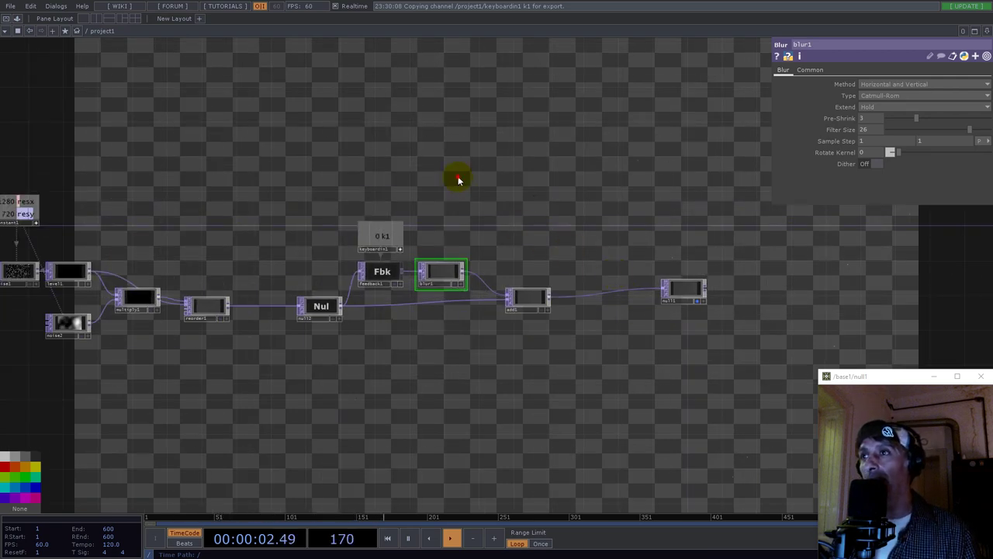
{"action": "left_click_drag", "start_coordinate": [455, 182], "coordinate": [562, 176]}
{"action": "left_click", "coordinate": [14, 19]}
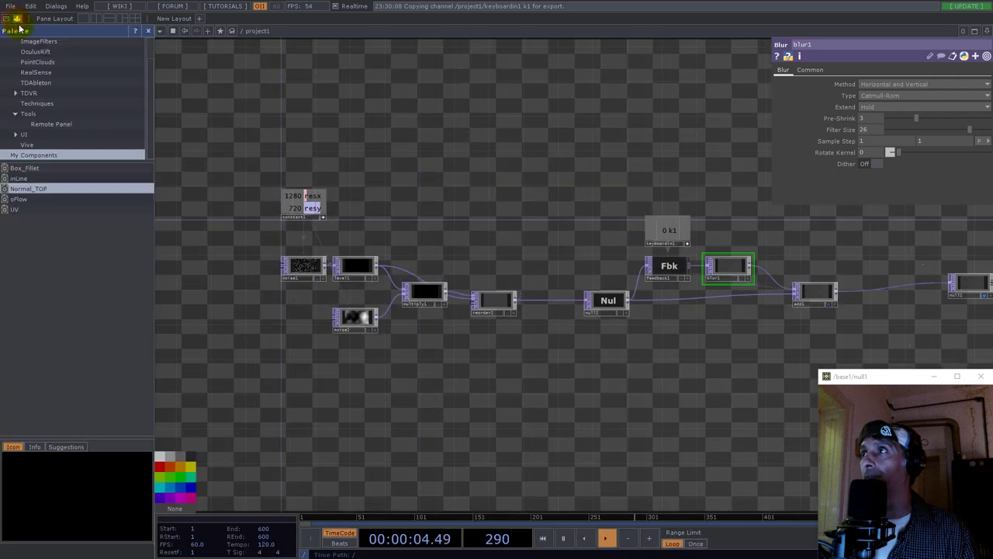
{"action": "left_click_drag", "start_coordinate": [23, 189], "coordinate": [713, 198]}
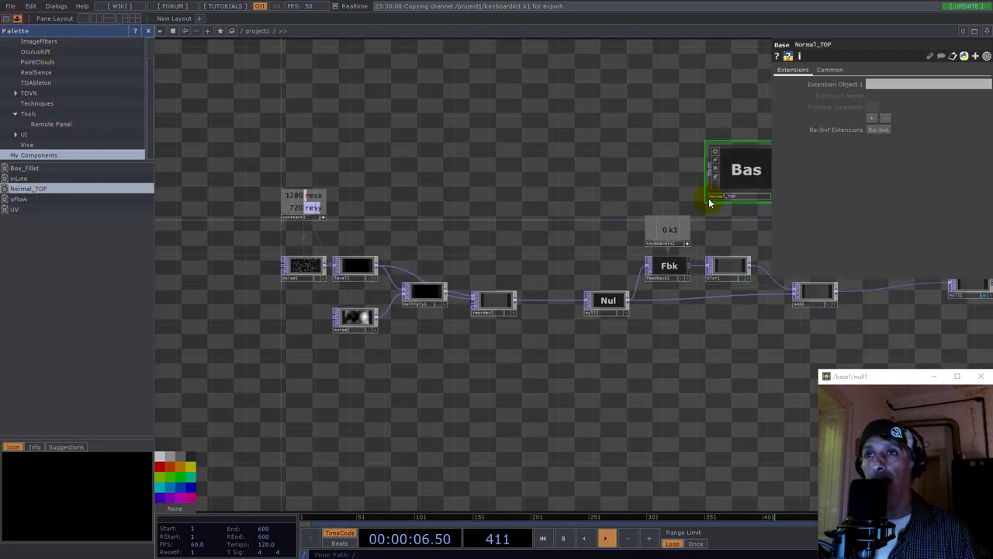
Step: Close the palette and turn on the Normal_TOP component's viewer to show its output
{"action": "left_click", "coordinate": [148, 31]}
{"action": "left_click_drag", "start_coordinate": [391, 116], "coordinate": [101, 202]}
{"action": "left_click_drag", "start_coordinate": [336, 239], "coordinate": [471, 279]}
{"action": "scroll", "coordinate": [471, 279], "scroll_direction": "up", "scroll_amount": 5}
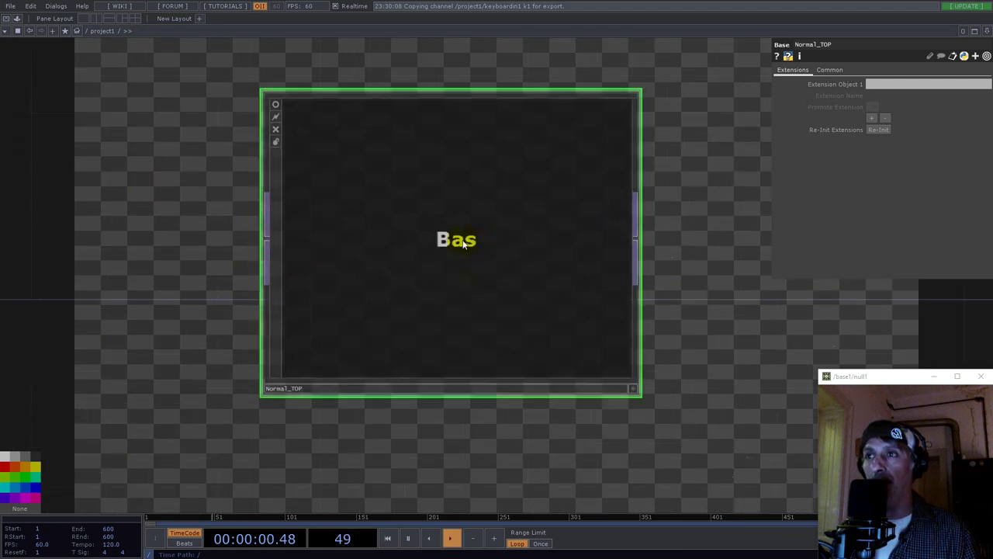
{"action": "scroll", "coordinate": [432, 237], "scroll_direction": "down", "scroll_amount": 3}
{"action": "left_click", "coordinate": [358, 175]}
{"action": "left_click_drag", "start_coordinate": [452, 237], "coordinate": [549, 243]}
{"action": "scroll", "coordinate": [517, 242], "scroll_direction": "up", "scroll_amount": 4}
{"action": "scroll", "coordinate": [516, 245], "scroll_direction": "up", "scroll_amount": 2}
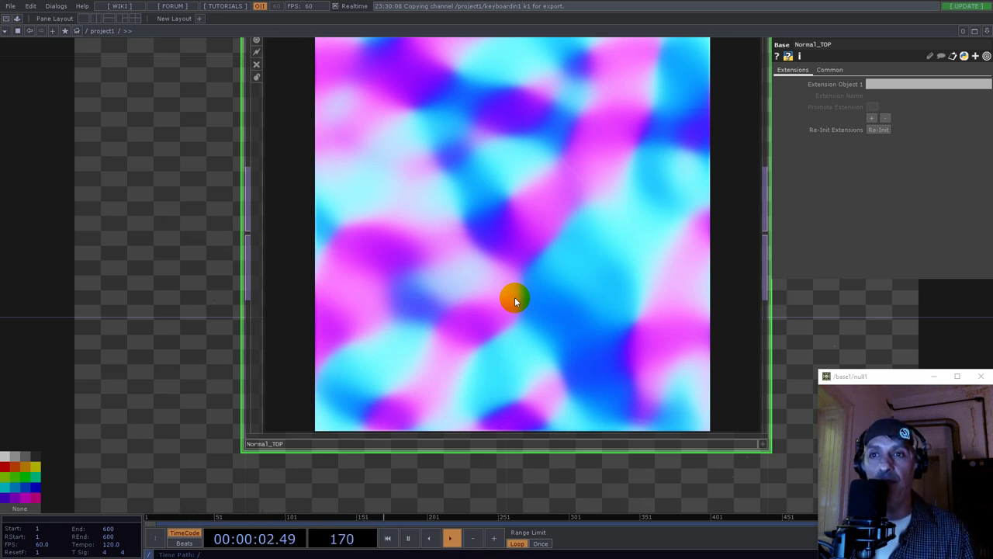
Step: Examine the network inside the Normal_TOP component, starting from its default noise source and input operator
{"action": "scroll", "coordinate": [499, 275], "scroll_direction": "down", "scroll_amount": 3}
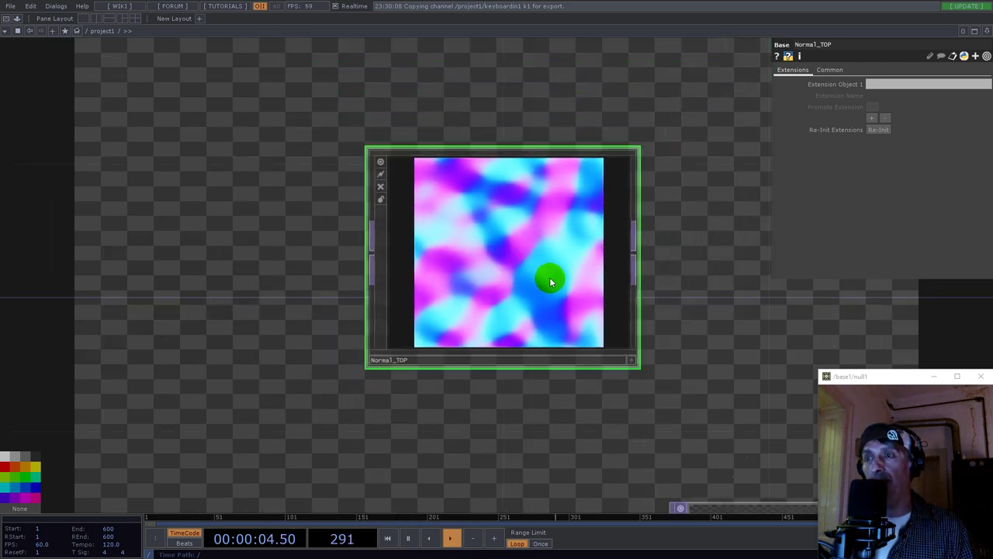
{"action": "scroll", "coordinate": [550, 282], "scroll_direction": "up", "scroll_amount": 5}
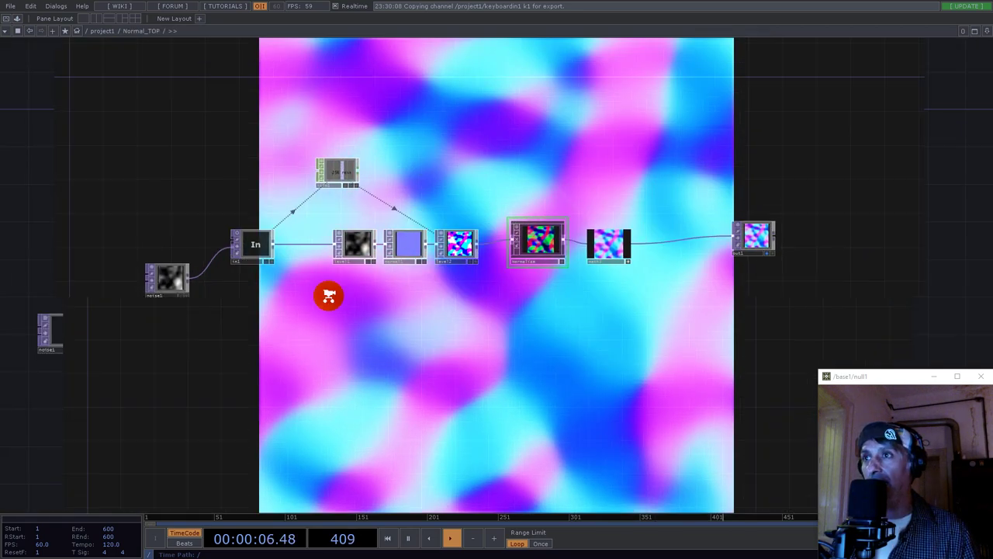
{"action": "left_click_drag", "start_coordinate": [95, 231], "coordinate": [394, 155]}
{"action": "scroll", "coordinate": [392, 265], "scroll_direction": "up", "scroll_amount": 5}
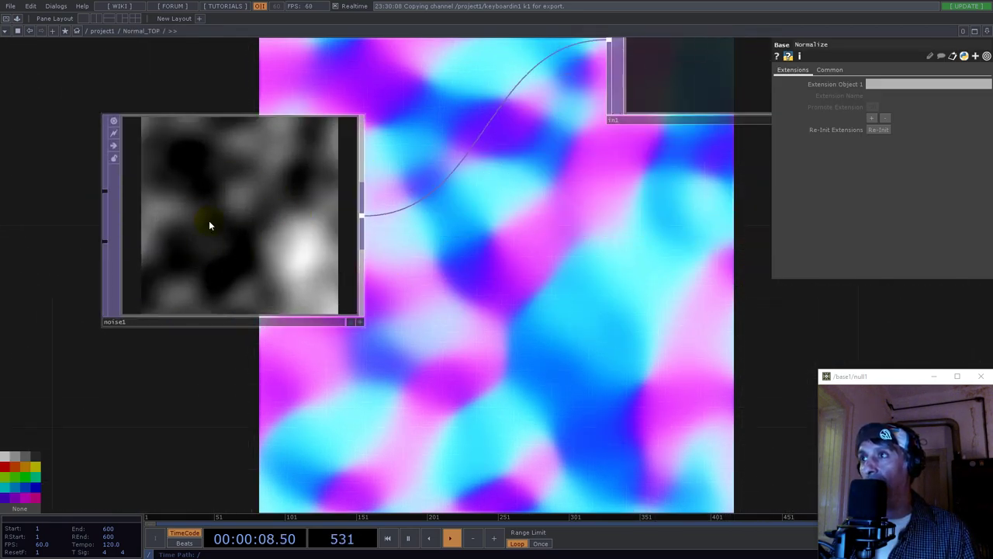
{"action": "scroll", "coordinate": [241, 220], "scroll_direction": "down", "scroll_amount": 10}
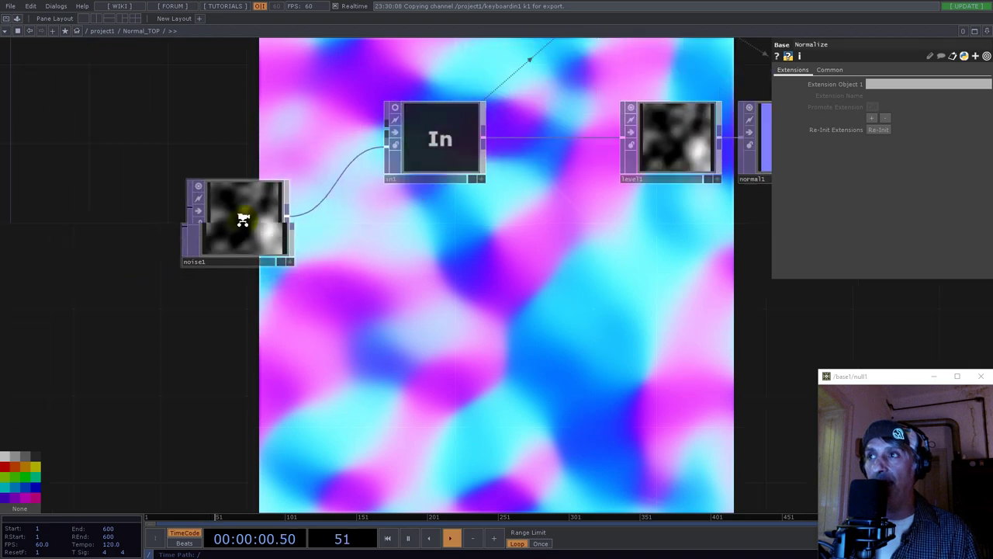
Step: Return to the project network and connect the Add TOP's output to the Normal_TOP component's input
{"action": "scroll", "coordinate": [408, 218], "scroll_direction": "down", "scroll_amount": 6}
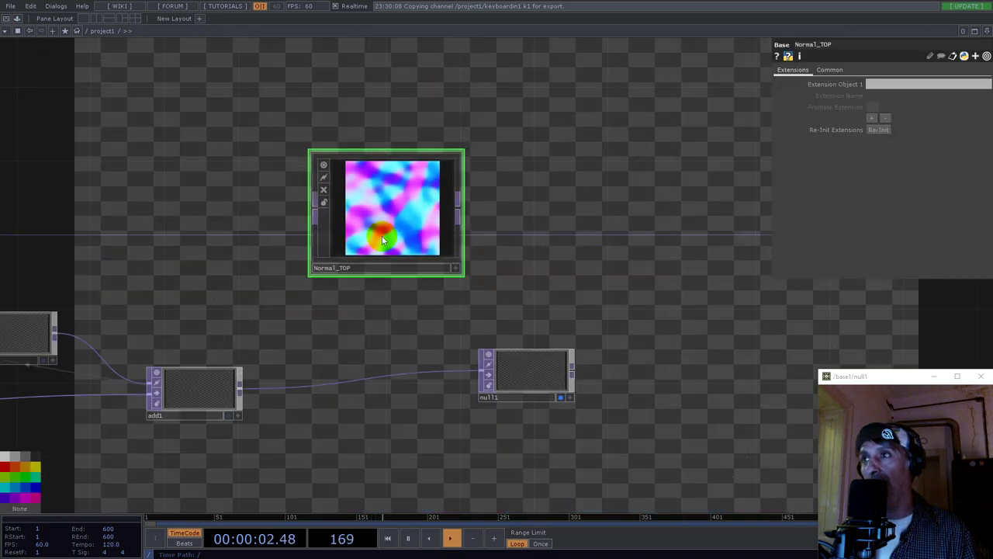
{"action": "left_click_drag", "start_coordinate": [242, 392], "coordinate": [379, 228]}
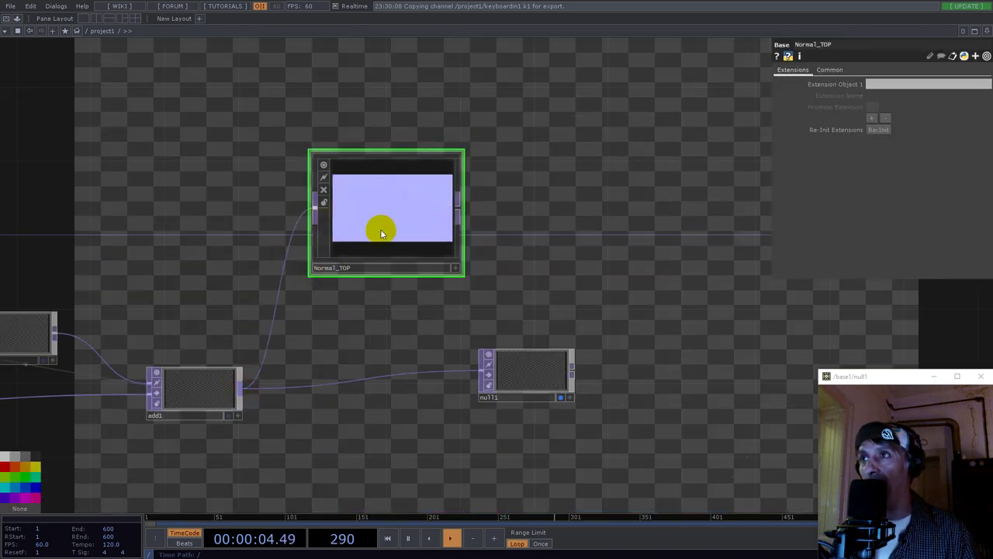
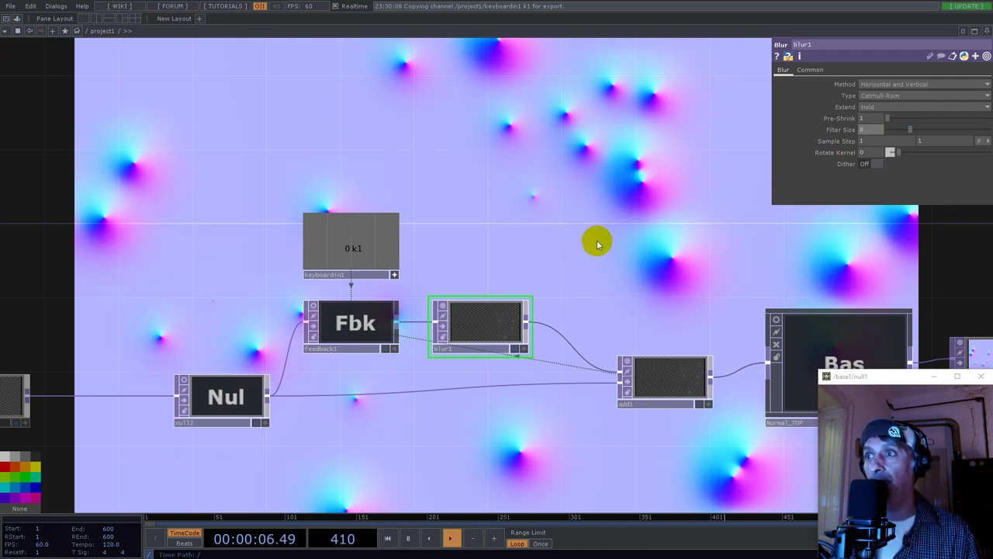
Step: Move the Add TOP, Normal_TOP and final Null TOP farther from the Blur TOP to make room for more operators
{"action": "left_click_drag", "start_coordinate": [597, 215], "coordinate": [440, 244]}
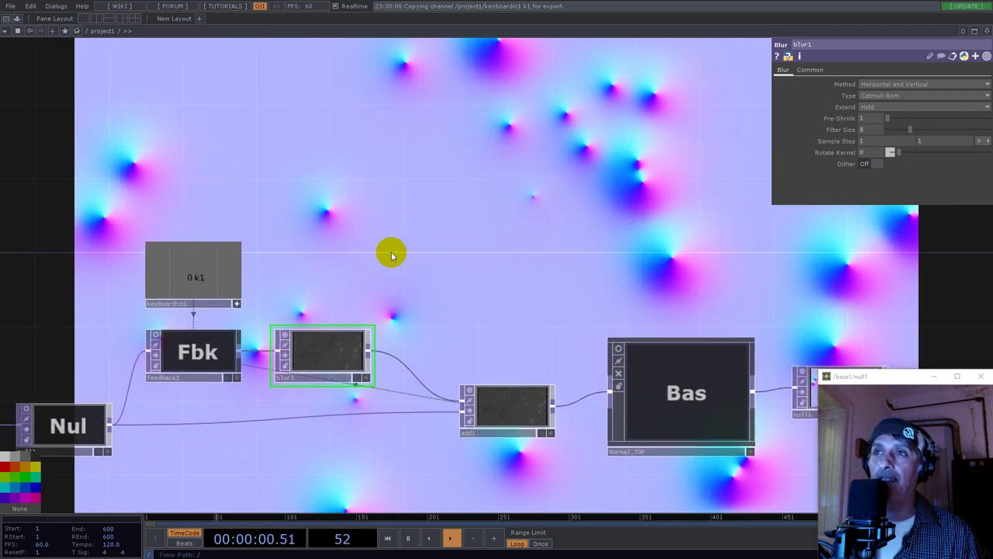
{"action": "scroll", "coordinate": [360, 312], "scroll_direction": "down", "scroll_amount": 5}
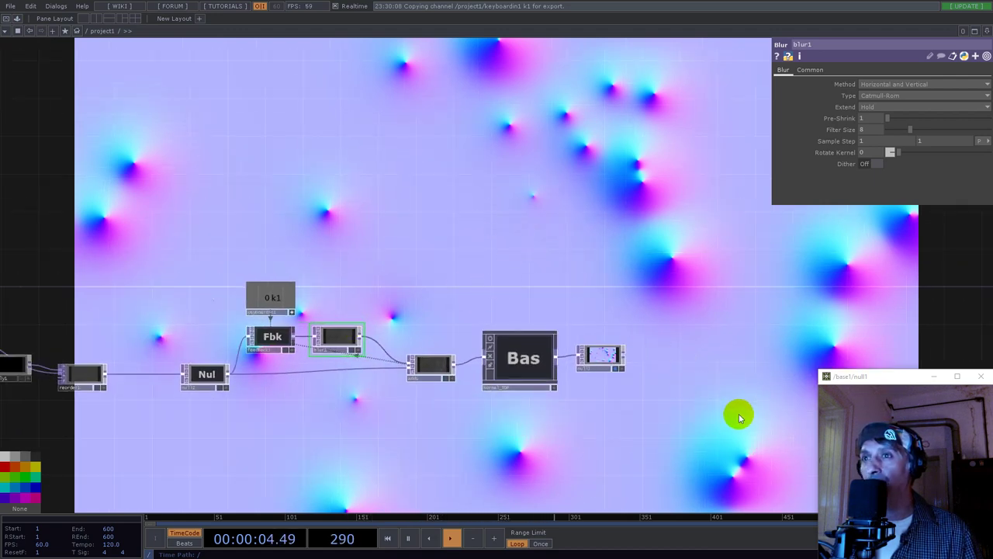
{"action": "left_click_drag", "start_coordinate": [346, 336], "coordinate": [374, 338]}
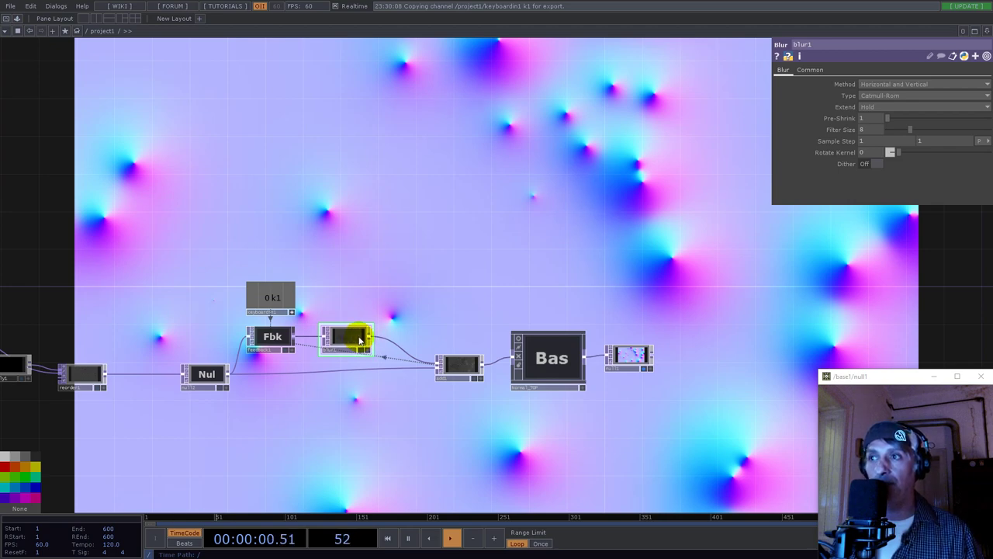
{"action": "scroll", "coordinate": [365, 373], "scroll_direction": "up", "scroll_amount": 5}
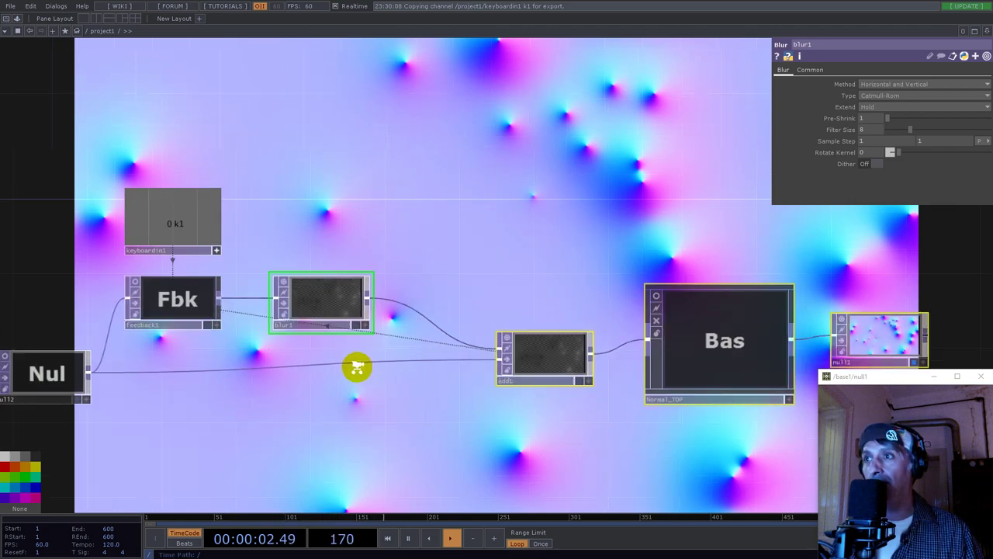
{"action": "left_click_drag", "start_coordinate": [519, 191], "coordinate": [366, 162]}
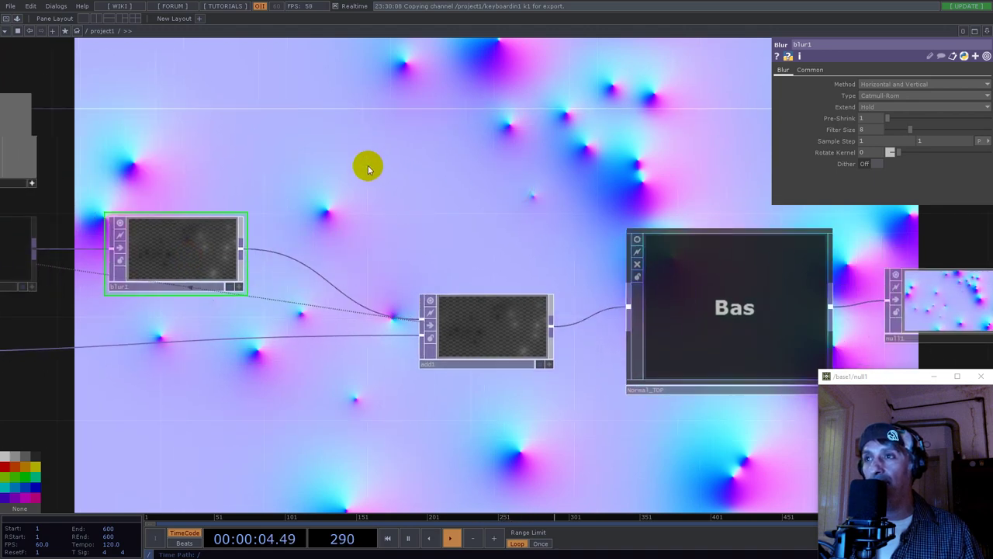
{"action": "scroll", "coordinate": [358, 155], "scroll_direction": "down", "scroll_amount": 4}
{"action": "left_click_drag", "start_coordinate": [770, 314], "coordinate": [768, 312]}
{"action": "left_click_drag", "start_coordinate": [473, 253], "coordinate": [621, 244]}
{"action": "left_click_drag", "start_coordinate": [412, 157], "coordinate": [551, 287]}
Step: Add a Slope TOP branching from the Blur TOP's output and place it above the main chain
{"action": "scroll", "coordinate": [408, 343], "scroll_direction": "up", "scroll_amount": 4}
{"action": "scroll", "coordinate": [409, 345], "scroll_direction": "up", "scroll_amount": 3}
{"action": "right_click", "coordinate": [474, 333]}
{"action": "type", "text": "slo"}
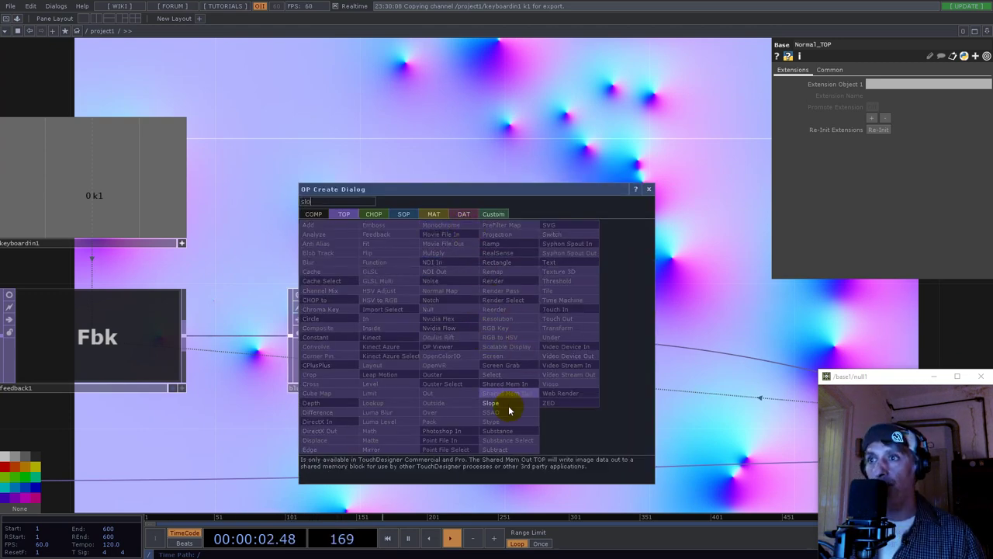
{"action": "left_click", "coordinate": [509, 404]}
{"action": "left_click", "coordinate": [617, 190]}
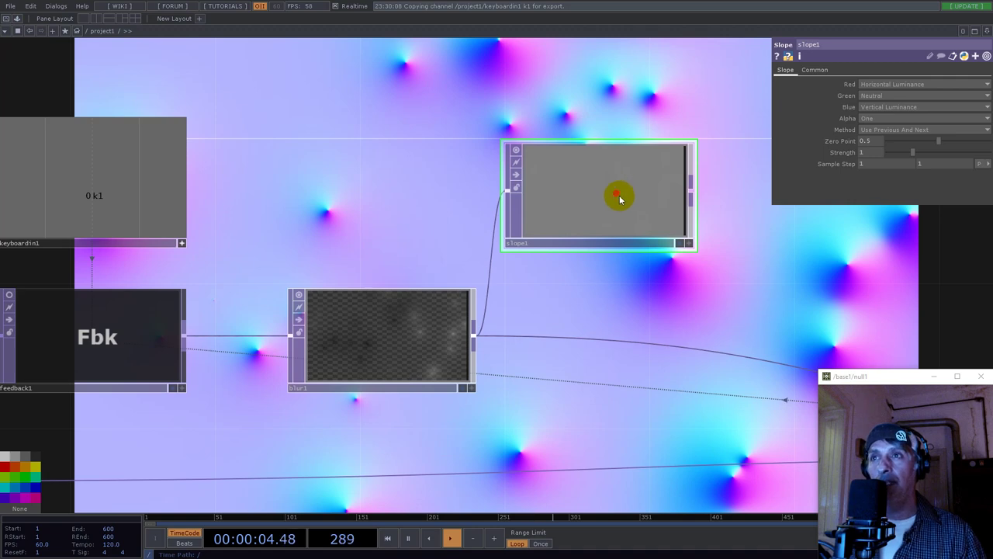
{"action": "left_click_drag", "start_coordinate": [620, 200], "coordinate": [655, 199]}
Step: Set the Slope TOP's green channel to Vertical Luminance and its blue channel to Neutral
{"action": "left_click", "coordinate": [873, 96]}
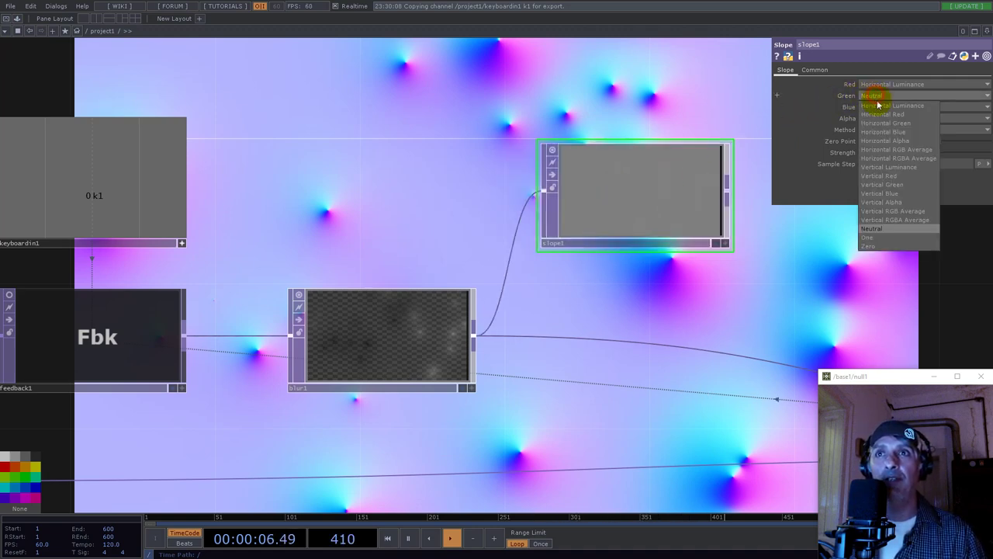
{"action": "left_click", "coordinate": [890, 169]}
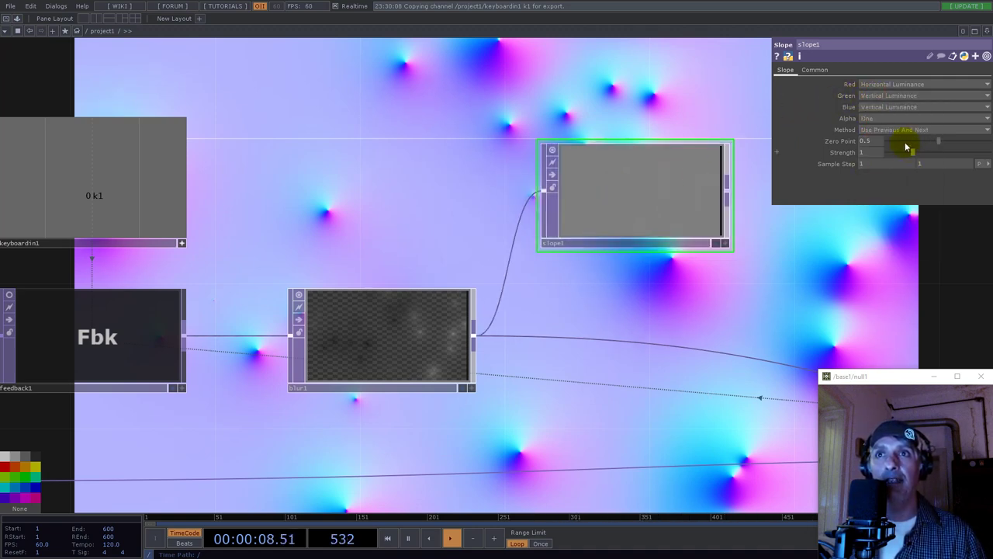
{"action": "left_click", "coordinate": [880, 108]}
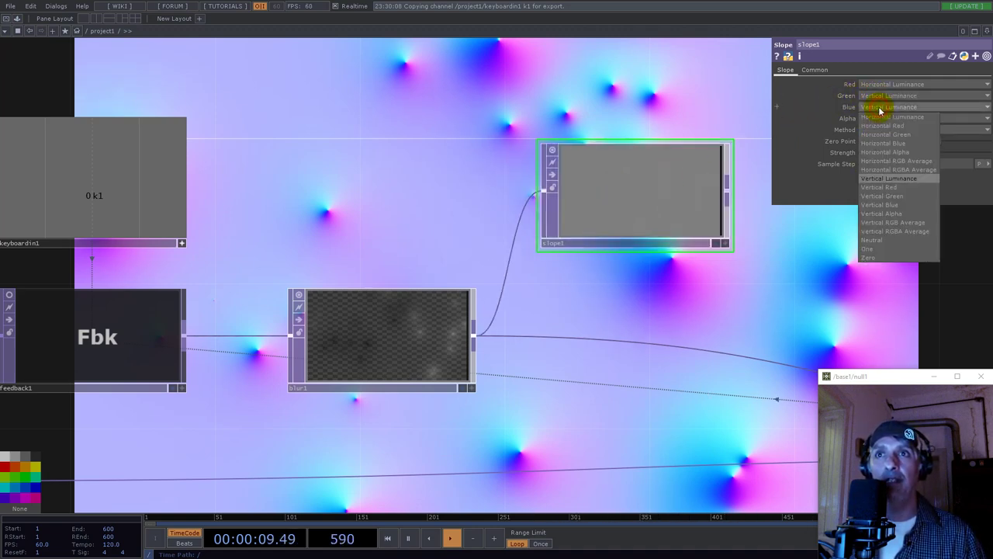
{"action": "left_click", "coordinate": [878, 242]}
Step: Set the Slope TOP's pixel format to 32-bit float (RG) and reposition it between the Blur and Add TOPs
{"action": "left_click", "coordinate": [815, 70]}
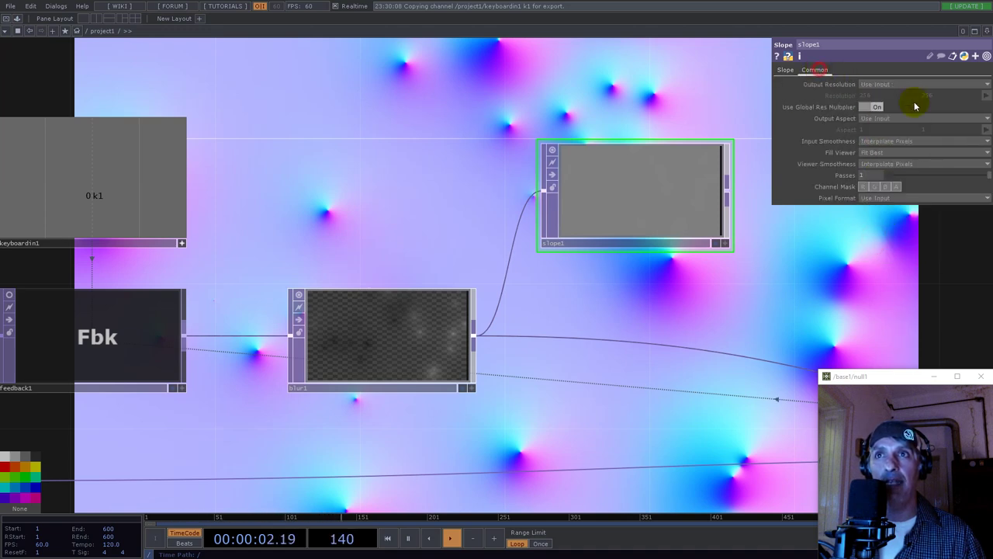
{"action": "left_click", "coordinate": [889, 198]}
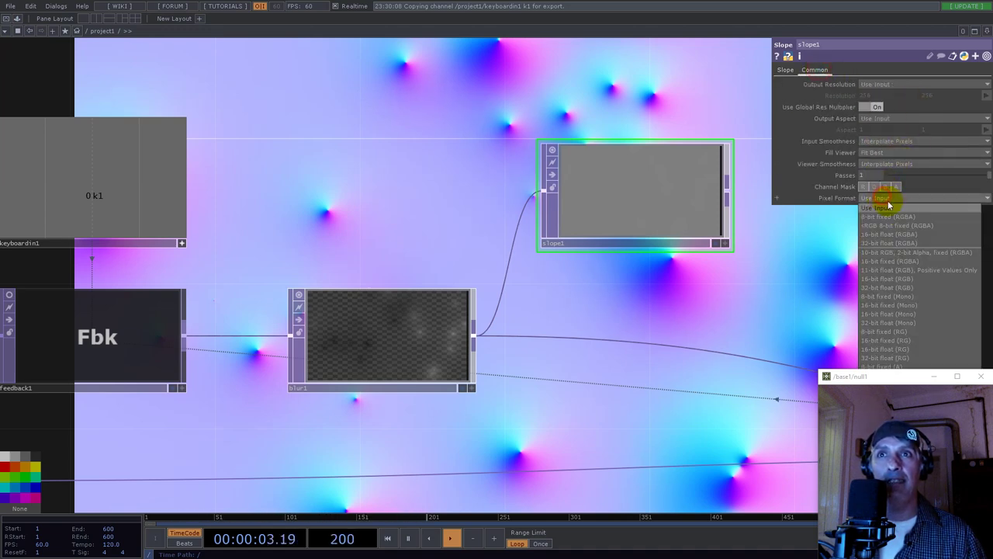
{"action": "left_click", "coordinate": [898, 357]}
{"action": "left_click_drag", "start_coordinate": [644, 193], "coordinate": [679, 231]}
{"action": "left_click_drag", "start_coordinate": [541, 102], "coordinate": [331, 100]}
{"action": "scroll", "coordinate": [342, 117], "scroll_direction": "down", "scroll_amount": 3}
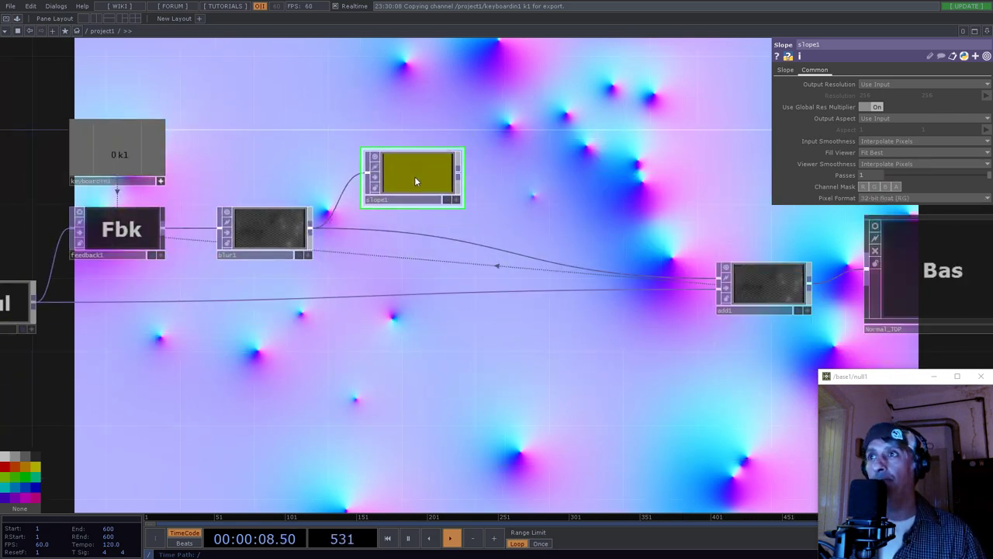
{"action": "left_click", "coordinate": [789, 71]}
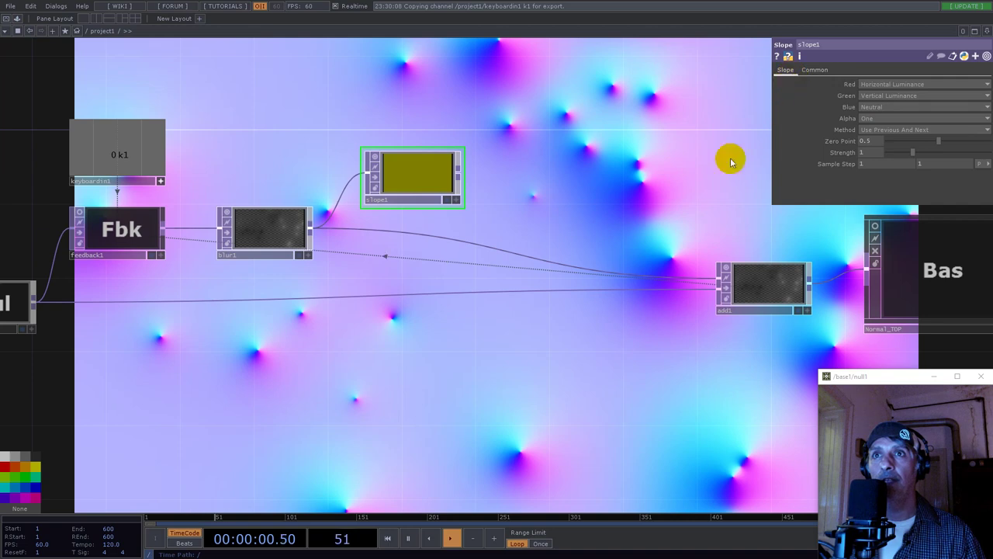
Step: Insert a Displace TOP on the wire between the Blur and Add TOPs and feed the Slope TOP into its second input
{"action": "right_click", "coordinate": [464, 246]}
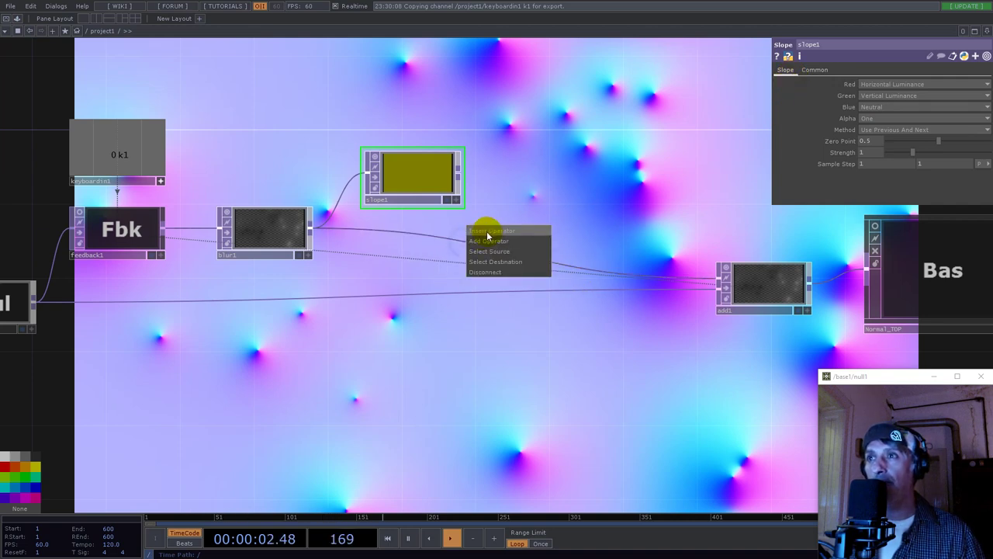
{"action": "left_click", "coordinate": [487, 231]}
{"action": "type", "text": "dis"}
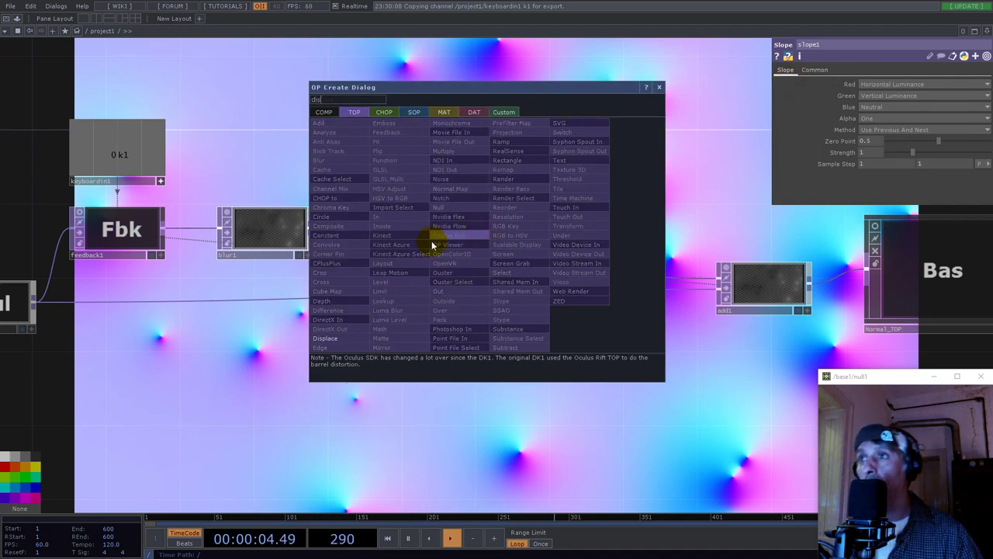
{"action": "left_click", "coordinate": [329, 339]}
{"action": "left_click", "coordinate": [541, 246]}
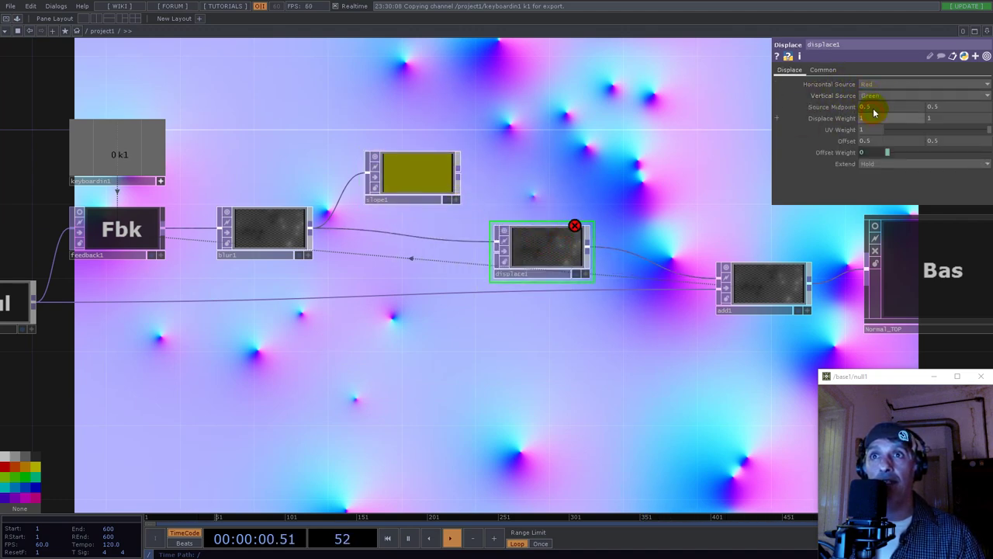
{"action": "left_click", "coordinate": [493, 262]}
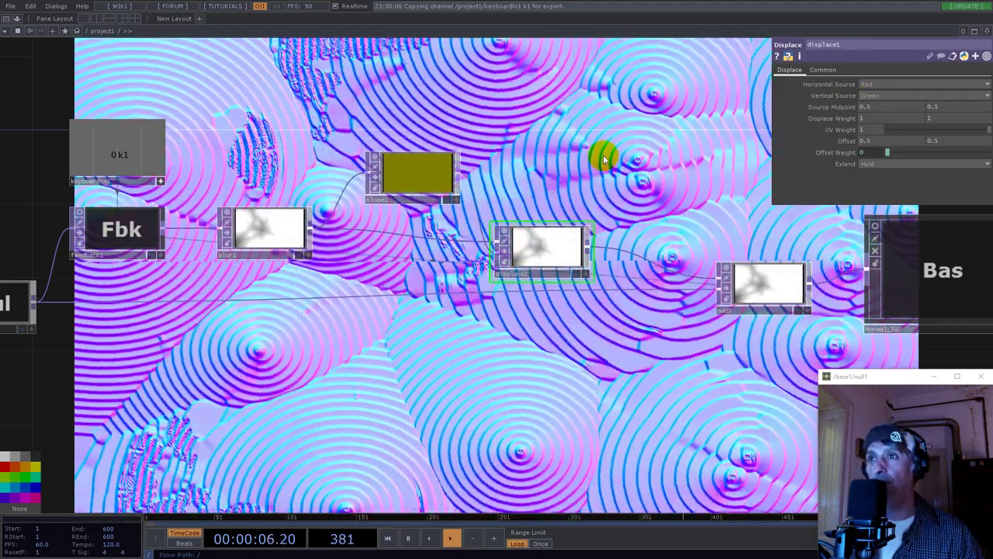
Step: Try a filter size of 1 on the Blur TOP, vary its pre-shrink, and reset the feedback loop
{"action": "left_click_drag", "start_coordinate": [598, 155], "coordinate": [609, 278]}
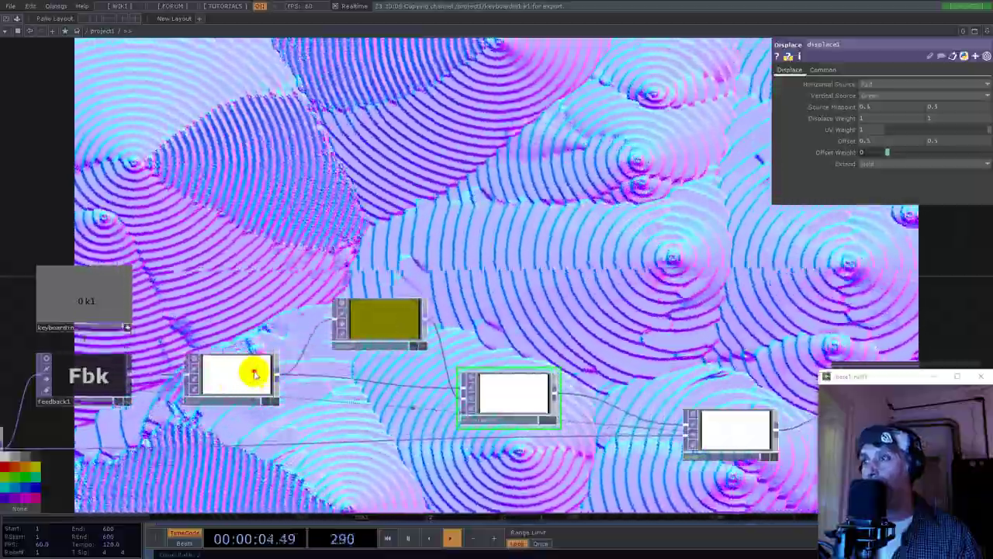
{"action": "left_click", "coordinate": [254, 374]}
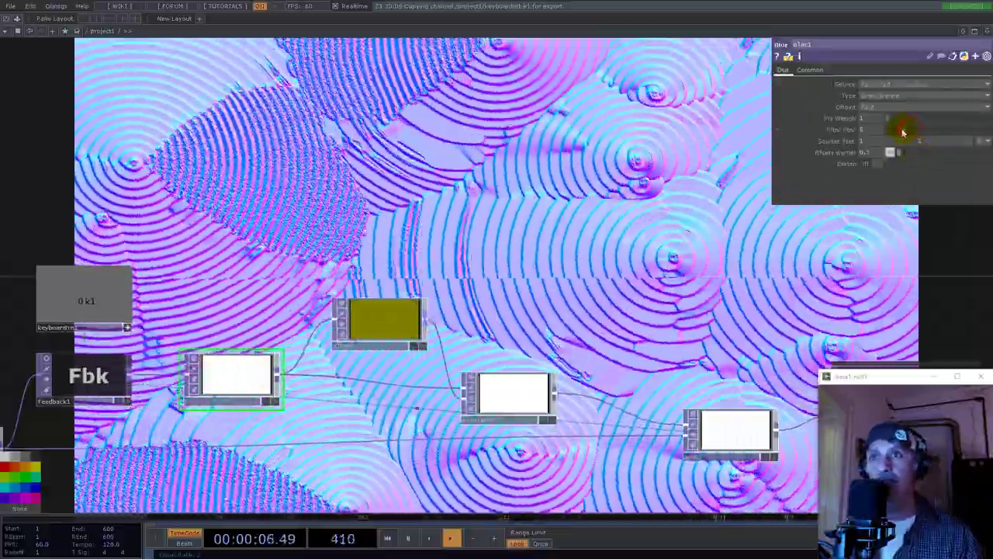
{"action": "left_click_drag", "start_coordinate": [903, 133], "coordinate": [894, 135]}
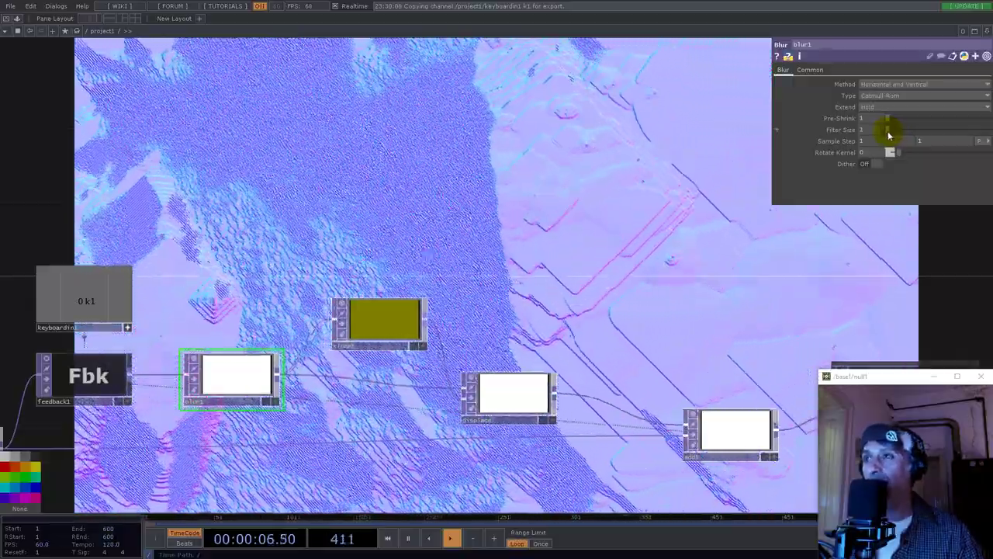
{"action": "left_click_drag", "start_coordinate": [889, 136], "coordinate": [904, 120]}
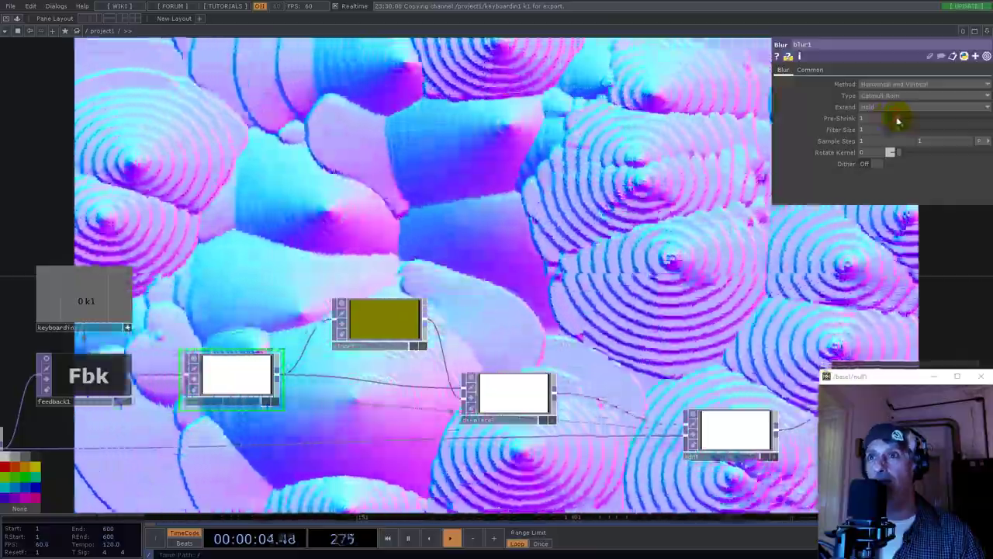
{"action": "key", "text": "1"}
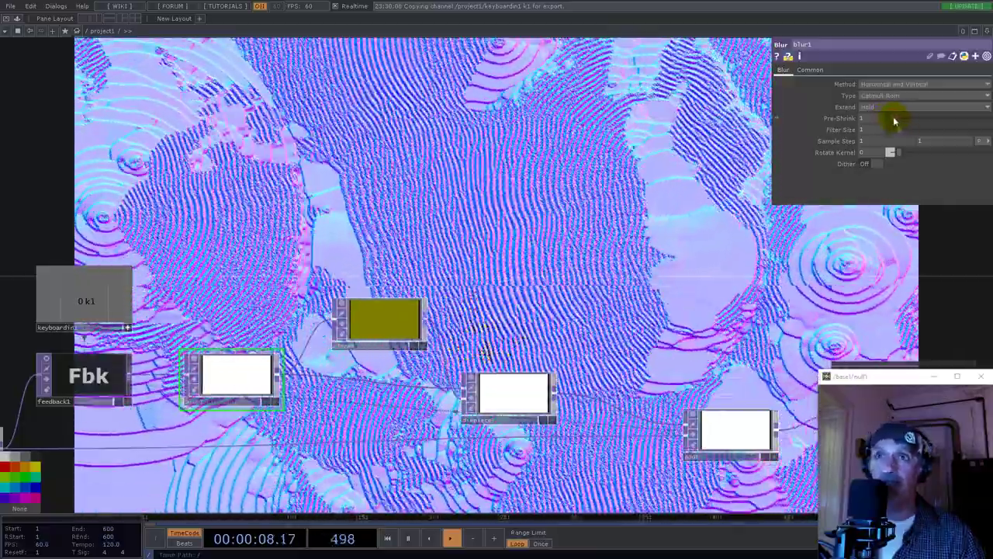
Step: Test the Blur TOP with a filter size of 14 and bring the filter size back down to a smaller value
{"action": "left_click_drag", "start_coordinate": [893, 120], "coordinate": [931, 132]}
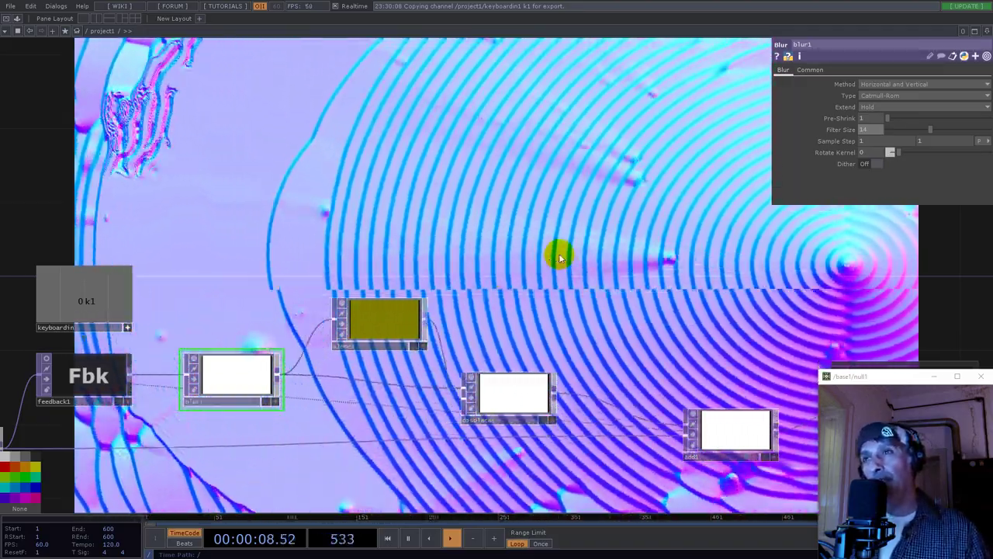
{"action": "scroll", "coordinate": [686, 277], "scroll_direction": "down", "scroll_amount": 3}
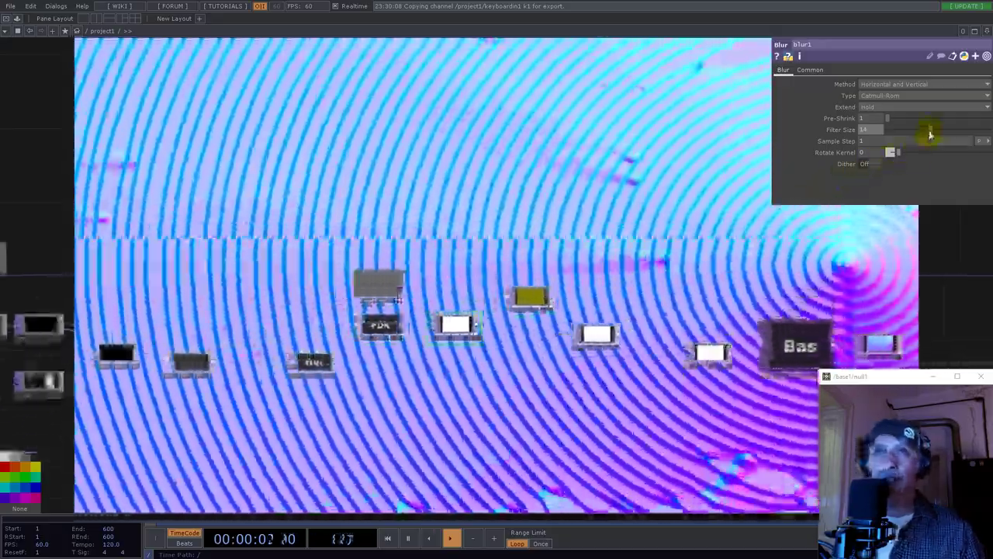
{"action": "left_click_drag", "start_coordinate": [931, 134], "coordinate": [906, 133]}
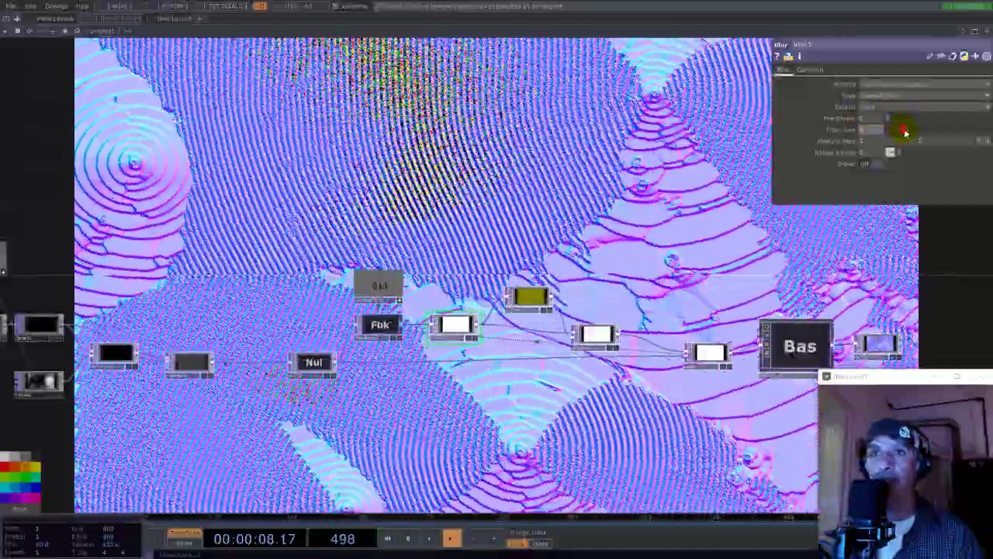
Step: Set the feedback loop's Blur TOP filter size to 9
{"action": "left_click_drag", "start_coordinate": [905, 132], "coordinate": [914, 134]}
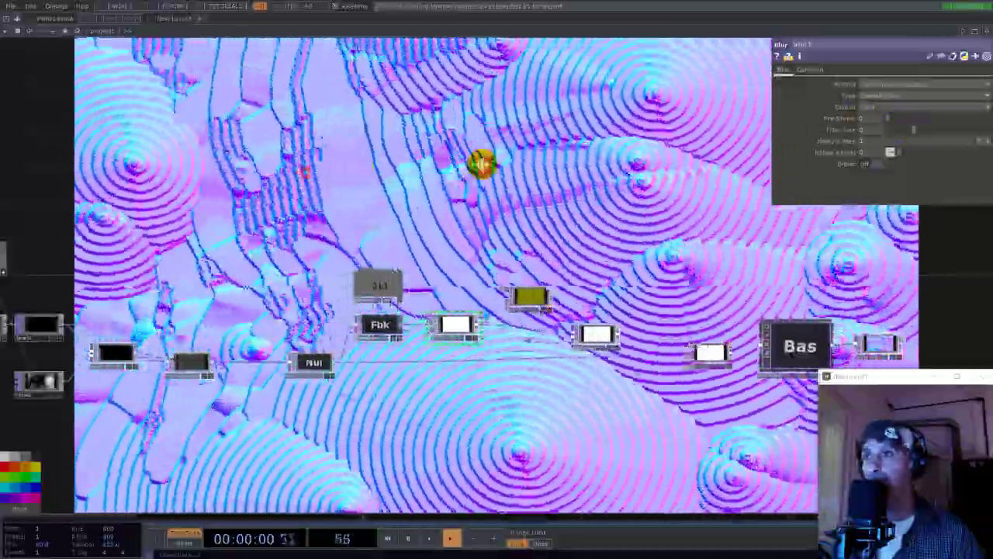
{"action": "left_click_drag", "start_coordinate": [308, 180], "coordinate": [659, 153]}
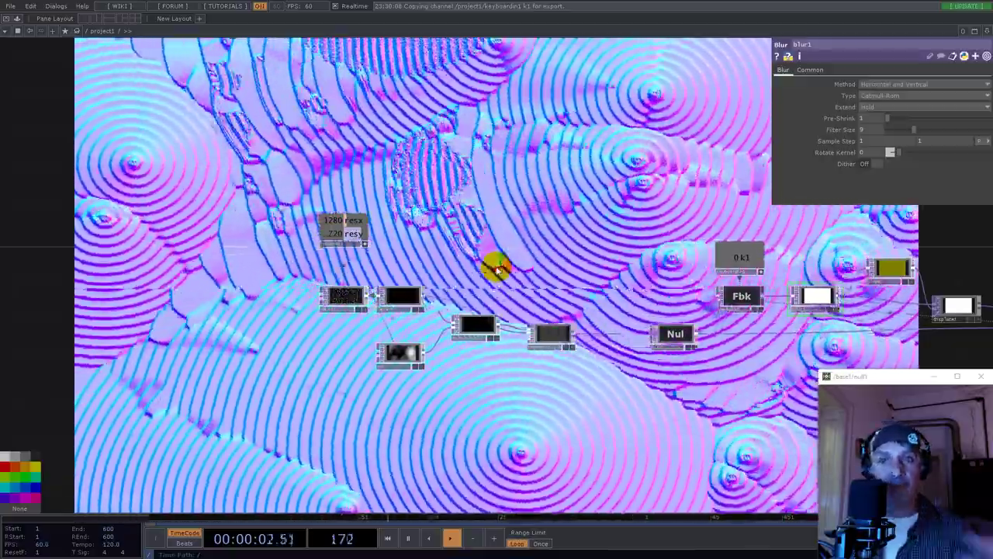
Step: Animate the second Noise TOP's Z translation with absTime.seconds, trying a *10 multiplier before settling on the plain expression
{"action": "scroll", "coordinate": [173, 337], "scroll_direction": "up", "scroll_amount": 5}
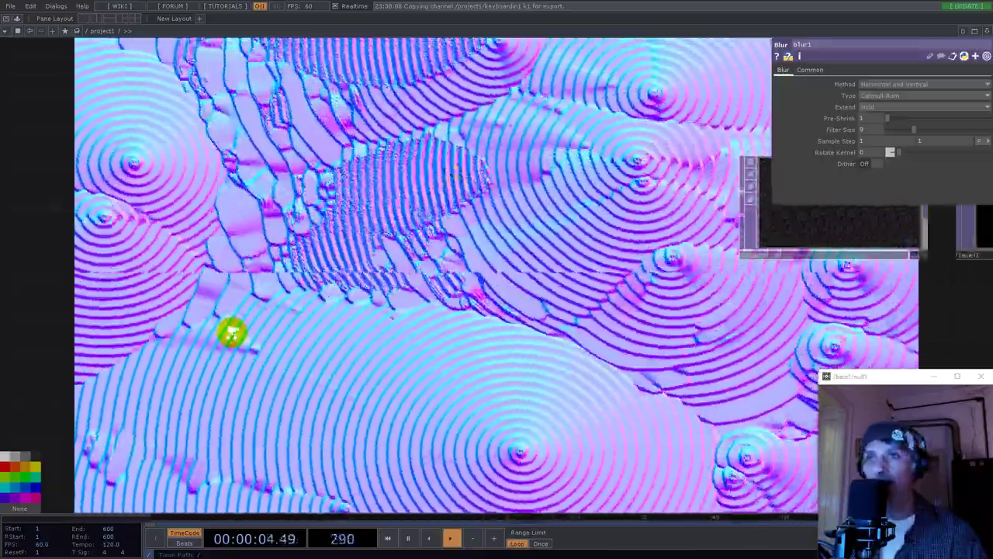
{"action": "scroll", "coordinate": [239, 332], "scroll_direction": "down", "scroll_amount": 4}
{"action": "scroll", "coordinate": [286, 330], "scroll_direction": "up", "scroll_amount": 4}
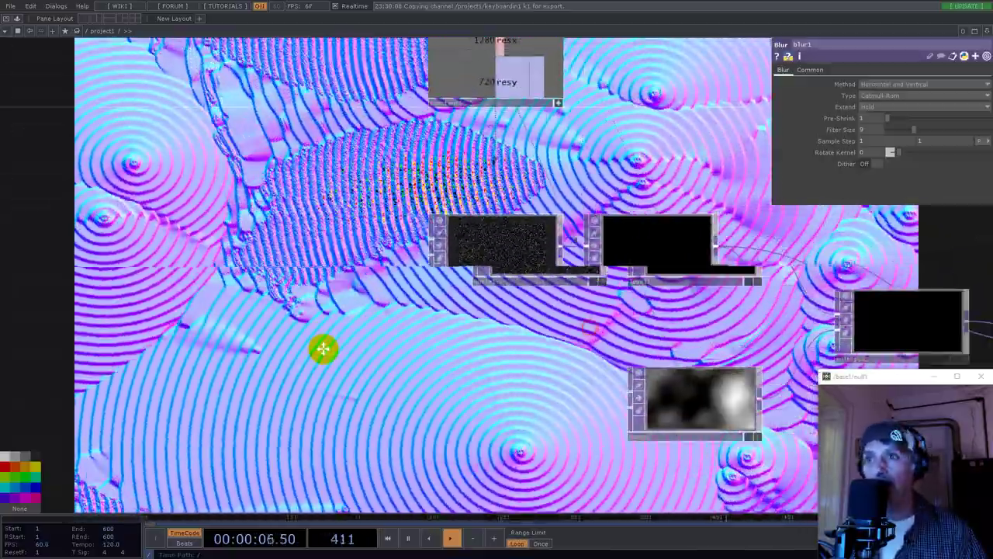
{"action": "scroll", "coordinate": [456, 268], "scroll_direction": "up", "scroll_amount": 3}
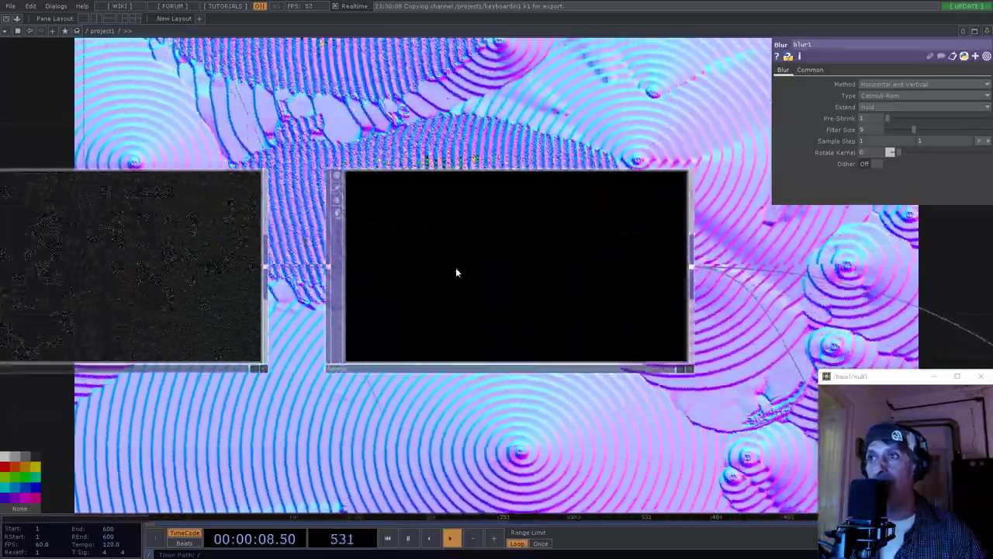
{"action": "scroll", "coordinate": [439, 265], "scroll_direction": "up", "scroll_amount": 3}
{"action": "middle_click_drag", "start_coordinate": [461, 235], "coordinate": [486, 430]}
{"action": "left_click", "coordinate": [521, 499]}
{"action": "left_click_drag", "start_coordinate": [559, 426], "coordinate": [431, 239]}
{"action": "left_click", "coordinate": [816, 70]}
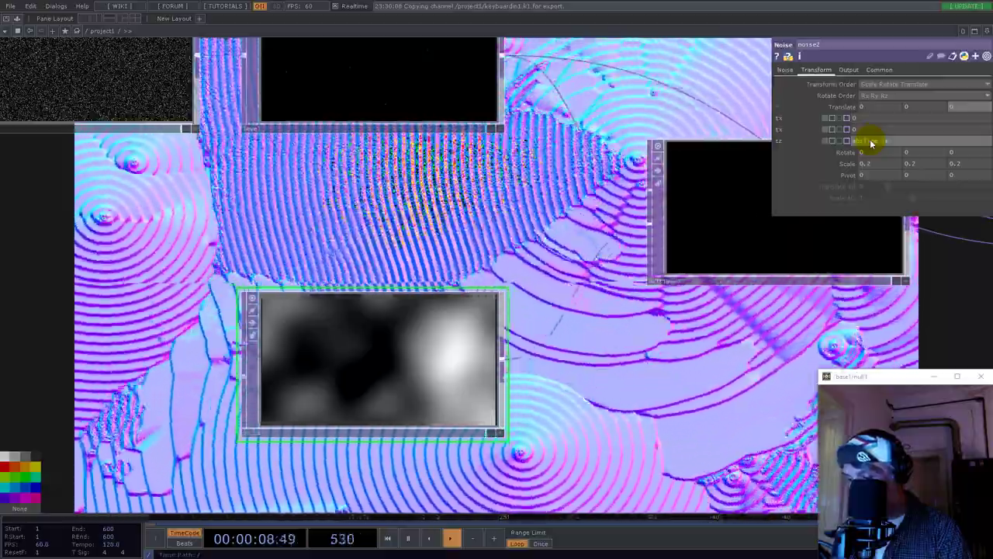
{"action": "type", "text": "*10"}
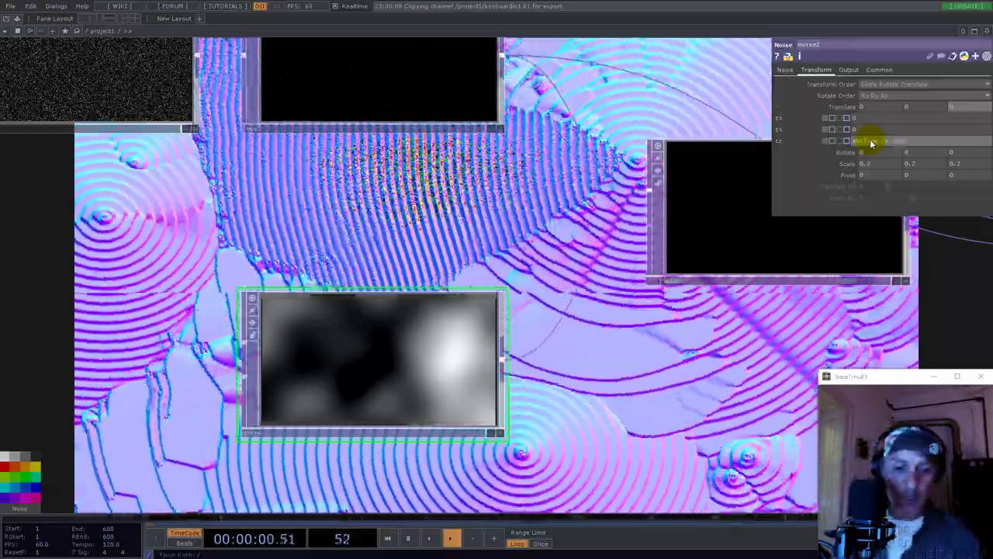
{"action": "key", "text": "Return"}
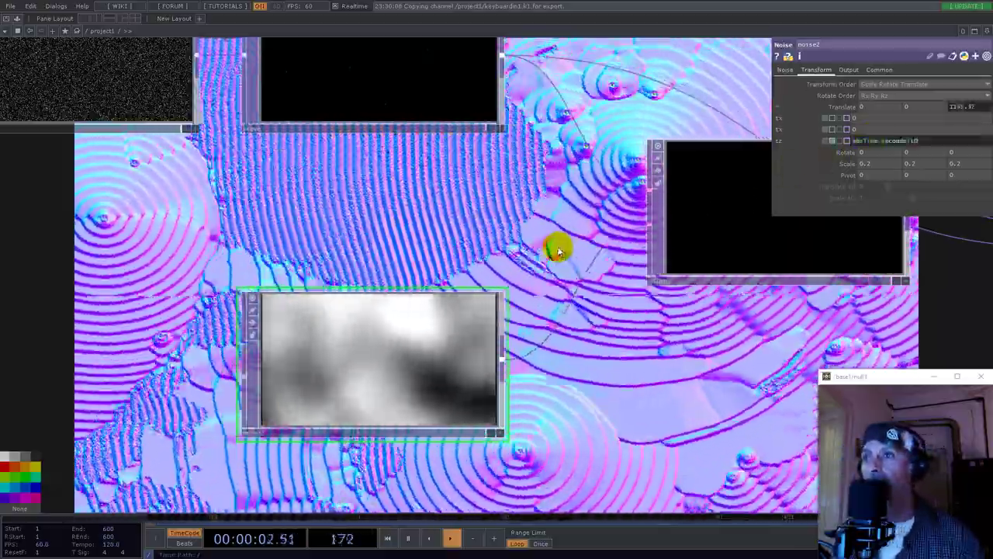
{"action": "scroll", "coordinate": [487, 277], "scroll_direction": "down", "scroll_amount": 5}
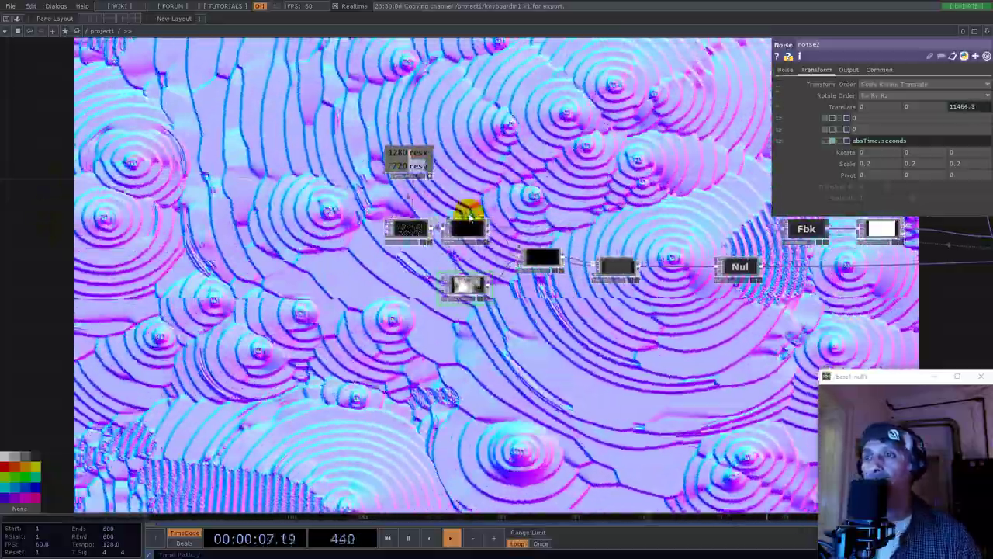
Step: Try wiring the Displace TOP's output directly into the Normal component and undo the connection
{"action": "left_click", "coordinate": [470, 220]}
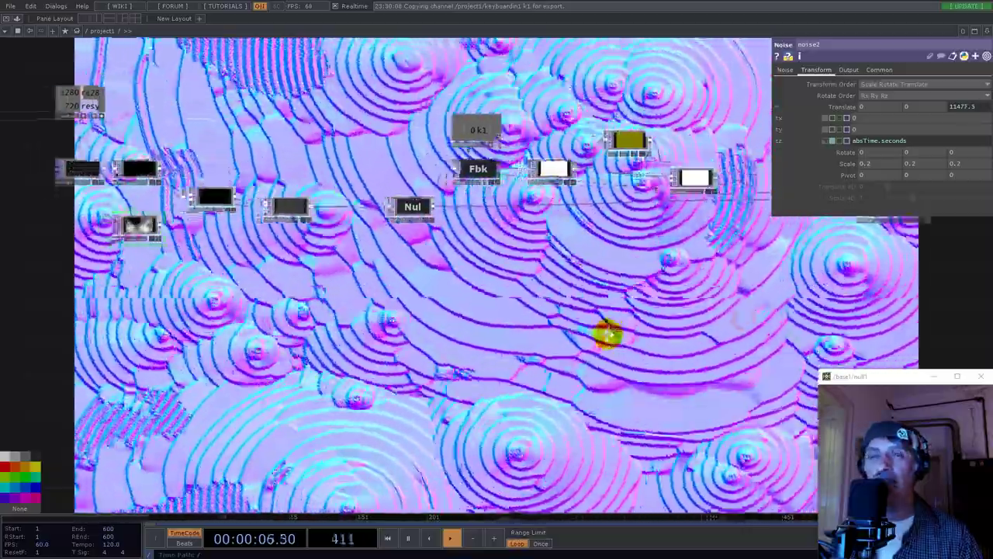
{"action": "left_click_drag", "start_coordinate": [609, 334], "coordinate": [559, 341]}
{"action": "left_click_drag", "start_coordinate": [606, 233], "coordinate": [327, 339]}
{"action": "scroll", "coordinate": [529, 231], "scroll_direction": "up", "scroll_amount": 6}
{"action": "scroll", "coordinate": [409, 155], "scroll_direction": "down", "scroll_amount": 3}
{"action": "left_click_drag", "start_coordinate": [498, 147], "coordinate": [725, 117]}
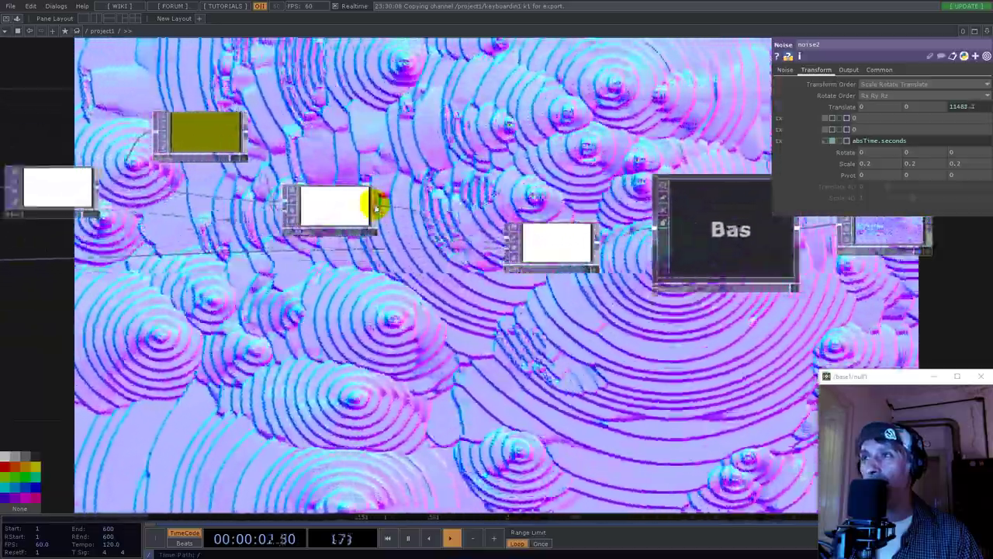
{"action": "left_click_drag", "start_coordinate": [375, 207], "coordinate": [651, 235]}
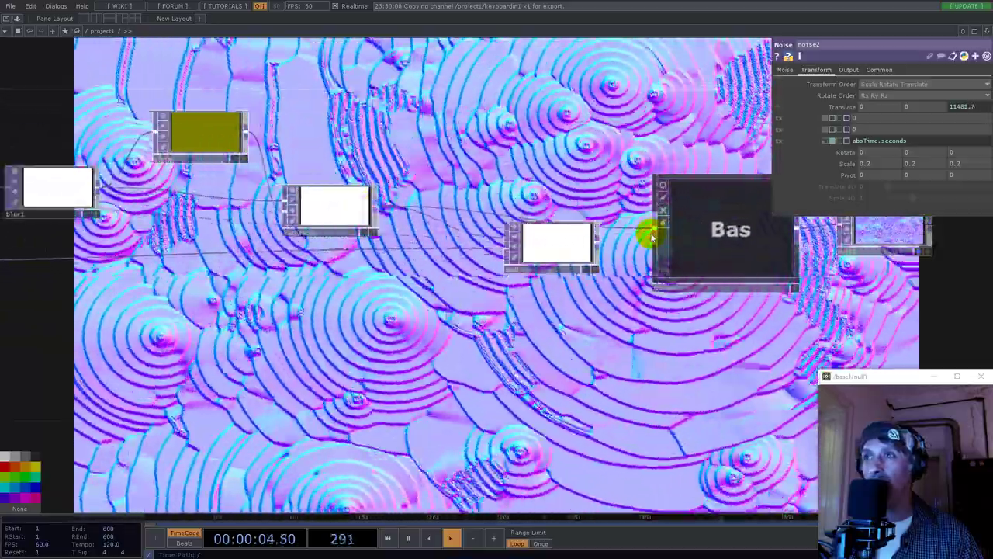
{"action": "key", "text": "ctrl+z"}
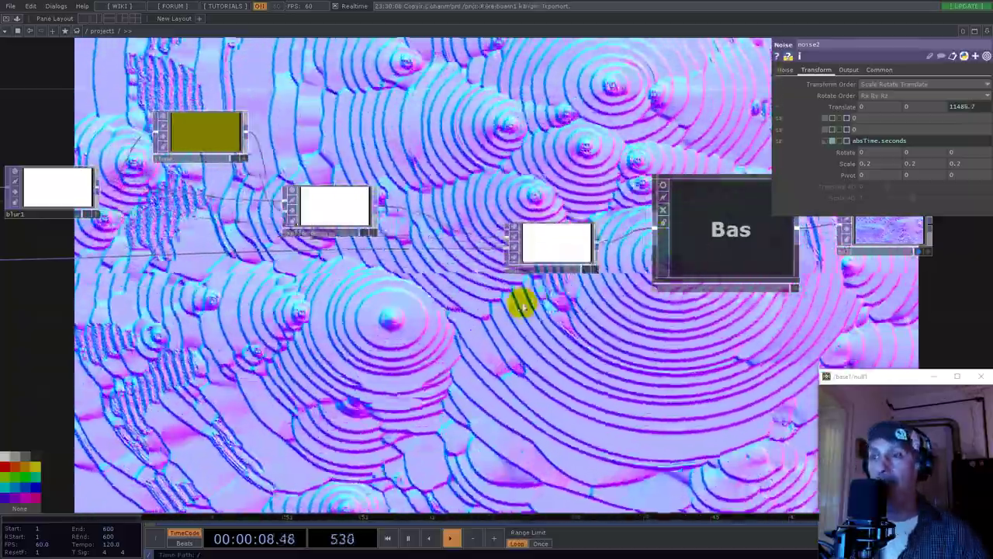
{"action": "scroll", "coordinate": [554, 300], "scroll_direction": "down", "scroll_amount": 2}
{"action": "key", "text": "ctrl+z"}
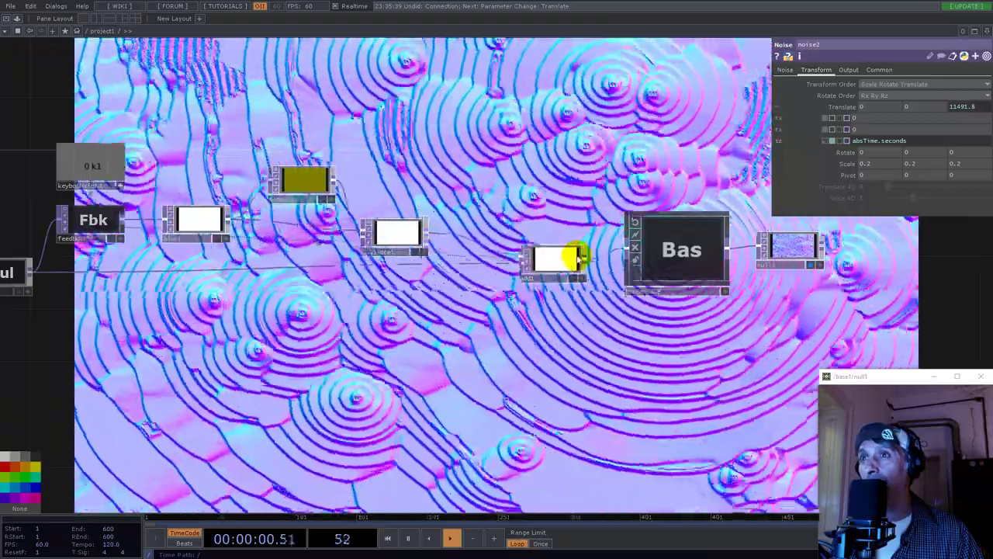
Step: Insert a Blur TOP on the wire between the Reorder TOP and the Null TOP that feeds the feedback loop
{"action": "left_click_drag", "start_coordinate": [491, 194], "coordinate": [933, 213]}
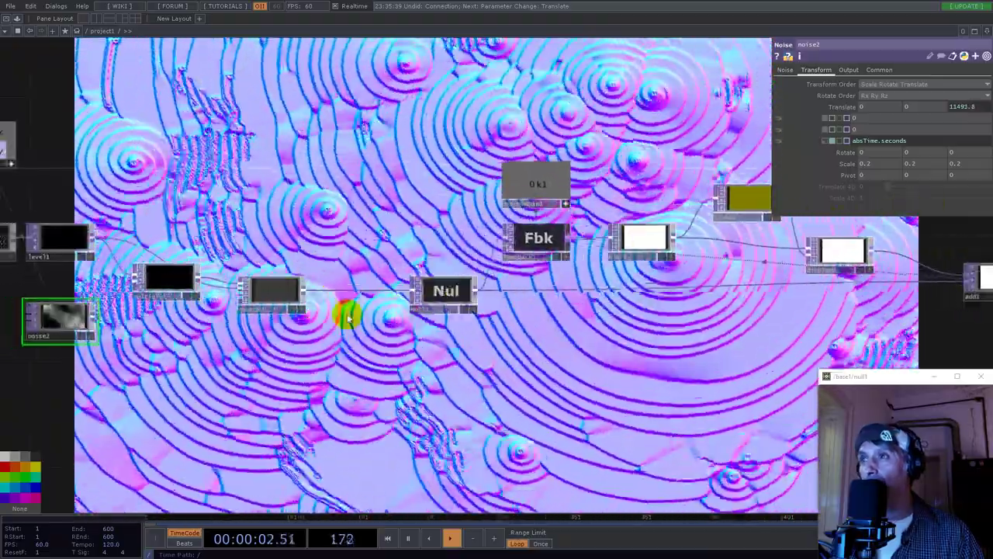
{"action": "scroll", "coordinate": [459, 213], "scroll_direction": "up", "scroll_amount": 6}
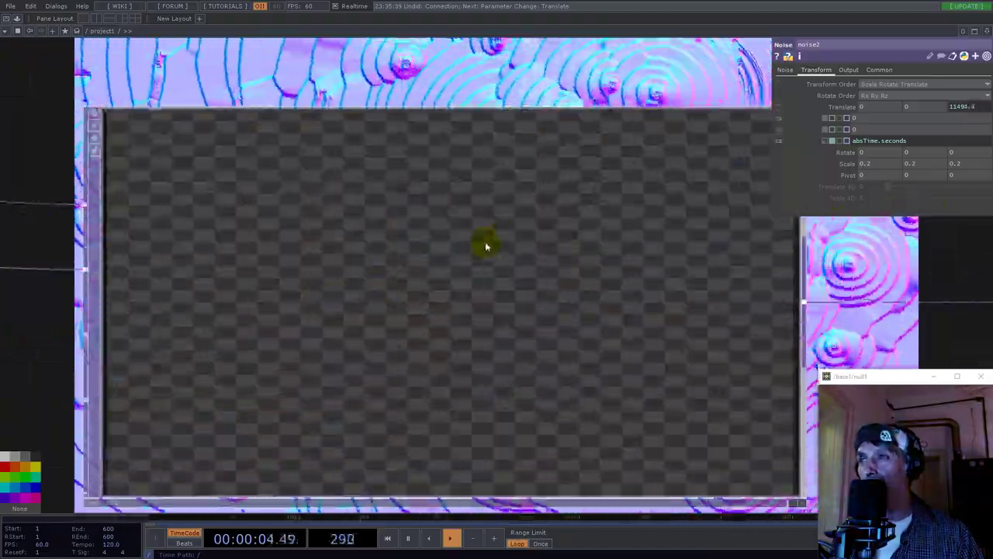
{"action": "scroll", "coordinate": [530, 197], "scroll_direction": "up", "scroll_amount": 3}
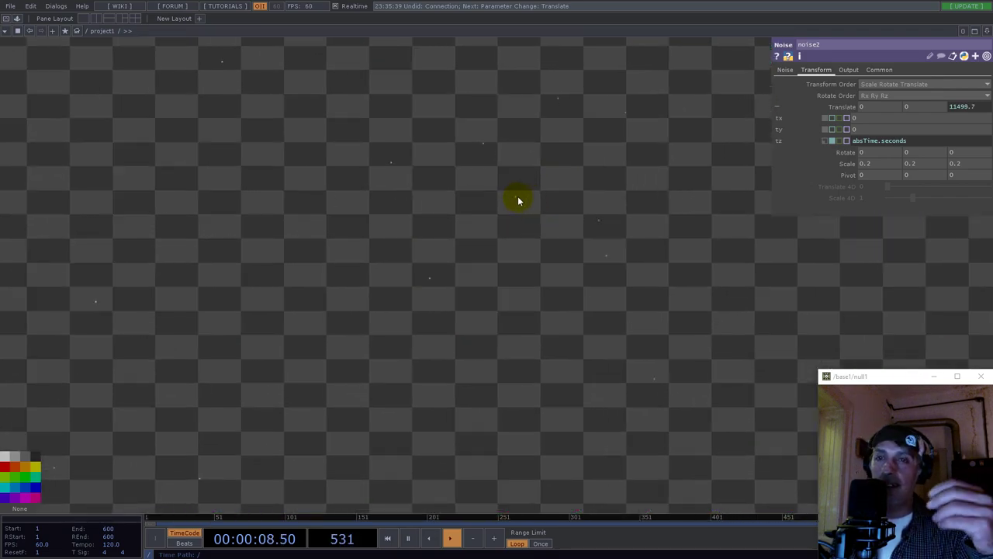
{"action": "scroll", "coordinate": [466, 197], "scroll_direction": "down", "scroll_amount": 5}
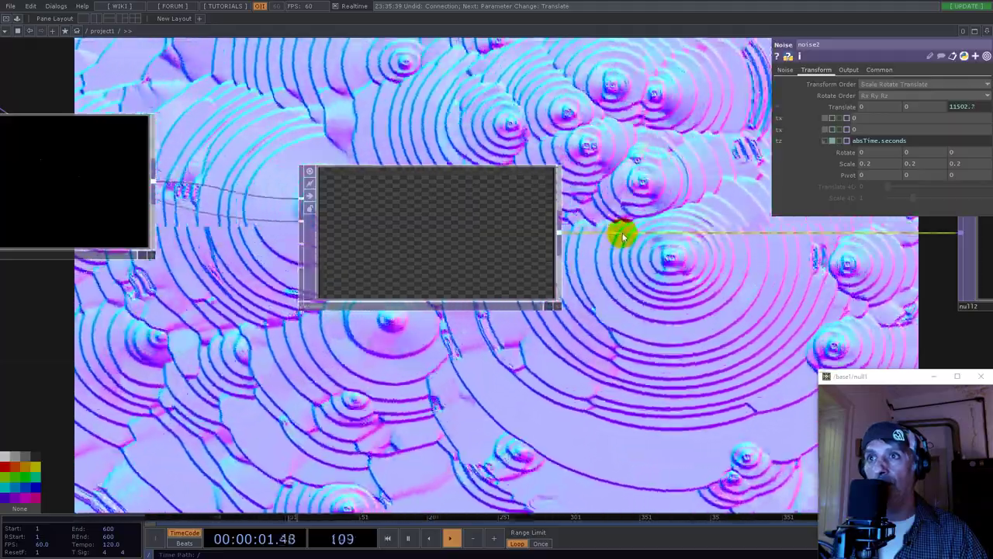
{"action": "right_click", "coordinate": [641, 230]}
{"action": "left_click", "coordinate": [641, 230]}
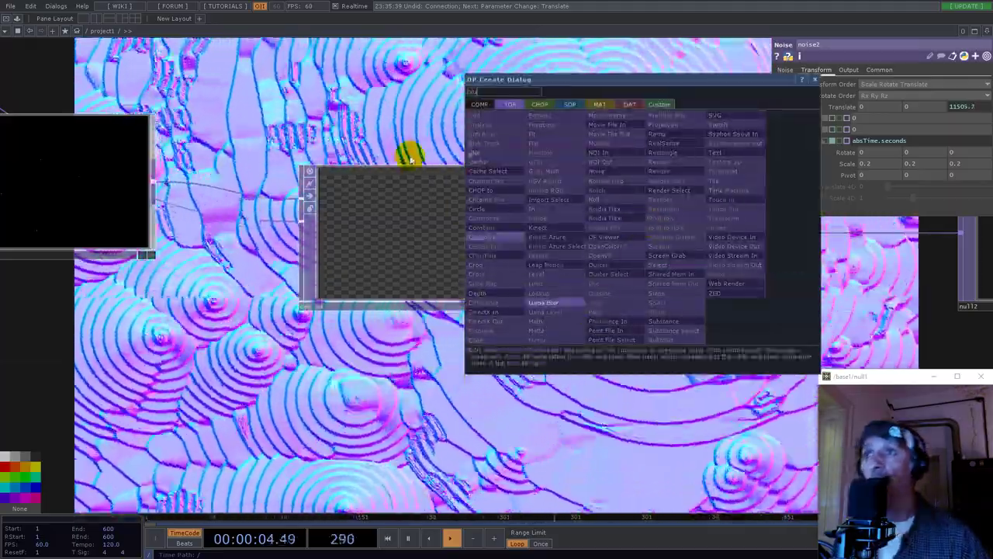
{"action": "type", "text": "blu"}
{"action": "left_click", "coordinate": [484, 147]}
{"action": "left_click", "coordinate": [732, 256]}
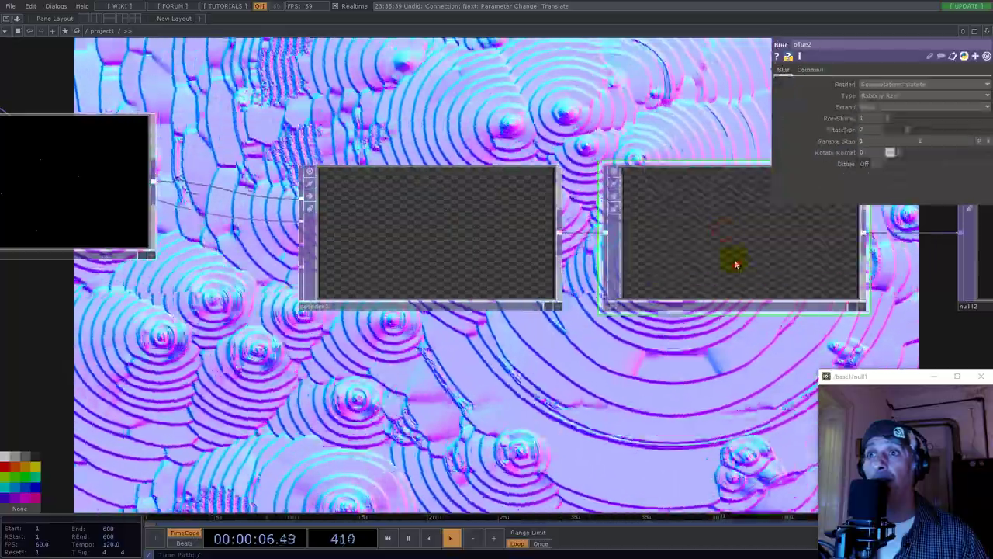
Step: Set the filter size of the Blur TOP after the Reorder TOP to 28
{"action": "scroll", "coordinate": [455, 393], "scroll_direction": "up", "scroll_amount": 3}
{"action": "left_click_drag", "start_coordinate": [455, 393], "coordinate": [318, 417]}
{"action": "left_click_drag", "start_coordinate": [909, 130], "coordinate": [982, 140]}
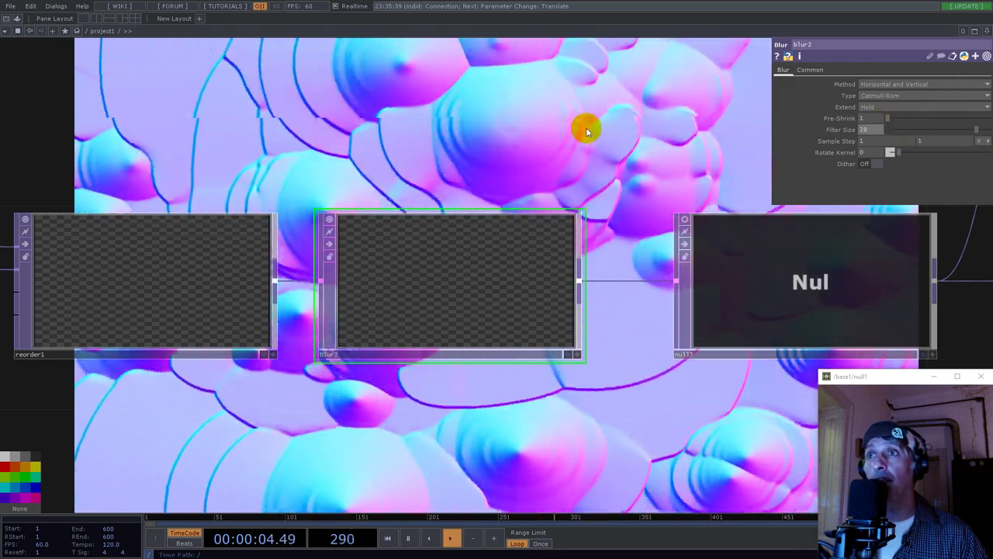
Step: Set the filter size of the Blur TOP after the Feedback TOP to 5
{"action": "left_click_drag", "start_coordinate": [568, 133], "coordinate": [290, 191]}
{"action": "scroll", "coordinate": [288, 192], "scroll_direction": "down", "scroll_amount": 5}
{"action": "left_click_drag", "start_coordinate": [506, 311], "coordinate": [255, 385]}
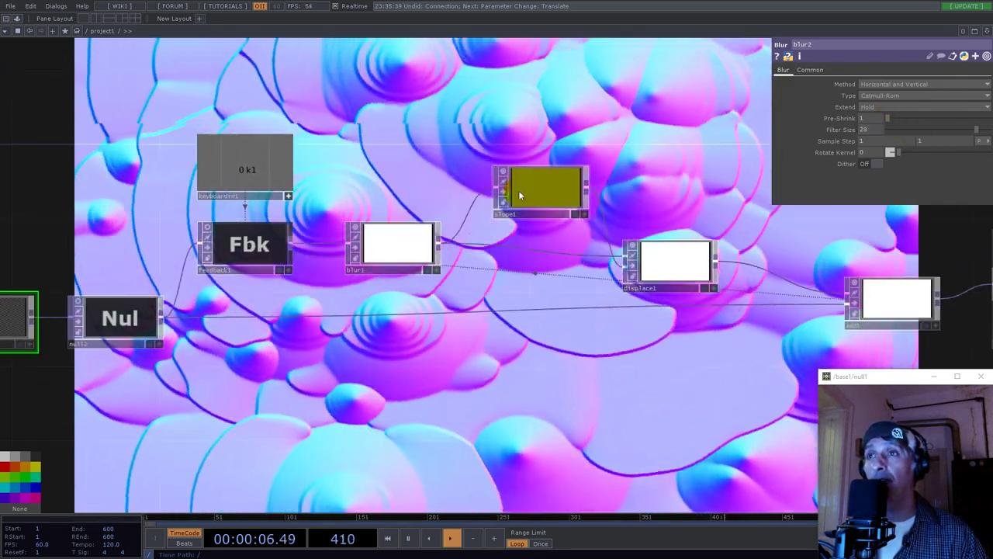
{"action": "left_click", "coordinate": [522, 194]}
{"action": "left_click", "coordinate": [401, 245]}
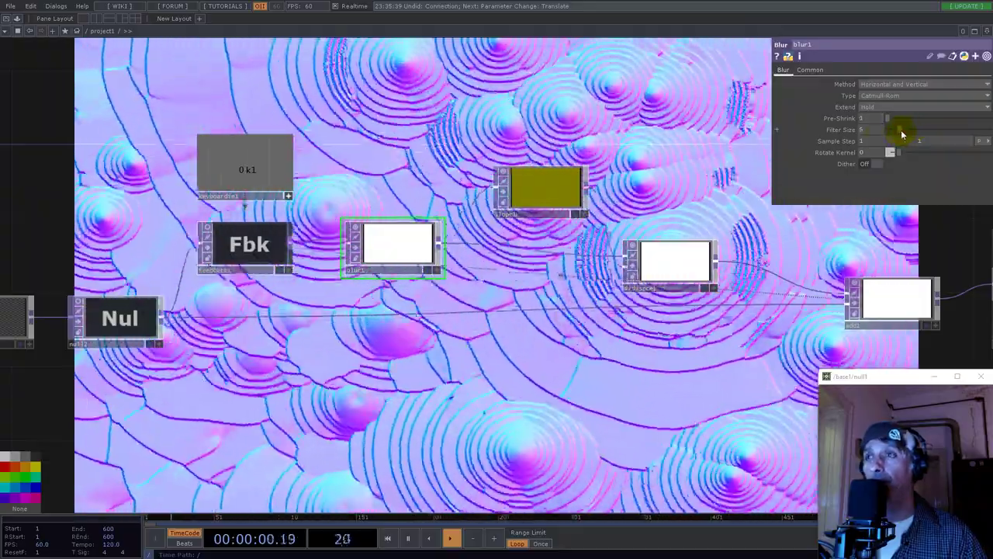
{"action": "left_click_drag", "start_coordinate": [902, 134], "coordinate": [715, 150]}
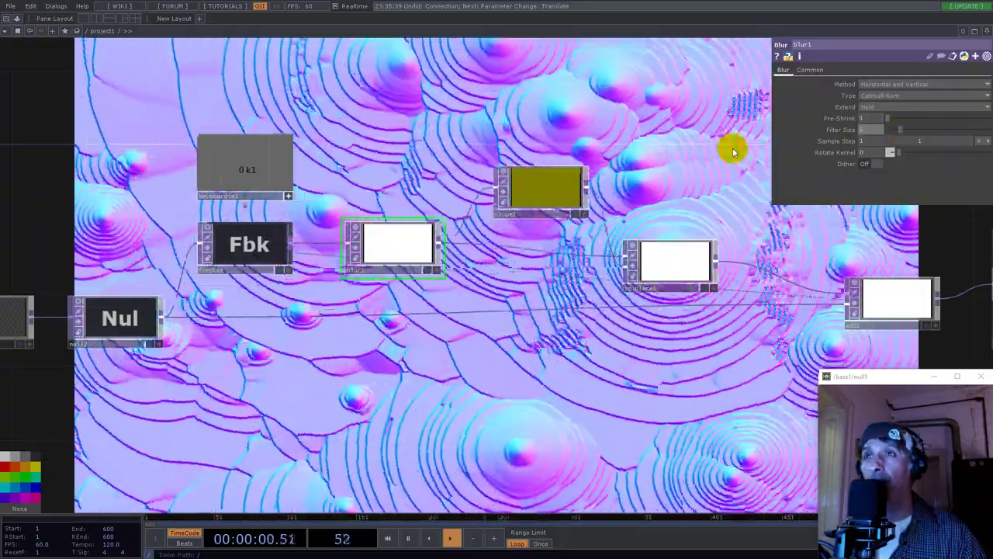
Step: Lower the Displace TOP's displace weight to 0.1 on both axes
{"action": "scroll", "coordinate": [704, 264], "scroll_direction": "up", "scroll_amount": 5}
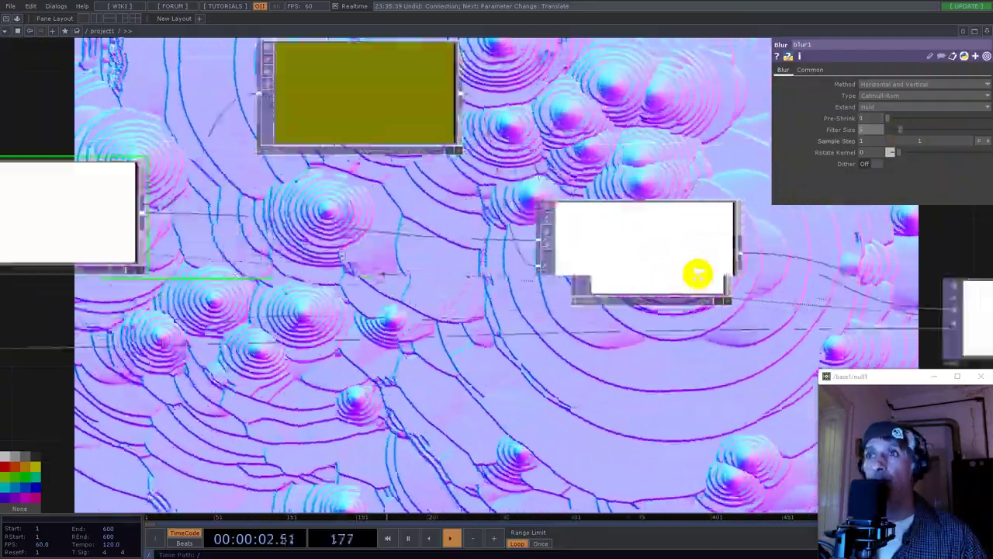
{"action": "scroll", "coordinate": [630, 247], "scroll_direction": "down", "scroll_amount": 2}
{"action": "left_click", "coordinate": [630, 247]}
{"action": "scroll", "coordinate": [630, 247], "scroll_direction": "down", "scroll_amount": 3}
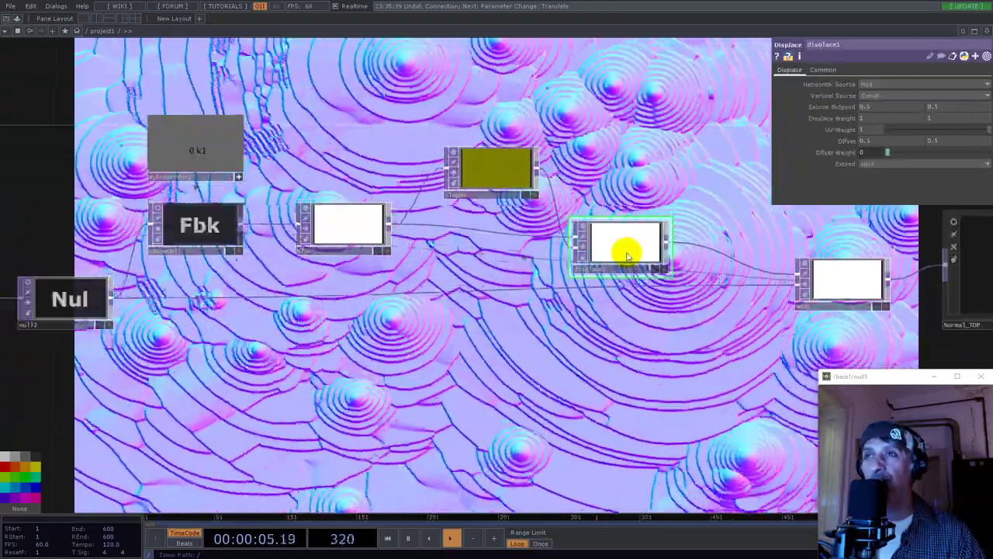
{"action": "left_click", "coordinate": [627, 253]}
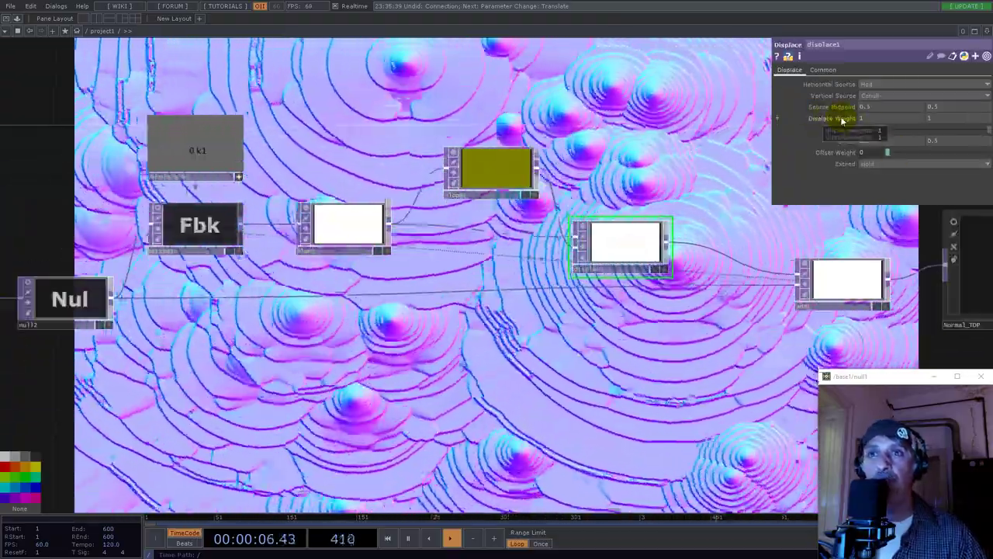
{"action": "middle_click_drag", "start_coordinate": [851, 123], "coordinate": [824, 120]}
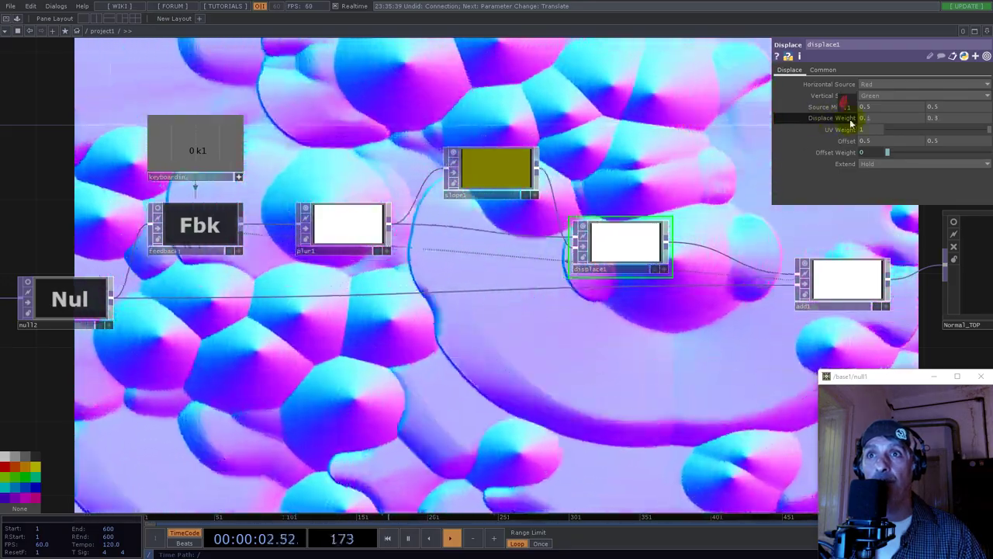
Step: Raise the Slope TOP's strength to 2.62
{"action": "scroll", "coordinate": [428, 344], "scroll_direction": "down", "scroll_amount": 5}
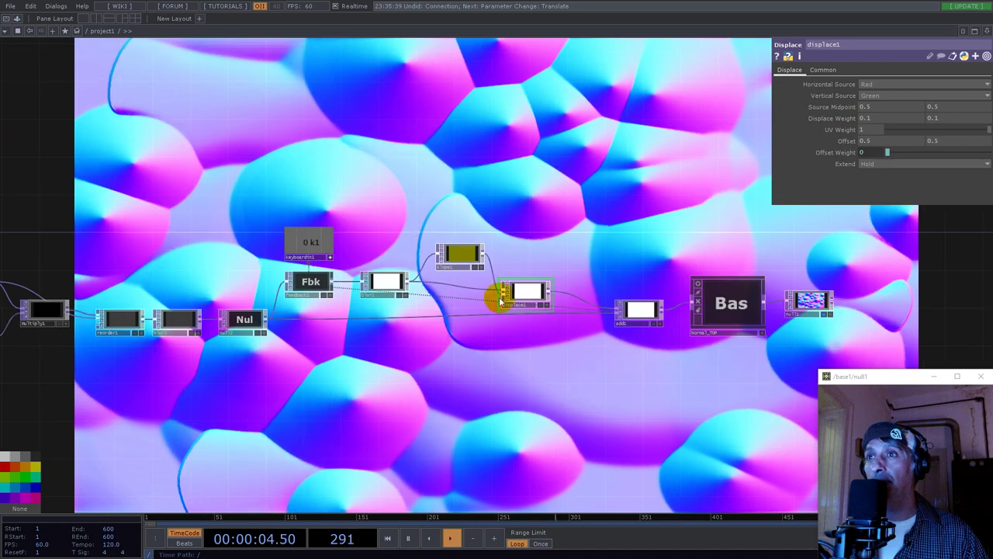
{"action": "left_click_drag", "start_coordinate": [641, 225], "coordinate": [711, 216]}
{"action": "left_click", "coordinate": [609, 268]}
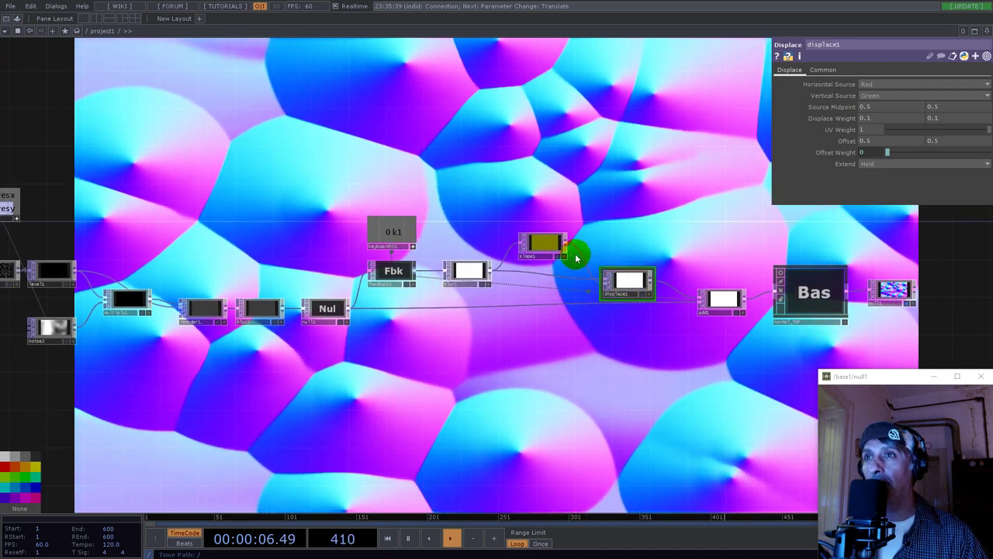
{"action": "left_click", "coordinate": [545, 254]}
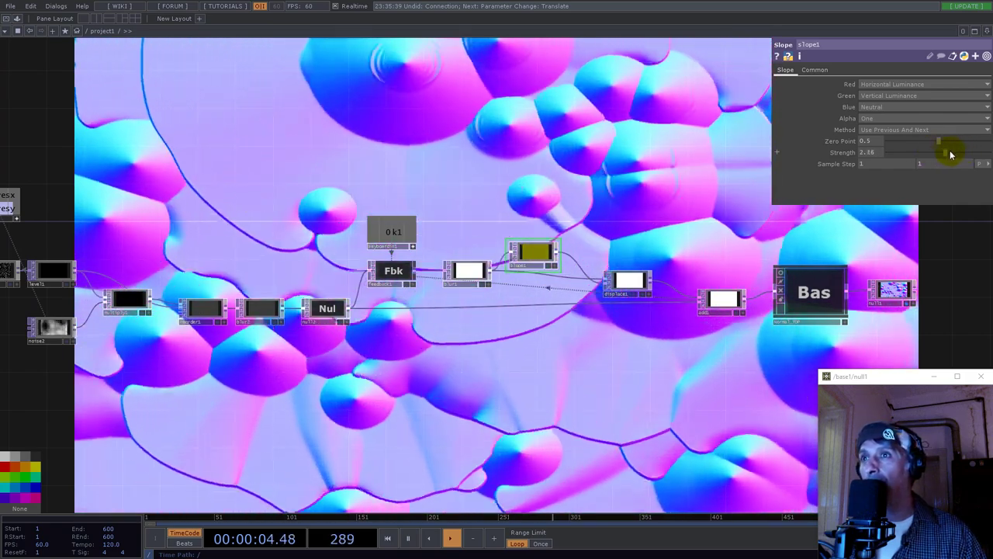
Step: Set the Blur TOP after the Reorder TOP to a pre-shrink of 6 and a filter size of 10
{"action": "left_click_drag", "start_coordinate": [508, 188], "coordinate": [636, 195]}
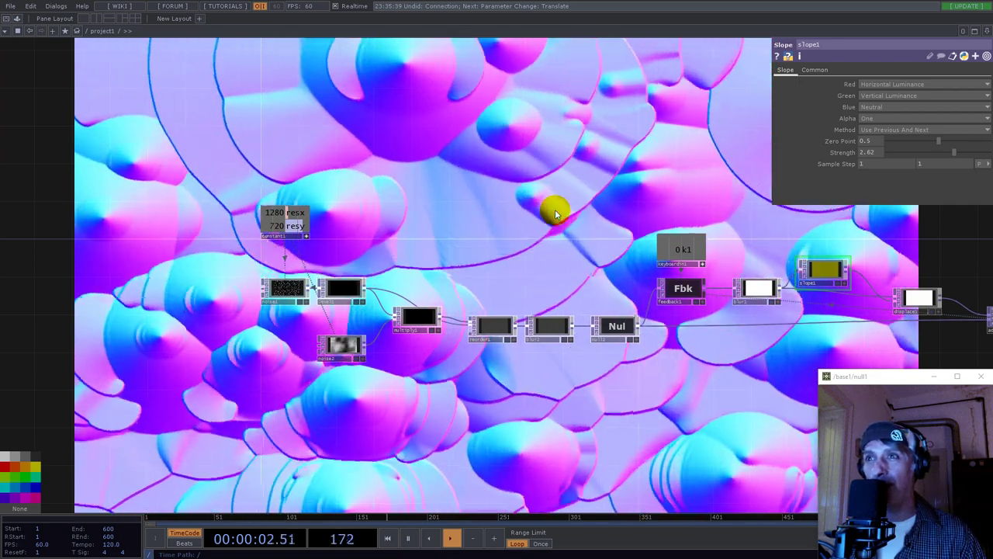
{"action": "left_click", "coordinate": [553, 332]}
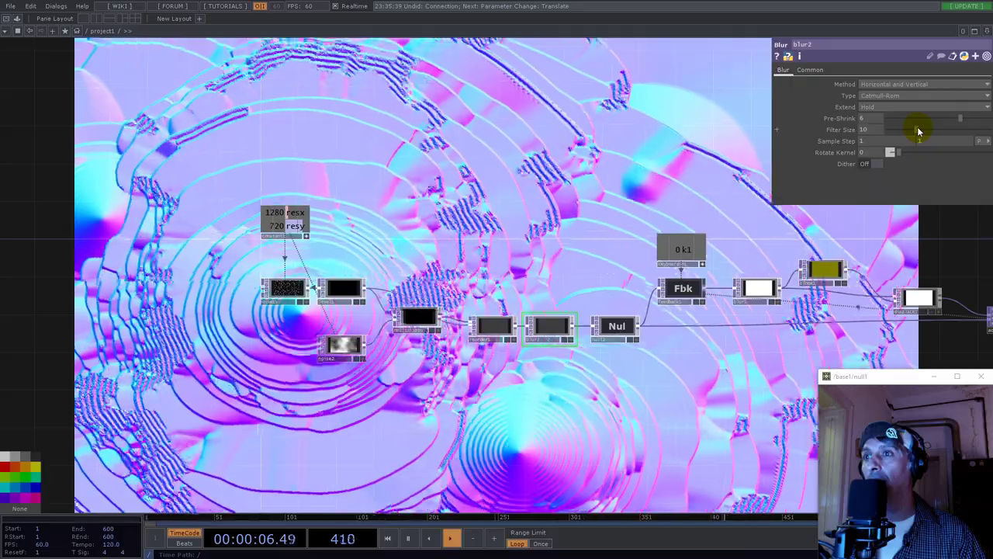
Step: Reduce the Slope TOP's strength to about 0.41
{"action": "left_click_drag", "start_coordinate": [512, 165], "coordinate": [263, 167]}
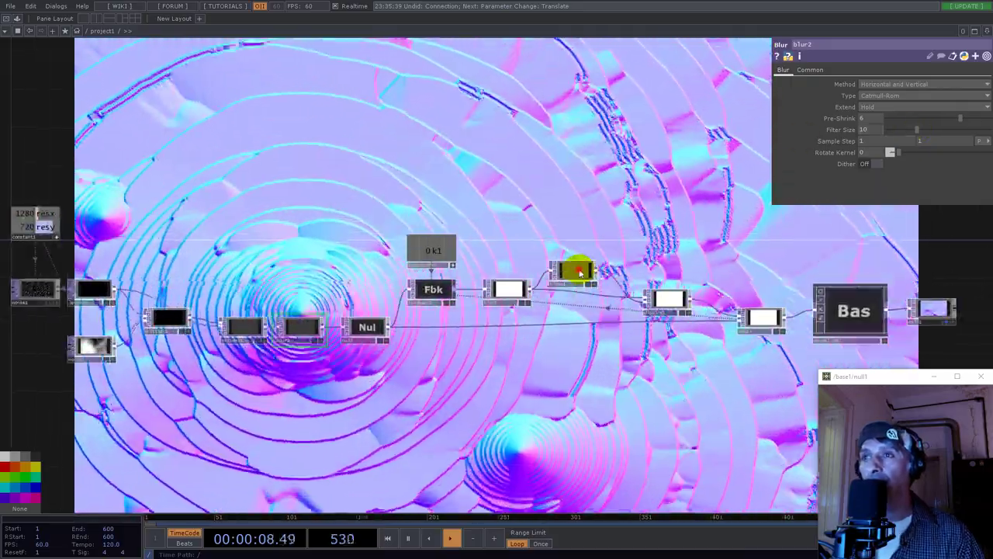
{"action": "left_click", "coordinate": [579, 274]}
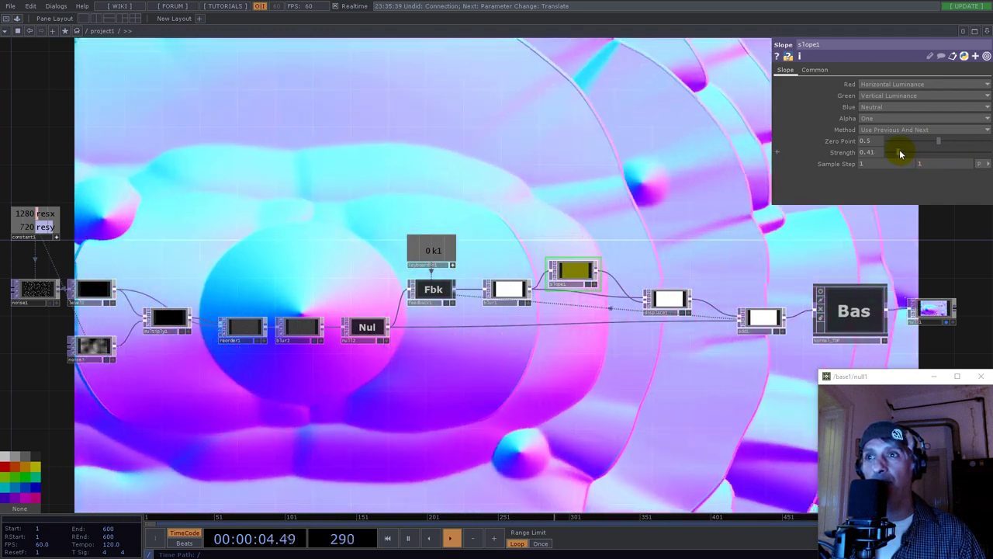
Step: Set the Slope TOP's strength to about 0.57 and the filter size of the Blur TOP after the Feedback TOP to 2
{"action": "left_click_drag", "start_coordinate": [901, 154], "coordinate": [808, 183]}
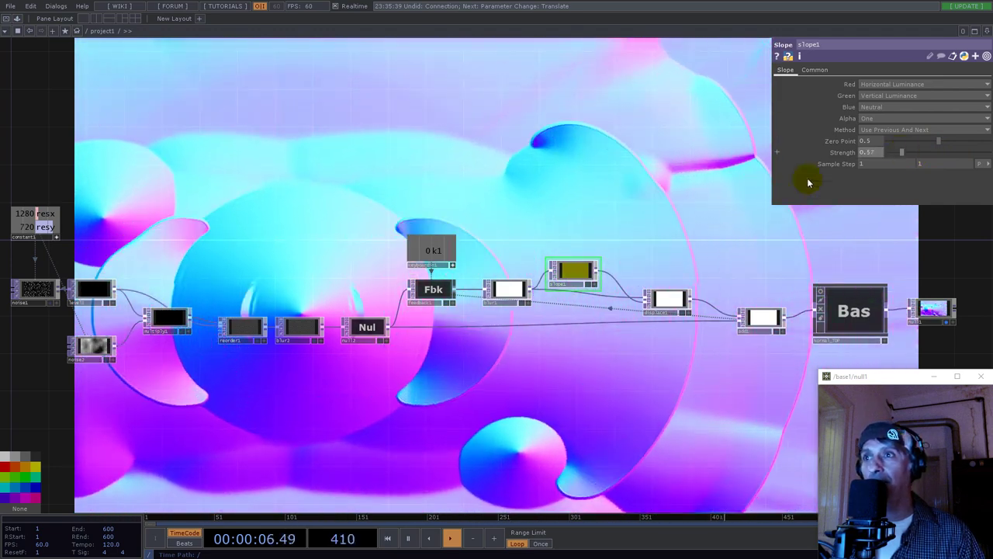
{"action": "left_click", "coordinate": [514, 288]}
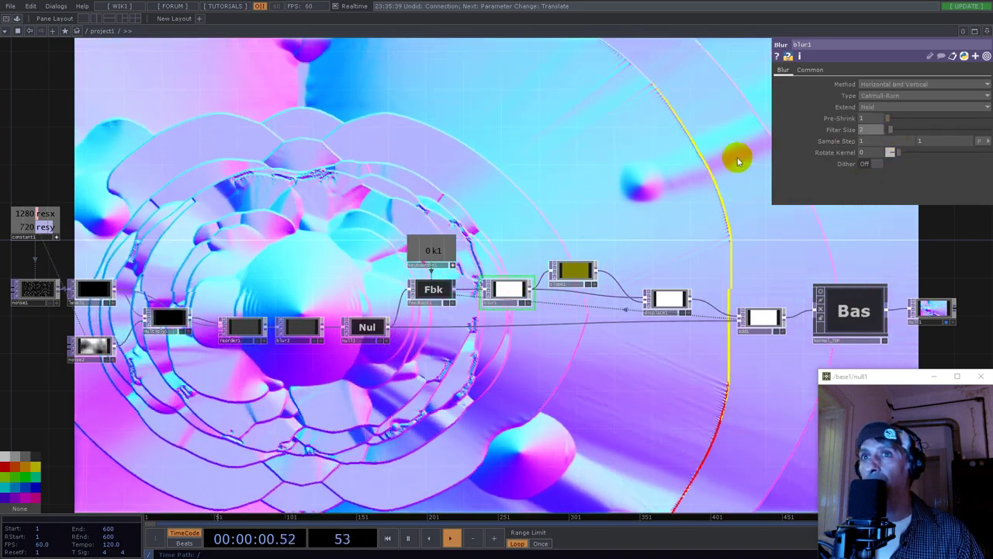
Step: Slow the animation of the cloudy noise below the Level TOP by setting its Z translate expression to absTime.seconds/10
{"action": "left_click_drag", "start_coordinate": [550, 191], "coordinate": [756, 210]}
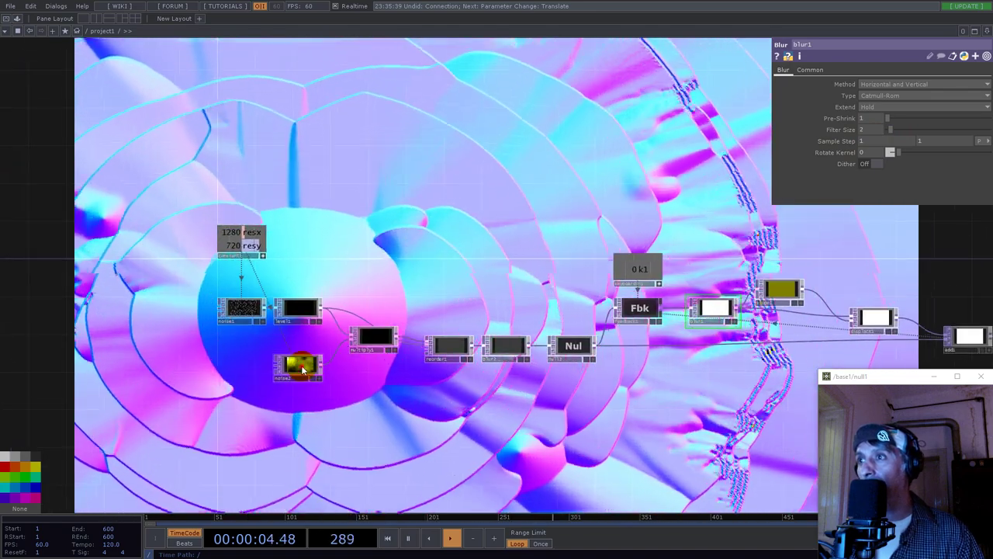
{"action": "left_click", "coordinate": [303, 371]}
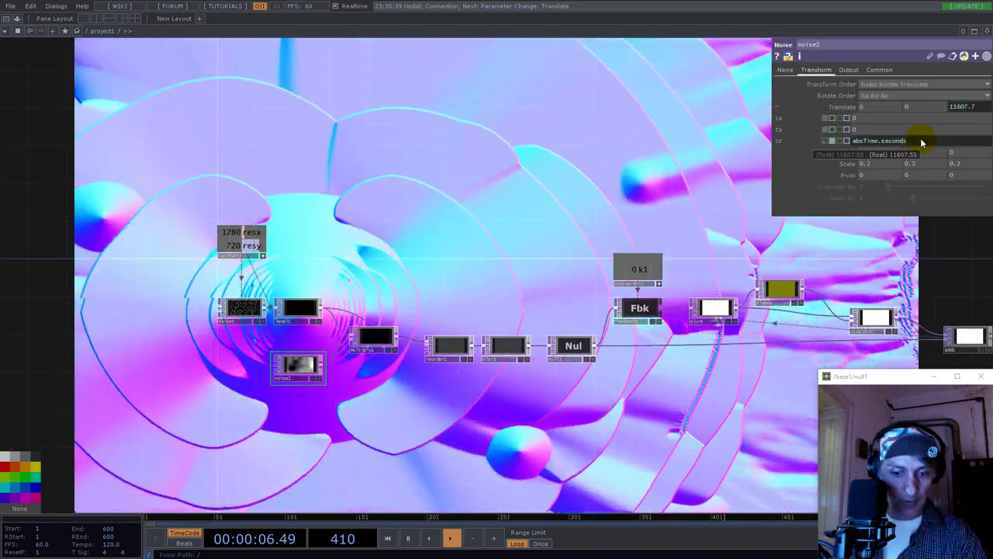
{"action": "type", "text": "/10"}
{"action": "key", "text": "Return"}
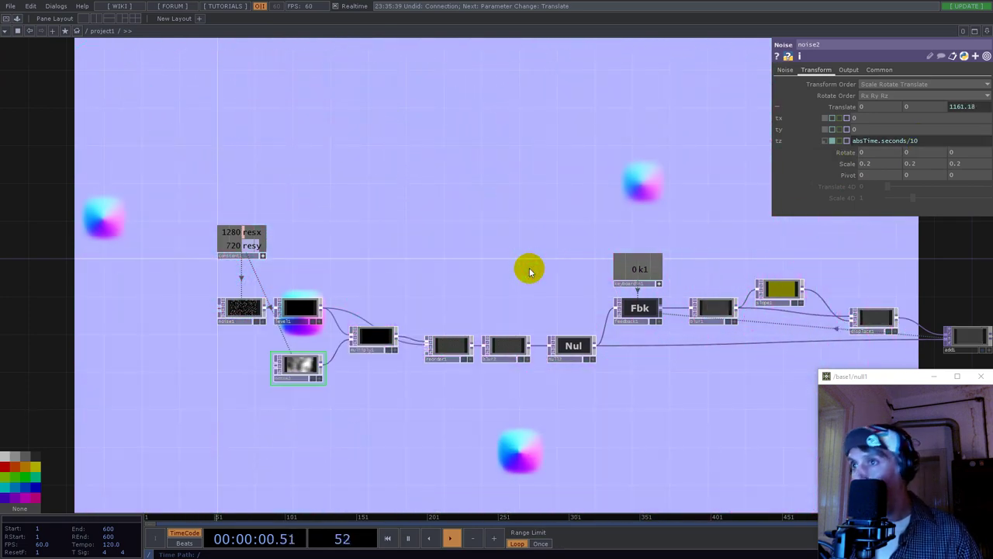
Step: Set the Blur TOP after the Reorder TOP to a pre-shrink of 8 and a filter size of 32
{"action": "left_click_drag", "start_coordinate": [567, 244], "coordinate": [410, 367]}
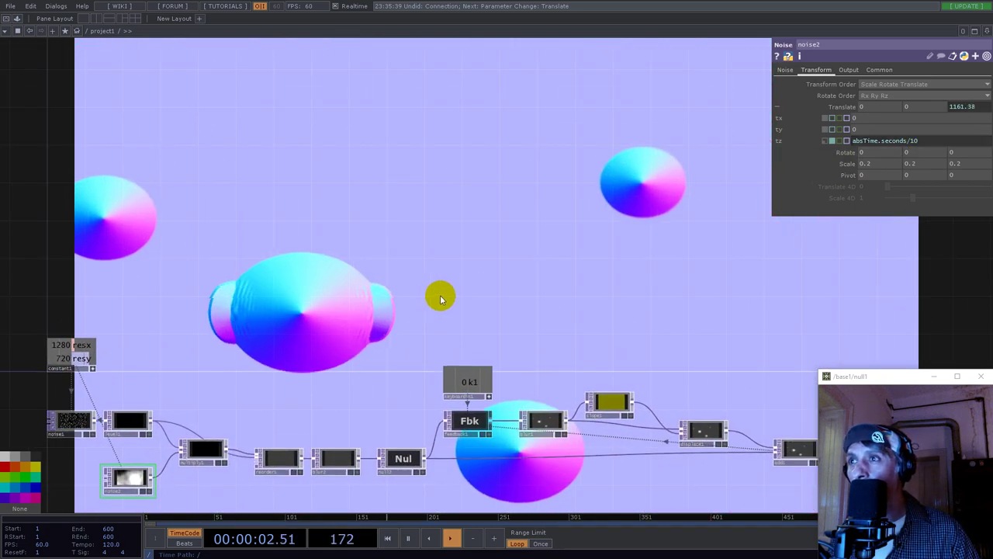
{"action": "scroll", "coordinate": [440, 299], "scroll_direction": "down", "scroll_amount": 3}
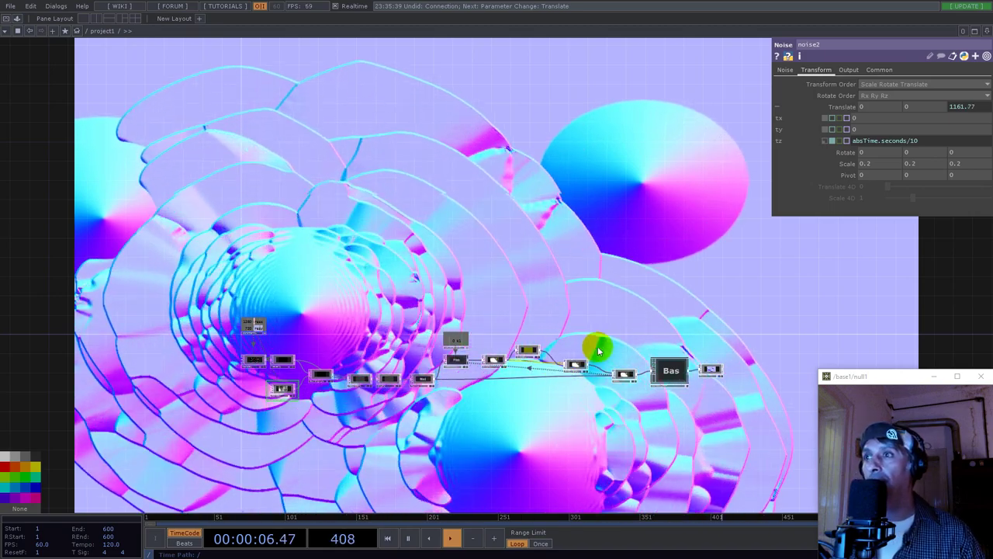
{"action": "scroll", "coordinate": [501, 384], "scroll_direction": "up", "scroll_amount": 5}
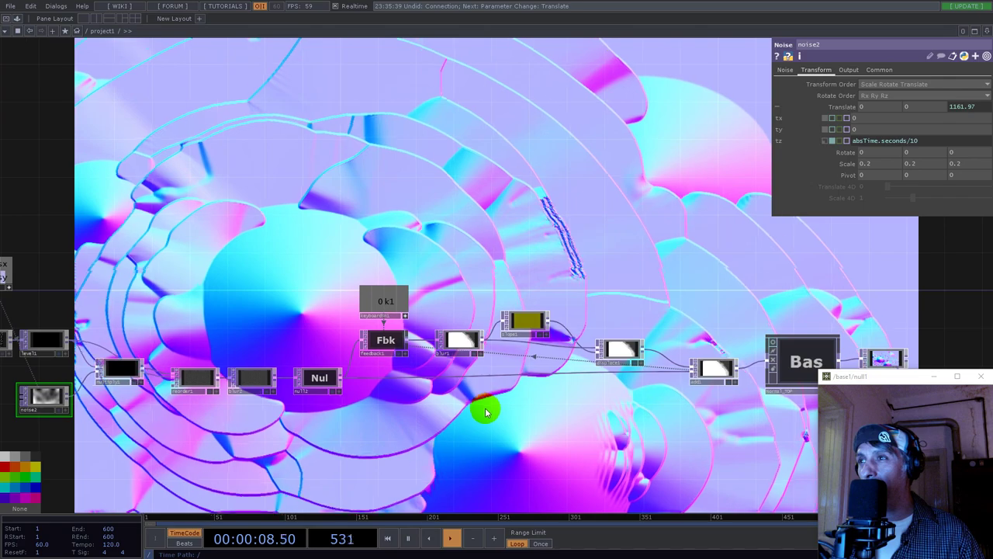
{"action": "left_click", "coordinate": [252, 378]}
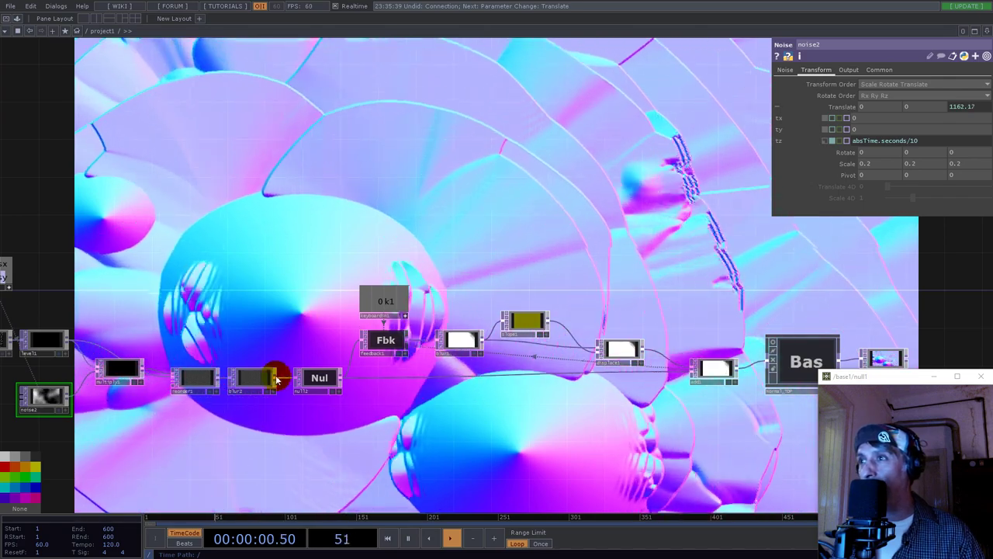
{"action": "left_click_drag", "start_coordinate": [960, 118], "coordinate": [992, 134]}
{"action": "left_click_drag", "start_coordinate": [927, 118], "coordinate": [992, 120]}
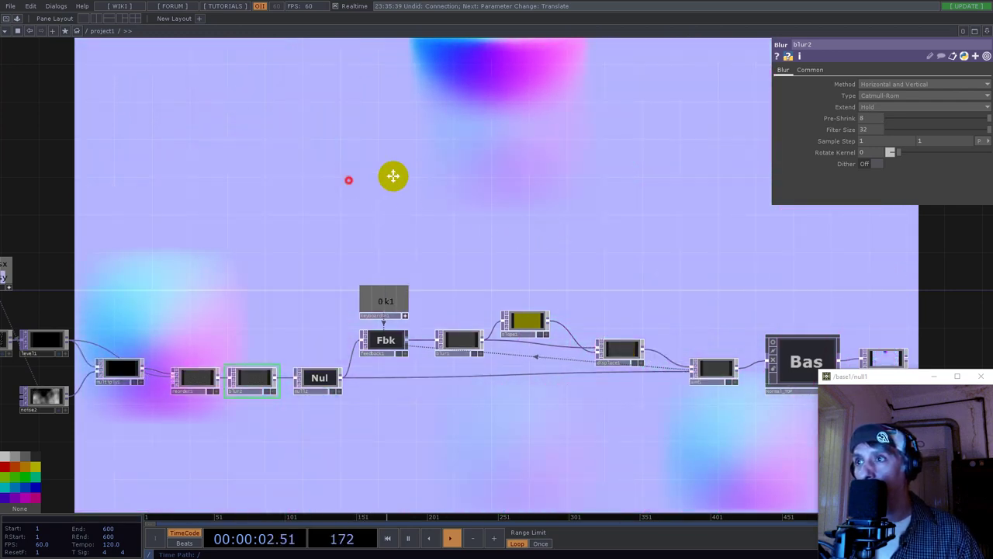
Step: Examine the seed points in the Level TOP's output and the noise that feeds the Multiply TOP up close
{"action": "left_click_drag", "start_coordinate": [348, 179], "coordinate": [748, 147]}
{"action": "scroll", "coordinate": [503, 334], "scroll_direction": "up", "scroll_amount": 5}
{"action": "scroll", "coordinate": [401, 204], "scroll_direction": "up", "scroll_amount": 10}
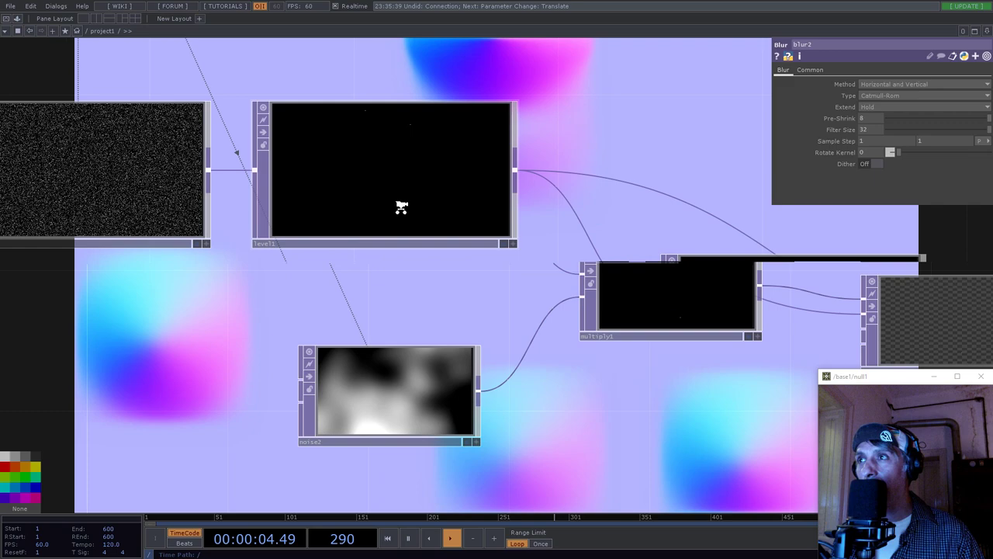
{"action": "scroll", "coordinate": [440, 208], "scroll_direction": "down", "scroll_amount": 10}
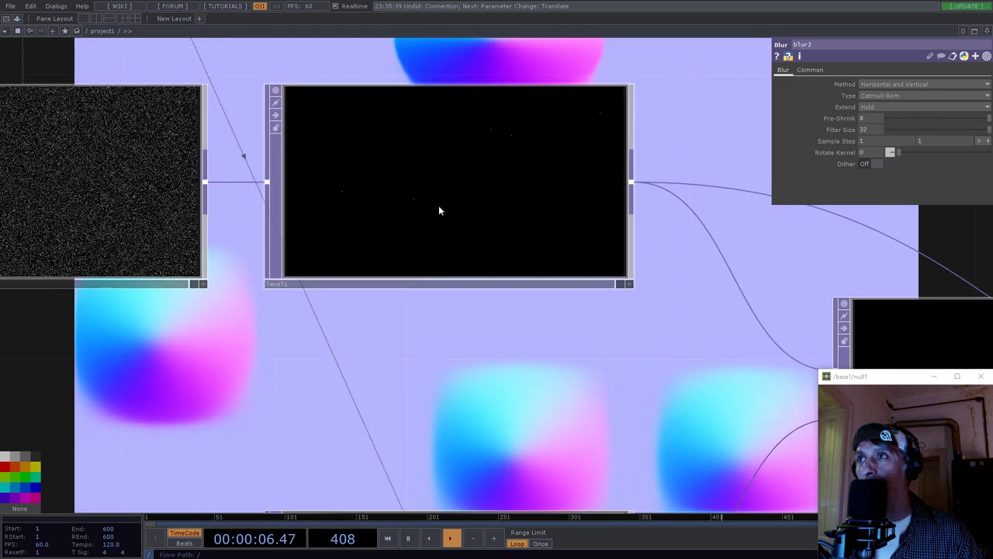
Step: Try a Displace Weight of 0.5 on the displace1 node and undo the weight change
{"action": "left_click_drag", "start_coordinate": [705, 177], "coordinate": [302, 208]}
{"action": "scroll", "coordinate": [302, 208], "scroll_direction": "down", "scroll_amount": 5}
{"action": "left_click_drag", "start_coordinate": [776, 362], "coordinate": [290, 361]}
{"action": "left_click", "coordinate": [521, 224]}
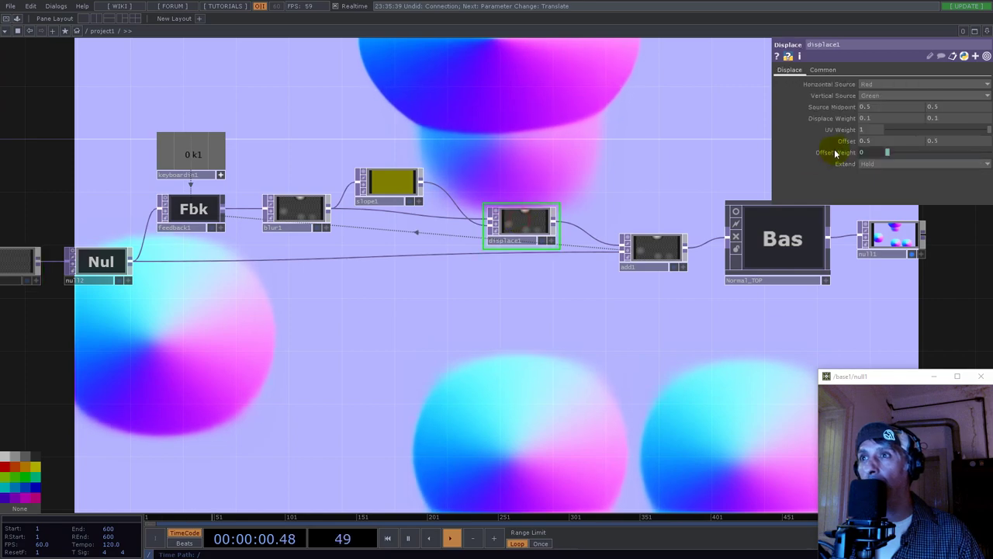
{"action": "middle_click", "coordinate": [848, 118]}
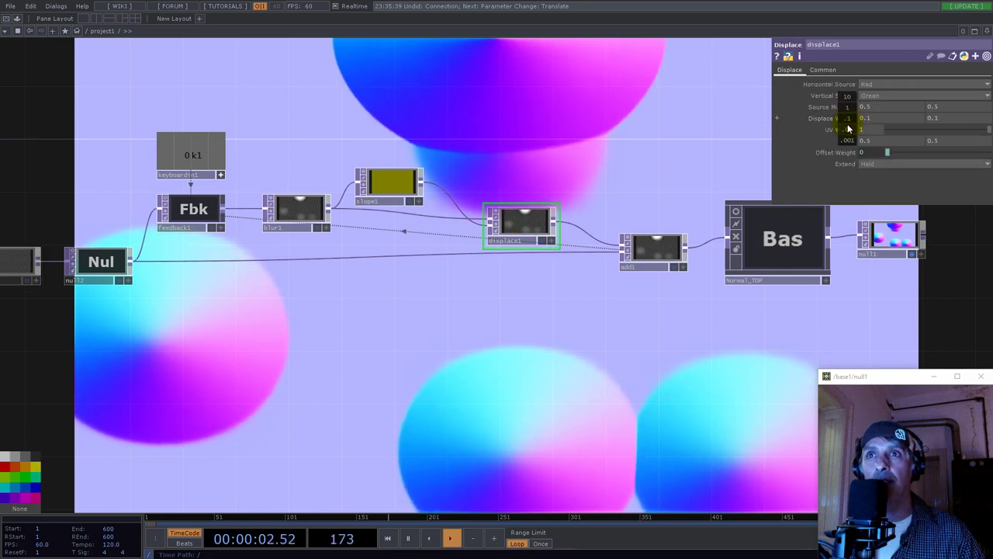
{"action": "mouse_move", "coordinate": [850, 126]}
{"action": "middle_mouse_down"}
{"action": "mouse_move", "coordinate": [927, 119]}
{"action": "mouse_move", "coordinate": [843, 125]}
{"action": "middle_mouse_up"}
{"action": "key", "text": "ctrl+z"}
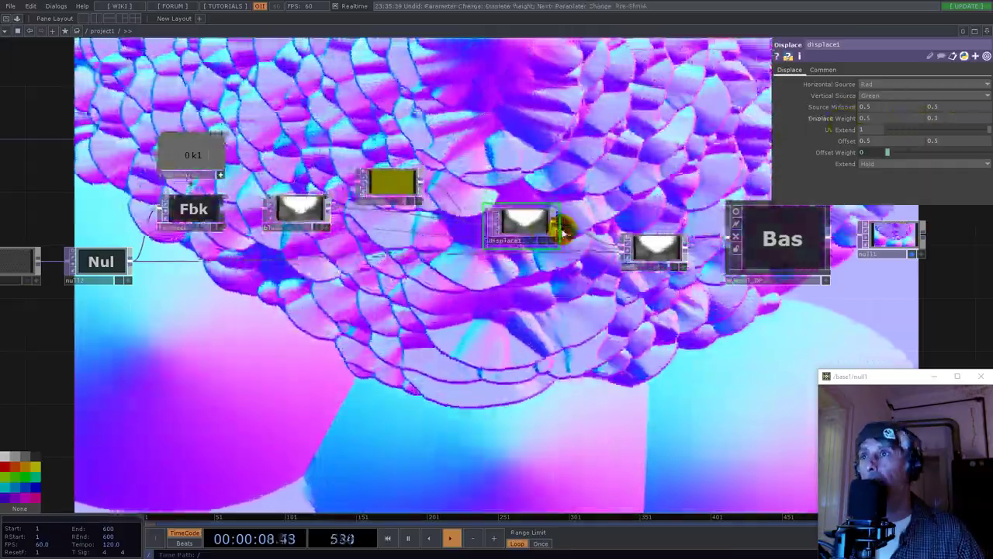
Step: Insert a Blur TOP into the connection between slope1 and displace1
{"action": "left_click", "coordinate": [391, 187]}
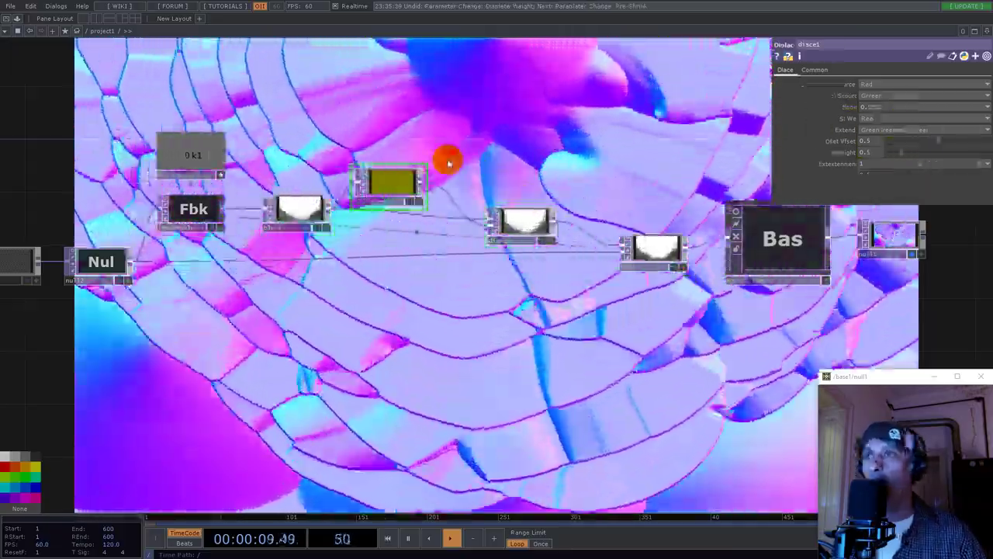
{"action": "left_click_drag", "start_coordinate": [454, 155], "coordinate": [328, 184]}
{"action": "right_click_drag", "start_coordinate": [328, 174], "coordinate": [784, 342]}
{"action": "left_click_drag", "start_coordinate": [404, 253], "coordinate": [506, 265]}
{"action": "scroll", "coordinate": [266, 208], "scroll_direction": "up", "scroll_amount": 5}
{"action": "left_click", "coordinate": [354, 226]}
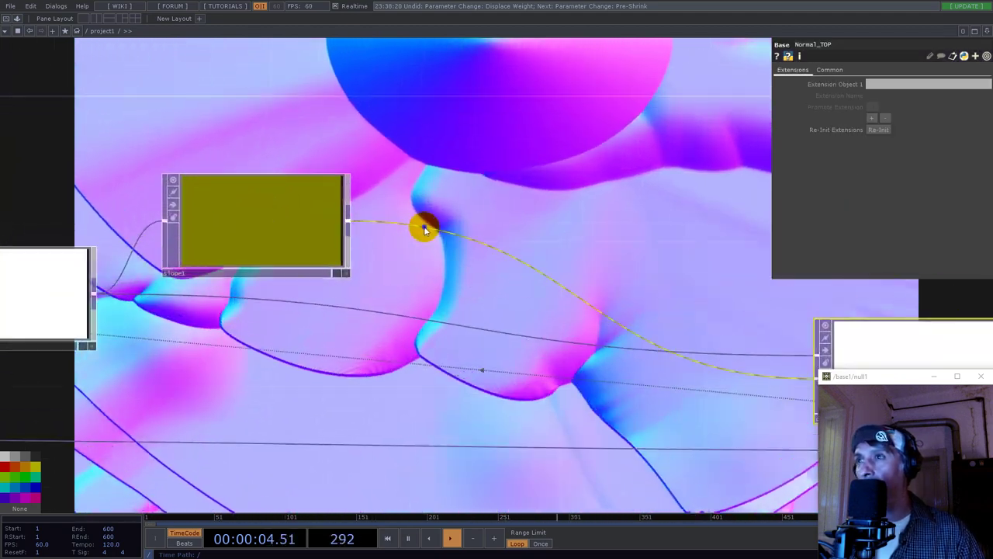
{"action": "right_click", "coordinate": [434, 219]}
{"action": "left_click", "coordinate": [439, 216]}
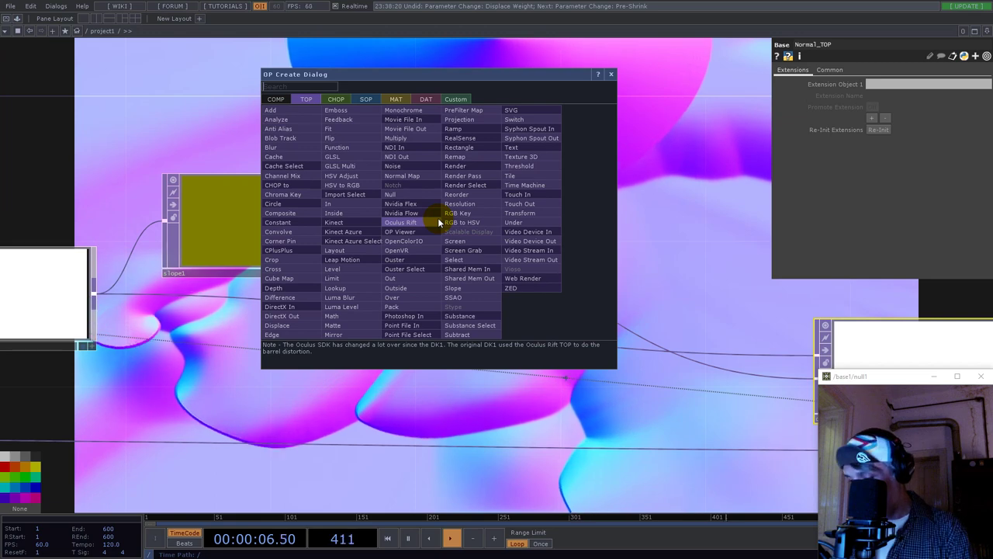
{"action": "type", "text": "blu"}
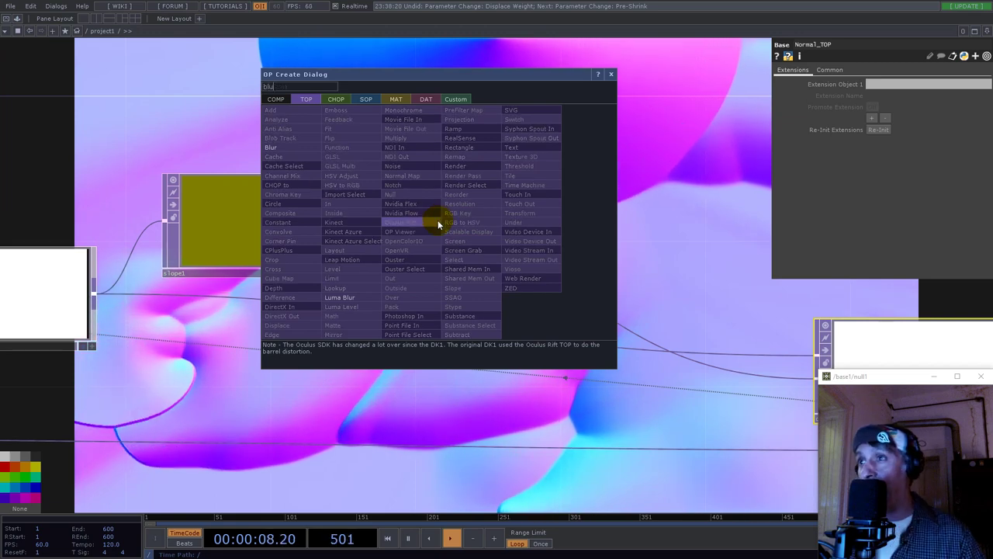
{"action": "left_click", "coordinate": [270, 147]}
{"action": "left_click", "coordinate": [505, 223]}
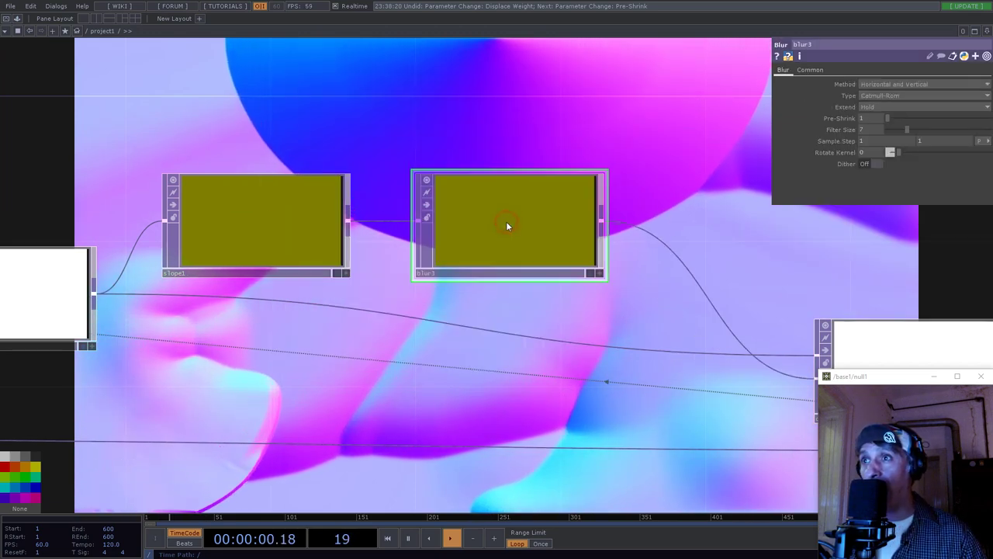
{"action": "left_click", "coordinate": [293, 229]}
{"action": "scroll", "coordinate": [496, 260], "scroll_direction": "down", "scroll_amount": 4}
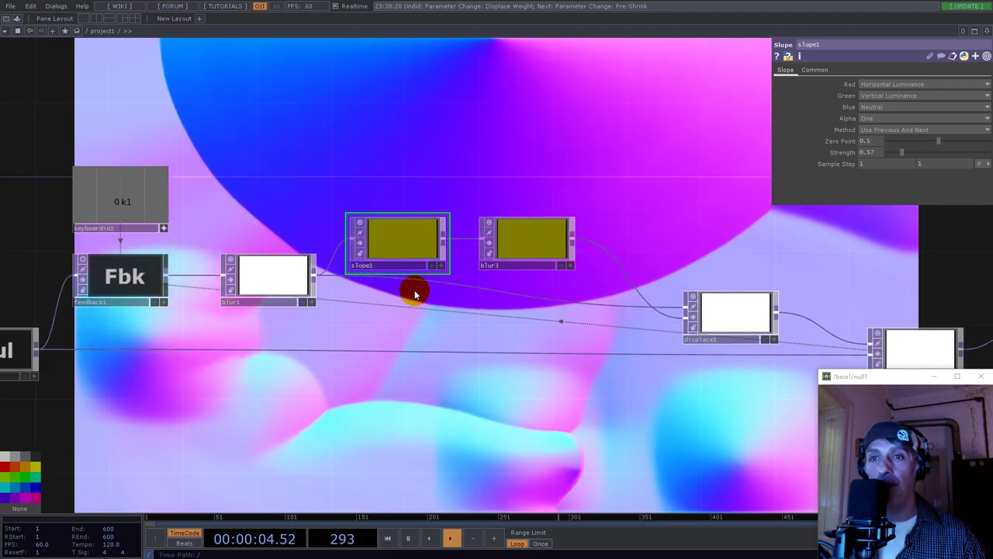
{"action": "left_click", "coordinate": [523, 247]}
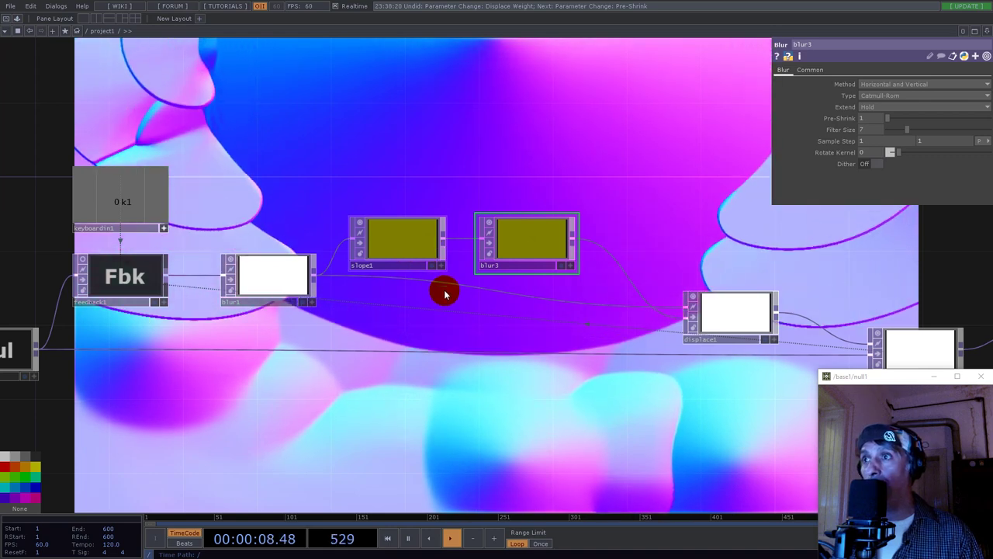
Step: Set the blur2 node's Pre-Shrink to 1 and Filter Size to 13
{"action": "scroll", "coordinate": [443, 299], "scroll_direction": "down", "scroll_amount": 5}
{"action": "left_click", "coordinate": [160, 333]}
{"action": "mouse_move", "coordinate": [913, 132]}
{"action": "left_mouse_down"}
{"action": "mouse_move", "coordinate": [940, 131]}
{"action": "mouse_move", "coordinate": [899, 134]}
{"action": "left_mouse_up"}
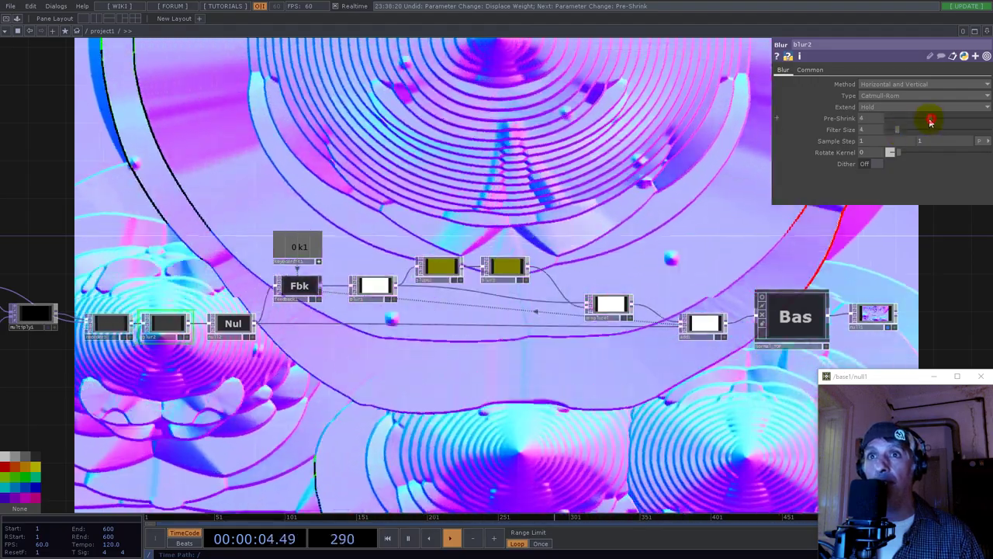
{"action": "left_click_drag", "start_coordinate": [932, 121], "coordinate": [899, 122]}
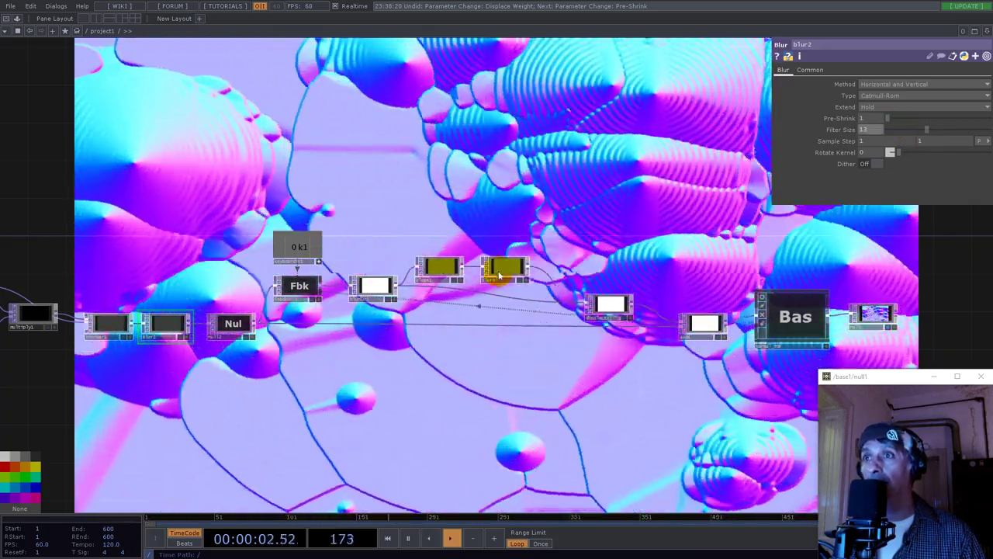
Step: Set slope1's Strength to 1, and give blur3 a Pre-Shrink of 4 and a Filter Size of 5
{"action": "left_click", "coordinate": [443, 269]}
{"action": "left_click_drag", "start_coordinate": [909, 154], "coordinate": [915, 154]}
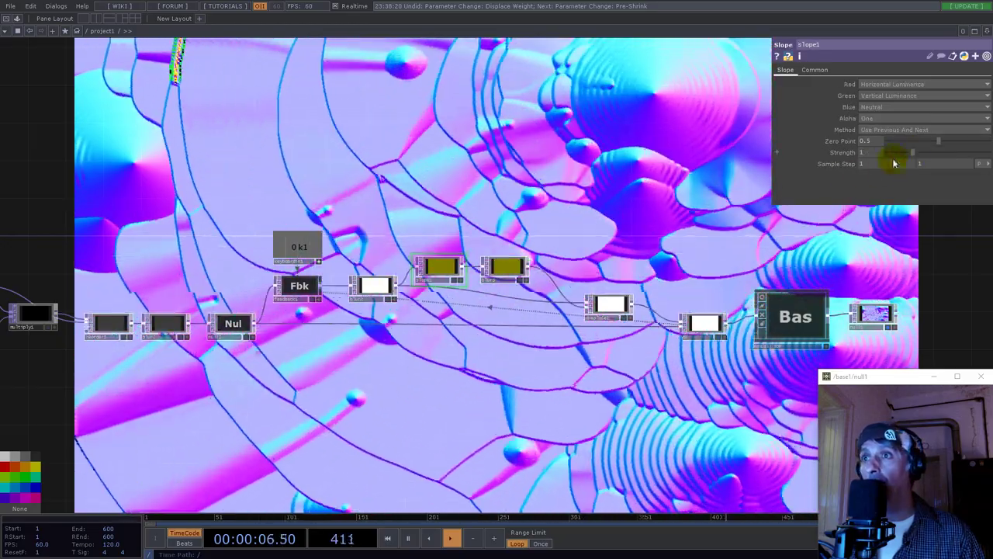
{"action": "left_click", "coordinate": [505, 268]}
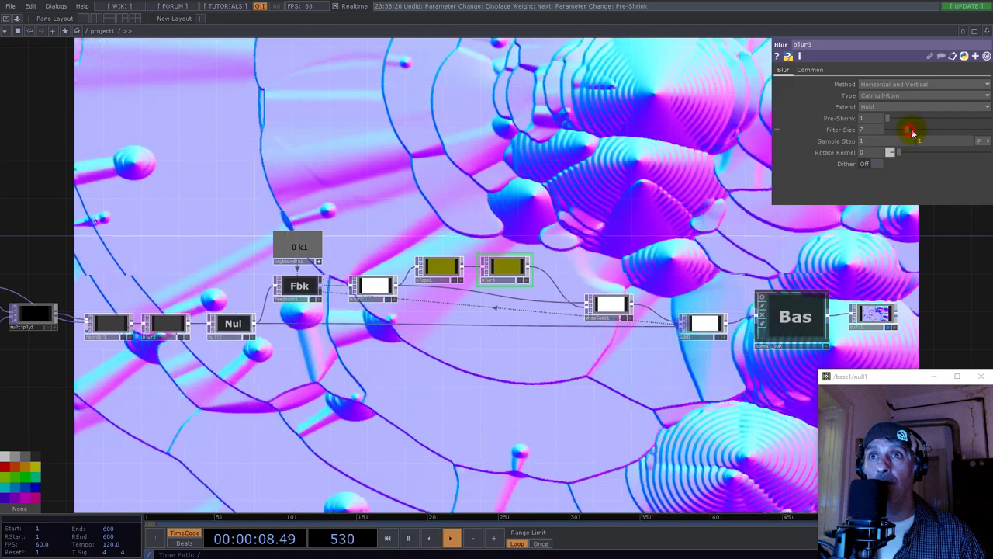
{"action": "left_click_drag", "start_coordinate": [923, 131], "coordinate": [906, 119]}
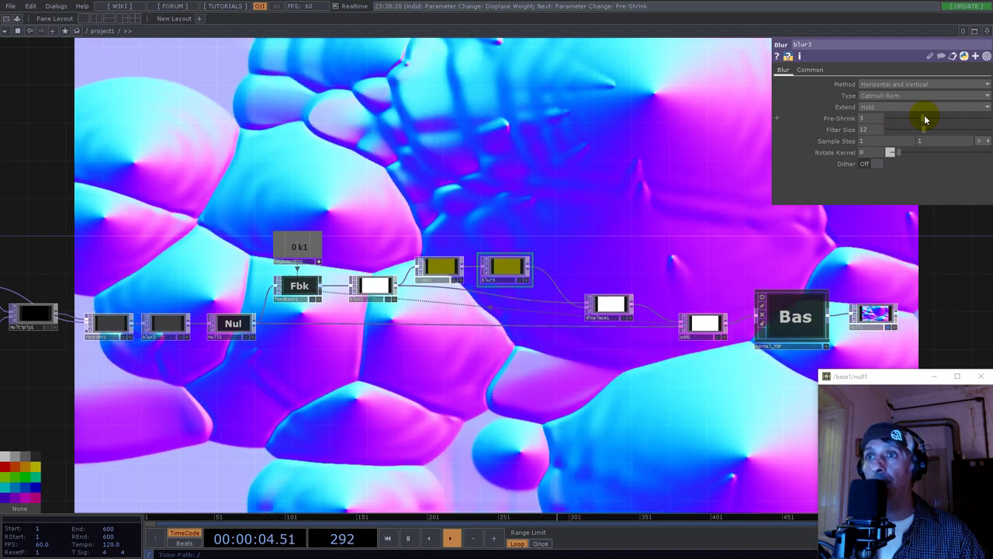
{"action": "scroll", "coordinate": [433, 267], "scroll_direction": "up", "scroll_amount": 5}
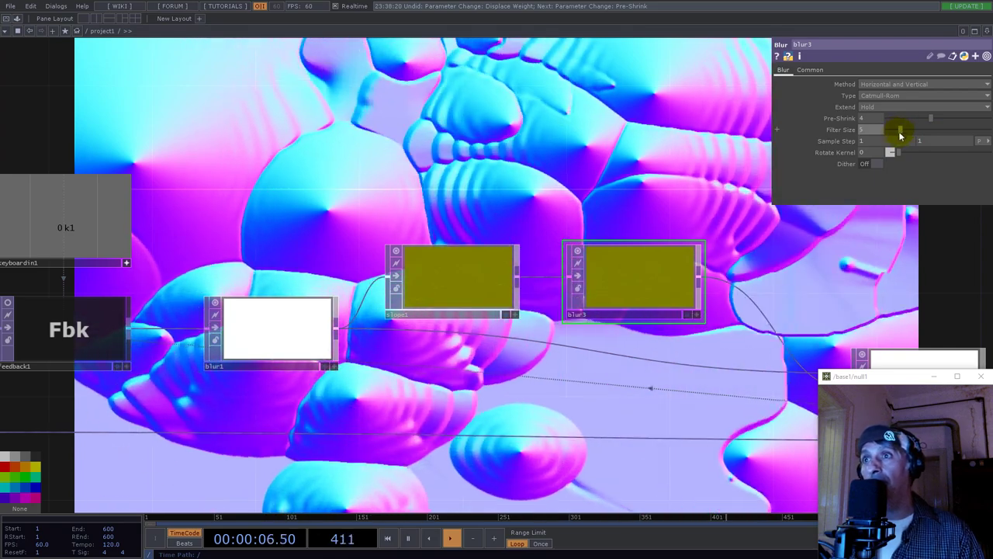
Step: Move the Normal_TOP base and null1 further away from add1 to make room in the network
{"action": "scroll", "coordinate": [425, 247], "scroll_direction": "down", "scroll_amount": 5}
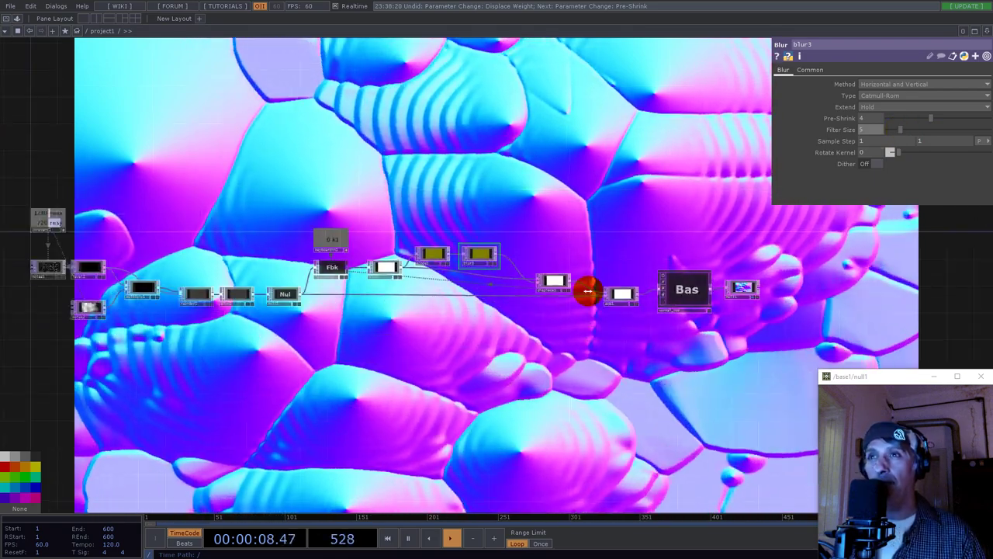
{"action": "scroll", "coordinate": [716, 311], "scroll_direction": "up", "scroll_amount": 3}
{"action": "scroll", "coordinate": [716, 312], "scroll_direction": "down", "scroll_amount": 3}
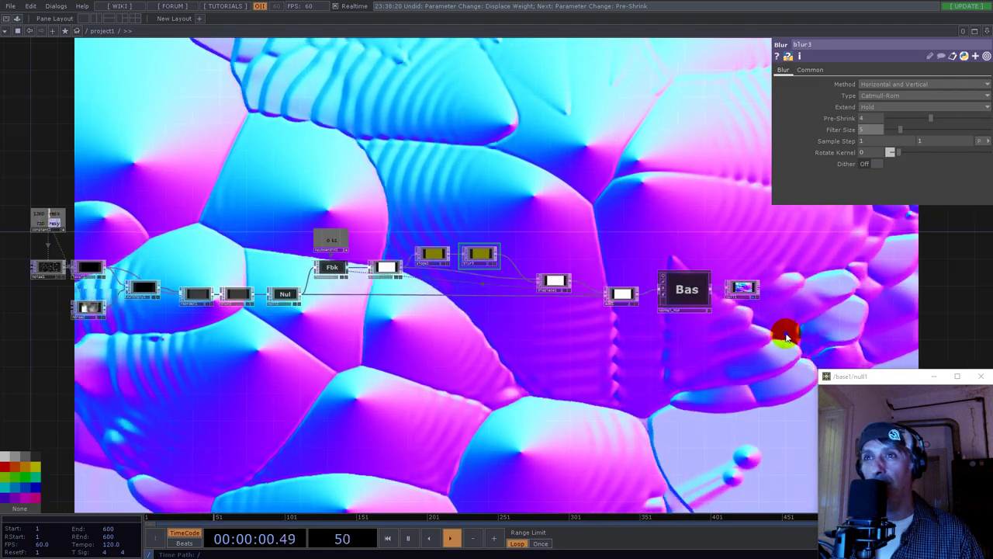
{"action": "left_click", "coordinate": [693, 309]}
{"action": "left_click_drag", "start_coordinate": [631, 314], "coordinate": [572, 299]}
{"action": "scroll", "coordinate": [605, 309], "scroll_direction": "up", "scroll_amount": 2}
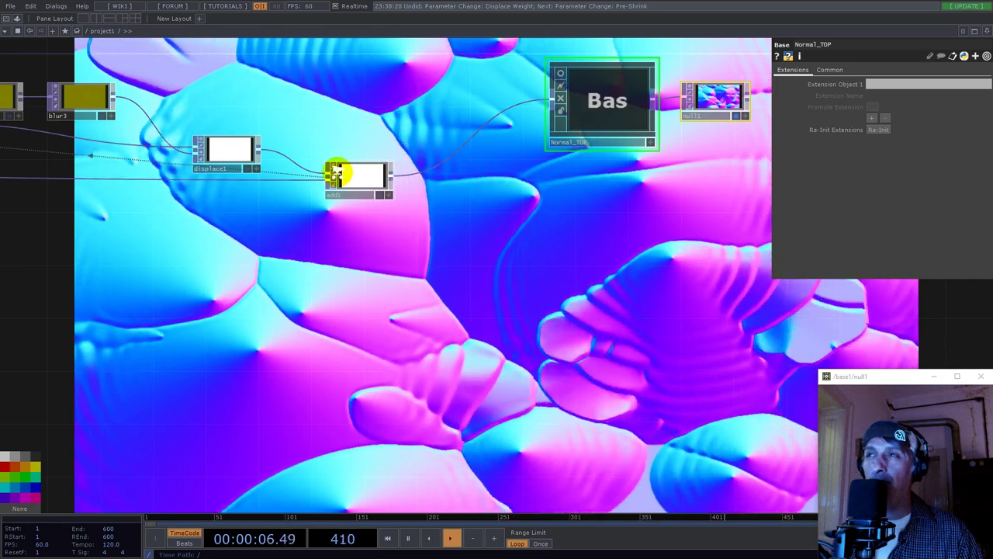
Step: Add a Limit TOP fed by the output of add1 and place it just below that node
{"action": "scroll", "coordinate": [335, 174], "scroll_direction": "up", "scroll_amount": 3}
{"action": "scroll", "coordinate": [433, 194], "scroll_direction": "down", "scroll_amount": 3}
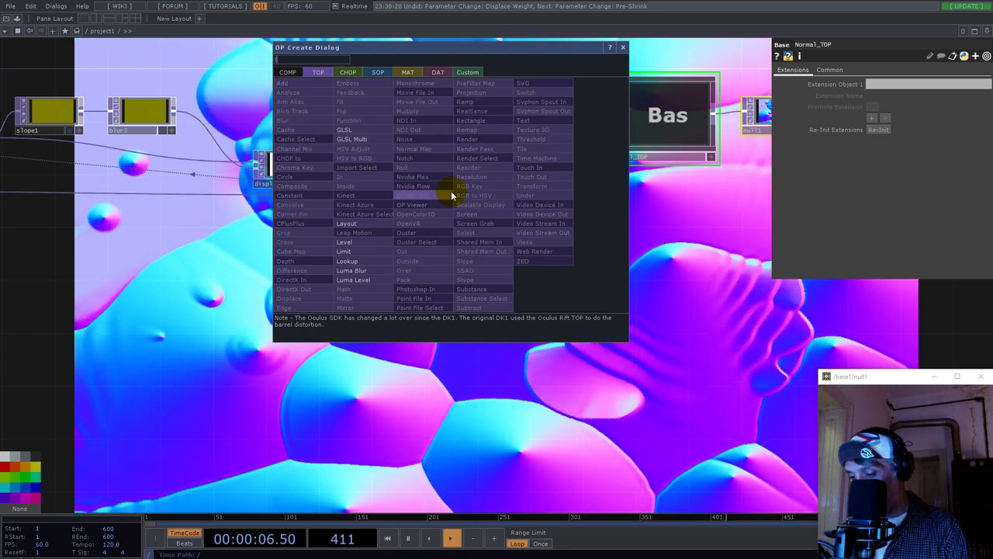
{"action": "type", "text": "l"}
{"action": "left_click", "coordinate": [348, 255]}
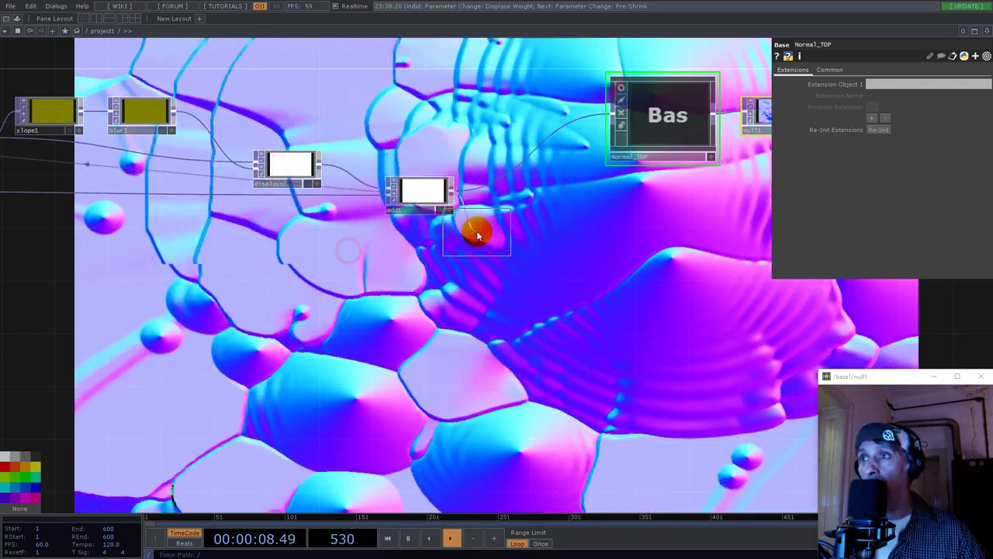
{"action": "left_click", "coordinate": [499, 233]}
{"action": "scroll", "coordinate": [516, 250], "scroll_direction": "up", "scroll_amount": 5}
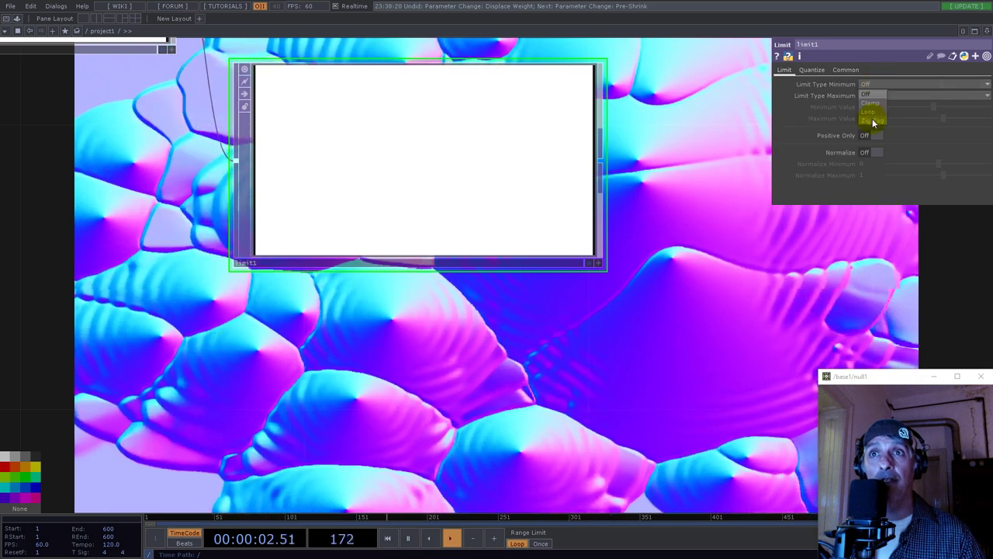
Step: Set the limit1 node's minimum and maximum limit types to Zig Zag and its Minimum Value to 0
{"action": "left_click", "coordinate": [877, 134]}
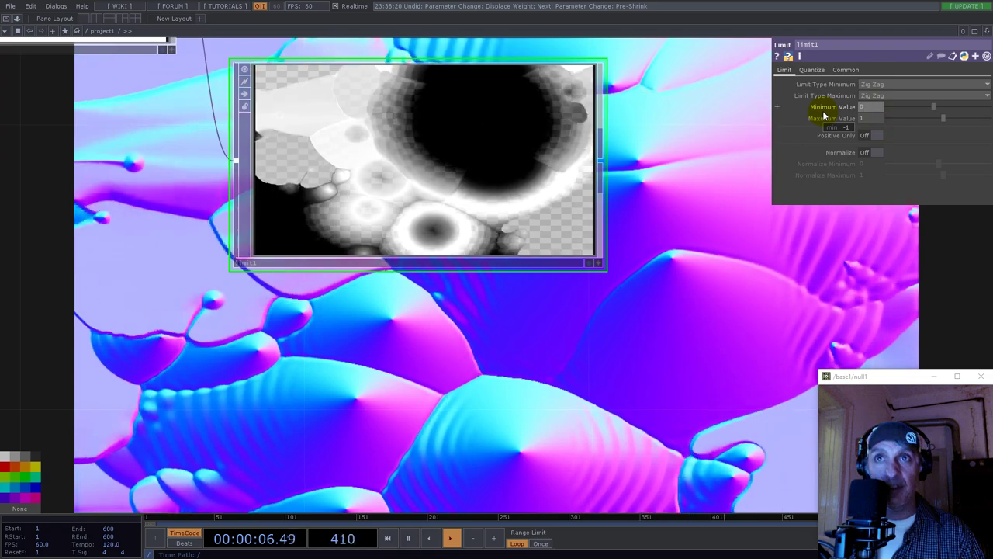
{"action": "type", "text": "0"}
{"action": "key", "text": "Return"}
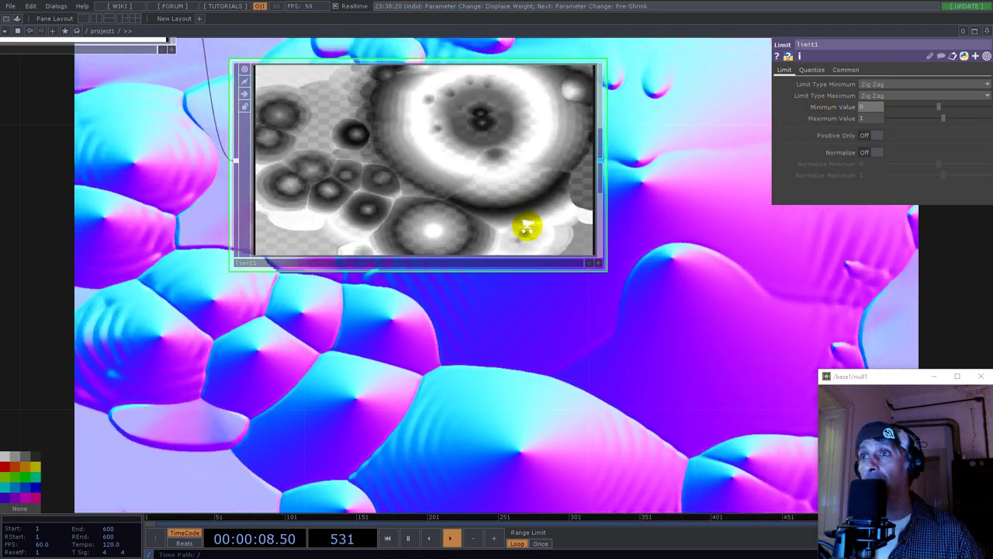
Step: Add a Noise TOP fed by the output of add1 and place it below limit1
{"action": "scroll", "coordinate": [526, 222], "scroll_direction": "down", "scroll_amount": 3}
{"action": "scroll", "coordinate": [526, 222], "scroll_direction": "up", "scroll_amount": 5}
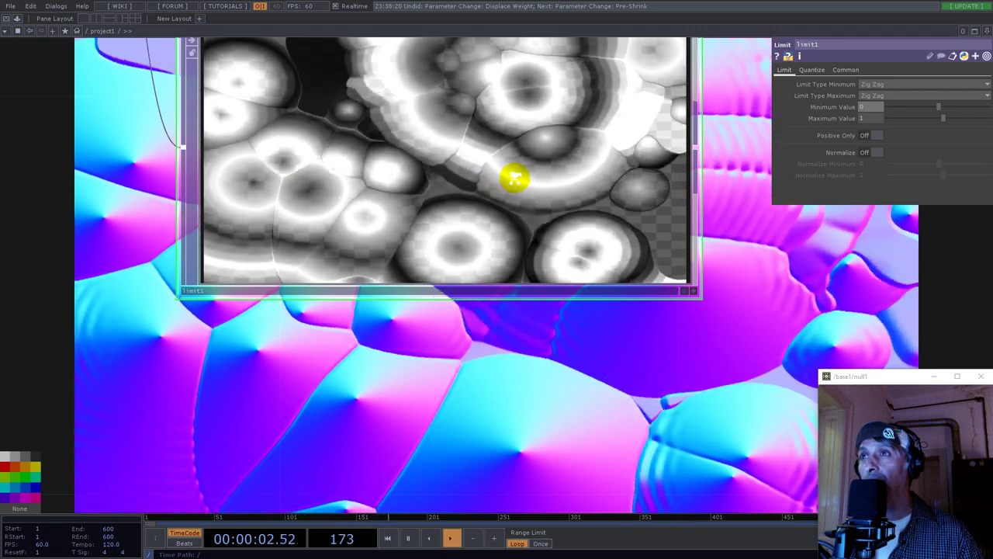
{"action": "scroll", "coordinate": [510, 174], "scroll_direction": "down", "scroll_amount": 5}
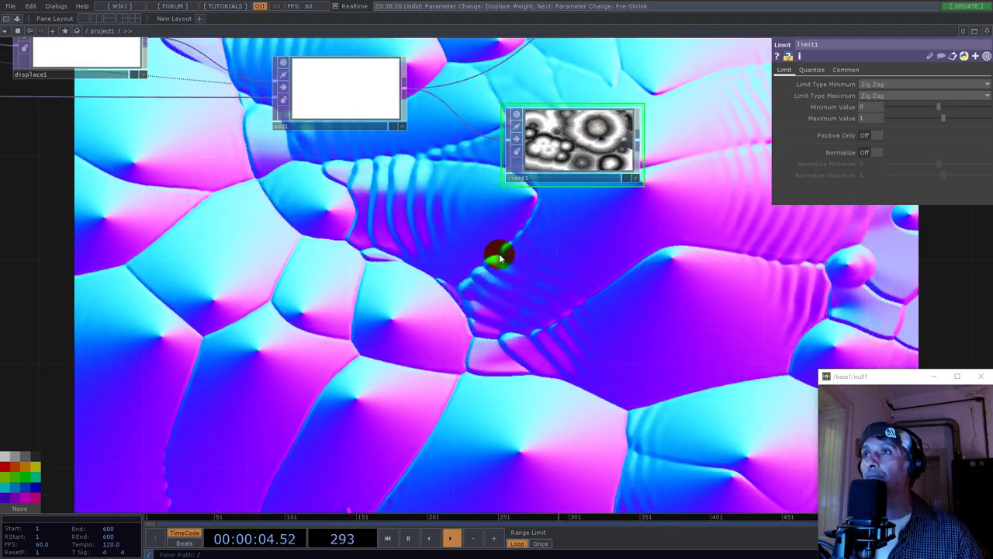
{"action": "double_click", "coordinate": [486, 274]}
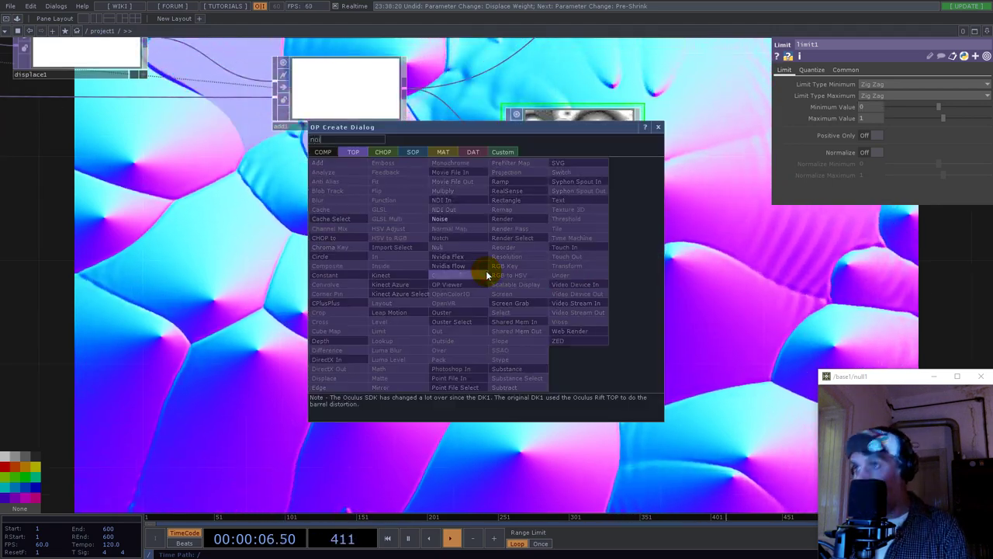
{"action": "left_click", "coordinate": [455, 218]}
{"action": "left_click", "coordinate": [520, 270]}
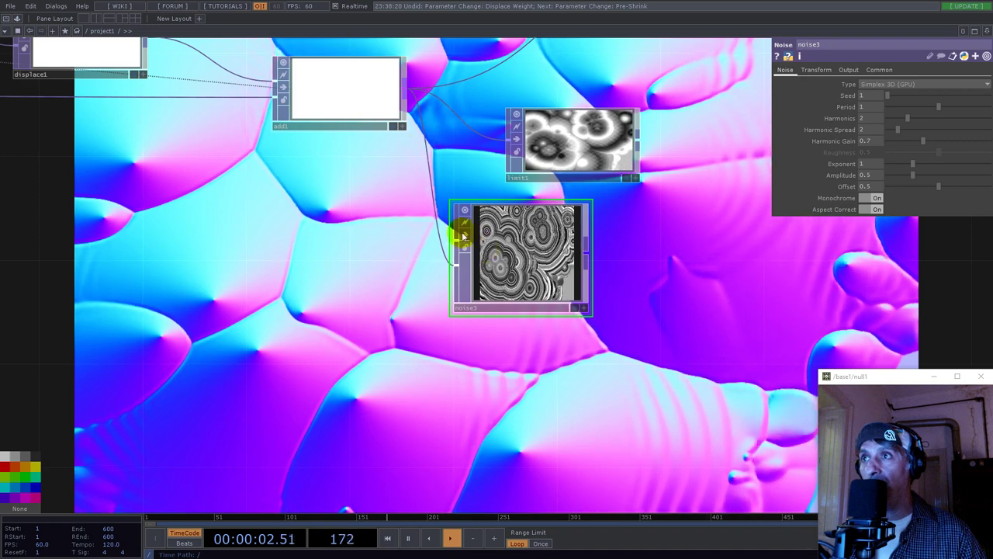
Step: Link noise3's Resolution width and height to constant1's resx and resy channels, giving 1280 by 720
{"action": "scroll", "coordinate": [533, 276], "scroll_direction": "down", "scroll_amount": 5}
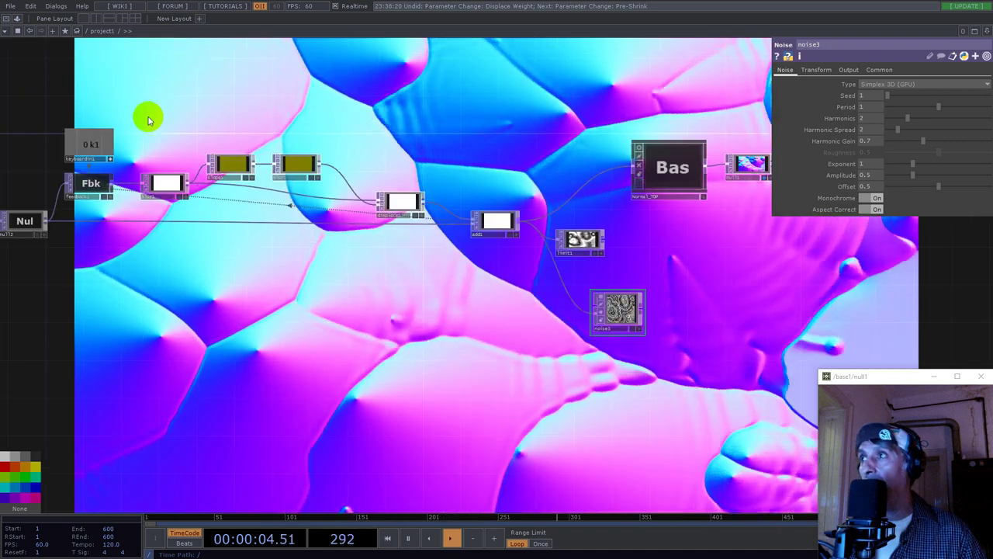
{"action": "left_click_drag", "start_coordinate": [116, 103], "coordinate": [383, 178]}
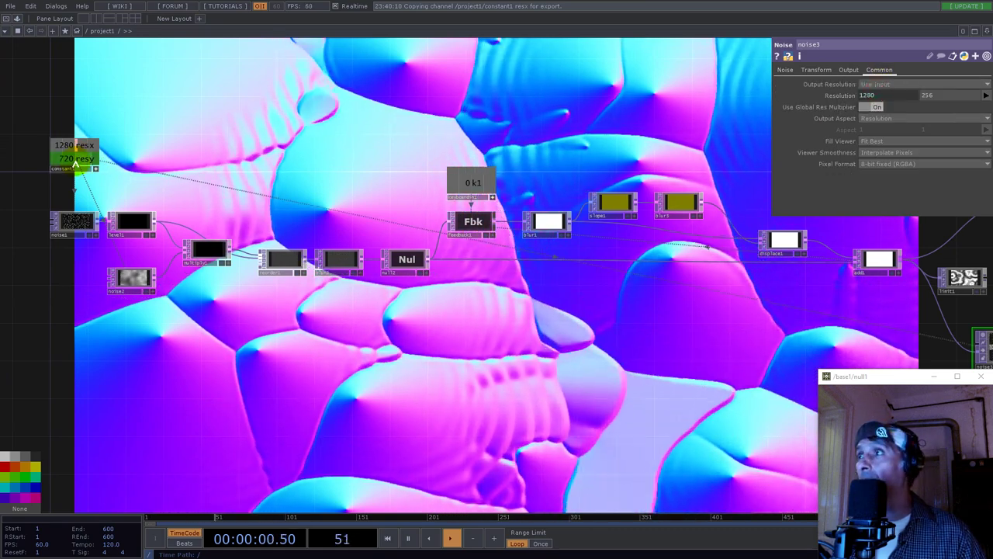
{"action": "left_click_drag", "start_coordinate": [543, 320], "coordinate": [81, 208]}
{"action": "scroll", "coordinate": [324, 268], "scroll_direction": "down", "scroll_amount": 2}
{"action": "scroll", "coordinate": [492, 238], "scroll_direction": "up", "scroll_amount": 2}
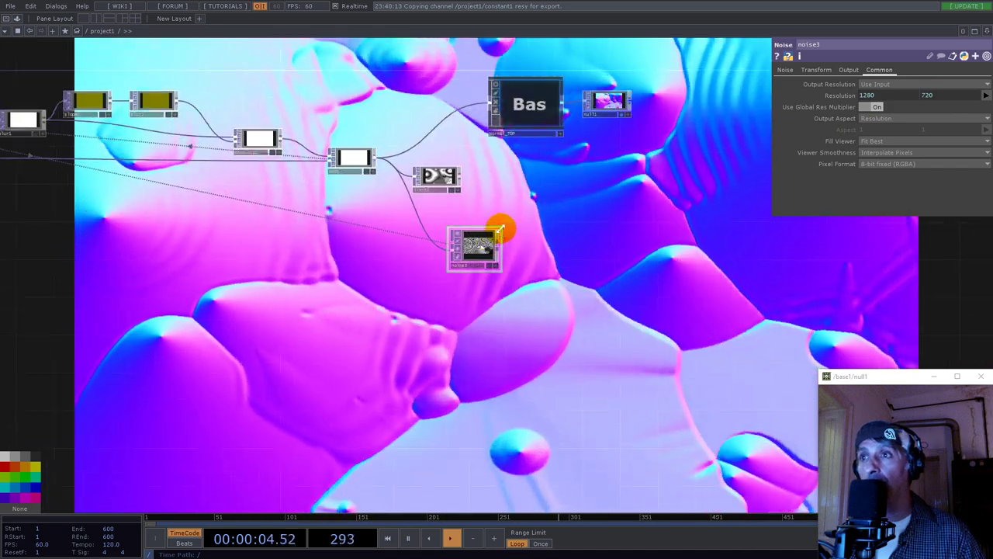
Step: Set noise3's Pixel Format to 32-bit float (RGB) and return to its main noise parameters
{"action": "scroll", "coordinate": [535, 201], "scroll_direction": "up", "scroll_amount": 10}
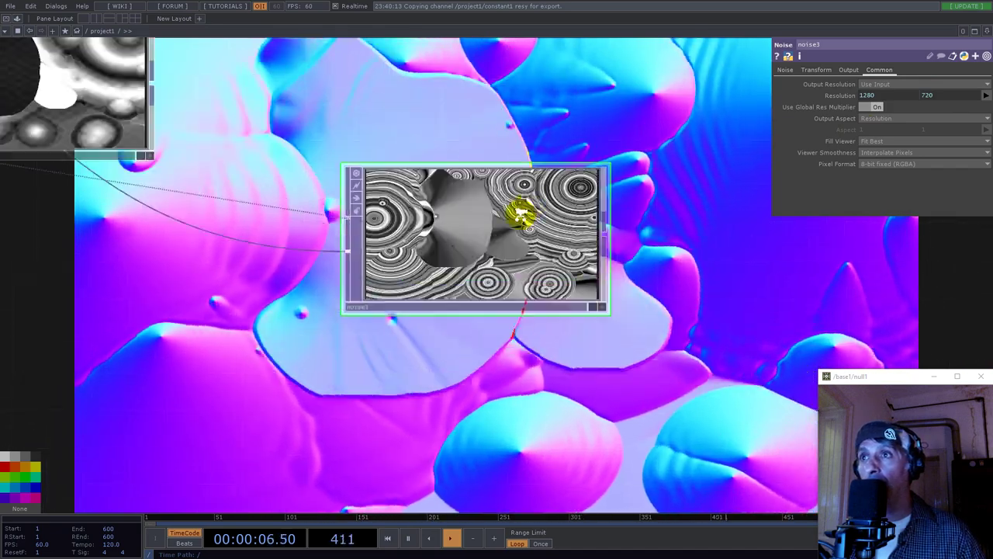
{"action": "scroll", "coordinate": [435, 255], "scroll_direction": "up", "scroll_amount": 3}
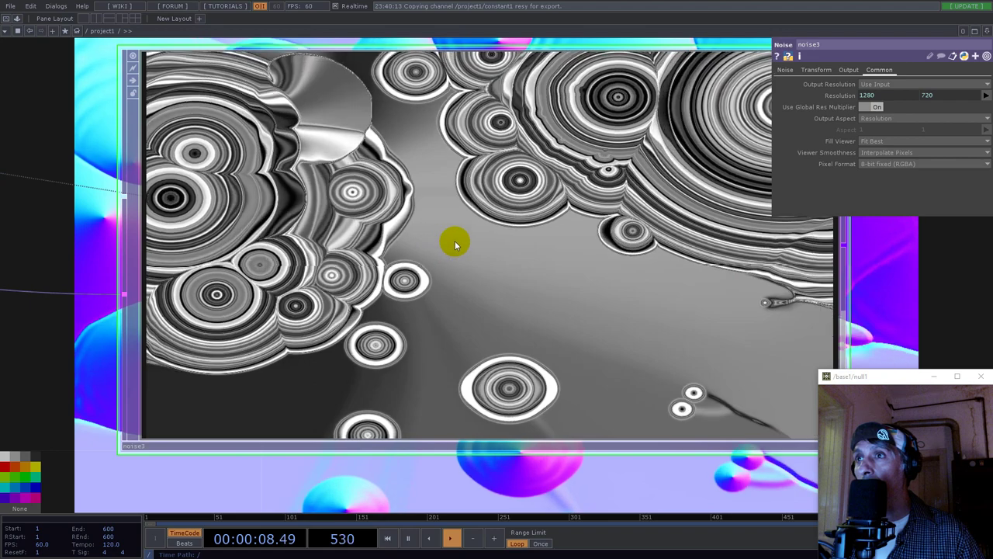
{"action": "scroll", "coordinate": [481, 233], "scroll_direction": "down", "scroll_amount": 3}
{"action": "left_click", "coordinate": [866, 165]}
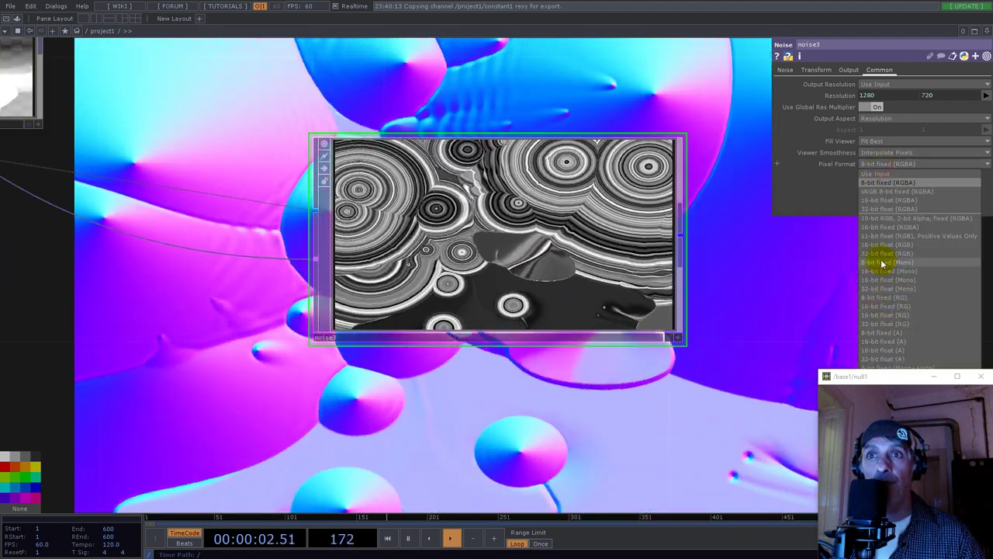
{"action": "left_click", "coordinate": [884, 253]}
{"action": "left_click", "coordinate": [786, 69]}
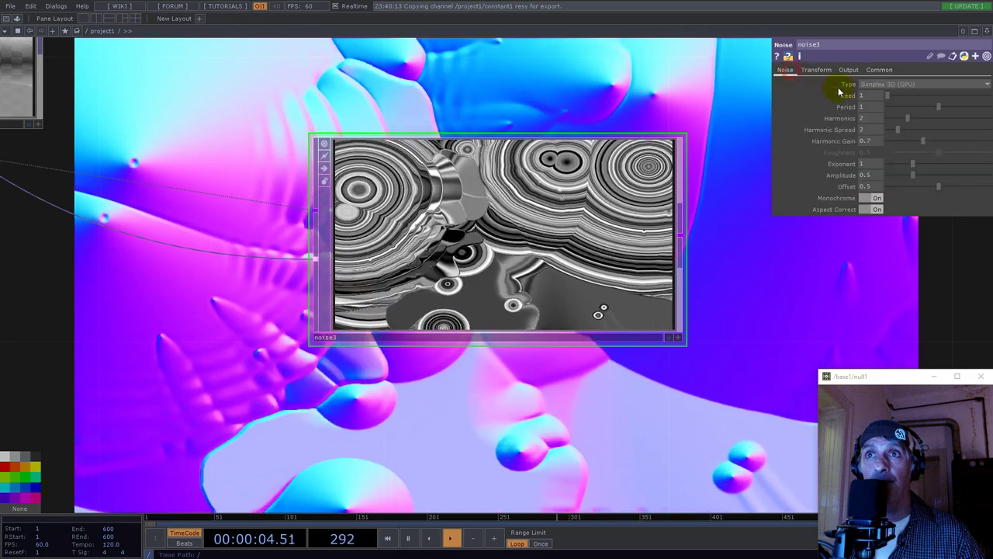
Step: Turn off Monochrome for noise3 and set its Period to 2
{"action": "left_click", "coordinate": [876, 199]}
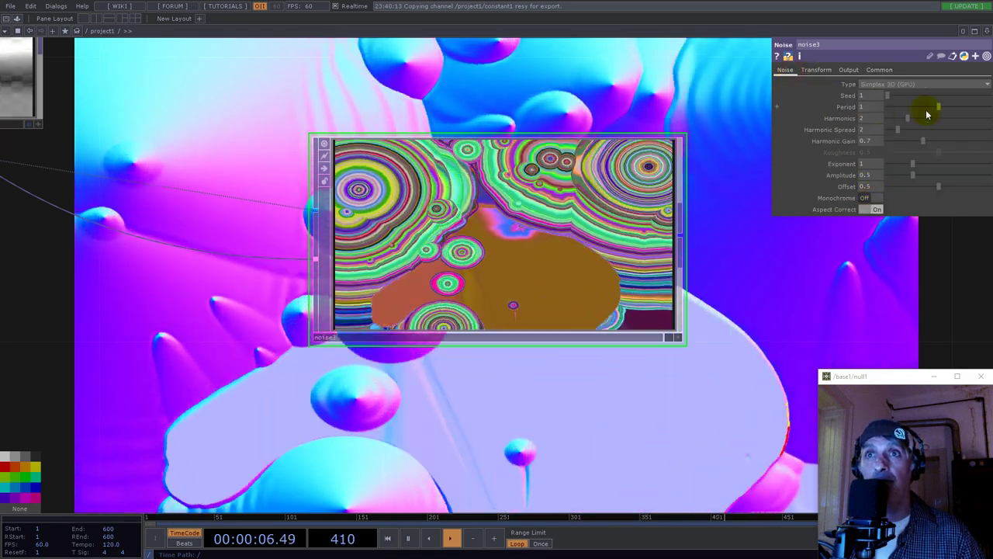
{"action": "left_click_drag", "start_coordinate": [938, 107], "coordinate": [991, 108]}
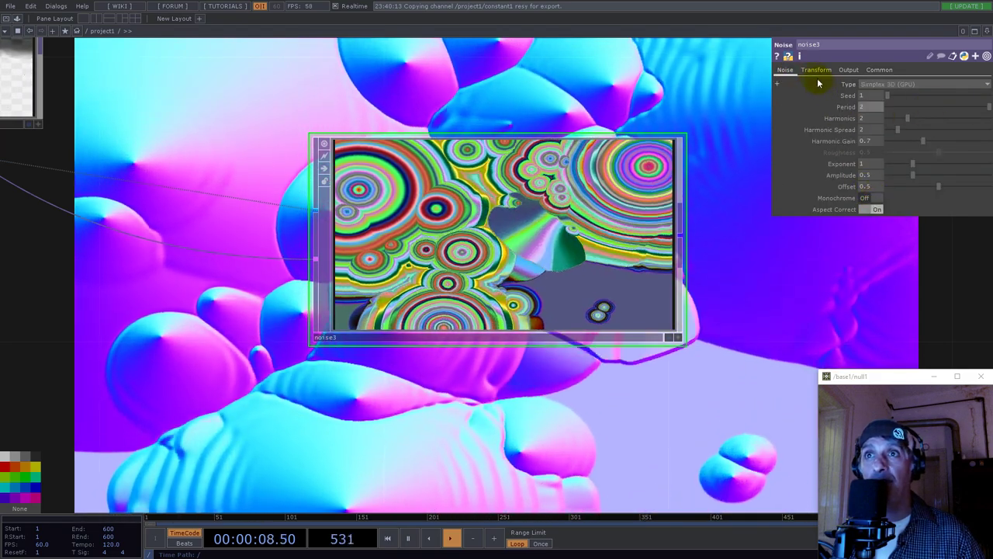
Step: Set noise3's transform Scale to 0.2 on all three axes
{"action": "left_click", "coordinate": [817, 70]}
{"action": "middle_click_drag", "start_coordinate": [849, 131], "coordinate": [688, 130]}
{"action": "scroll", "coordinate": [511, 237], "scroll_direction": "up", "scroll_amount": 3}
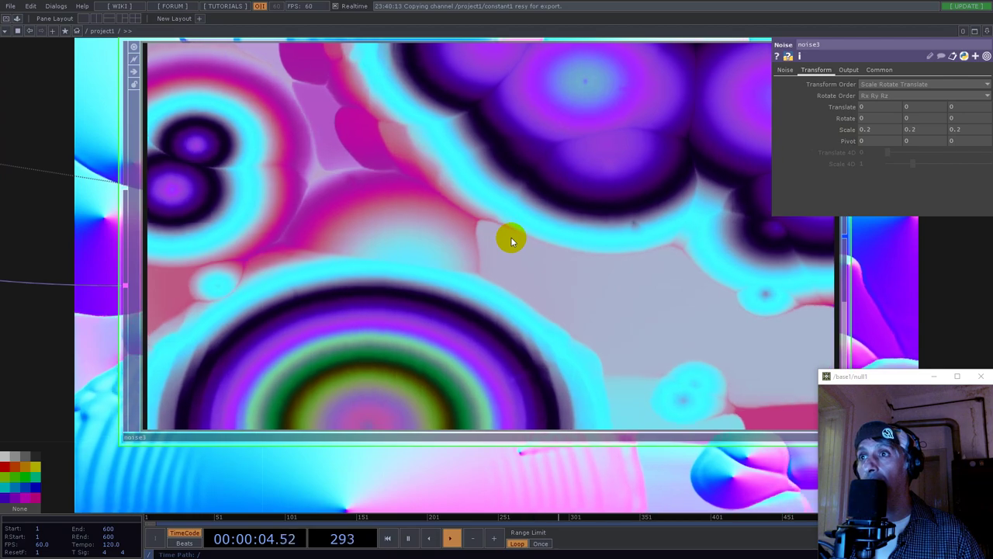
Step: Move the limit1 node directly below add1 and switch off its viewer
{"action": "scroll", "coordinate": [478, 233], "scroll_direction": "down", "scroll_amount": 5}
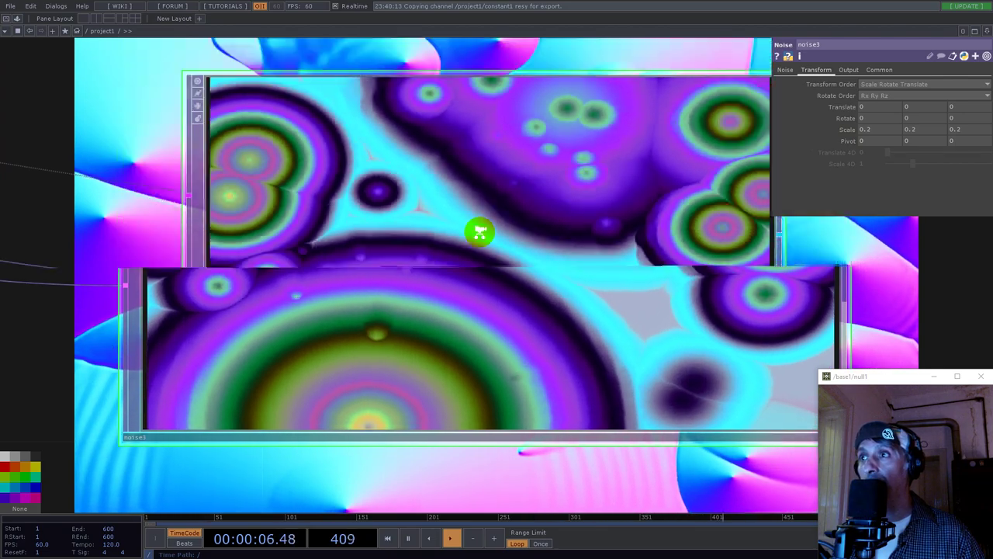
{"action": "left_click_drag", "start_coordinate": [633, 229], "coordinate": [645, 274]}
{"action": "scroll", "coordinate": [574, 262], "scroll_direction": "down", "scroll_amount": 3}
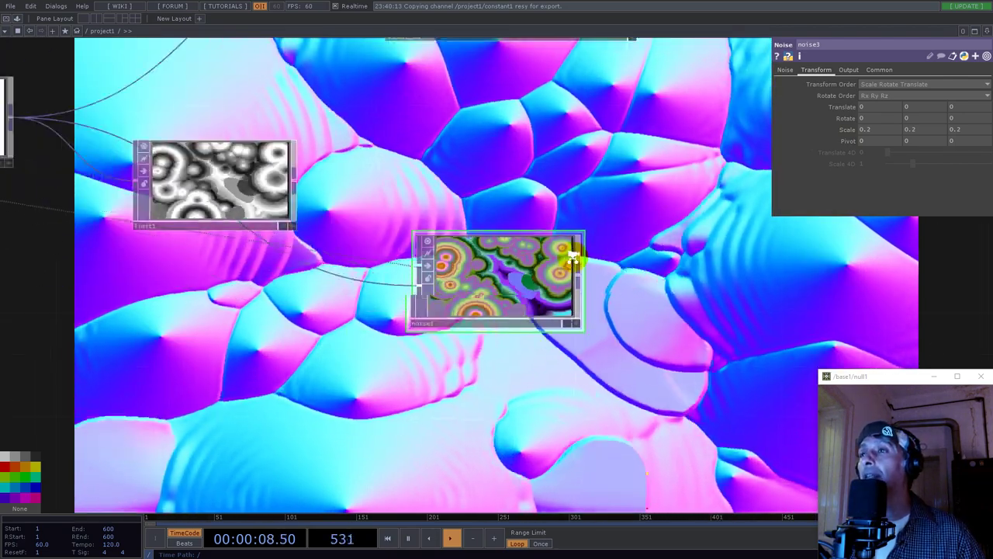
{"action": "left_click", "coordinate": [280, 190]}
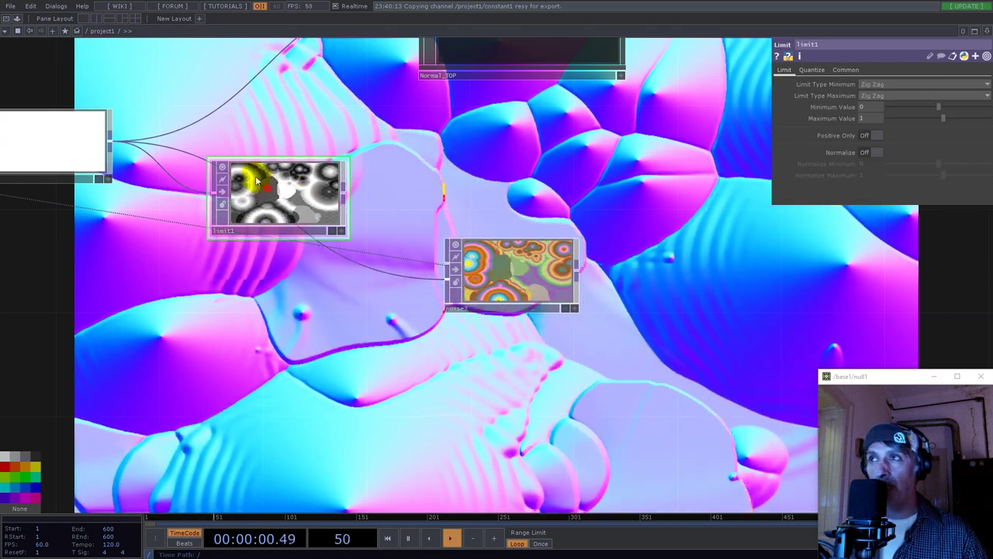
{"action": "left_click_drag", "start_coordinate": [356, 157], "coordinate": [601, 184]}
{"action": "left_click_drag", "start_coordinate": [487, 196], "coordinate": [274, 275]}
{"action": "left_click_drag", "start_coordinate": [607, 350], "coordinate": [217, 361]}
{"action": "left_click_drag", "start_coordinate": [427, 209], "coordinate": [226, 386]}
{"action": "scroll", "coordinate": [426, 195], "scroll_direction": "up", "scroll_amount": 7}
{"action": "scroll", "coordinate": [427, 192], "scroll_direction": "down", "scroll_amount": 5}
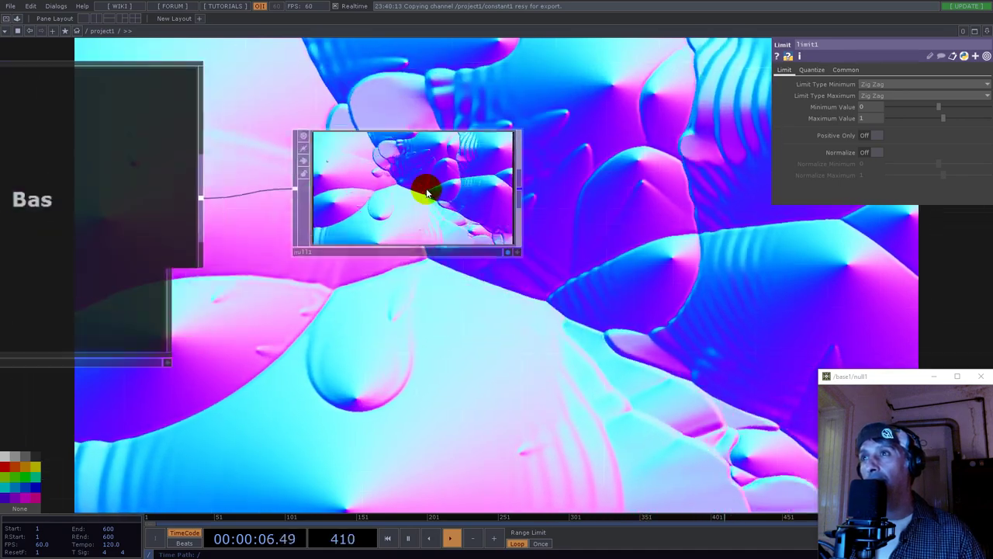
Step: Turn on the node viewer of the Normal_TOP component
{"action": "left_click_drag", "start_coordinate": [417, 191], "coordinate": [523, 153]}
{"action": "left_click_drag", "start_coordinate": [284, 136], "coordinate": [501, 143]}
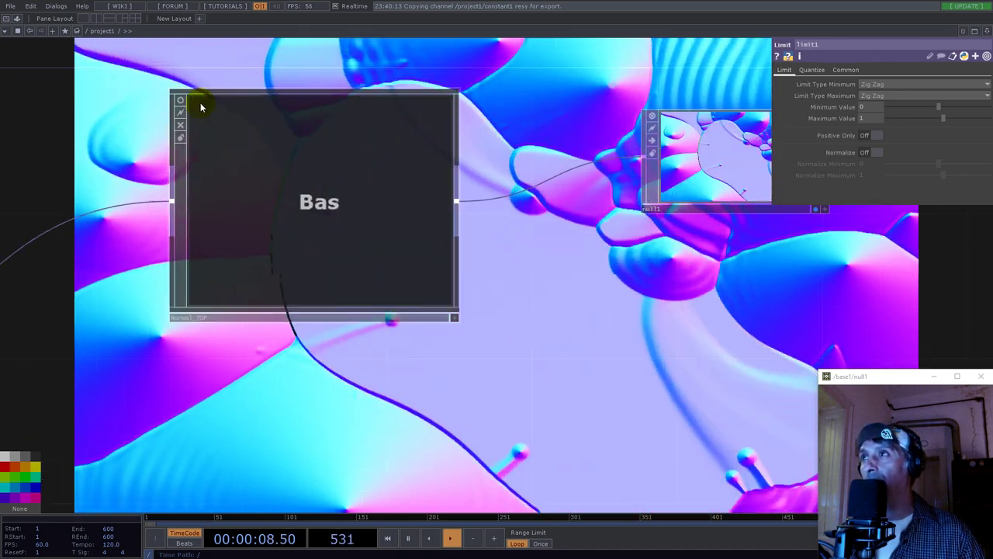
{"action": "left_click", "coordinate": [181, 101]}
{"action": "scroll", "coordinate": [323, 221], "scroll_direction": "down", "scroll_amount": 5}
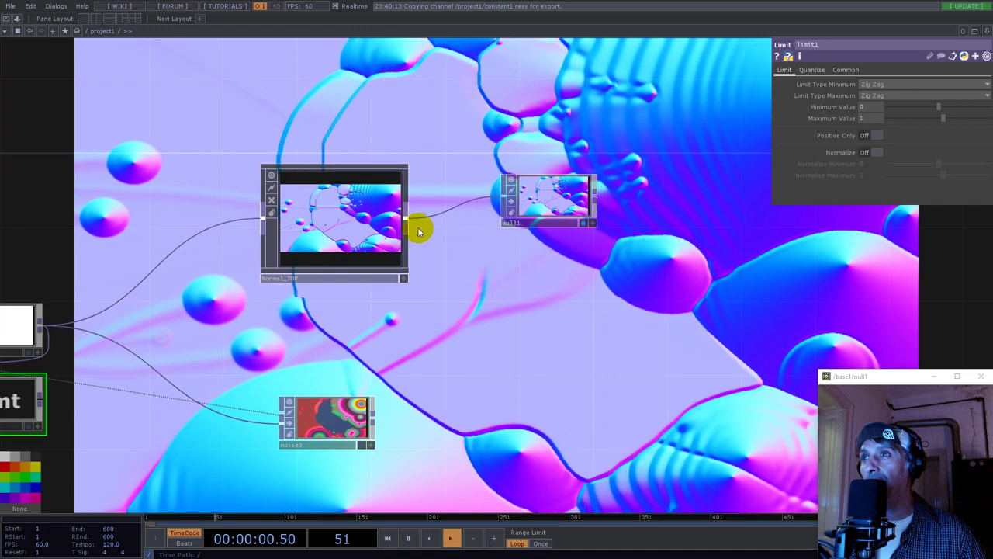
Step: Add a Monochrome TOP fed by Normal_TOP and place it beside that component
{"action": "key", "text": "Tab"}
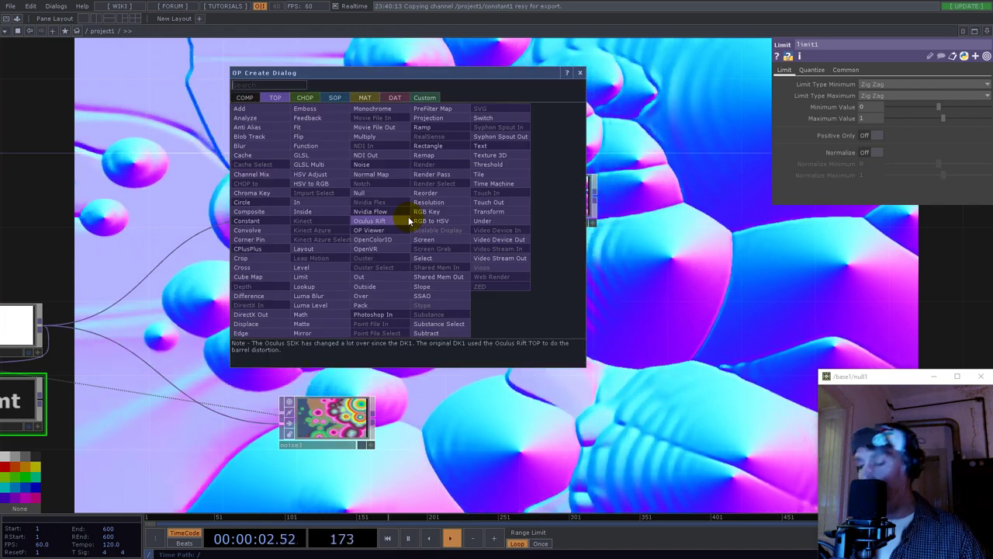
{"action": "type", "text": "me"}
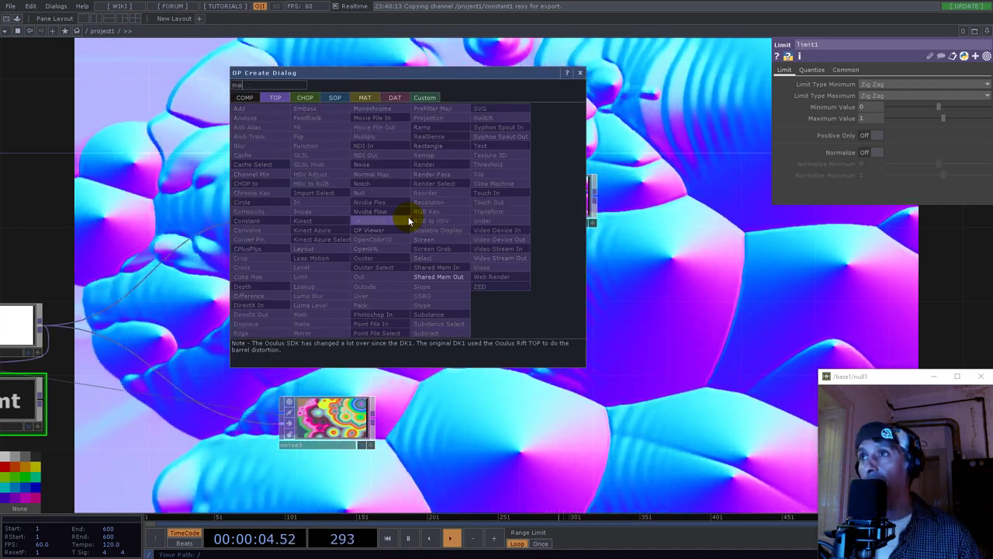
{"action": "left_click", "coordinate": [385, 110]}
{"action": "left_click", "coordinate": [495, 259]}
{"action": "left_click_drag", "start_coordinate": [561, 186], "coordinate": [585, 127]}
{"action": "key", "text": "Delete"}
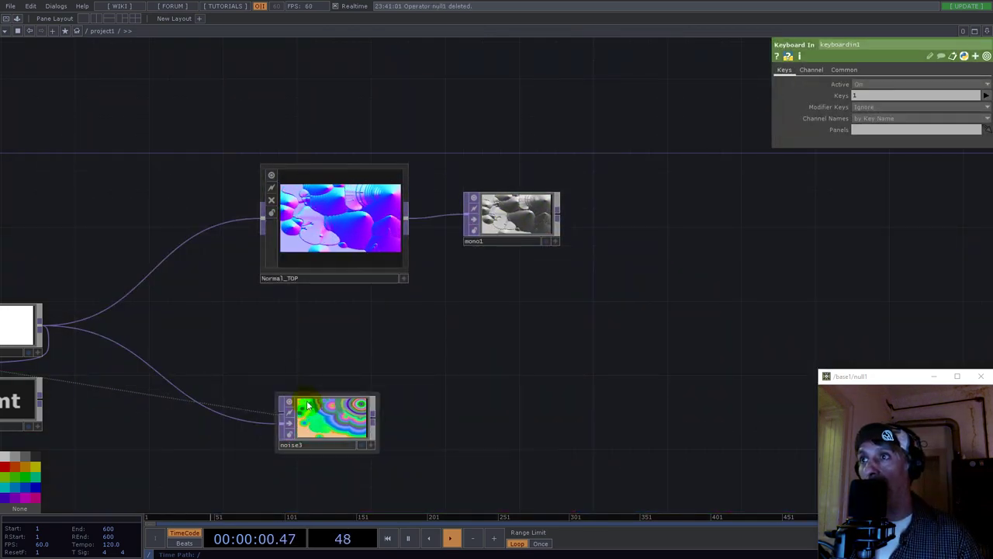
{"action": "key", "text": "ctrl+z"}
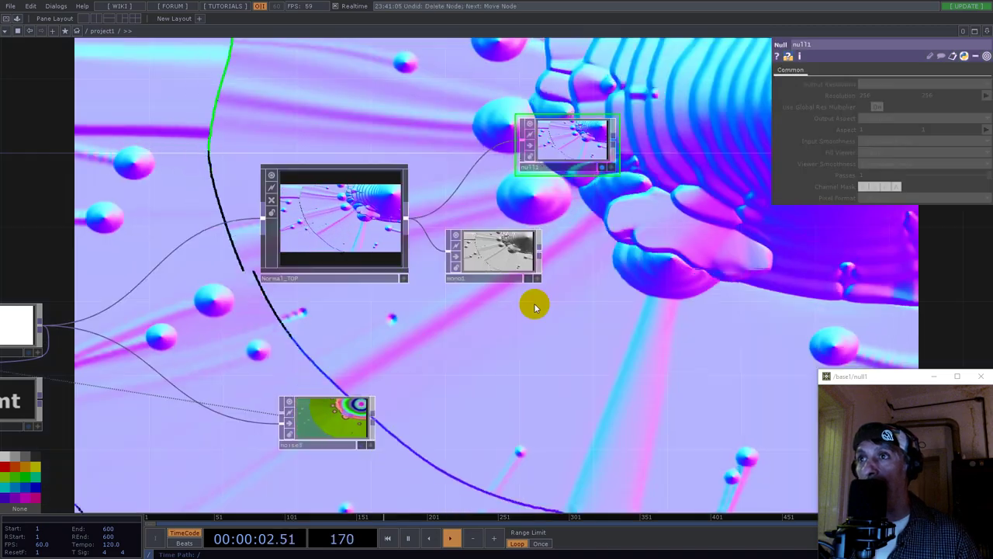
Step: Move null1 farther right of mono1 and wire mono1's output into it in place of Normal_TOP
{"action": "left_click_drag", "start_coordinate": [572, 145], "coordinate": [825, 265]}
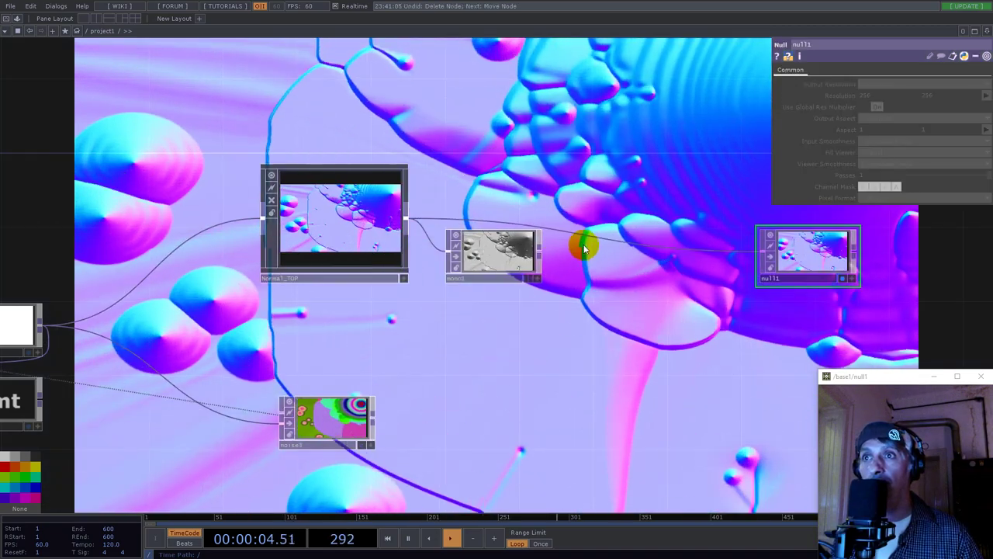
{"action": "left_click_drag", "start_coordinate": [541, 252], "coordinate": [641, 250]}
{"action": "left_click_drag", "start_coordinate": [546, 254], "coordinate": [614, 244]}
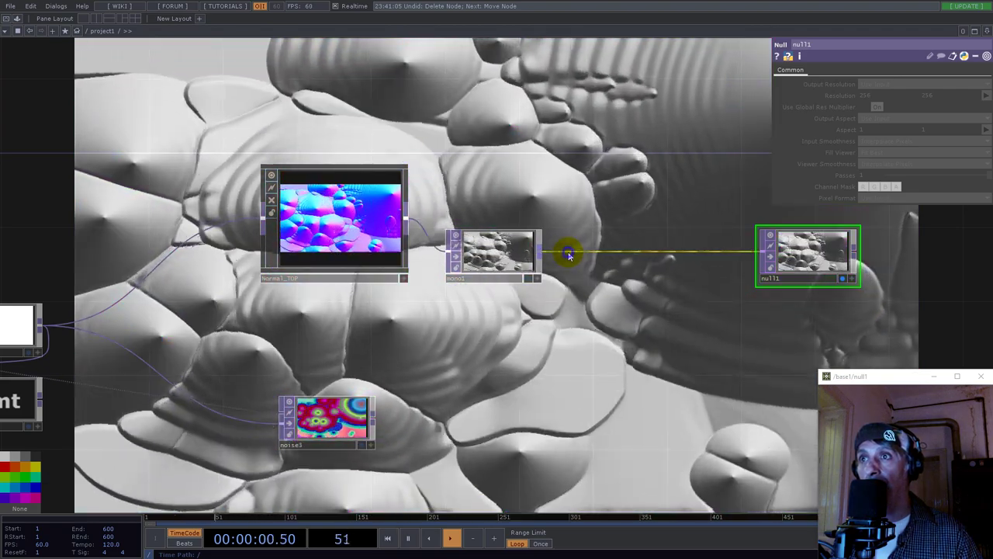
Step: Insert a Composite TOP on the wire between mono1 and null1
{"action": "right_click", "coordinate": [571, 251]}
{"action": "left_click", "coordinate": [594, 246]}
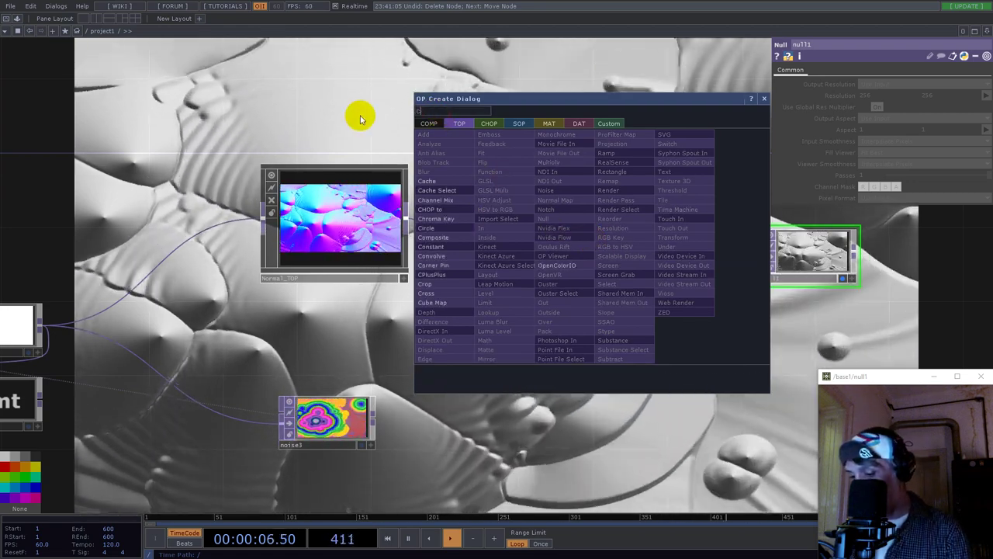
{"action": "left_click", "coordinate": [435, 237]}
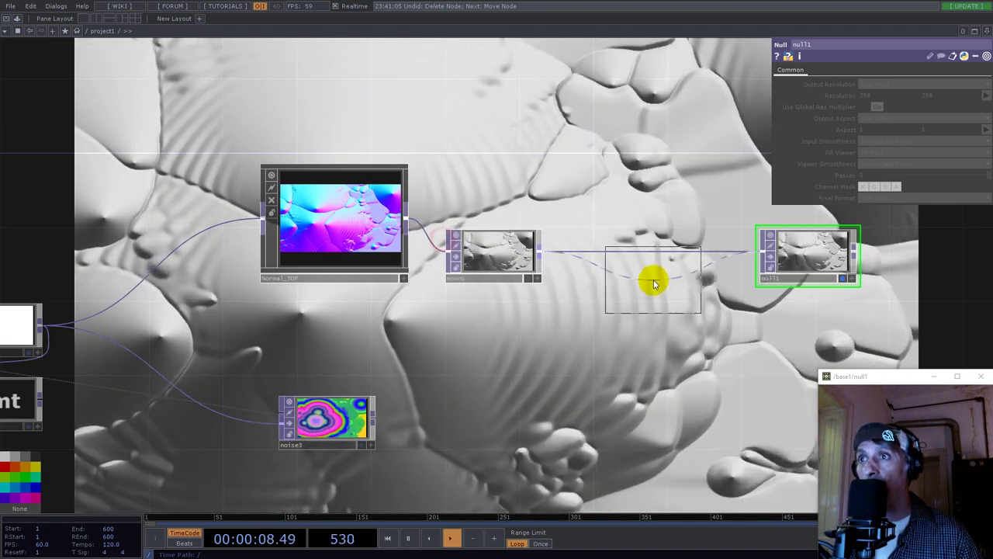
{"action": "left_click", "coordinate": [623, 310]}
Step: Connect noise3 as the second input of comp1 and align noise3 beneath mono1
{"action": "left_click_drag", "start_coordinate": [375, 419], "coordinate": [472, 361]}
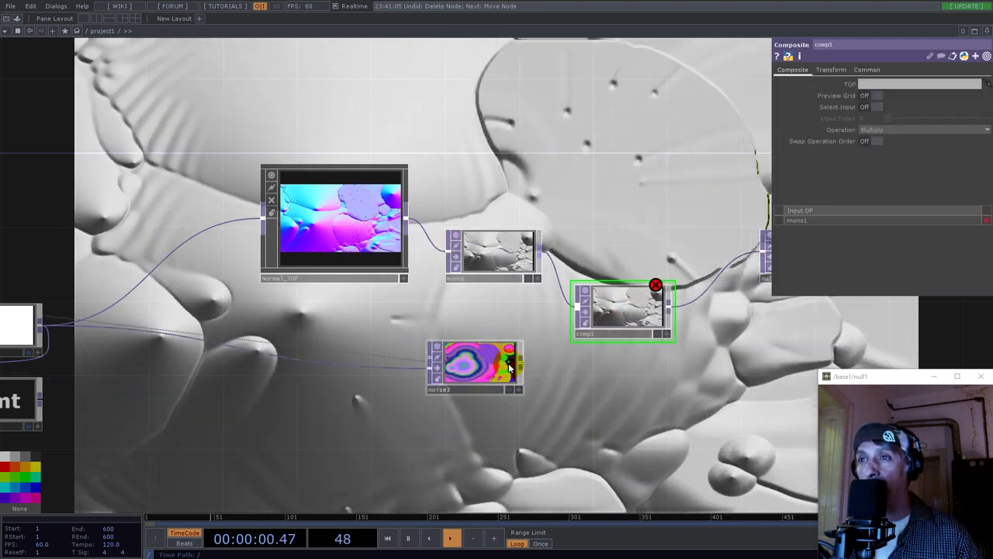
{"action": "left_click_drag", "start_coordinate": [583, 314], "coordinate": [644, 299]}
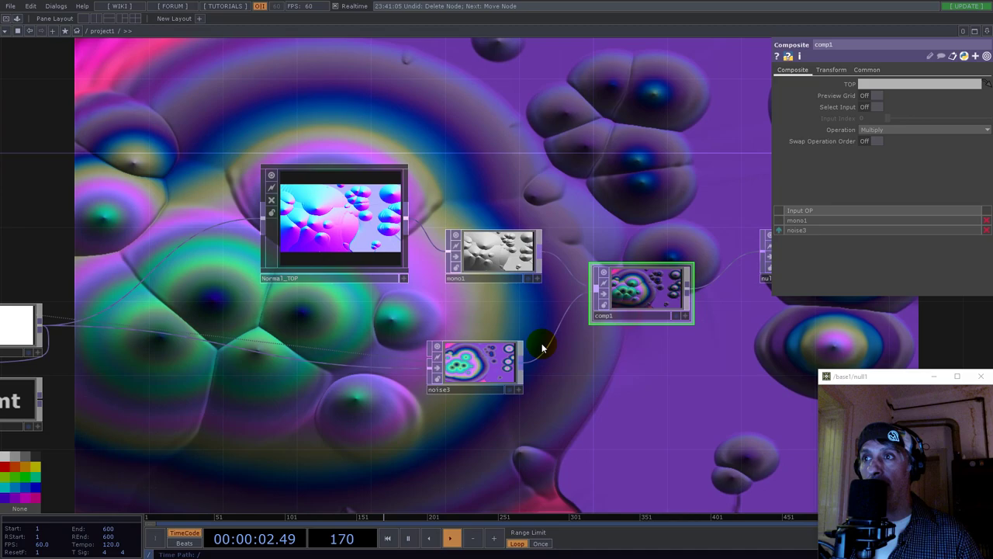
{"action": "left_click_drag", "start_coordinate": [492, 365], "coordinate": [510, 365]}
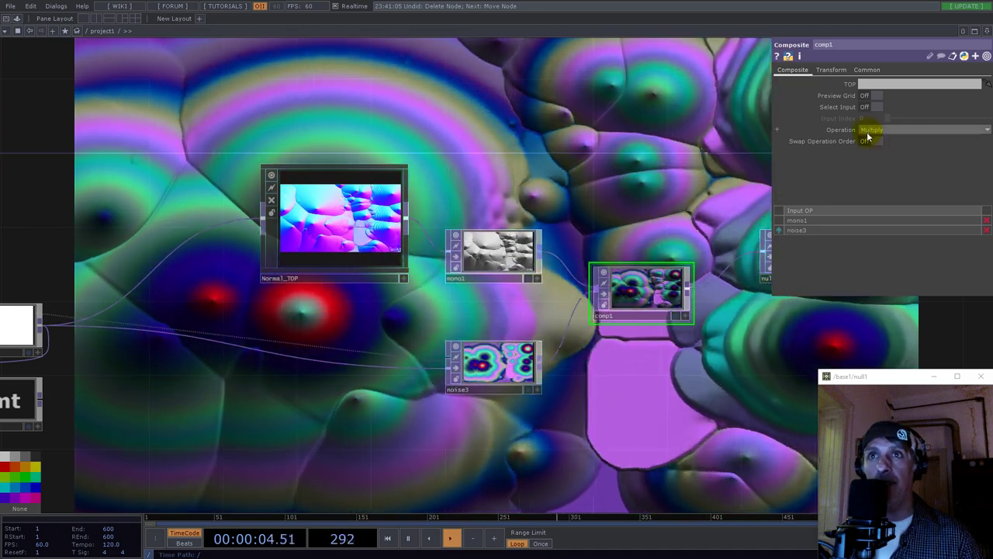
Step: Set comp1's Operation to Minimum
{"action": "left_click", "coordinate": [869, 130]}
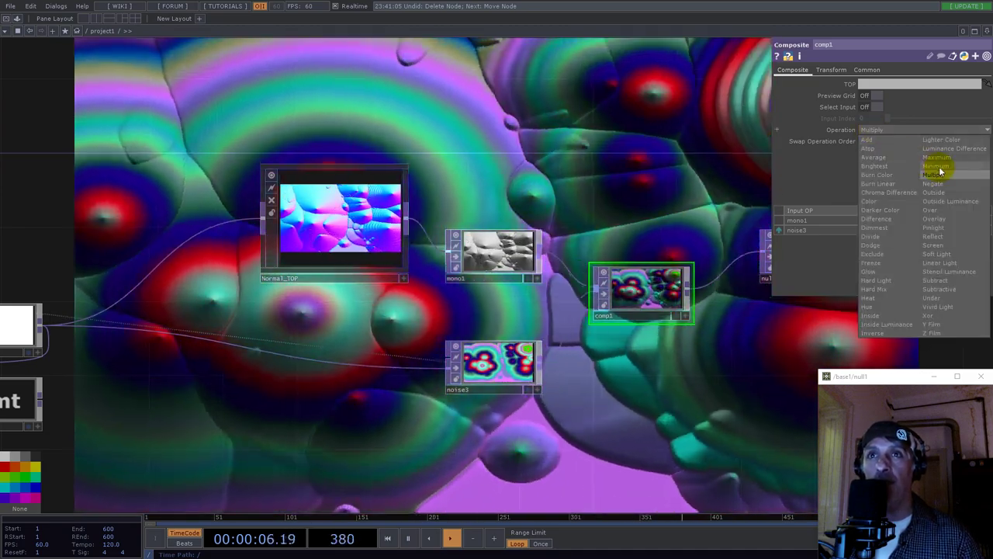
{"action": "left_click", "coordinate": [936, 158]}
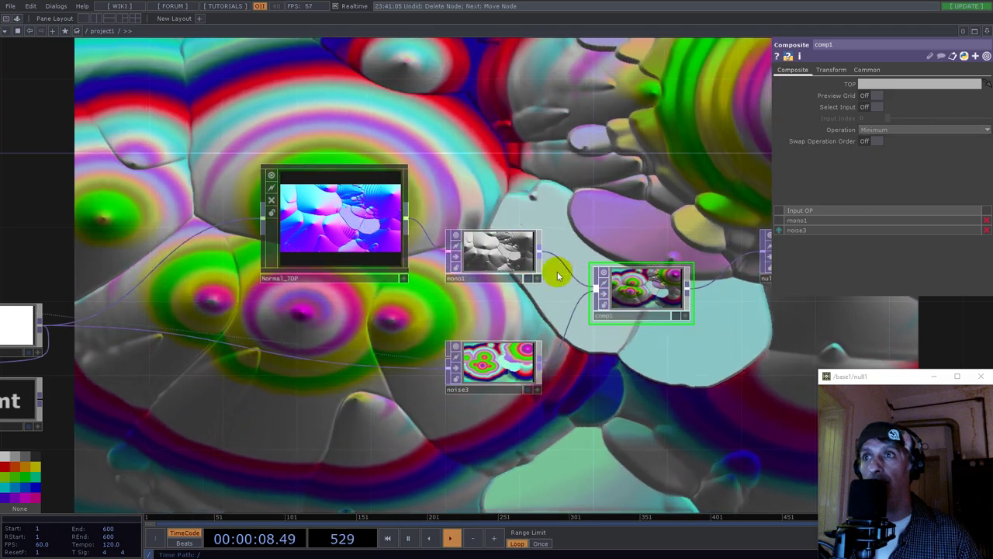
Step: Duplicate the noise3 node and place the copy above mono1
{"action": "scroll", "coordinate": [528, 304], "scroll_direction": "down", "scroll_amount": 5}
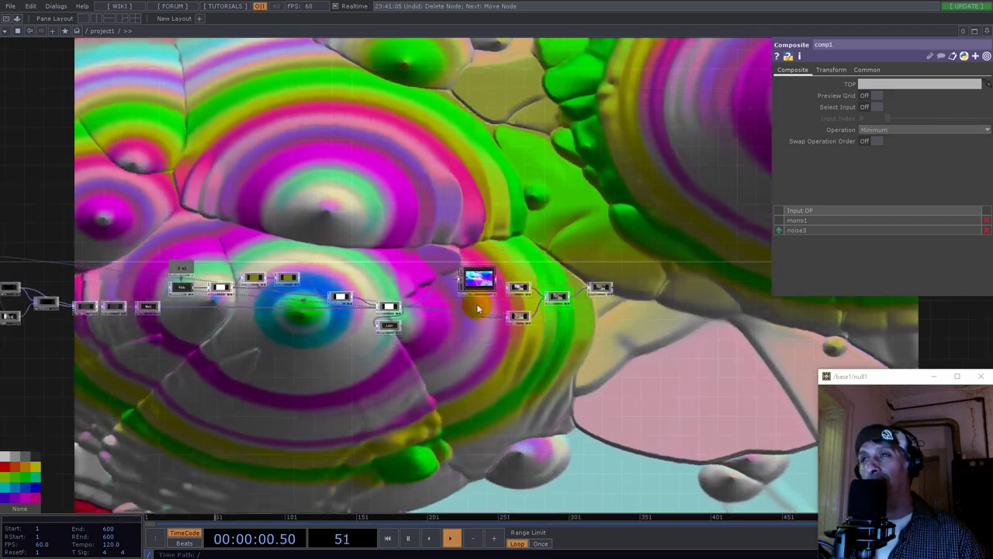
{"action": "scroll", "coordinate": [508, 285], "scroll_direction": "up", "scroll_amount": 6}
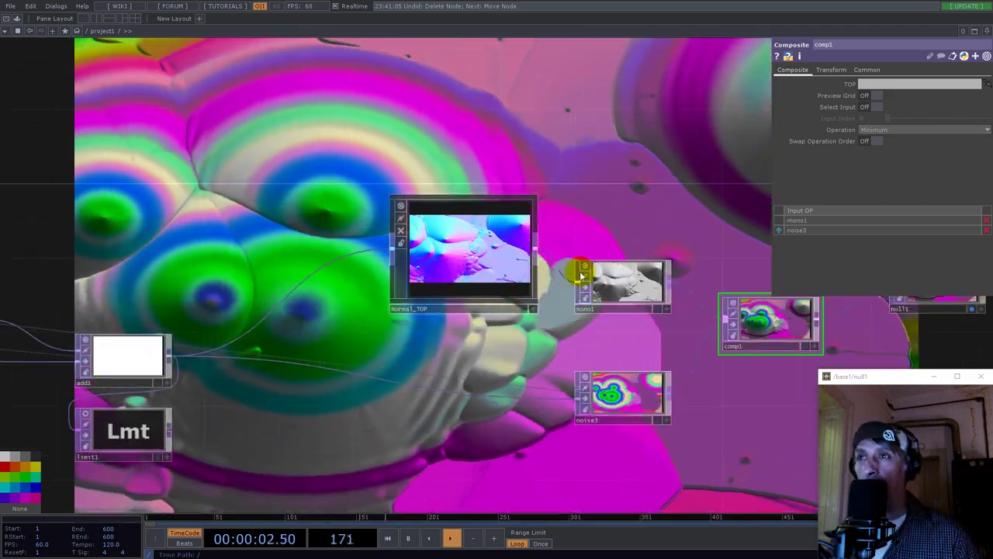
{"action": "scroll", "coordinate": [643, 289], "scroll_direction": "up", "scroll_amount": 2}
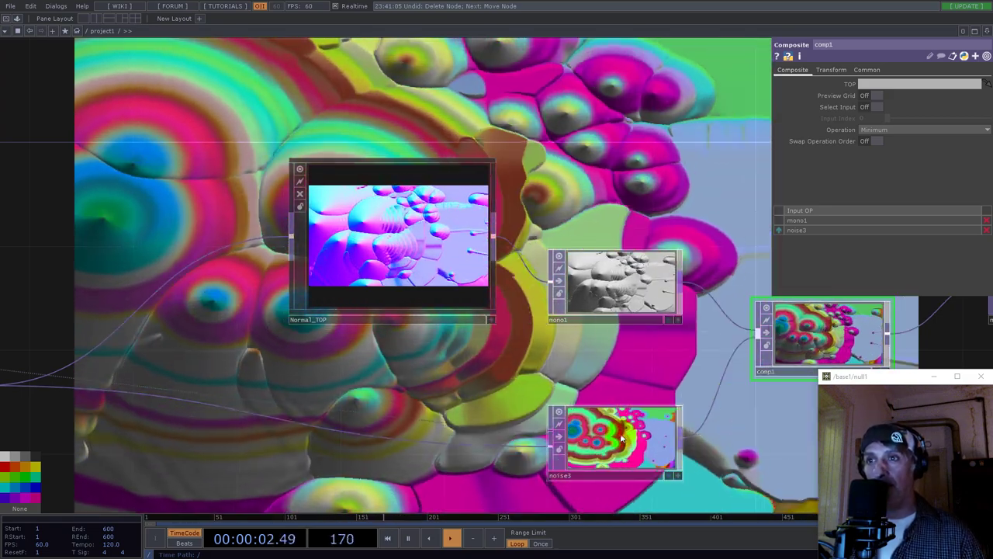
{"action": "left_click", "coordinate": [619, 431]}
{"action": "key", "text": "ctrl+c"}
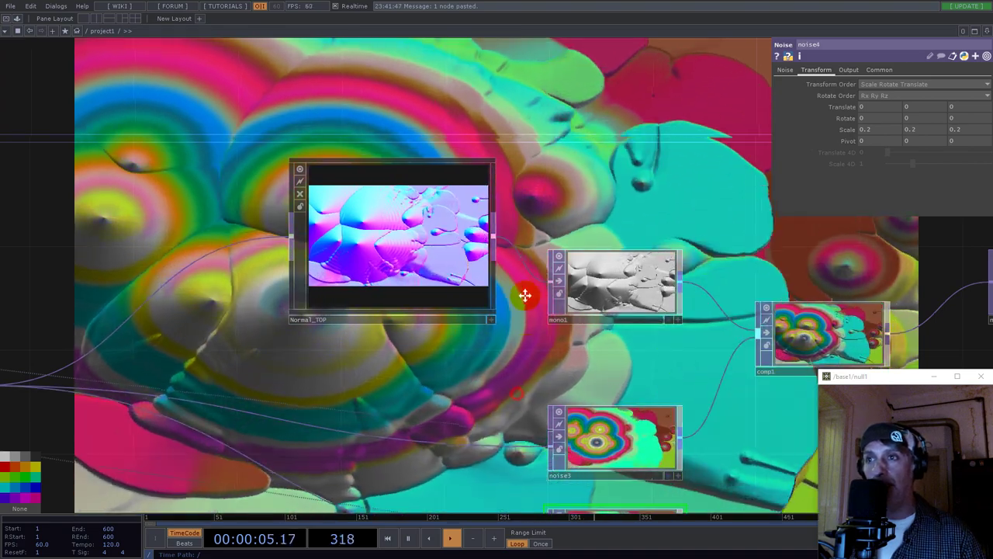
{"action": "left_click_drag", "start_coordinate": [525, 295], "coordinate": [533, 185]}
{"action": "key", "text": "ctrl+v"}
{"action": "left_click_drag", "start_coordinate": [662, 428], "coordinate": [639, 82]}
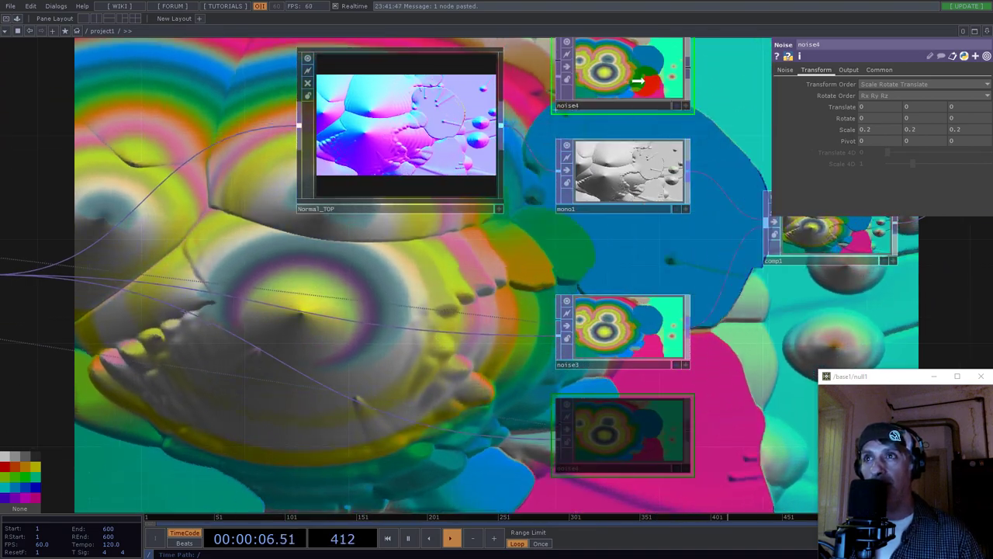
Step: Wire Normal_TOP's output into noise4's Noise Coordinate Map input
{"action": "left_click_drag", "start_coordinate": [725, 104], "coordinate": [645, 357]}
{"action": "left_click_drag", "start_coordinate": [461, 346], "coordinate": [506, 311]}
{"action": "left_click", "coordinate": [506, 311]}
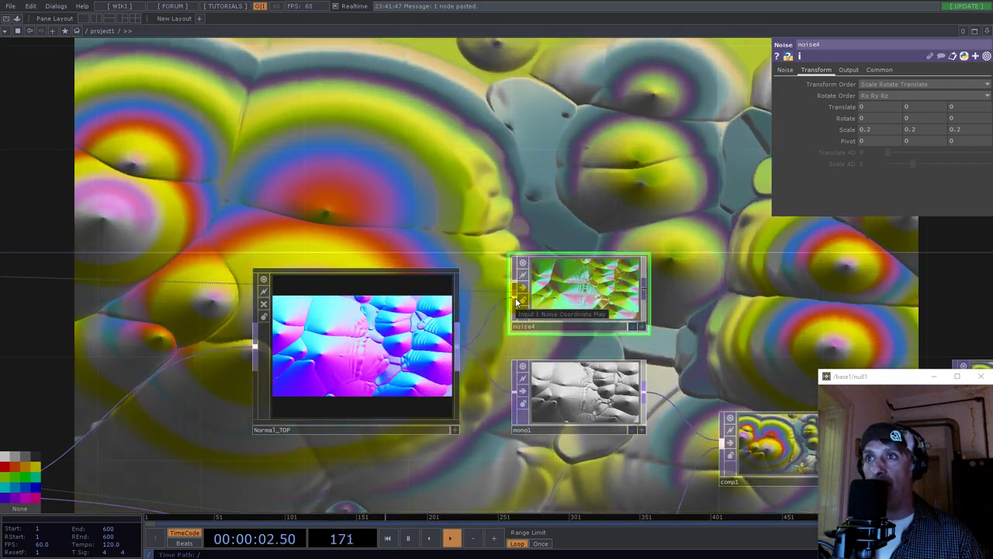
Step: Turn on Monochrome for noise4 and inspect its grayscale relief pattern up close
{"action": "scroll", "coordinate": [576, 291], "scroll_direction": "up", "scroll_amount": 5}
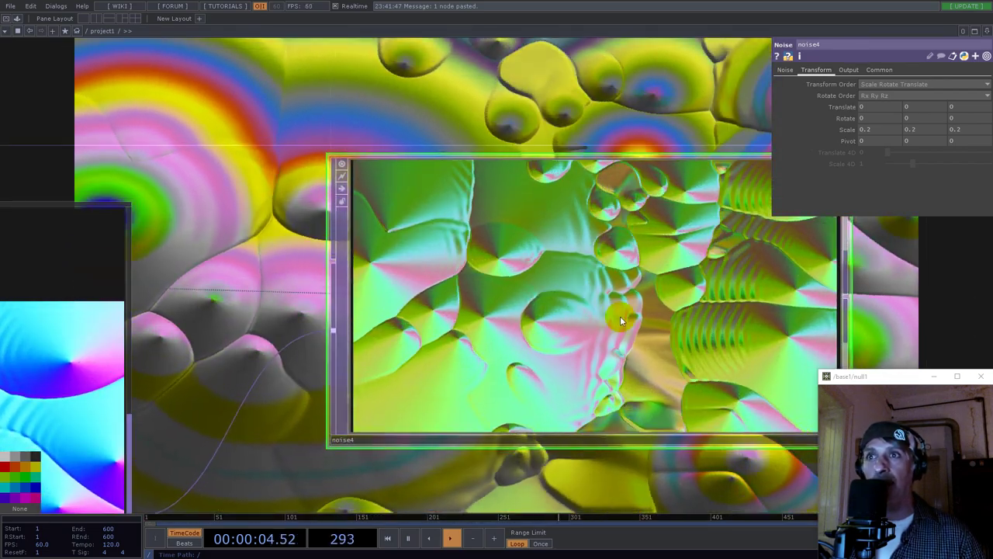
{"action": "left_click", "coordinate": [787, 71]}
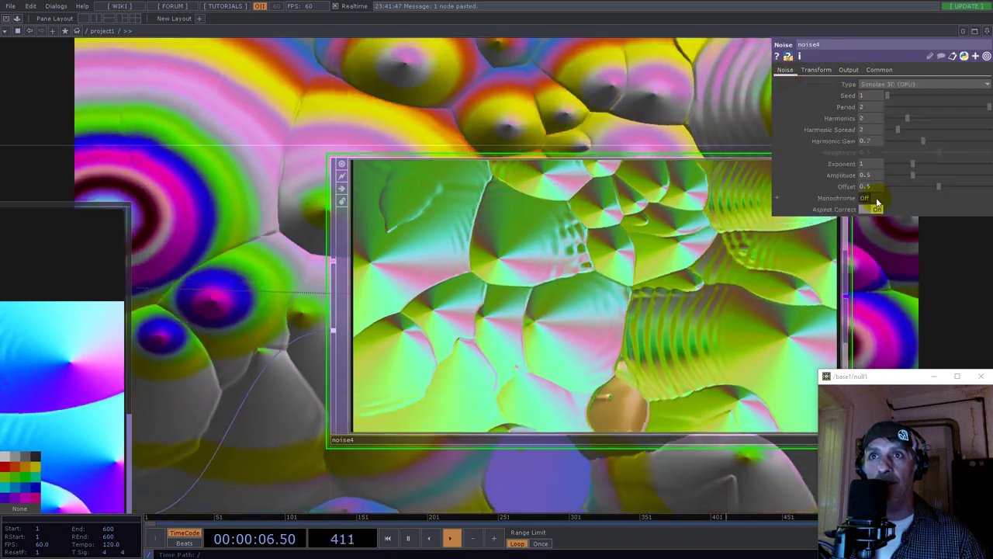
{"action": "left_click", "coordinate": [873, 198]}
{"action": "scroll", "coordinate": [571, 248], "scroll_direction": "down", "scroll_amount": 3}
{"action": "scroll", "coordinate": [502, 250], "scroll_direction": "up", "scroll_amount": 5}
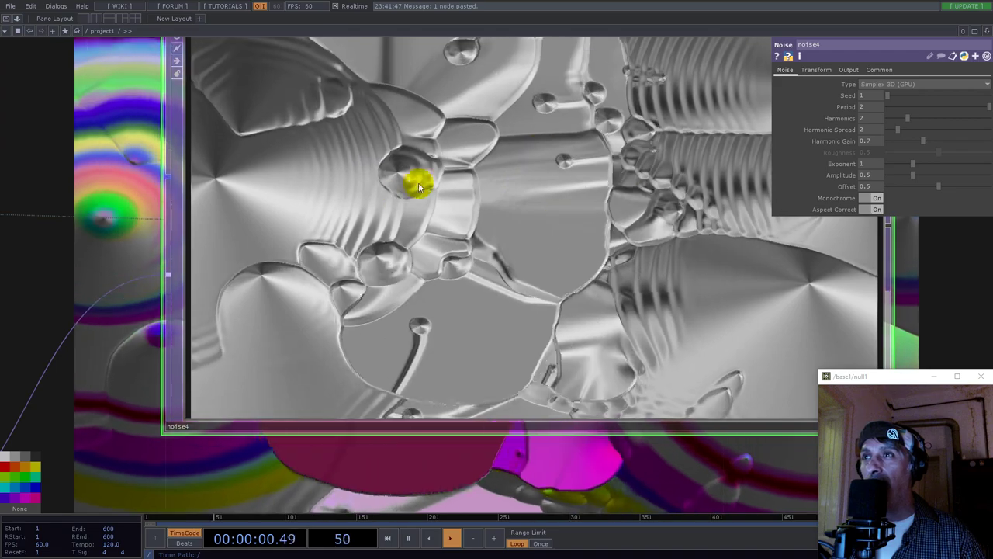
{"action": "scroll", "coordinate": [465, 205], "scroll_direction": "down", "scroll_amount": 4}
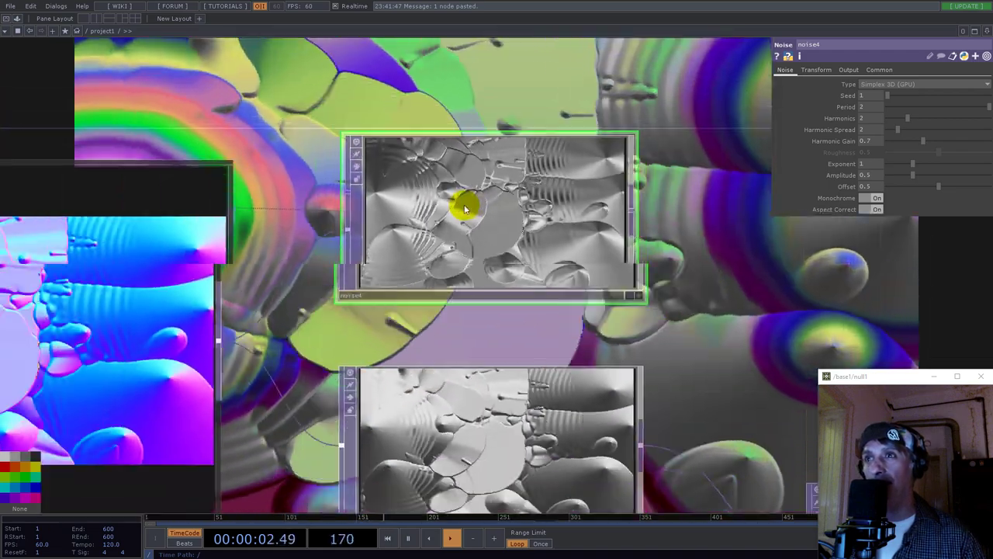
Step: Add a Composite TOP fed by noise4 and place it to the right of noise4, above comp1
{"action": "key", "text": "Tab"}
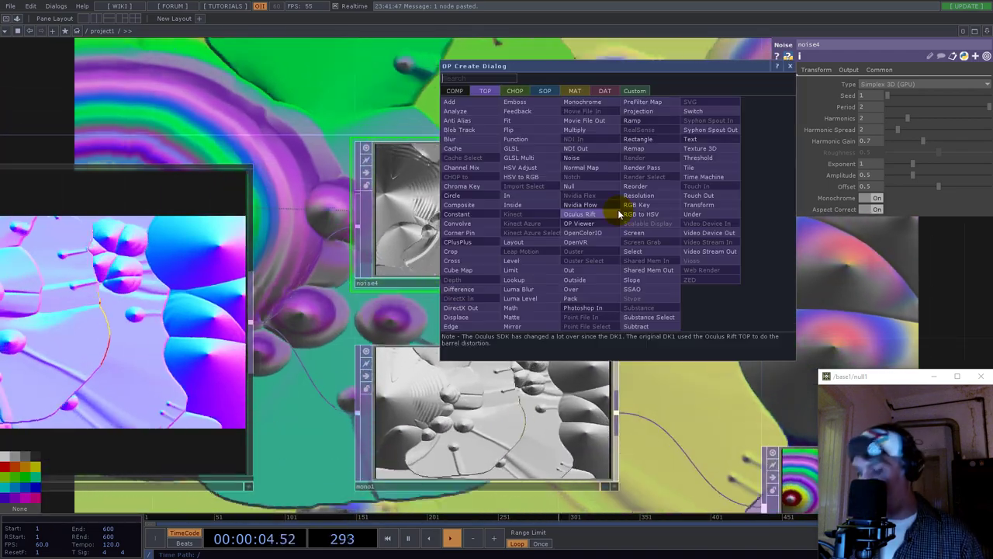
{"action": "type", "text": "com"}
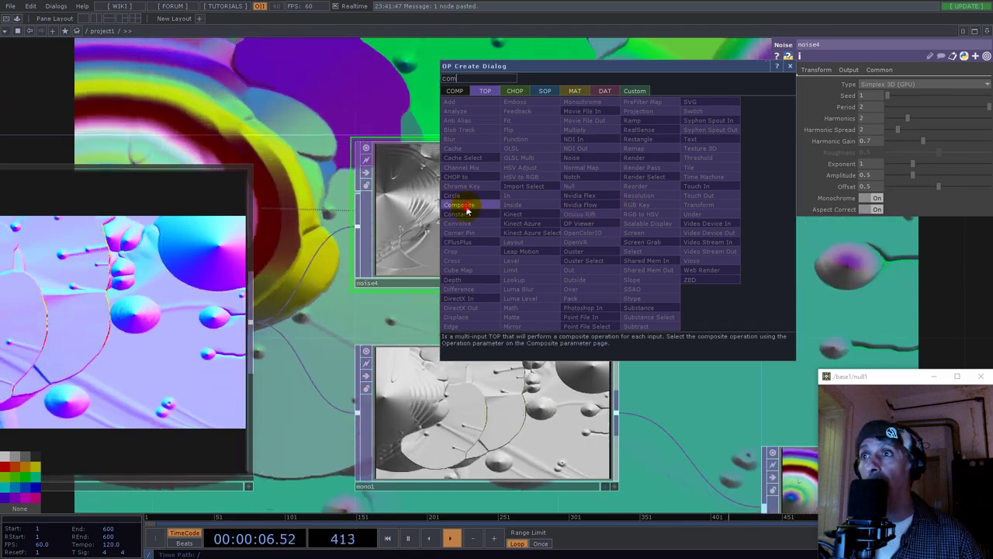
{"action": "left_click", "coordinate": [459, 204]}
{"action": "left_click", "coordinate": [850, 310]}
{"action": "scroll", "coordinate": [451, 283], "scroll_direction": "down", "scroll_amount": 5}
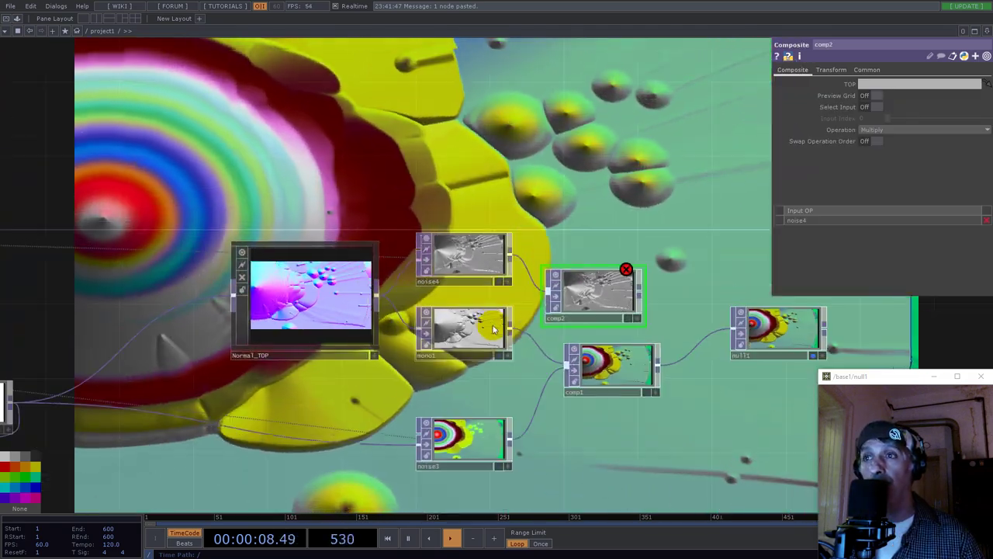
Step: Wire mono1's output into comp2 as its second input, after noise4
{"action": "left_click_drag", "start_coordinate": [510, 328], "coordinate": [548, 302]}
{"action": "scroll", "coordinate": [634, 314], "scroll_direction": "up", "scroll_amount": 3}
{"action": "scroll", "coordinate": [635, 315], "scroll_direction": "down", "scroll_amount": 5}
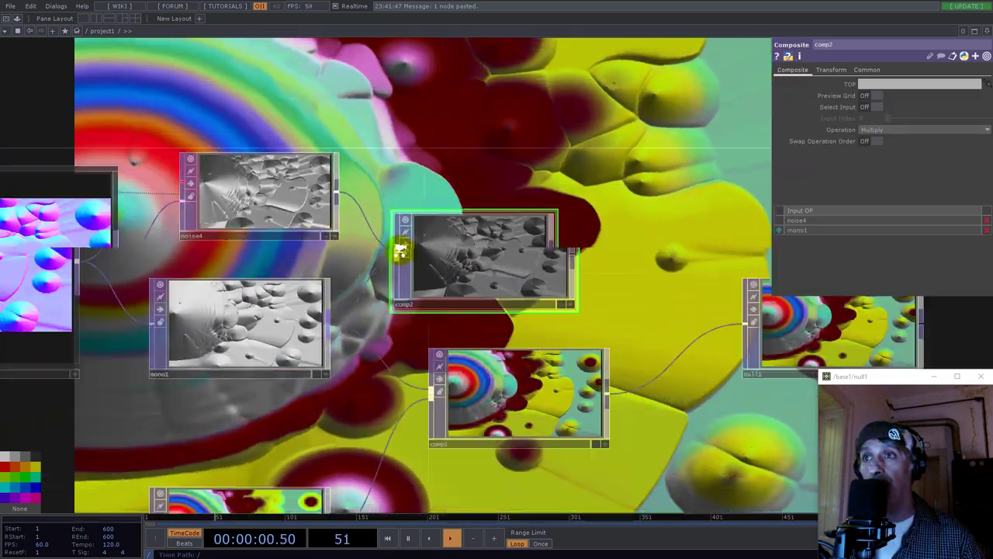
Step: Feed comp2 into comp1 in place of mono1, and spread out null1, comp1 and noise3 to make room
{"action": "right_click_drag", "start_coordinate": [468, 309], "coordinate": [466, 303]}
{"action": "left_click_drag", "start_coordinate": [591, 314], "coordinate": [776, 295]}
{"action": "left_click_drag", "start_coordinate": [492, 249], "coordinate": [514, 299]}
{"action": "left_click", "coordinate": [649, 309]}
{"action": "left_click_drag", "start_coordinate": [334, 401], "coordinate": [465, 401]}
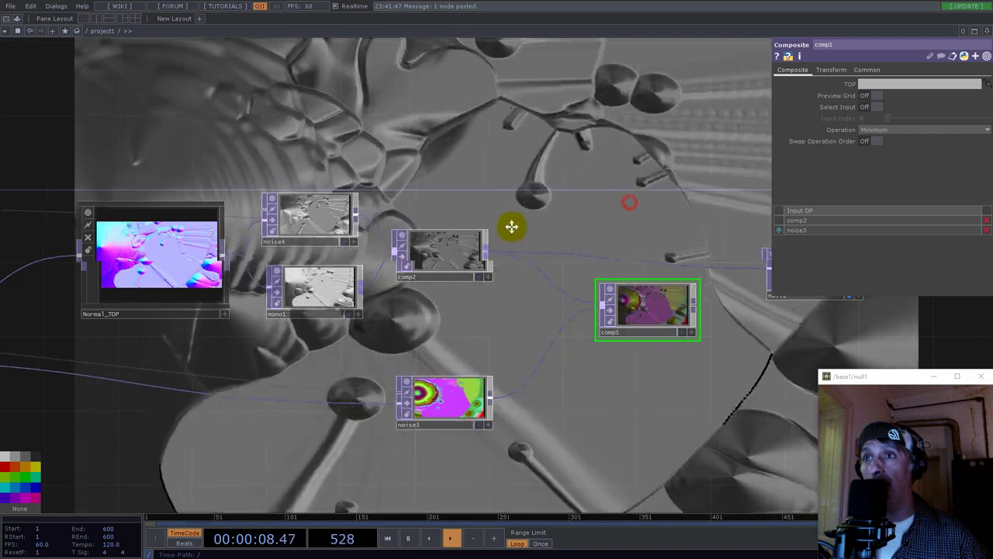
Step: Wire comp1's output into null1 and space comp1 and null1 farther along the chain
{"action": "left_click_drag", "start_coordinate": [630, 203], "coordinate": [512, 226]}
{"action": "left_click_drag", "start_coordinate": [636, 298], "coordinate": [651, 297]}
{"action": "left_click_drag", "start_coordinate": [722, 300], "coordinate": [758, 300]}
{"action": "left_click_drag", "start_coordinate": [481, 224], "coordinate": [576, 245]}
Step: Lower noise4's Period to about 0.31
{"action": "scroll", "coordinate": [397, 296], "scroll_direction": "up", "scroll_amount": 4}
{"action": "scroll", "coordinate": [397, 295], "scroll_direction": "down", "scroll_amount": 5}
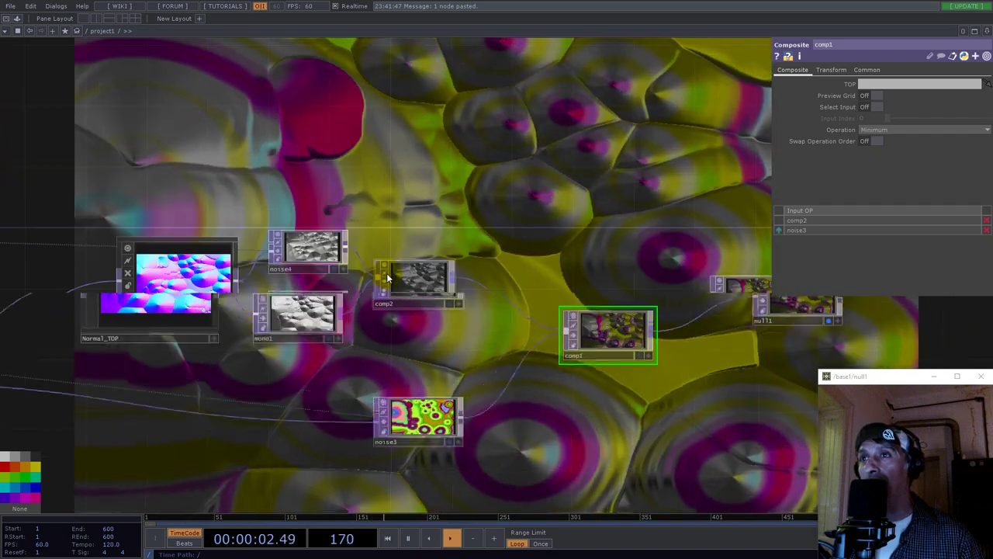
{"action": "left_click_drag", "start_coordinate": [406, 288], "coordinate": [471, 282]}
{"action": "scroll", "coordinate": [359, 232], "scroll_direction": "up", "scroll_amount": 4}
{"action": "left_click", "coordinate": [310, 269]}
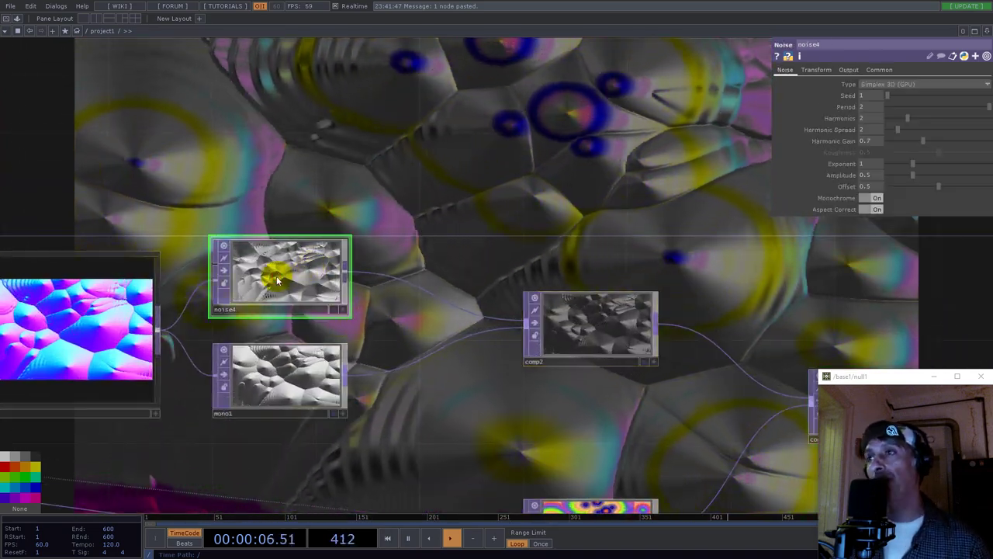
{"action": "left_click_drag", "start_coordinate": [986, 107], "coordinate": [905, 110]}
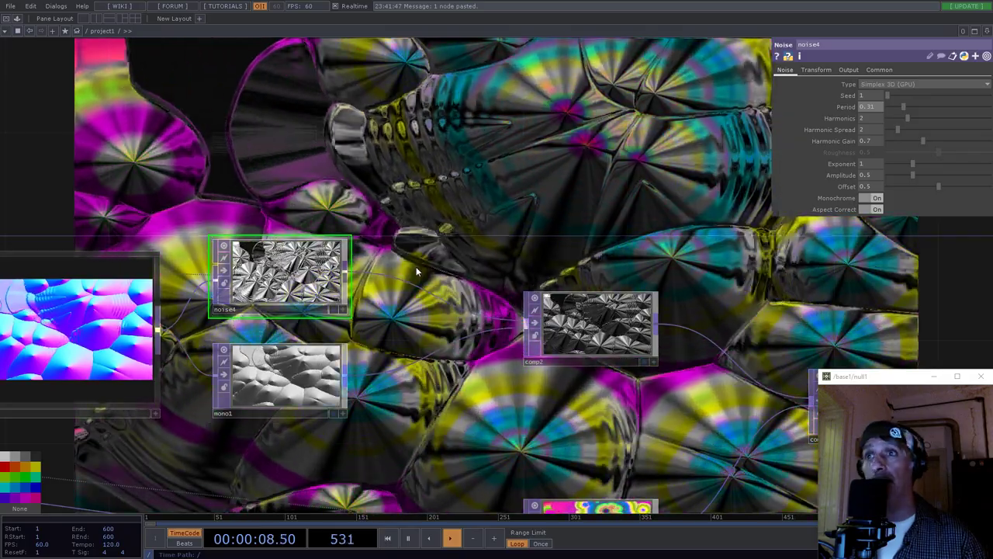
Step: Move comp2 closer to its inputs, set its Operation to Maximum after trying Minimum, and inspect its relief up close
{"action": "left_click_drag", "start_coordinate": [613, 333], "coordinate": [532, 330]}
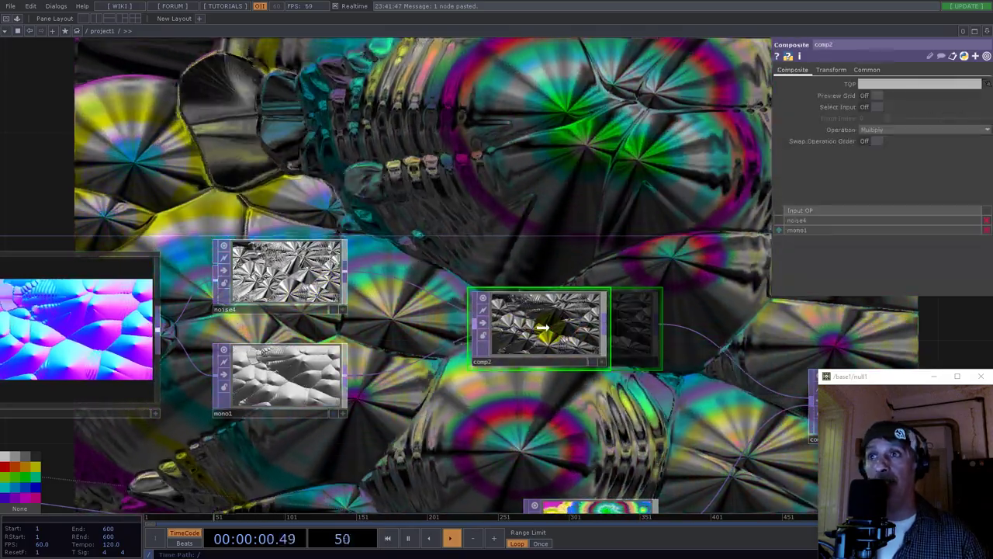
{"action": "left_click", "coordinate": [906, 131]}
{"action": "left_click", "coordinate": [944, 168]}
{"action": "left_click", "coordinate": [924, 132]}
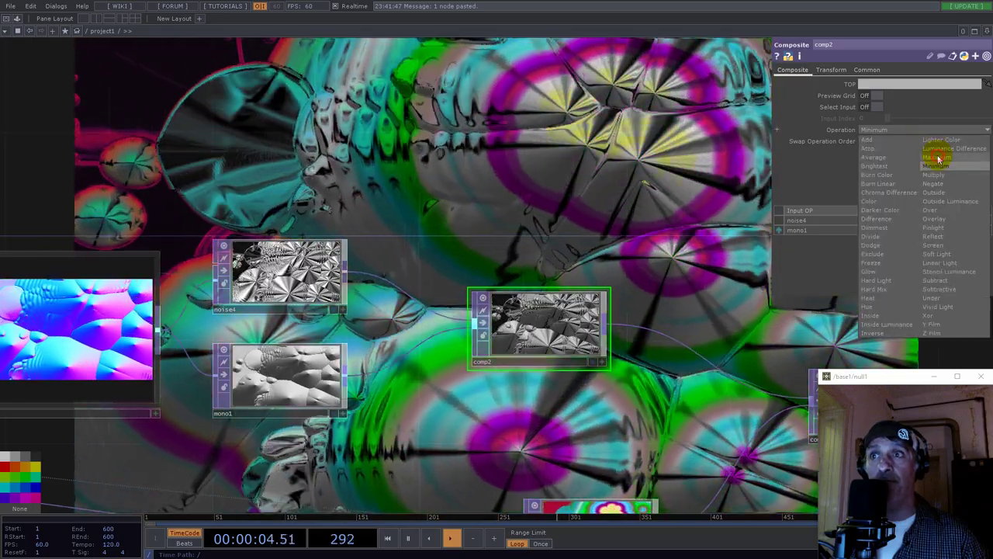
{"action": "left_click", "coordinate": [939, 159]}
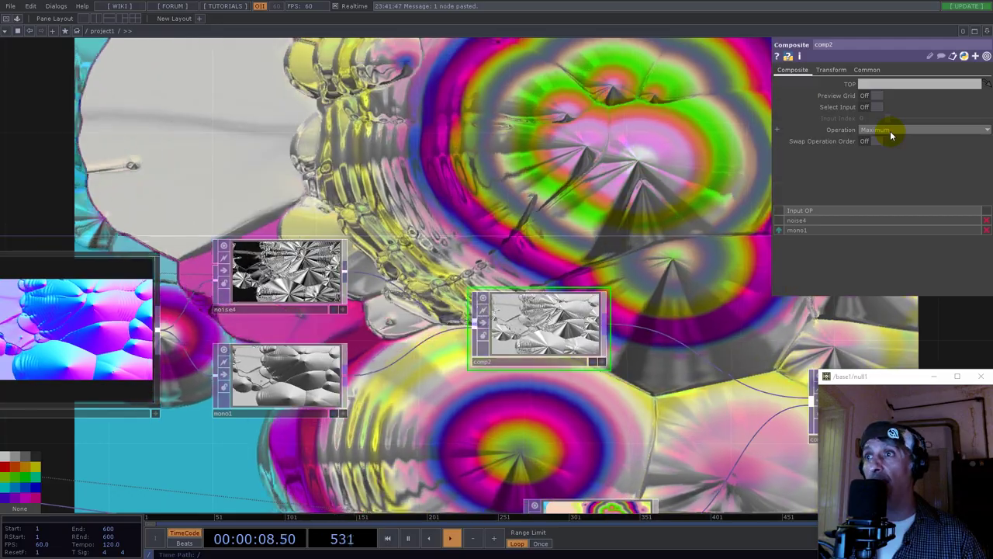
{"action": "scroll", "coordinate": [549, 346], "scroll_direction": "up", "scroll_amount": 3}
{"action": "scroll", "coordinate": [548, 348], "scroll_direction": "up", "scroll_amount": 5}
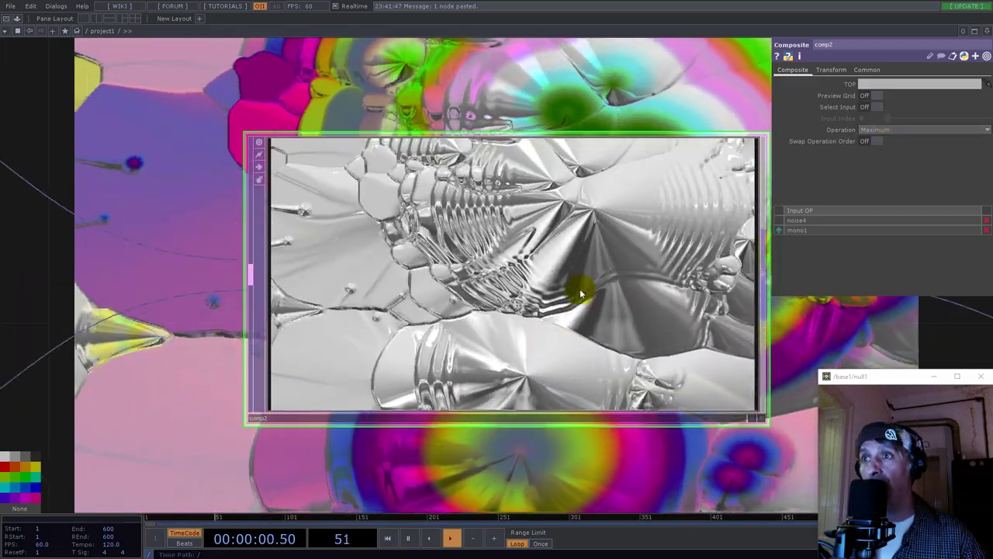
{"action": "scroll", "coordinate": [555, 273], "scroll_direction": "down", "scroll_amount": 4}
{"action": "scroll", "coordinate": [559, 275], "scroll_direction": "up", "scroll_amount": 6}
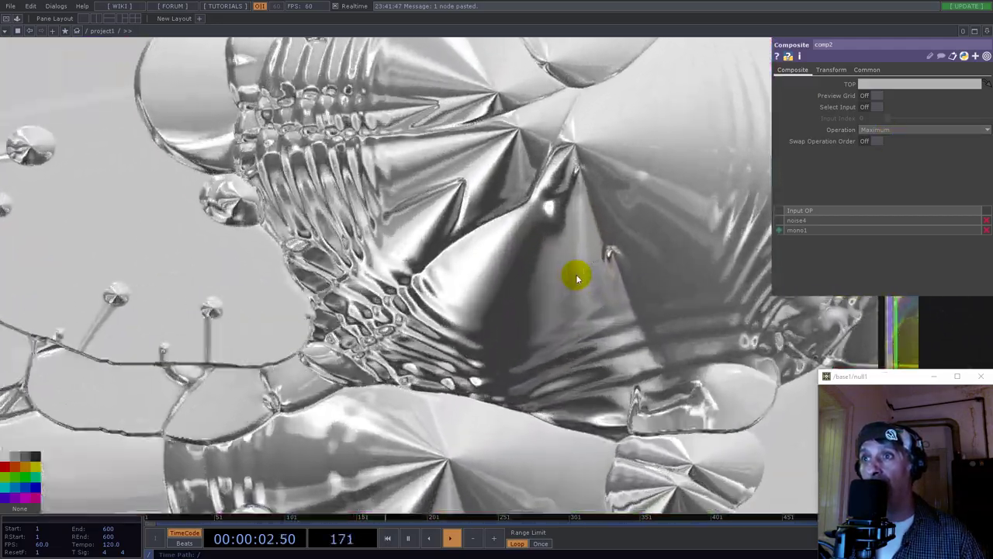
{"action": "scroll", "coordinate": [489, 266], "scroll_direction": "down", "scroll_amount": 4}
{"action": "scroll", "coordinate": [513, 261], "scroll_direction": "down", "scroll_amount": 6}
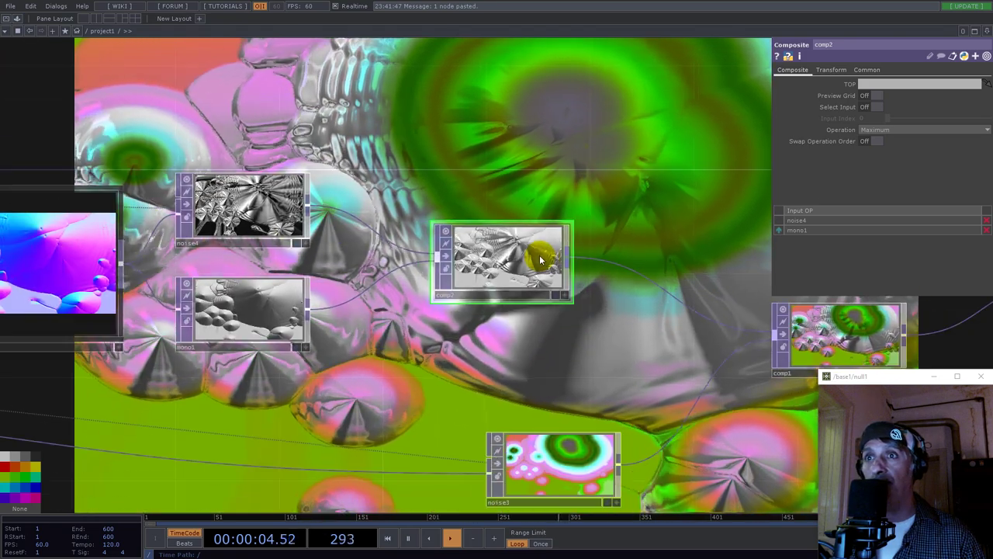
Step: Set comp1's Operation to Multiply
{"action": "left_click_drag", "start_coordinate": [617, 328], "coordinate": [361, 310]}
{"action": "left_click", "coordinate": [566, 316]}
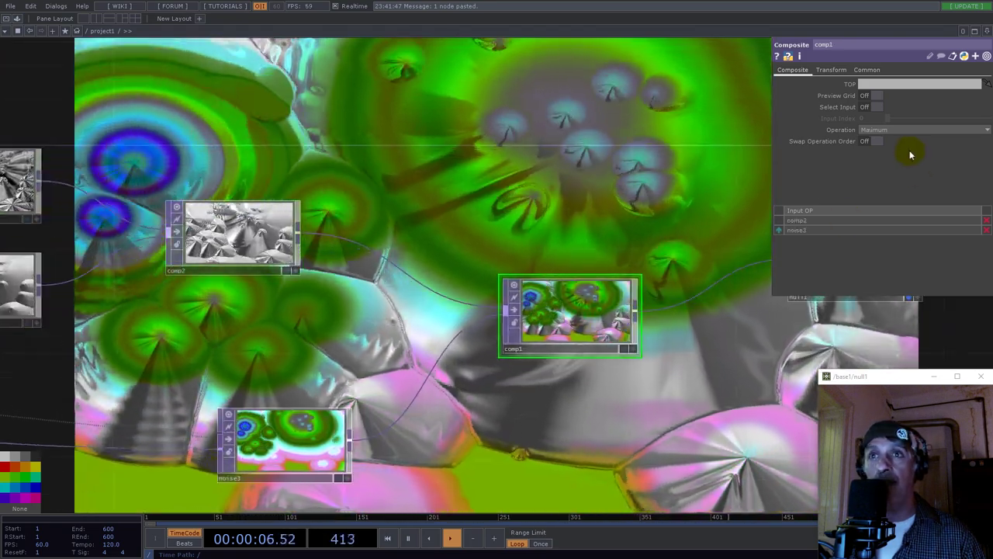
{"action": "left_click", "coordinate": [907, 130]}
{"action": "left_click", "coordinate": [942, 176]}
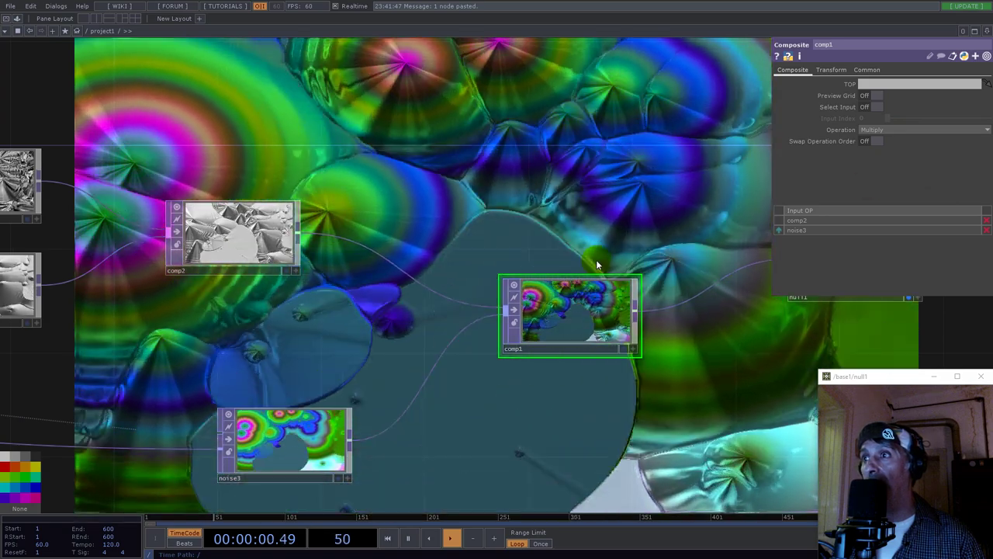
Step: Move noise3 back along the network to sit below Normal_TOP
{"action": "scroll", "coordinate": [538, 274], "scroll_direction": "down", "scroll_amount": 5}
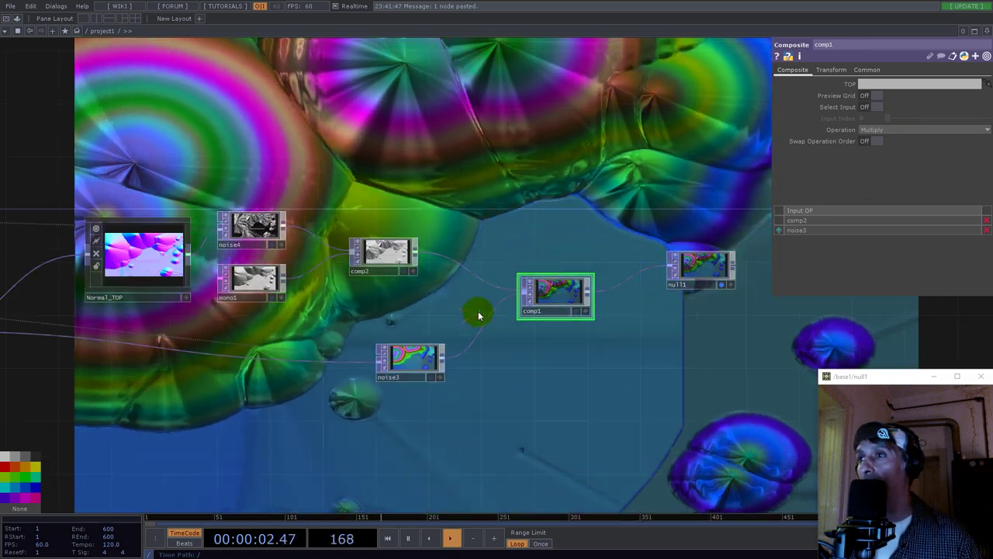
{"action": "left_click_drag", "start_coordinate": [423, 358], "coordinate": [396, 355]}
{"action": "left_click_drag", "start_coordinate": [401, 320], "coordinate": [680, 264]}
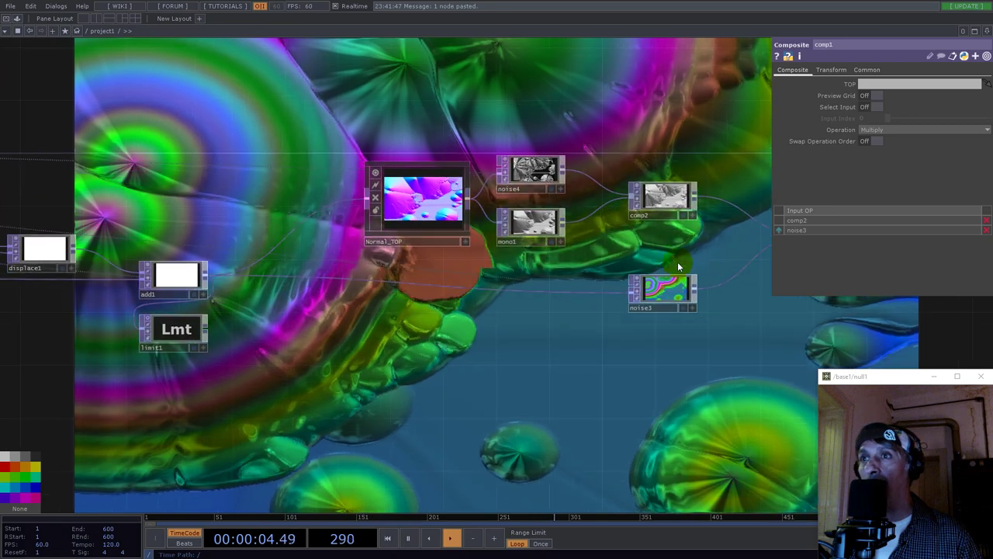
{"action": "left_click_drag", "start_coordinate": [649, 304], "coordinate": [454, 333]}
Step: Lower slope1's Strength to about 0.2
{"action": "left_click_drag", "start_coordinate": [450, 373], "coordinate": [798, 357]}
{"action": "left_click_drag", "start_coordinate": [550, 241], "coordinate": [561, 240]}
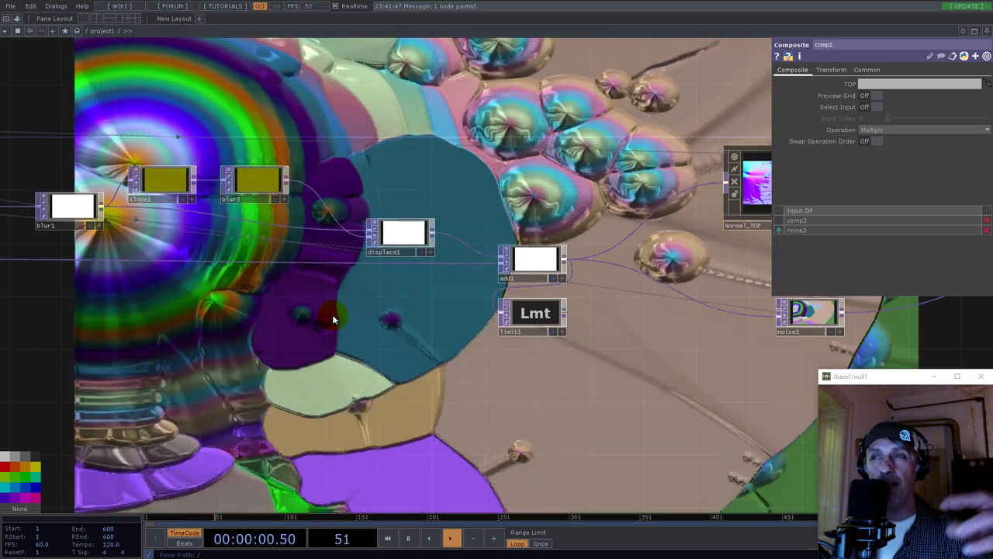
{"action": "scroll", "coordinate": [556, 230], "scroll_direction": "down", "scroll_amount": 3}
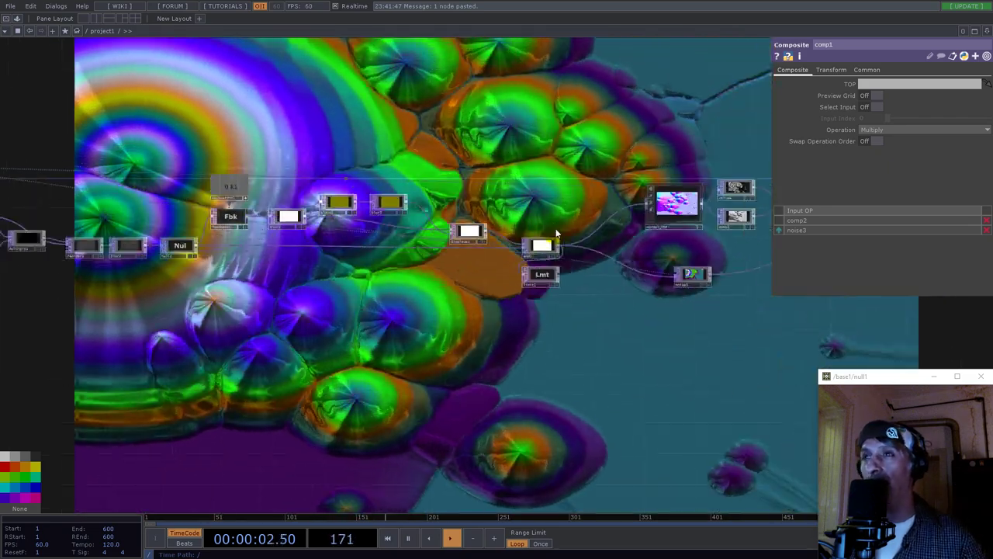
{"action": "scroll", "coordinate": [336, 191], "scroll_direction": "up", "scroll_amount": 3}
{"action": "scroll", "coordinate": [342, 198], "scroll_direction": "up", "scroll_amount": 2}
{"action": "left_click", "coordinate": [371, 212]}
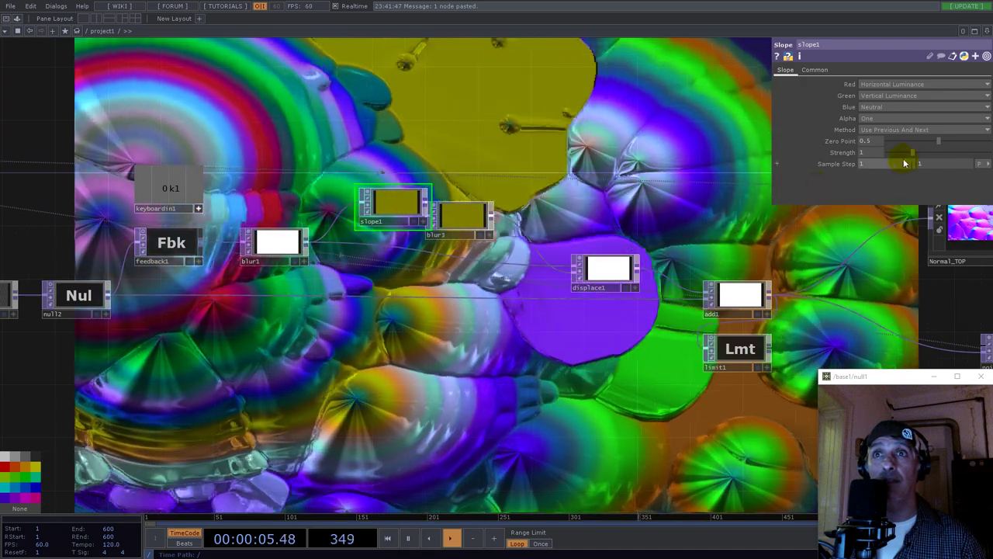
{"action": "left_click_drag", "start_coordinate": [913, 153], "coordinate": [898, 155]}
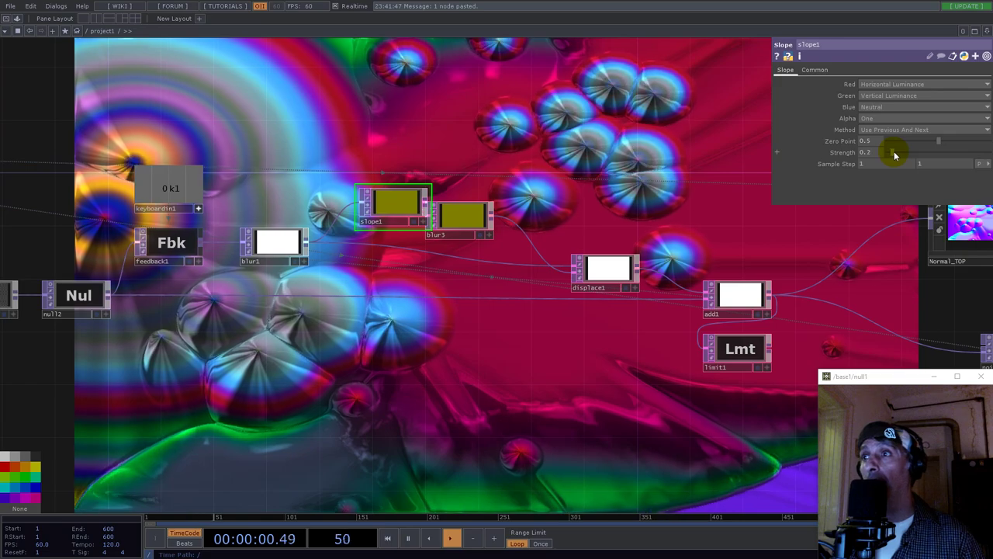
Step: Feed slope1 directly from feedback1, place it above blur1, and set blur1's Filter Size to 10
{"action": "left_click", "coordinate": [297, 247]}
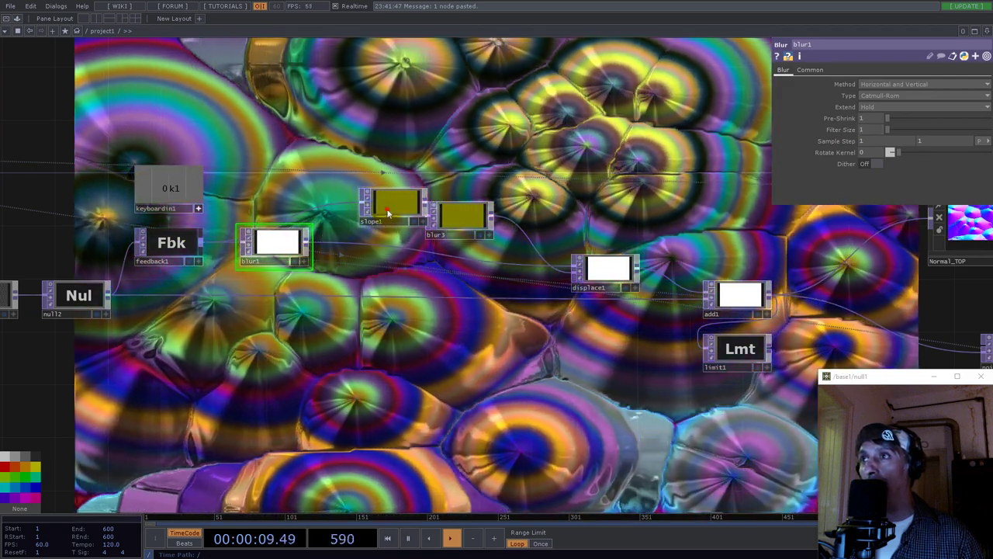
{"action": "left_click_drag", "start_coordinate": [388, 214], "coordinate": [328, 203]}
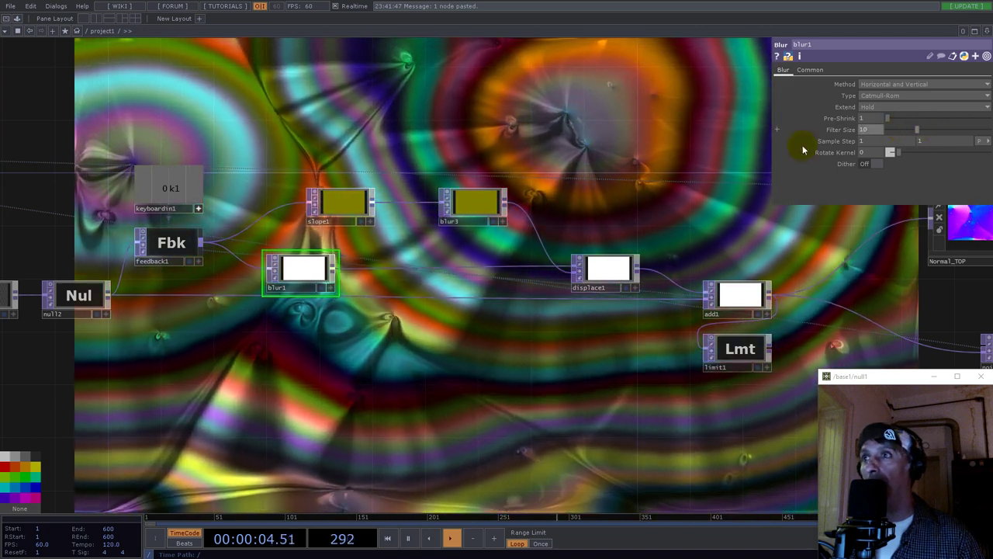
Step: Try a Pre-Shrink of 7 on blur2
{"action": "left_click_drag", "start_coordinate": [350, 137], "coordinate": [740, 157]}
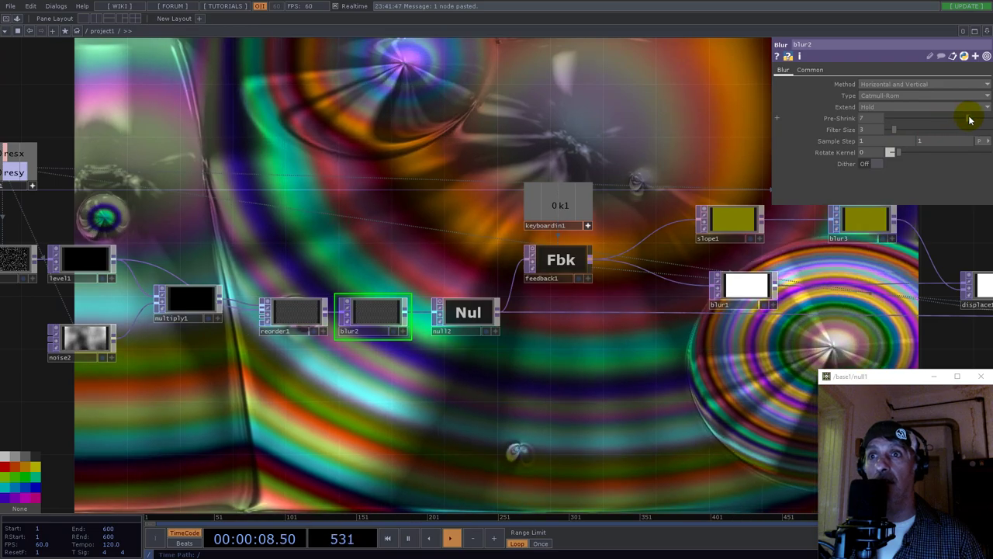
{"action": "left_click_drag", "start_coordinate": [532, 179], "coordinate": [203, 317]}
{"action": "scroll", "coordinate": [330, 249], "scroll_direction": "down", "scroll_amount": 3}
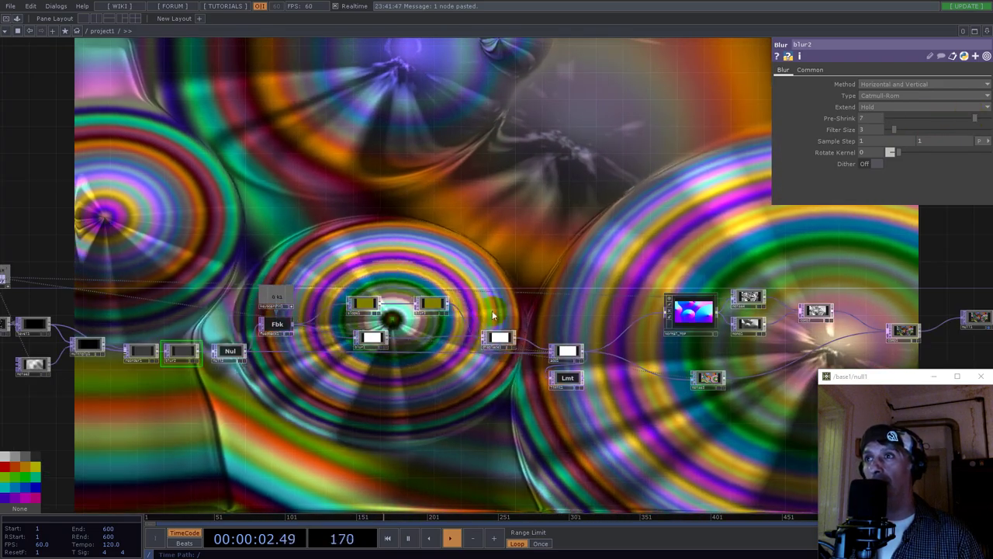
Step: Wire blur1's output into slope1, and reposition both nodes so blur1 sits directly beside feedback1
{"action": "scroll", "coordinate": [492, 314], "scroll_direction": "up", "scroll_amount": 6}
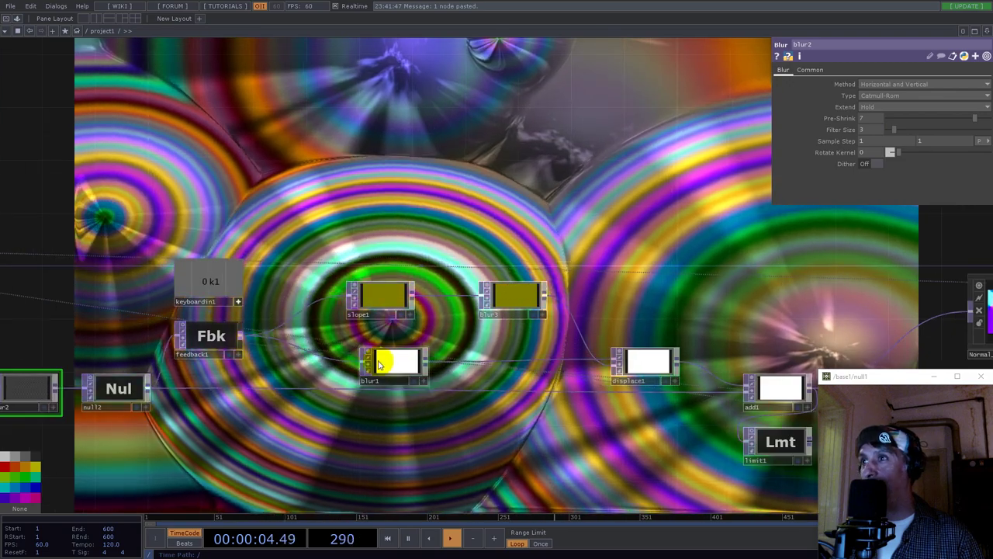
{"action": "mouse_move", "coordinate": [378, 362]}
{"action": "left_mouse_down"}
{"action": "mouse_move", "coordinate": [327, 349]}
{"action": "mouse_move", "coordinate": [366, 317]}
{"action": "mouse_move", "coordinate": [333, 296]}
{"action": "mouse_move", "coordinate": [347, 295]}
{"action": "left_mouse_up"}
{"action": "mouse_move", "coordinate": [342, 349]}
{"action": "left_mouse_down"}
{"action": "mouse_move", "coordinate": [289, 323]}
{"action": "mouse_move", "coordinate": [288, 335]}
{"action": "left_mouse_up"}
{"action": "left_click_drag", "start_coordinate": [374, 303], "coordinate": [433, 290]}
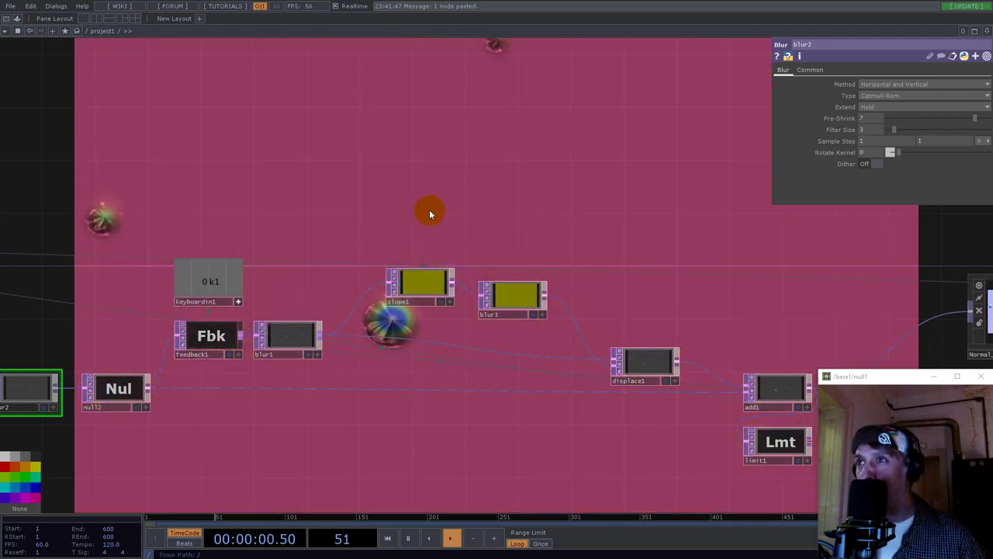
Step: Set noise2's Offset to 0 in its noise parameters
{"action": "left_click_drag", "start_coordinate": [342, 333], "coordinate": [759, 264]}
{"action": "scroll", "coordinate": [652, 315], "scroll_direction": "down", "scroll_amount": 3}
{"action": "scroll", "coordinate": [405, 316], "scroll_direction": "up", "scroll_amount": 6}
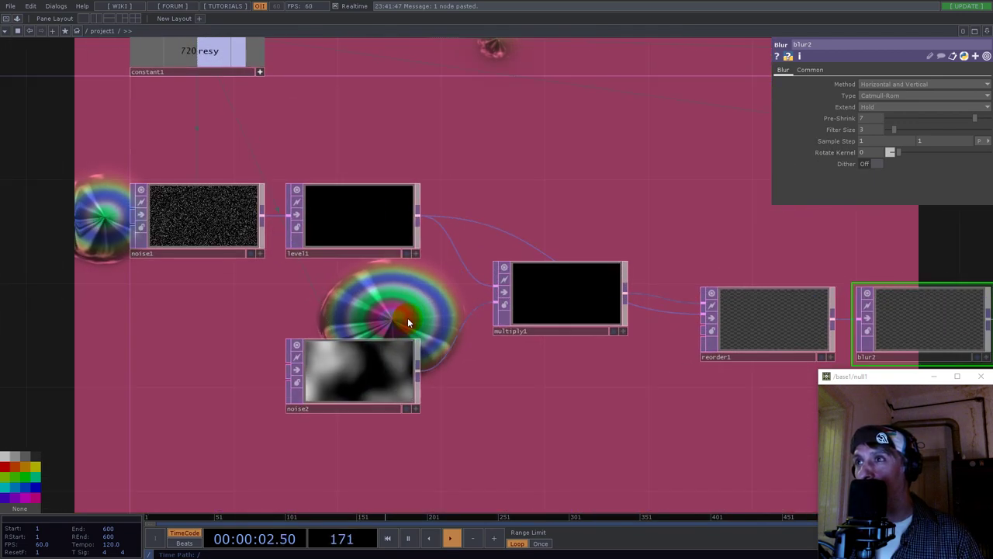
{"action": "scroll", "coordinate": [341, 311], "scroll_direction": "down", "scroll_amount": 3}
{"action": "left_click", "coordinate": [364, 355]}
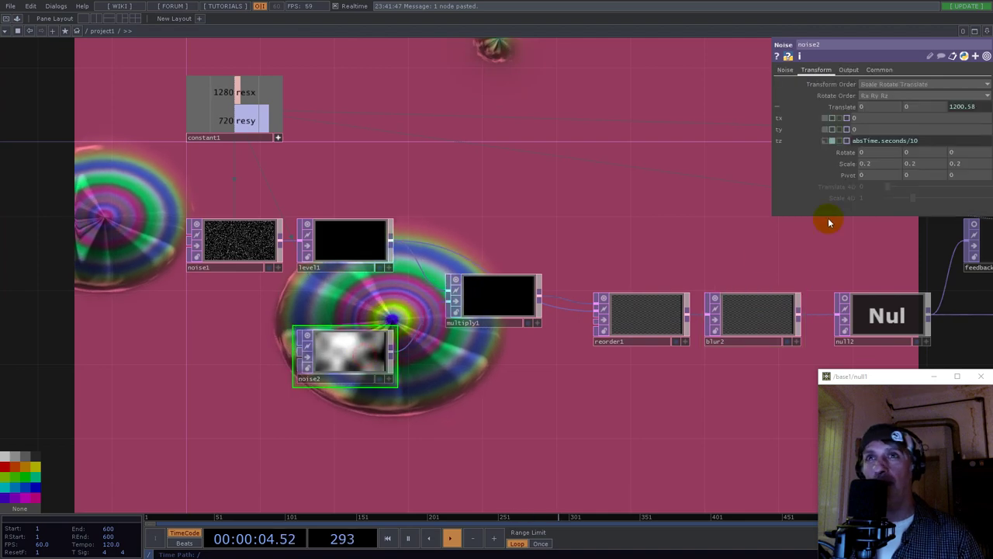
{"action": "left_click", "coordinate": [783, 70]}
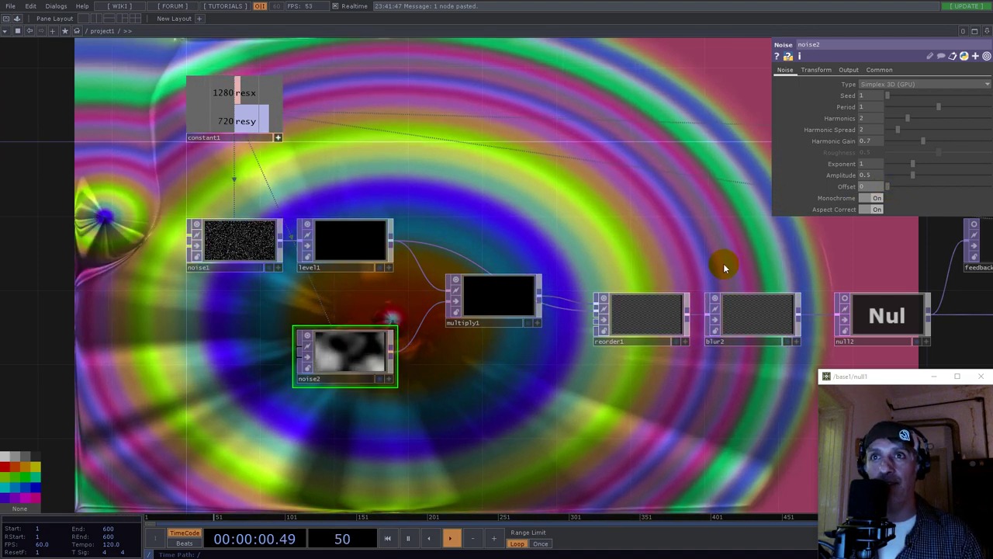
Step: Set blur2's Pre-Shrink to 1 and its Filter Size to 8
{"action": "scroll", "coordinate": [518, 258], "scroll_direction": "down", "scroll_amount": 4}
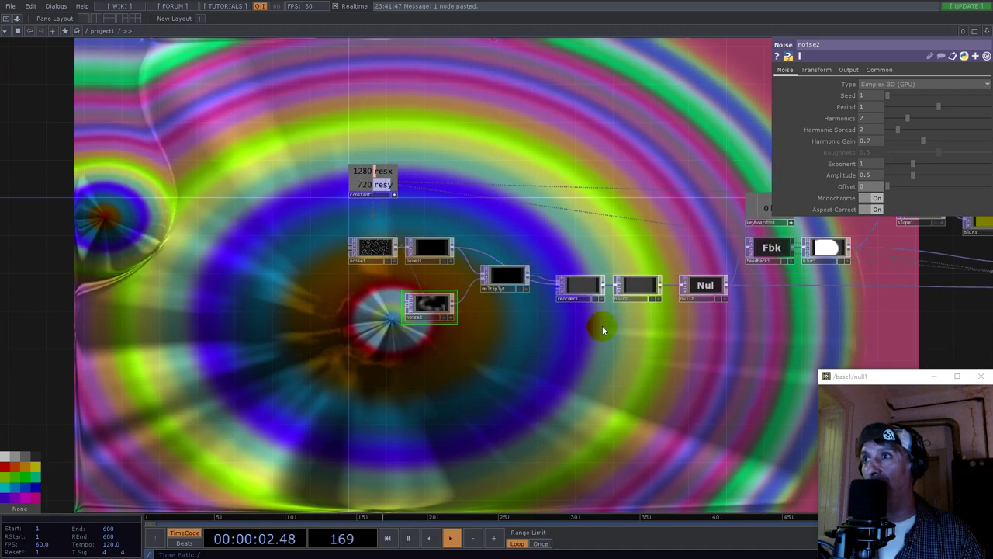
{"action": "left_click_drag", "start_coordinate": [669, 335], "coordinate": [457, 327]}
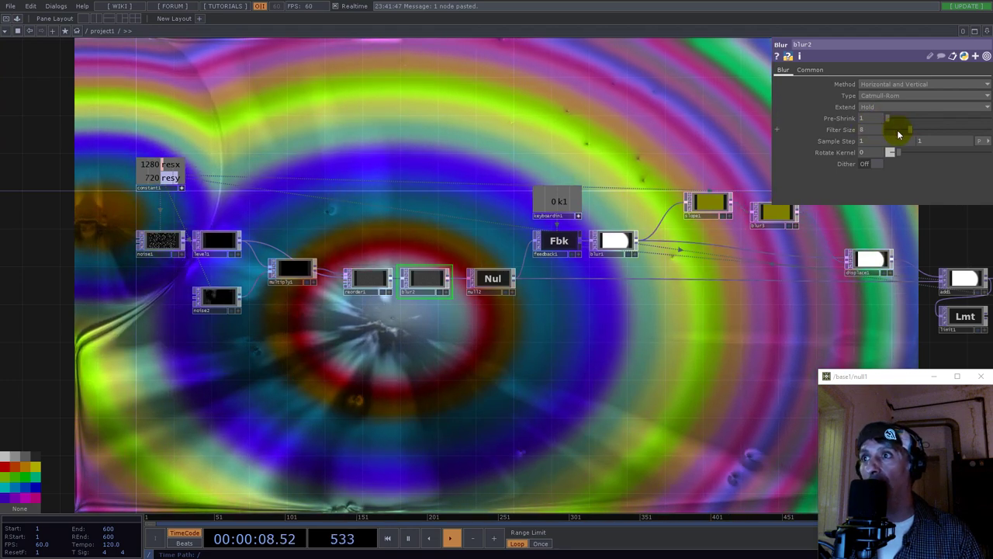
Step: Raise slope1's Strength toward the top of its range, and set blur3's Filter Size to 3 after trying higher values
{"action": "left_click_drag", "start_coordinate": [722, 239], "coordinate": [567, 239]}
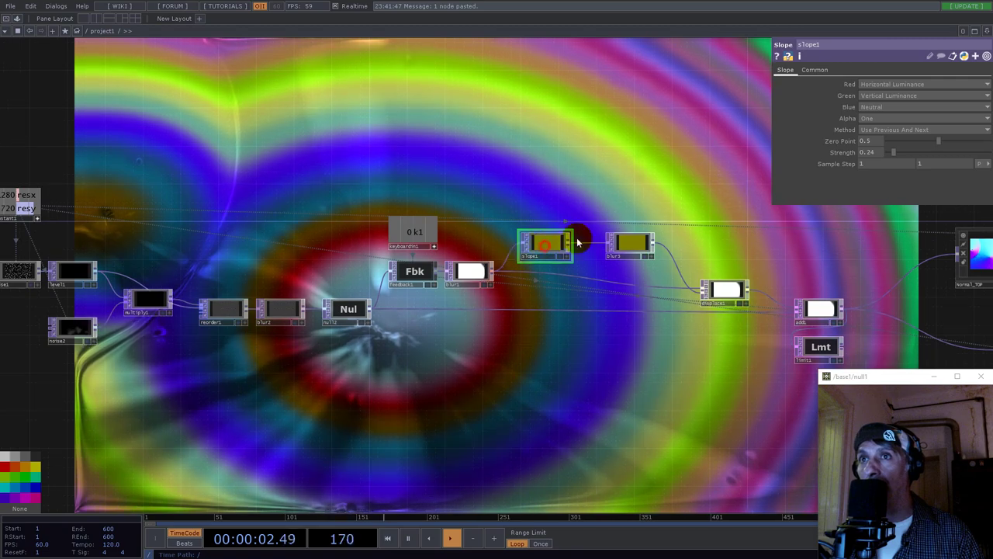
{"action": "left_click_drag", "start_coordinate": [896, 157], "coordinate": [987, 156]}
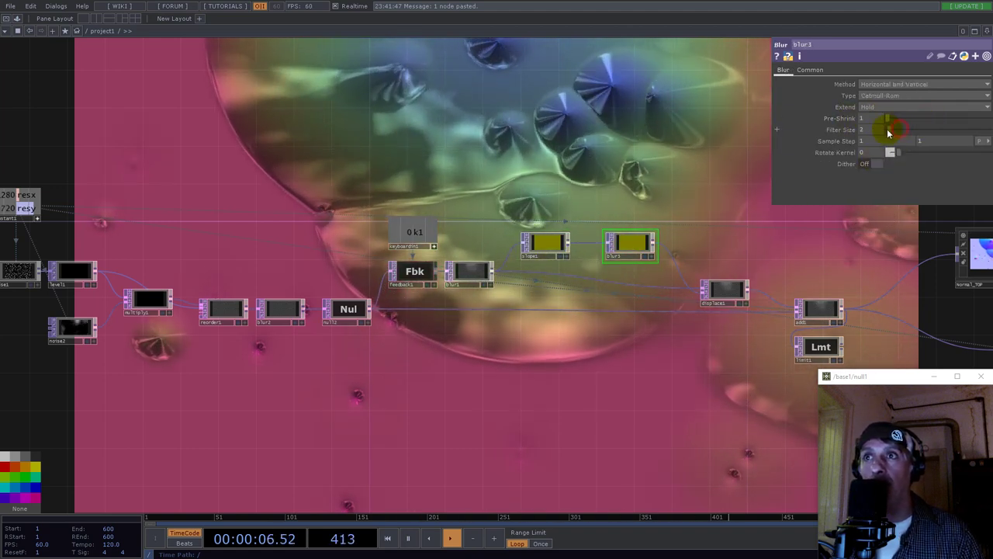
{"action": "left_click_drag", "start_coordinate": [969, 134], "coordinate": [990, 129]}
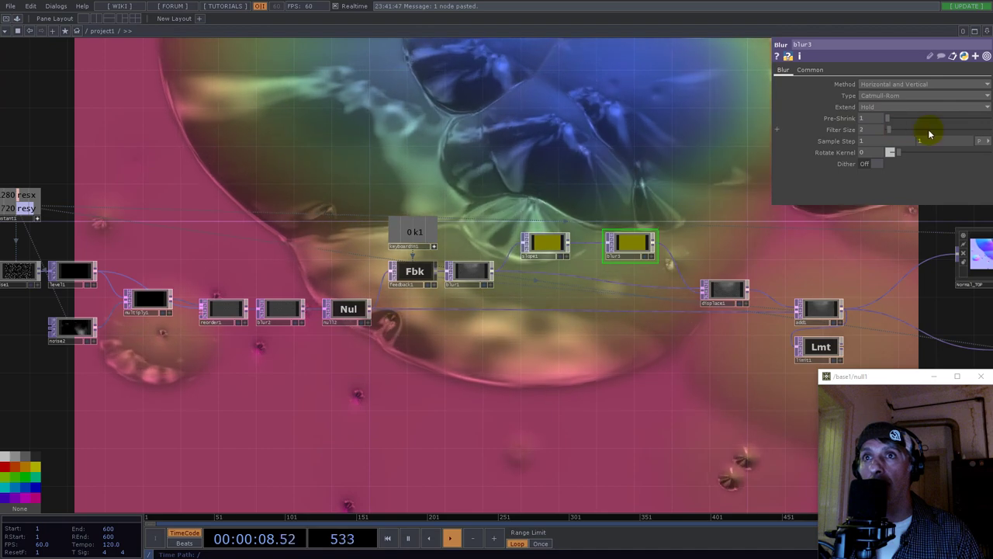
{"action": "left_click_drag", "start_coordinate": [890, 130], "coordinate": [894, 129]}
Step: Select the source nodes from constant1 through null2 and move them slightly away from feedback1
{"action": "left_click_drag", "start_coordinate": [417, 381], "coordinate": [643, 404]}
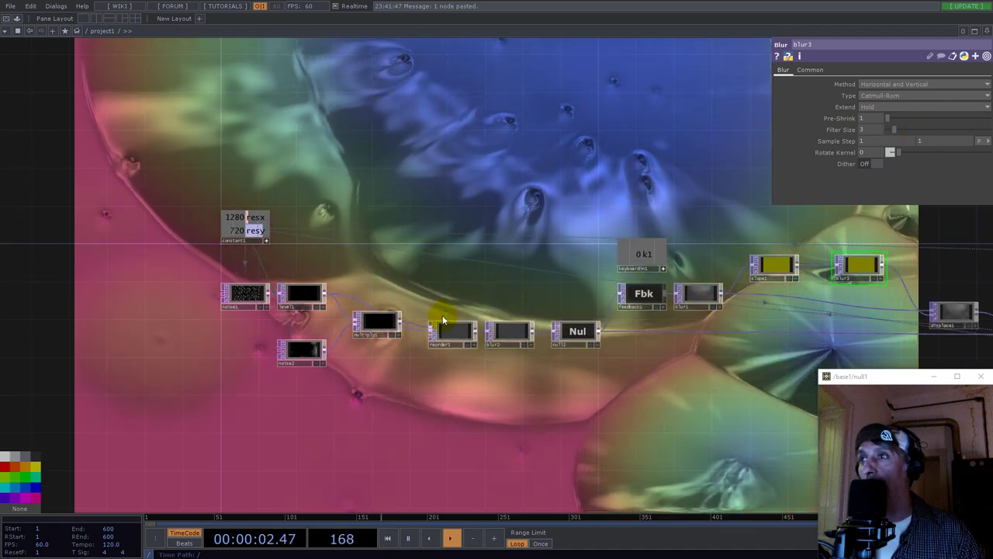
{"action": "left_click_drag", "start_coordinate": [559, 287], "coordinate": [429, 265]}
{"action": "right_click_drag", "start_coordinate": [125, 150], "coordinate": [347, 362]}
{"action": "left_click_drag", "start_coordinate": [347, 364], "coordinate": [447, 396]}
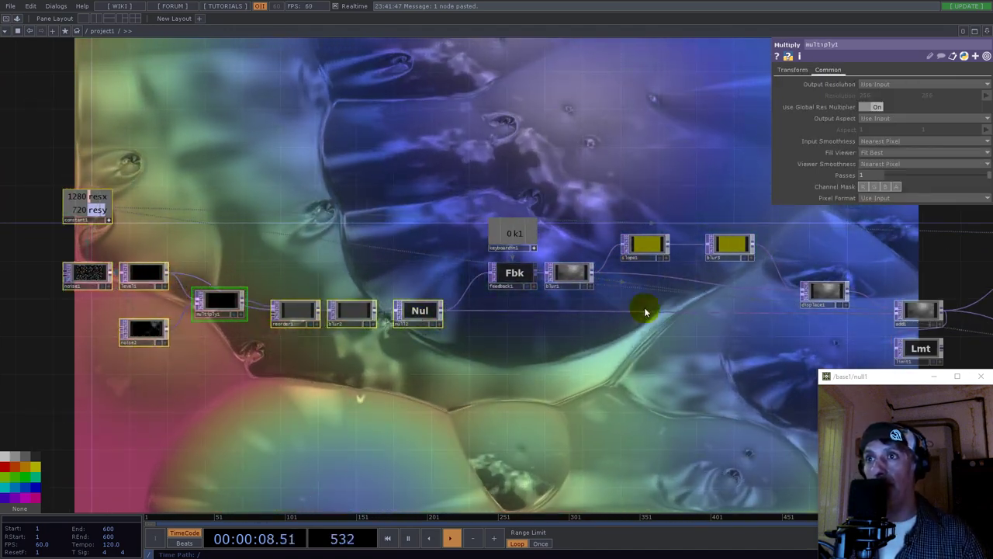
Step: Add the sharpen component from the ImageFilters palette to the network beside blur1
{"action": "middle_click_drag", "start_coordinate": [843, 267], "coordinate": [664, 259]}
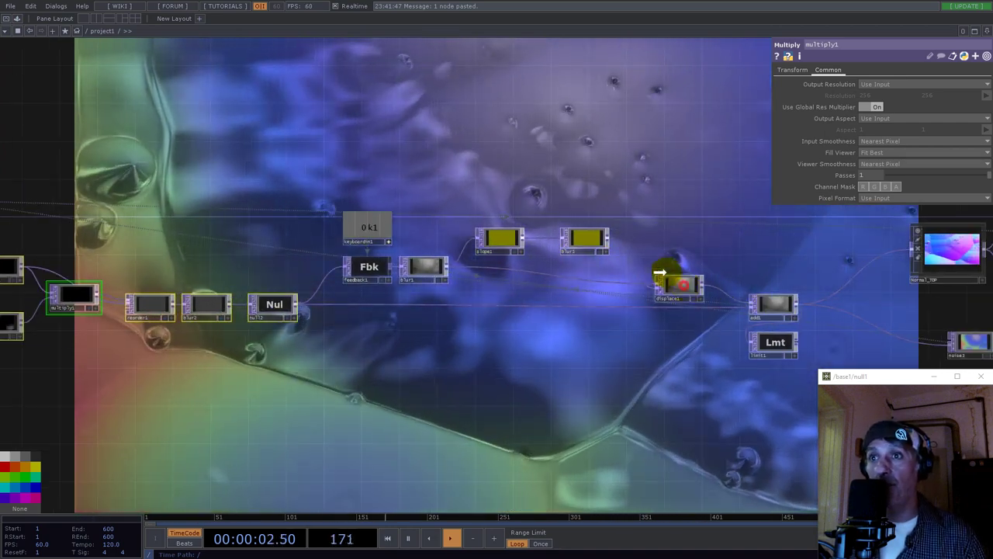
{"action": "middle_click_drag", "start_coordinate": [682, 230], "coordinate": [516, 257]}
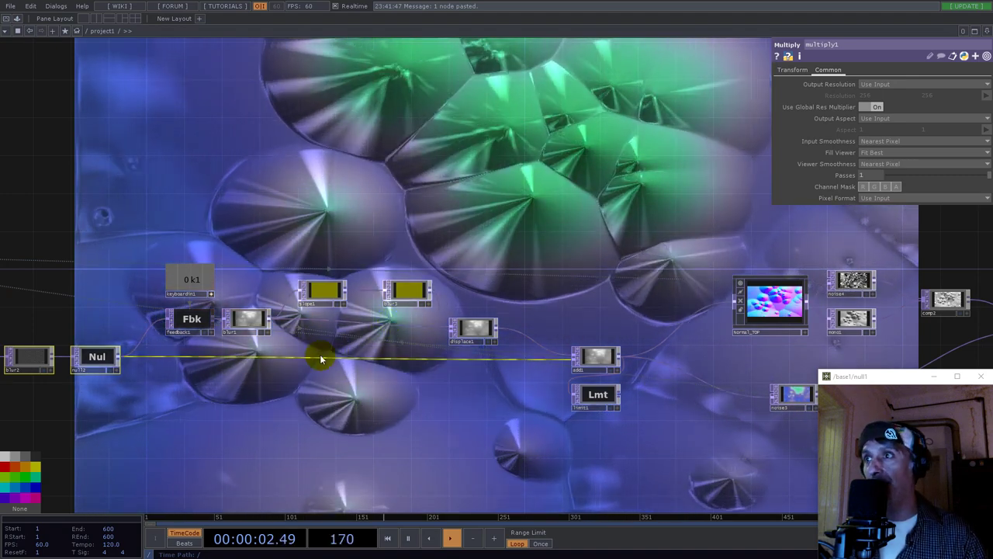
{"action": "scroll", "coordinate": [321, 355], "scroll_direction": "up", "scroll_amount": 5}
{"action": "left_click", "coordinate": [248, 307]}
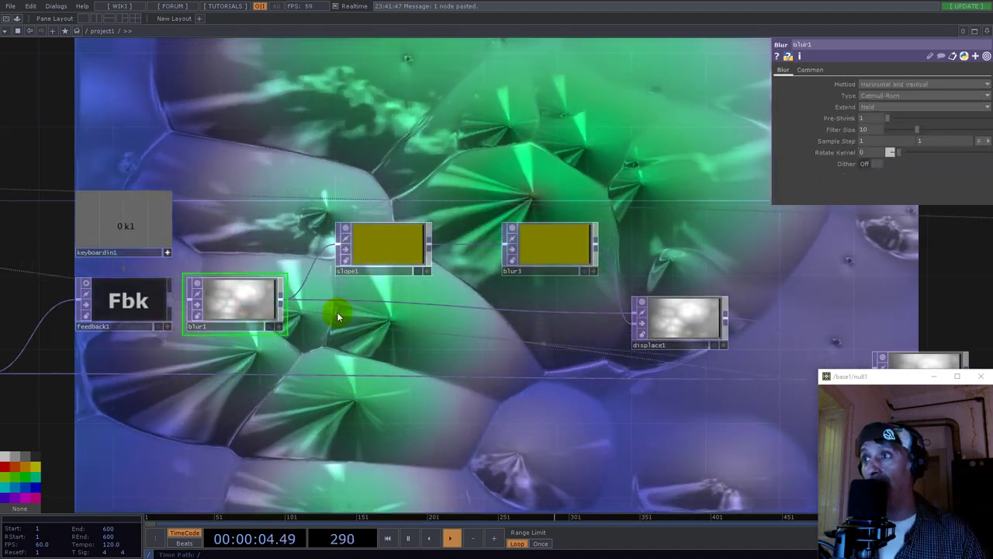
{"action": "left_click", "coordinate": [17, 18]}
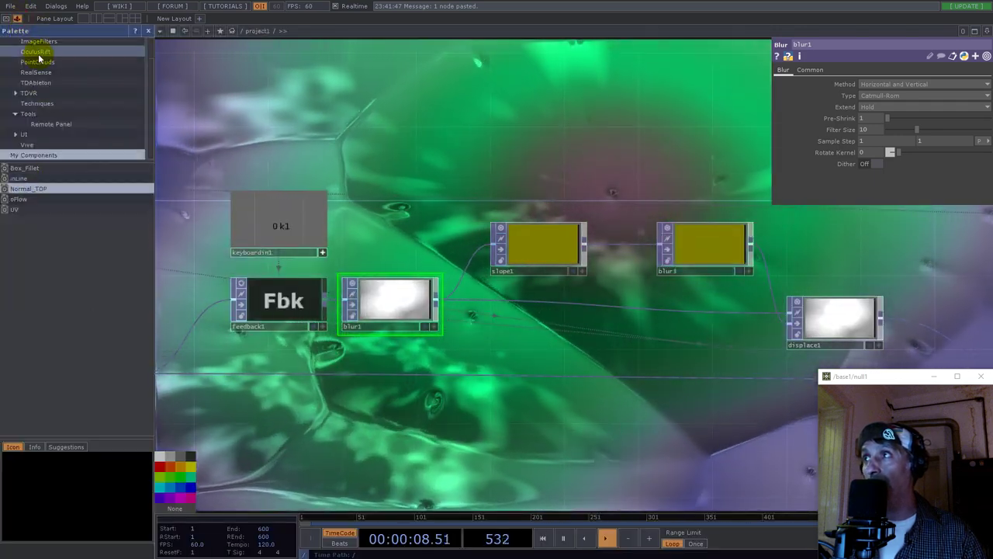
{"action": "left_click", "coordinate": [38, 42]}
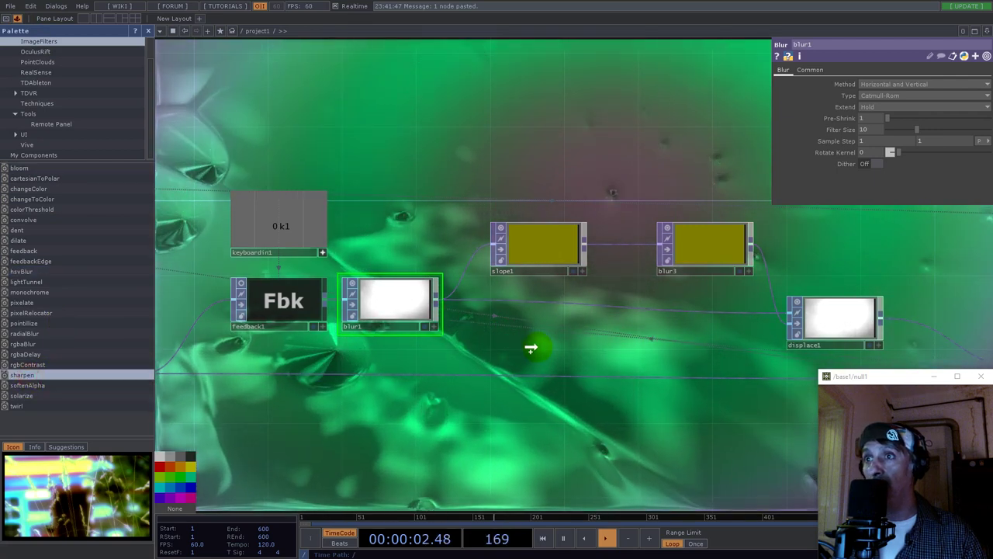
{"action": "left_click_drag", "start_coordinate": [531, 348], "coordinate": [533, 349]}
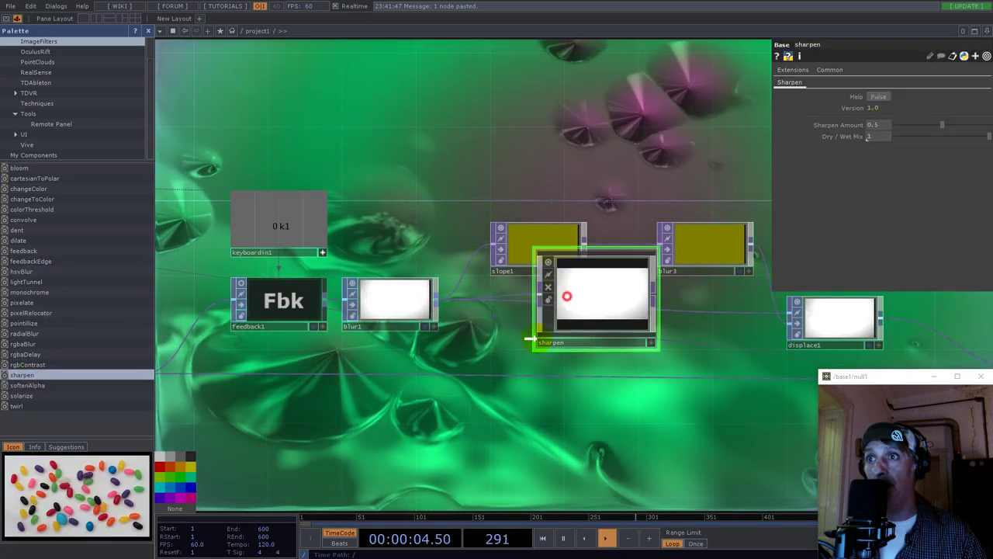
Step: Check the Pixel Format options of convolve1 inside the sharpen component and return to the project network
{"action": "double_click", "coordinate": [520, 379]}
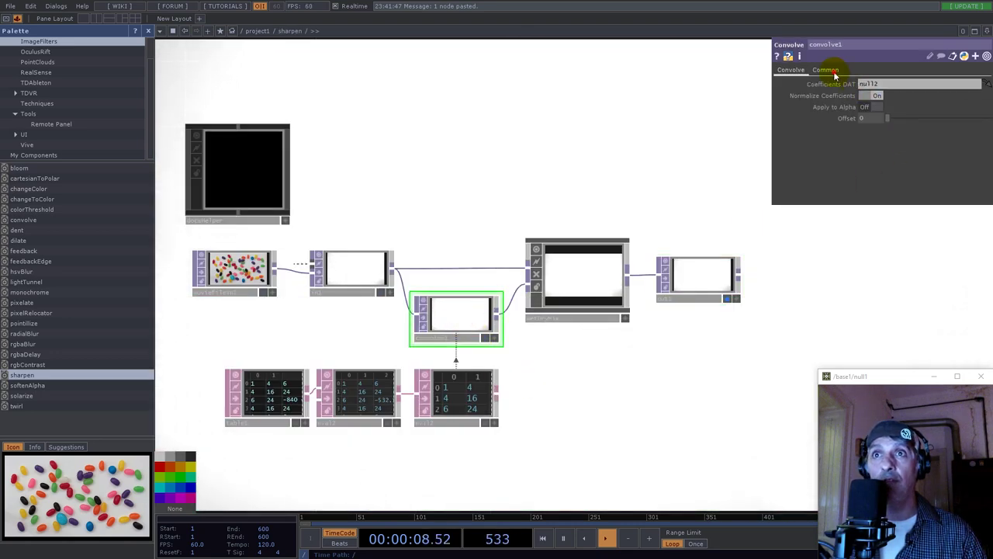
{"action": "left_click", "coordinate": [888, 199]}
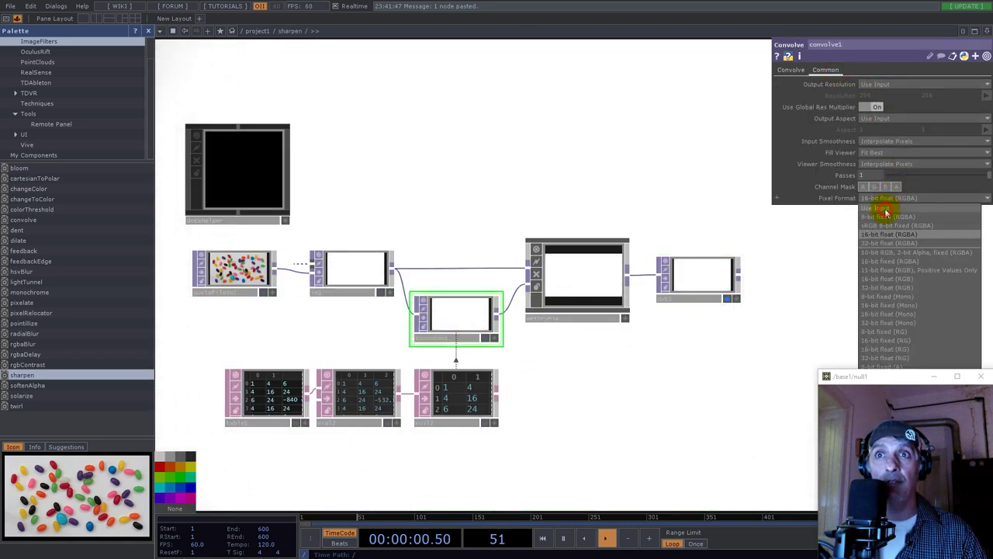
{"action": "key", "text": "u"}
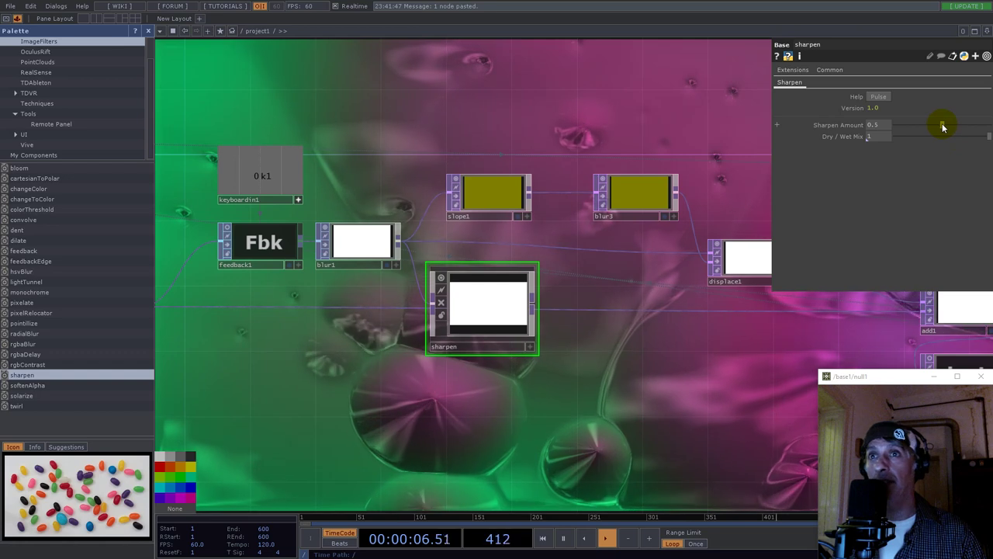
Step: Route blur1 through sharpen into displace1 and set sharpen's Sharpen Amount to 0.819
{"action": "left_click", "coordinate": [535, 303]}
{"action": "left_click_drag", "start_coordinate": [488, 299], "coordinate": [505, 266]}
{"action": "mouse_move", "coordinate": [896, 137]}
{"action": "left_mouse_down"}
{"action": "mouse_move", "coordinate": [910, 138]}
{"action": "mouse_move", "coordinate": [902, 129]}
{"action": "left_mouse_up"}
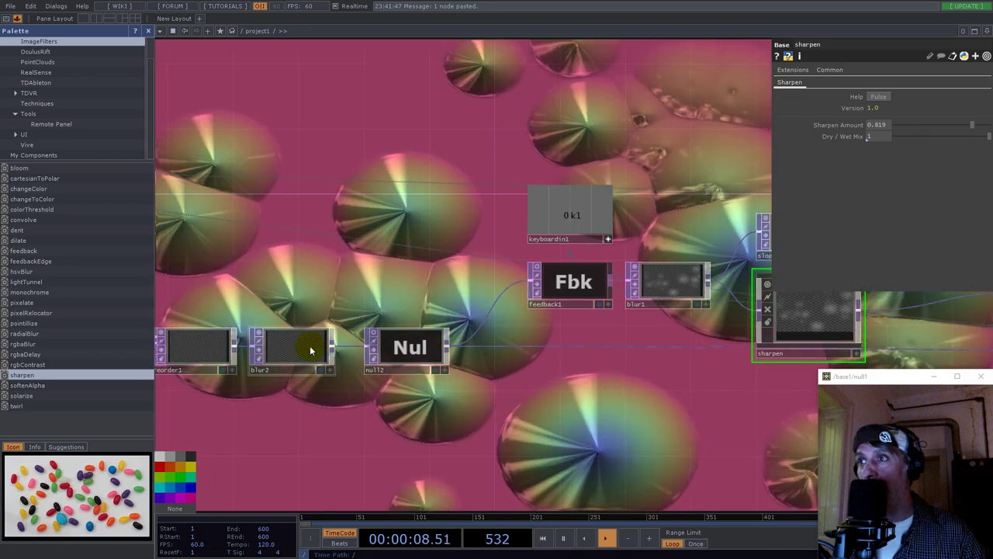
Step: Set blur2's Filter Size to 4 and its Pre-Shrink to 2
{"action": "left_click", "coordinate": [310, 351]}
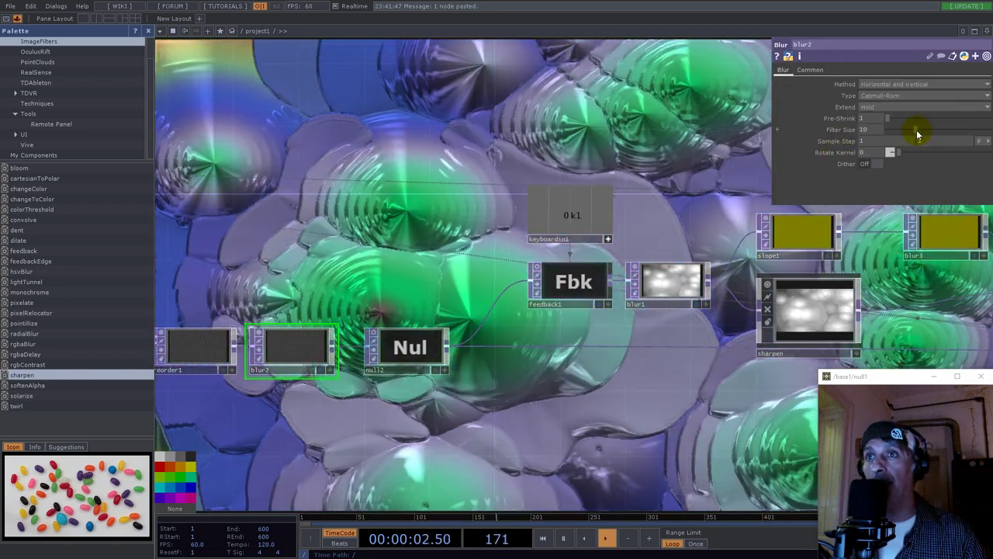
{"action": "mouse_move", "coordinate": [916, 130]}
{"action": "left_mouse_down"}
{"action": "mouse_move", "coordinate": [899, 132]}
{"action": "mouse_move", "coordinate": [900, 117]}
{"action": "mouse_move", "coordinate": [913, 119]}
{"action": "left_mouse_up"}
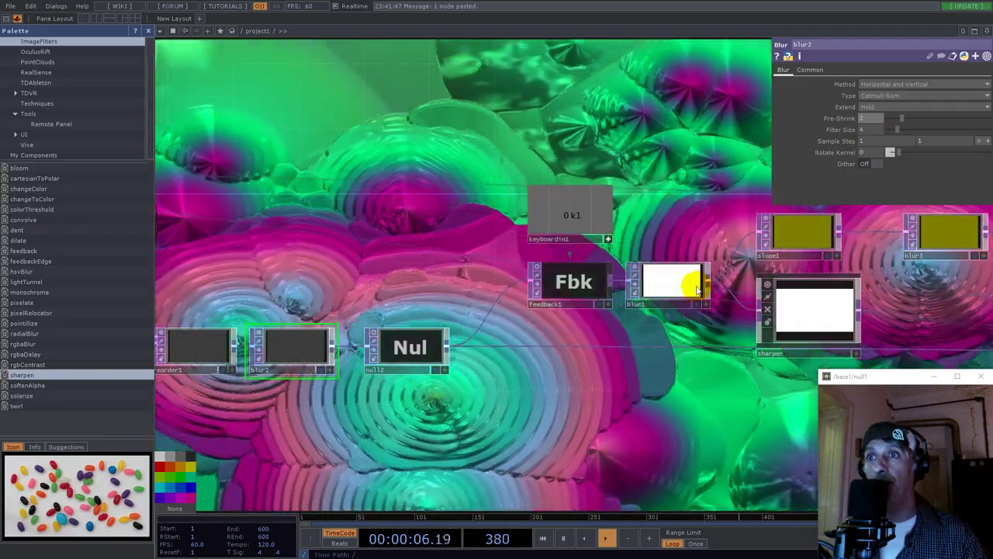
Step: Feed slope1 directly from feedback1, move blur1 next to sharpen, and set blur1's Filter Size to 7
{"action": "left_click_drag", "start_coordinate": [668, 166], "coordinate": [416, 137]}
{"action": "left_click", "coordinate": [360, 250]}
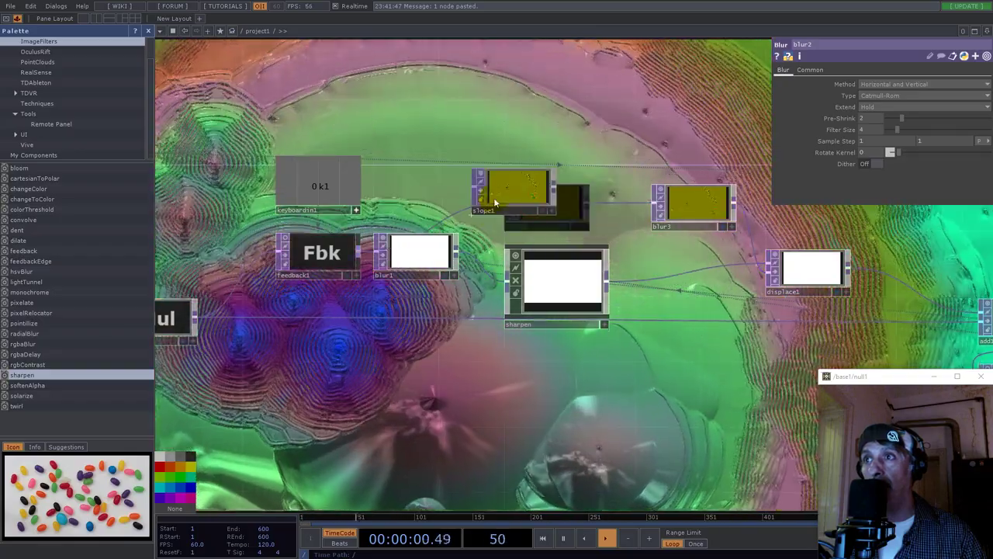
{"action": "left_click_drag", "start_coordinate": [424, 266], "coordinate": [466, 288]}
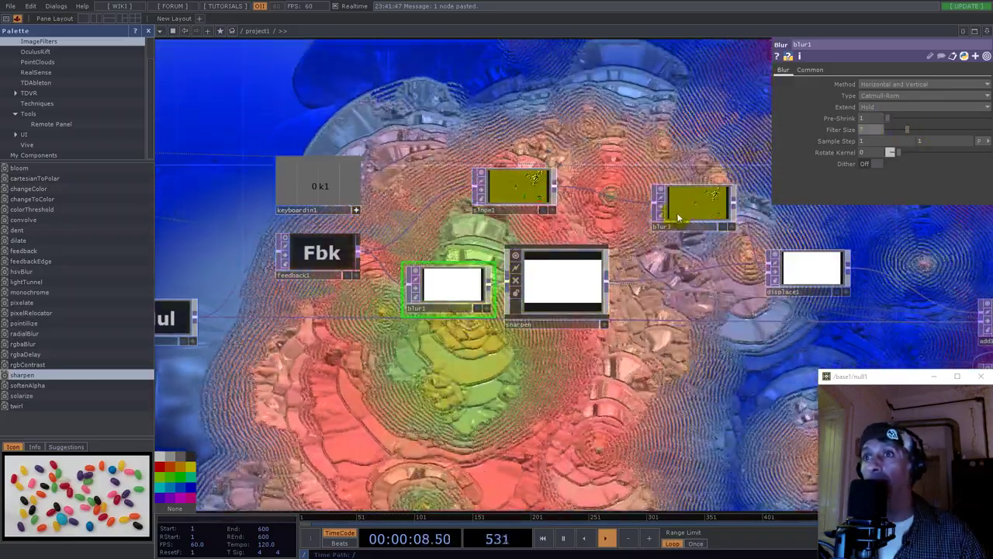
Step: Move blur3 next to slope1 and set its Pre-Shrink to 2 and Filter Size to 30
{"action": "left_click_drag", "start_coordinate": [677, 219], "coordinate": [627, 186]}
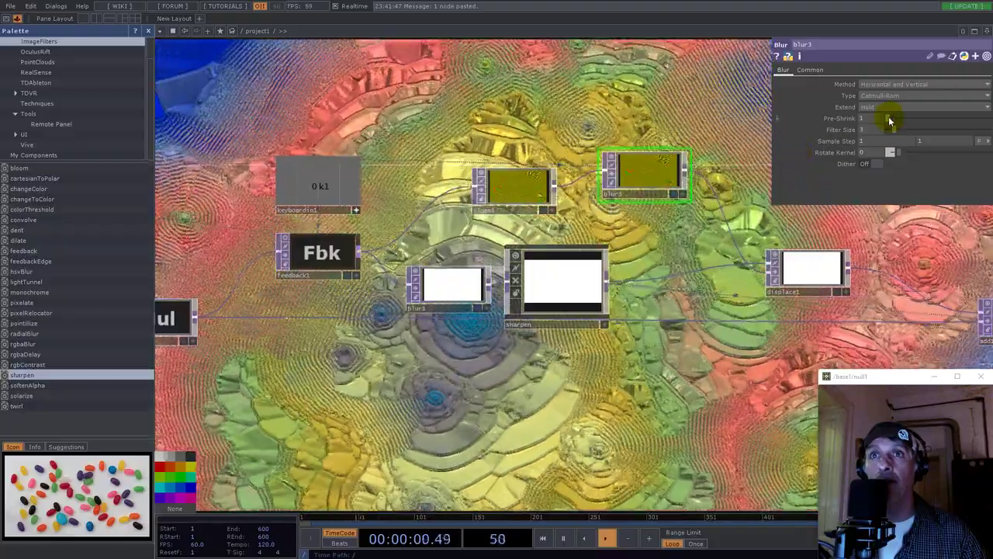
{"action": "left_click_drag", "start_coordinate": [890, 120], "coordinate": [898, 118]}
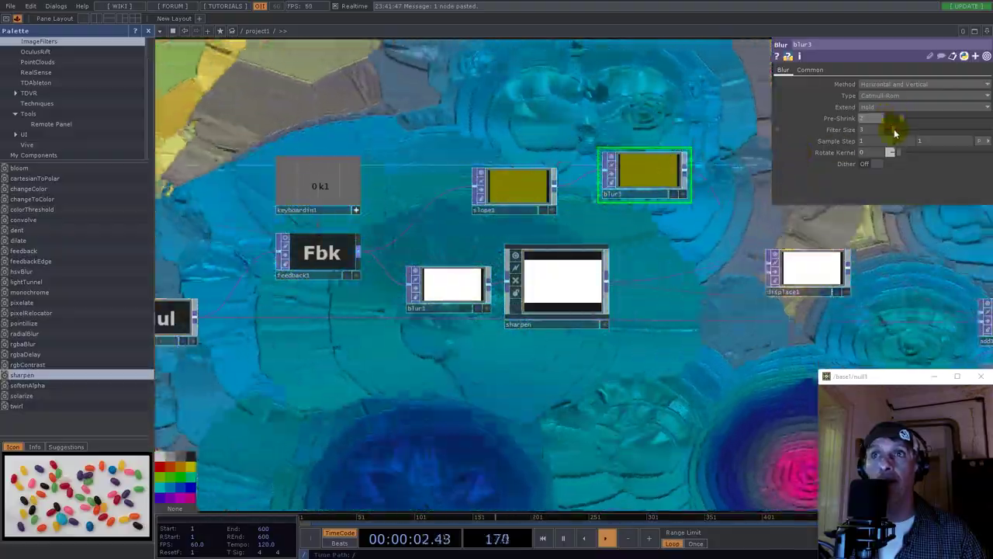
{"action": "left_click_drag", "start_coordinate": [918, 132], "coordinate": [929, 132]}
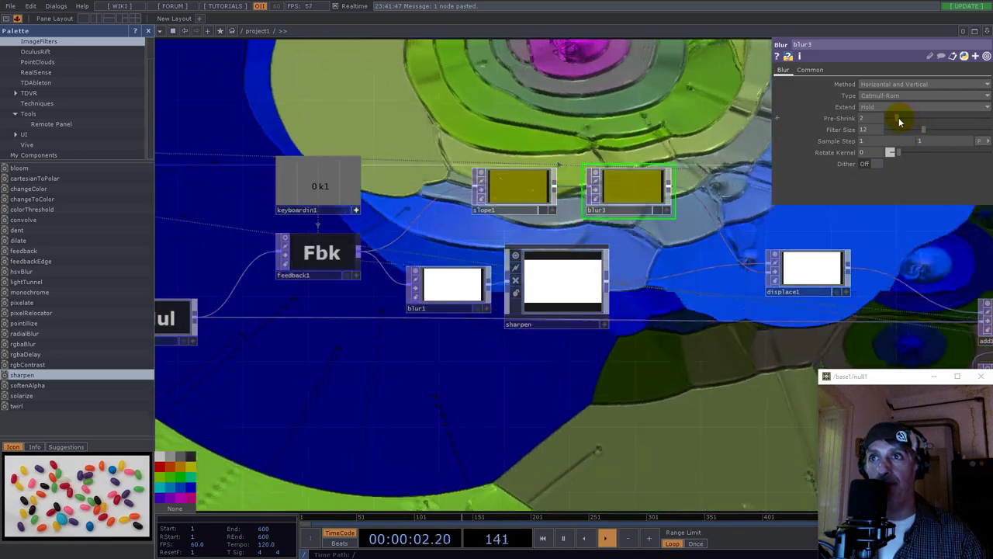
{"action": "left_click_drag", "start_coordinate": [901, 122], "coordinate": [893, 123]}
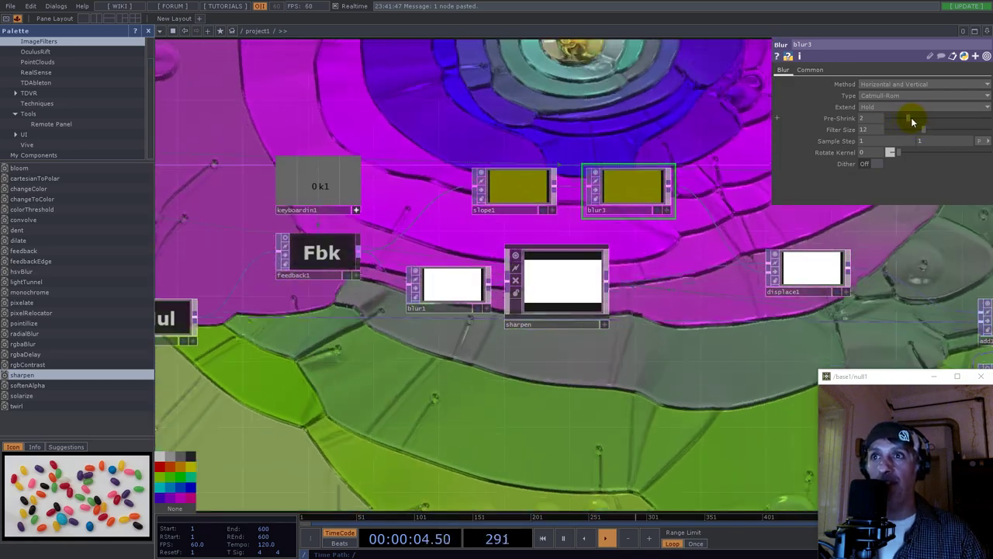
{"action": "left_click_drag", "start_coordinate": [916, 131], "coordinate": [988, 130]}
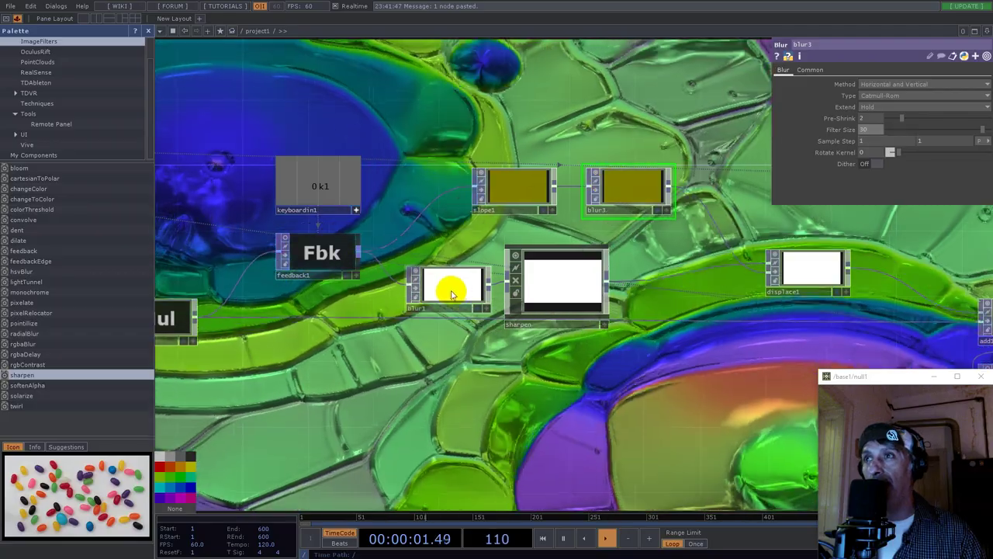
Step: Set blur1's Filter Size to 6 and close the component palette
{"action": "left_click", "coordinate": [452, 284]}
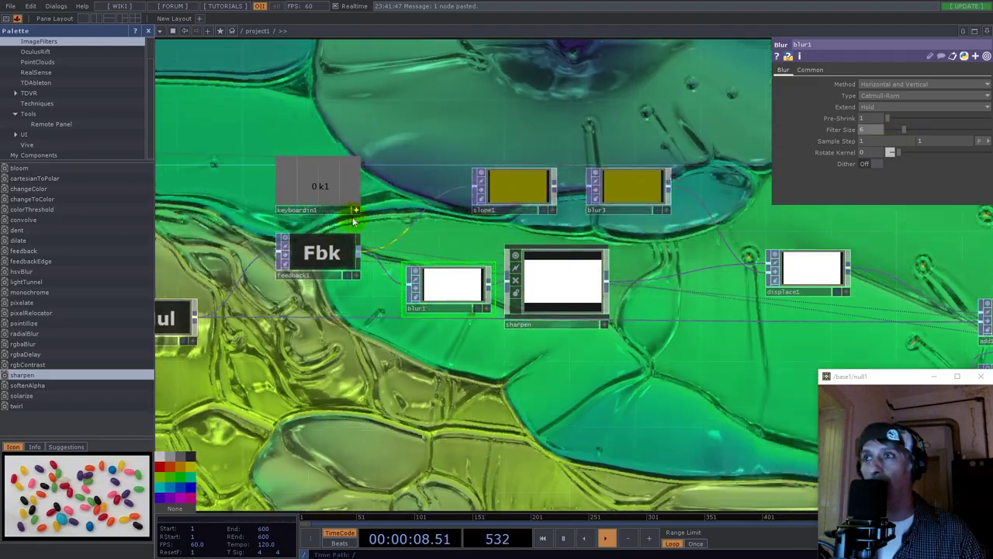
{"action": "left_click", "coordinate": [149, 30]}
Step: Move limit1 slightly away from below add1 and connect its output to noise3's input
{"action": "scroll", "coordinate": [587, 295], "scroll_direction": "down", "scroll_amount": 5}
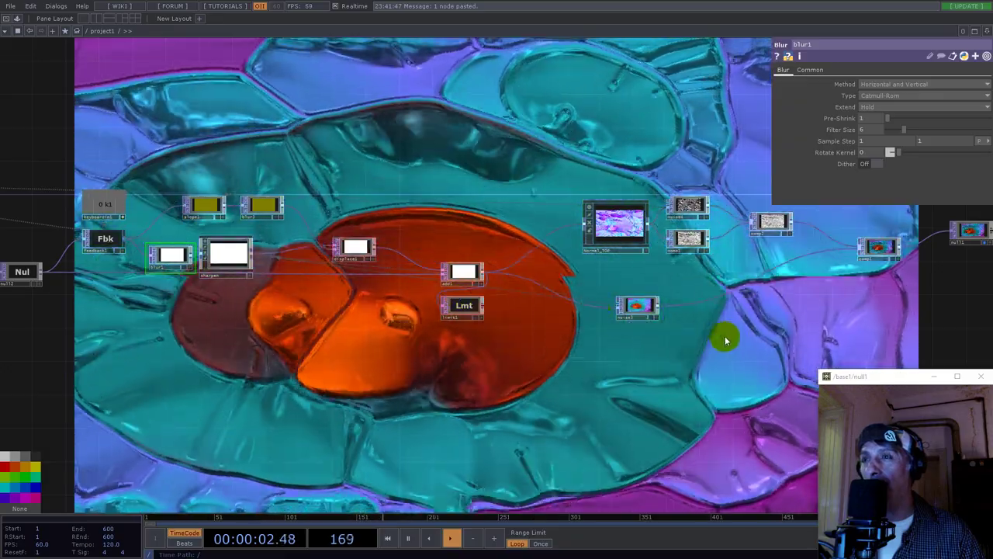
{"action": "left_click_drag", "start_coordinate": [637, 339], "coordinate": [303, 351]}
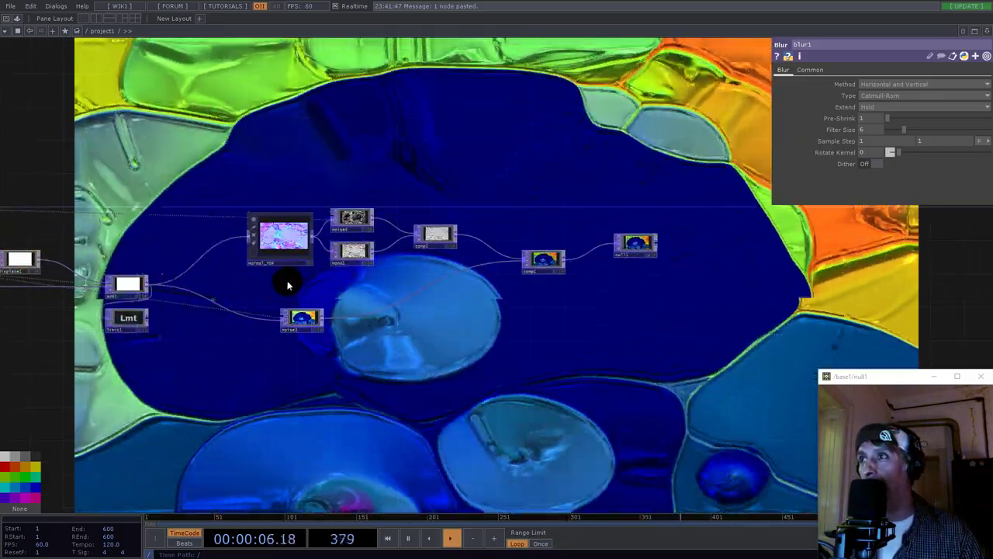
{"action": "left_click_drag", "start_coordinate": [288, 286], "coordinate": [826, 295]}
{"action": "scroll", "coordinate": [395, 275], "scroll_direction": "up", "scroll_amount": 10}
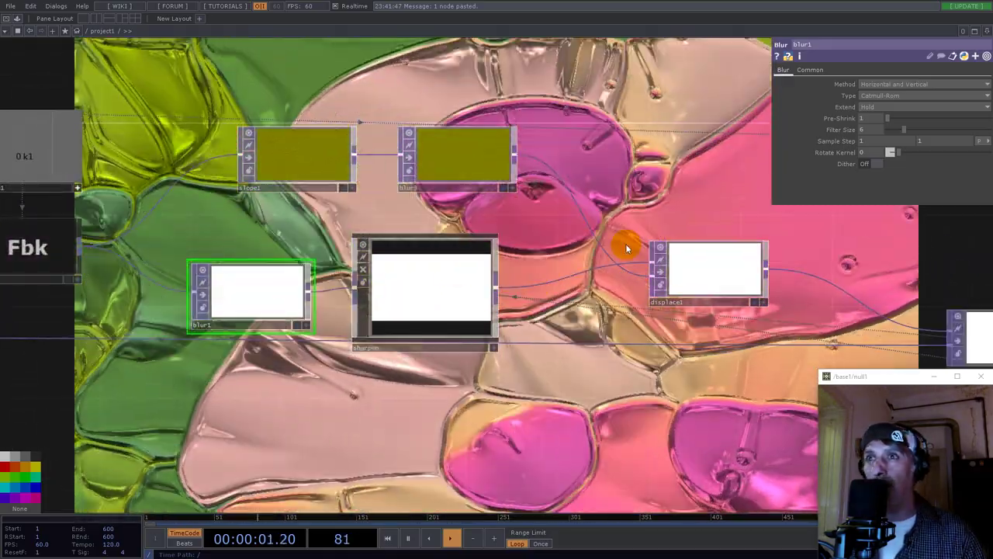
{"action": "left_click_drag", "start_coordinate": [628, 244], "coordinate": [330, 262]}
{"action": "scroll", "coordinate": [331, 262], "scroll_direction": "down", "scroll_amount": 7}
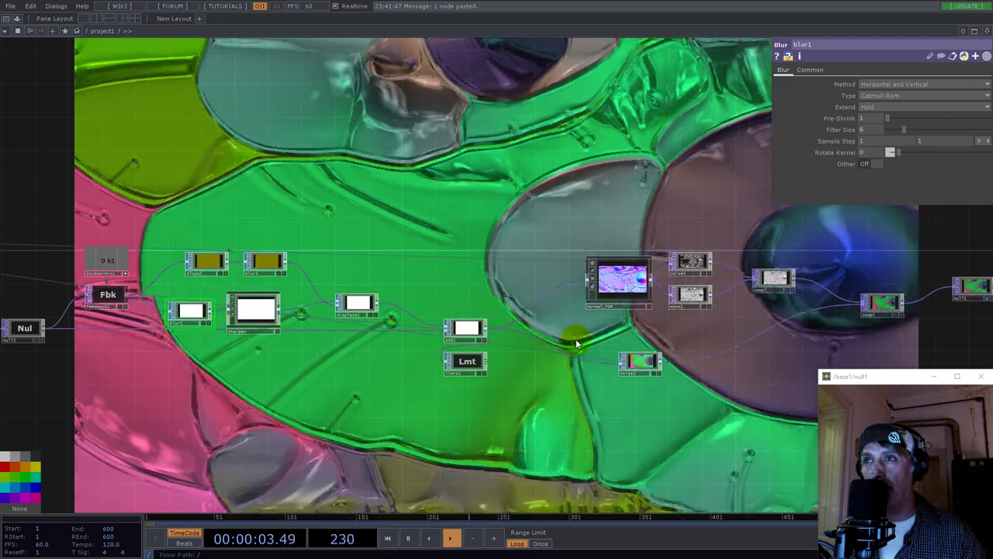
{"action": "left_click_drag", "start_coordinate": [543, 337], "coordinate": [496, 312]}
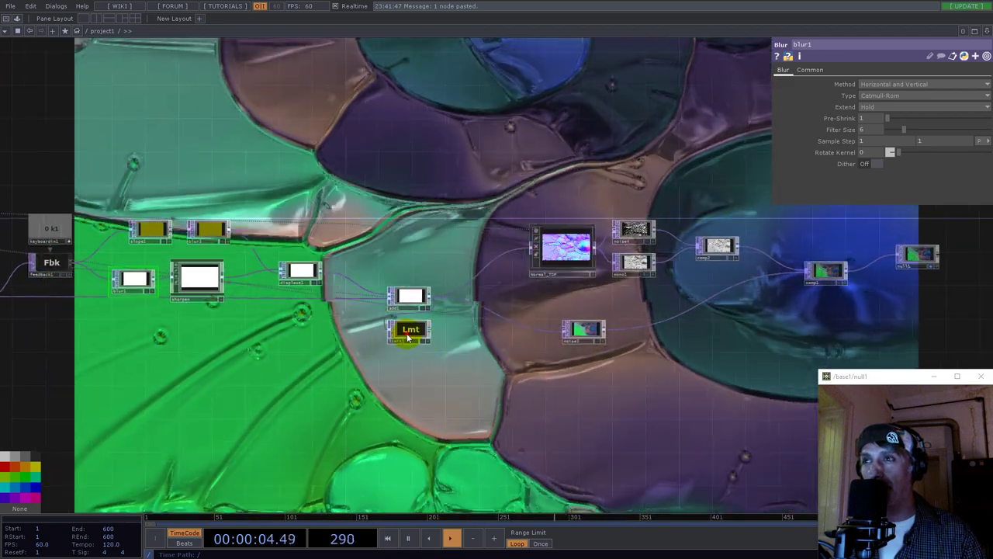
{"action": "left_click_drag", "start_coordinate": [438, 333], "coordinate": [461, 321]}
{"action": "scroll", "coordinate": [461, 316], "scroll_direction": "up", "scroll_amount": 5}
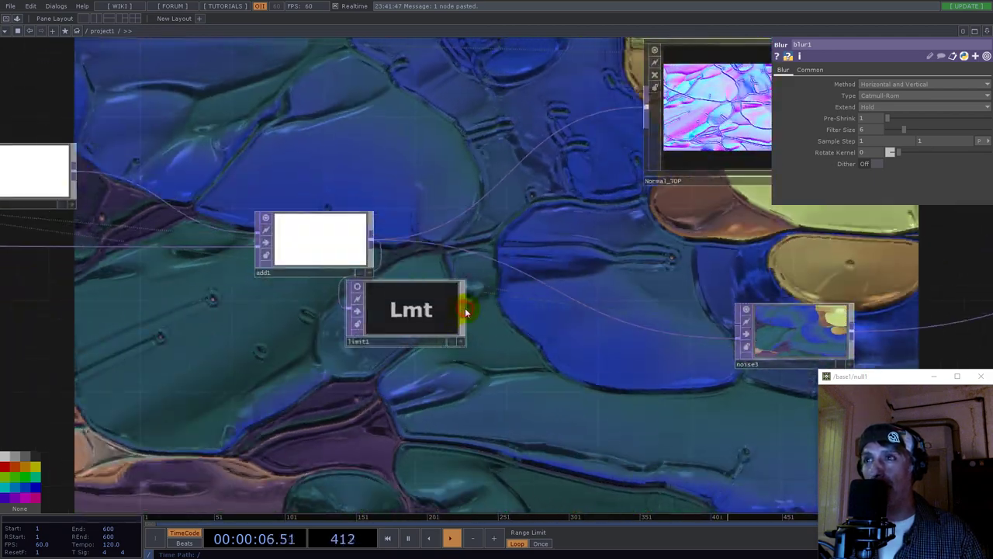
{"action": "left_click", "coordinate": [465, 311]}
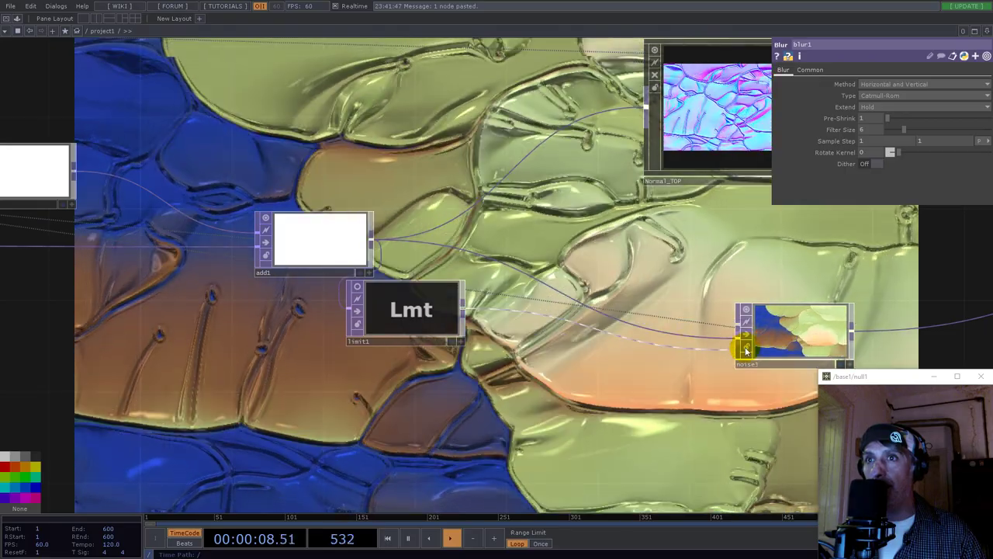
{"action": "right_click", "coordinate": [732, 345]}
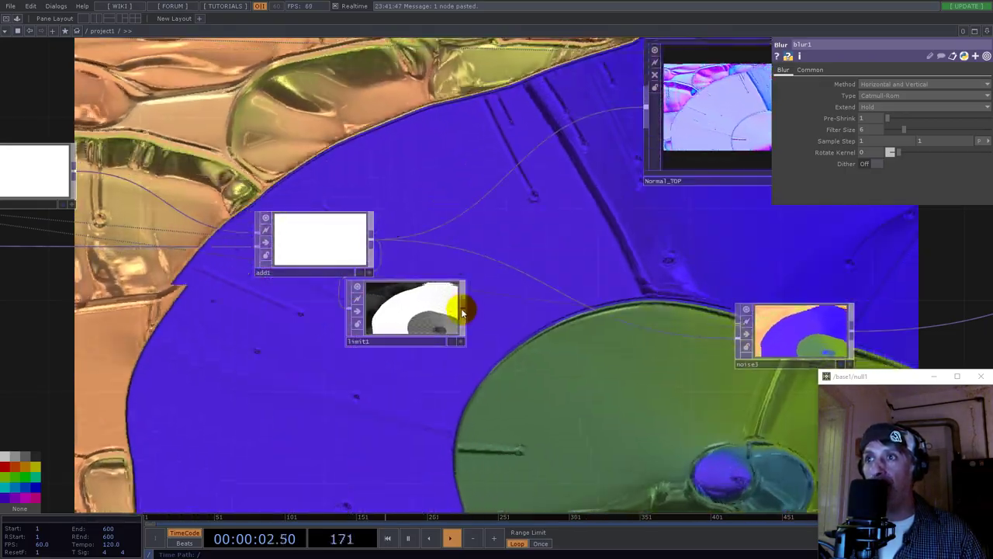
{"action": "left_click_drag", "start_coordinate": [463, 312], "coordinate": [736, 340]}
Step: Set noise3's Period to 0.76 in its noise parameters
{"action": "scroll", "coordinate": [507, 251], "scroll_direction": "down", "scroll_amount": 5}
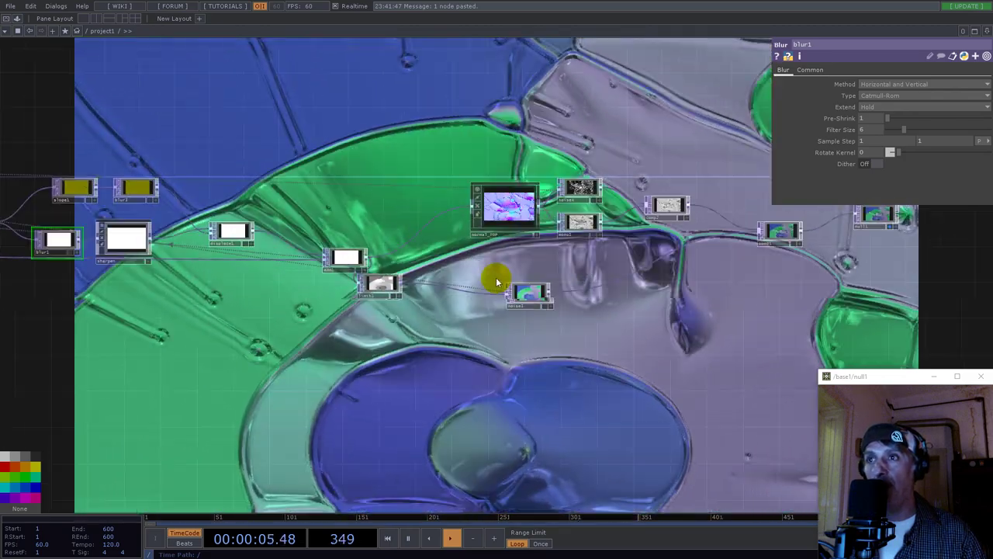
{"action": "left_click", "coordinate": [526, 290]}
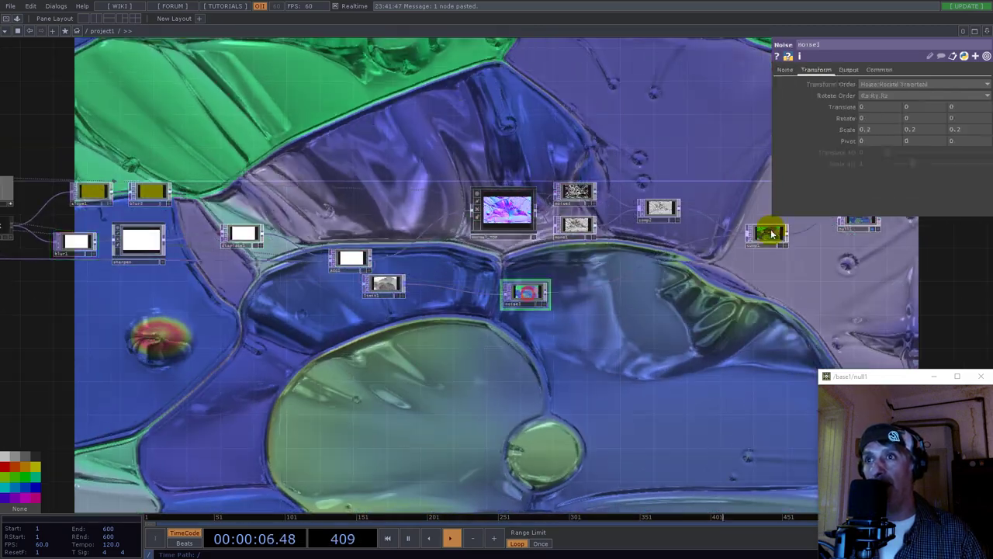
{"action": "left_click", "coordinate": [785, 70]}
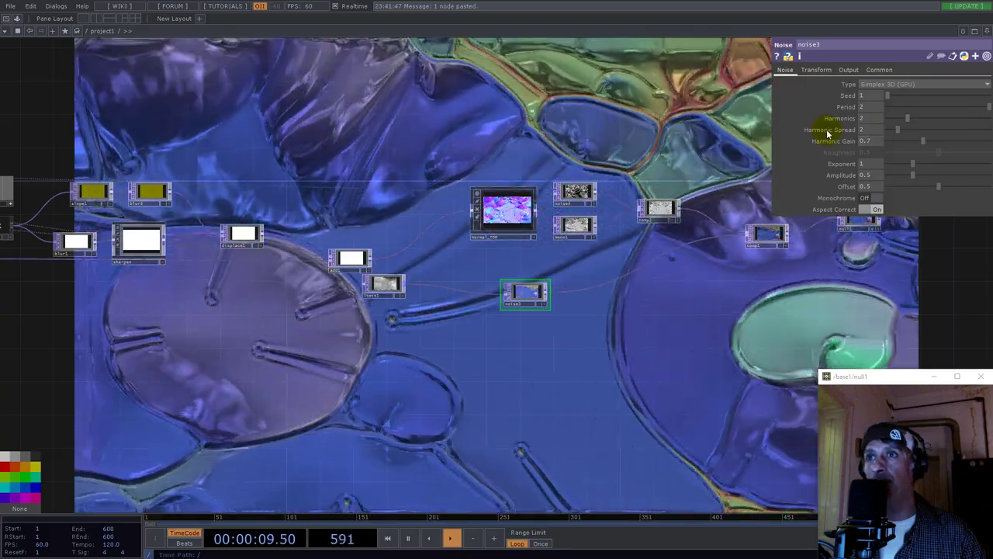
{"action": "left_click_drag", "start_coordinate": [969, 108], "coordinate": [927, 107]}
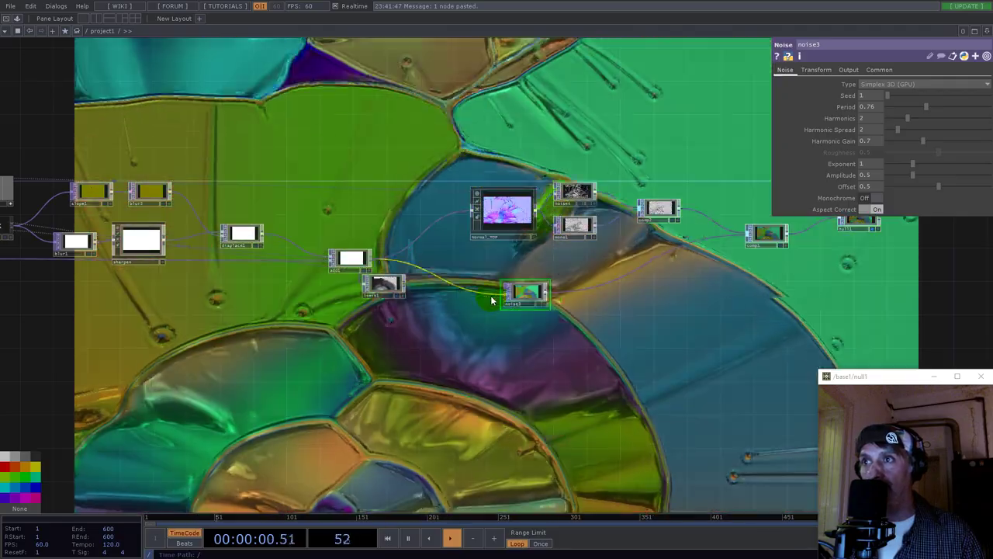
Step: Check the sharpen component's settings and set blur1's Filter Size to 4
{"action": "scroll", "coordinate": [351, 264], "scroll_direction": "up", "scroll_amount": 6}
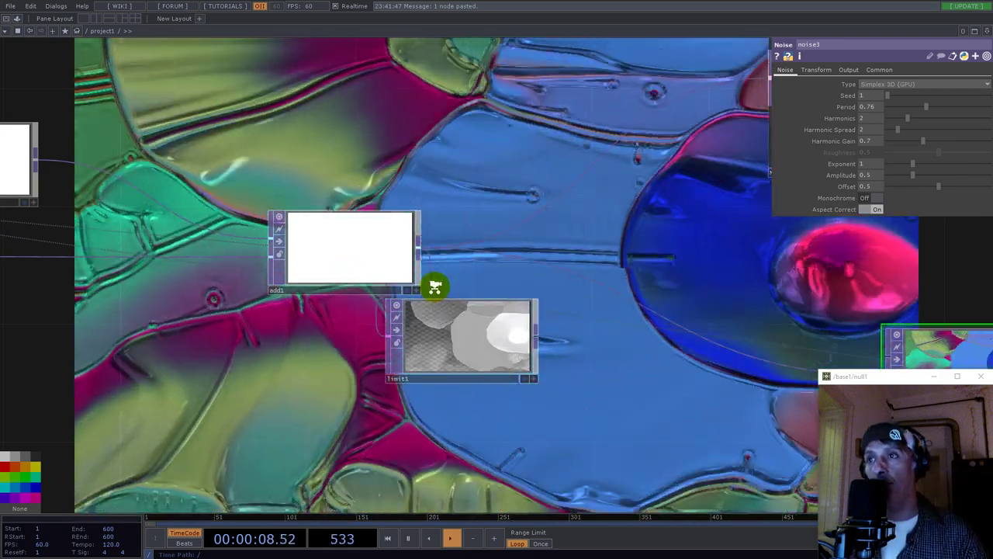
{"action": "scroll", "coordinate": [435, 290], "scroll_direction": "down", "scroll_amount": 5}
{"action": "left_click_drag", "start_coordinate": [345, 145], "coordinate": [665, 169]}
{"action": "scroll", "coordinate": [606, 287], "scroll_direction": "up", "scroll_amount": 5}
{"action": "left_click_drag", "start_coordinate": [659, 275], "coordinate": [632, 259]}
{"action": "left_click_drag", "start_coordinate": [599, 189], "coordinate": [513, 195]}
{"action": "left_click", "coordinate": [401, 286]}
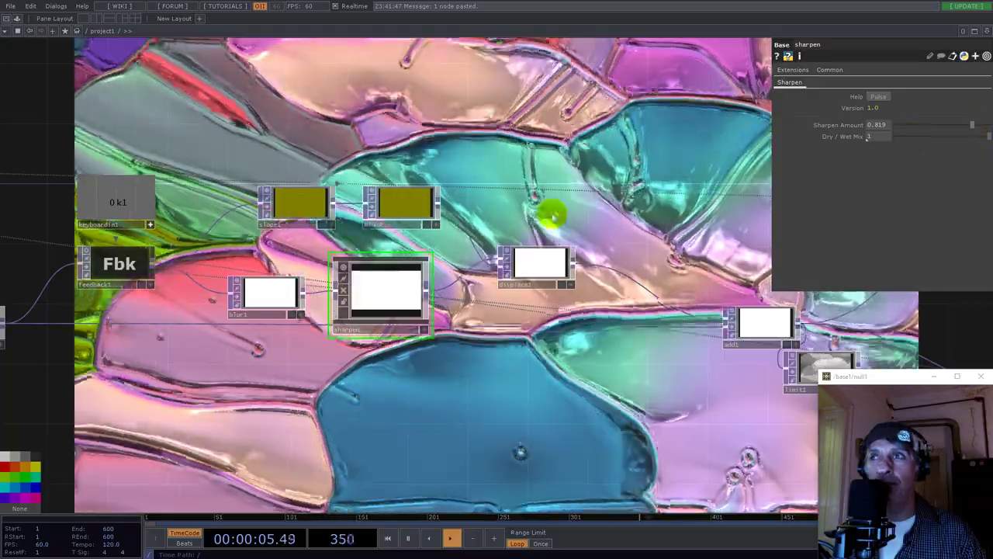
{"action": "left_click", "coordinate": [273, 290]}
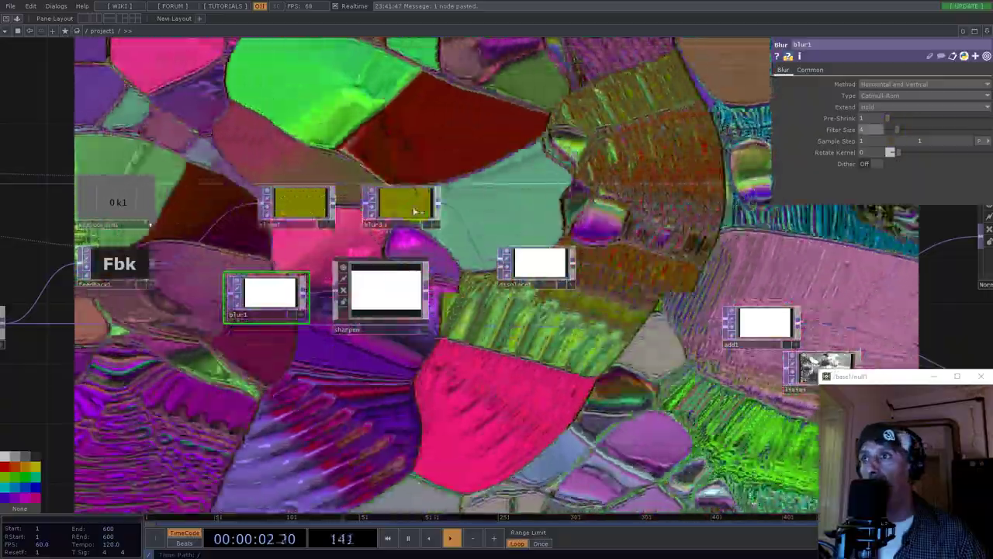
Step: Set blur3's Pre-Shrink to 4
{"action": "left_click", "coordinate": [414, 209]}
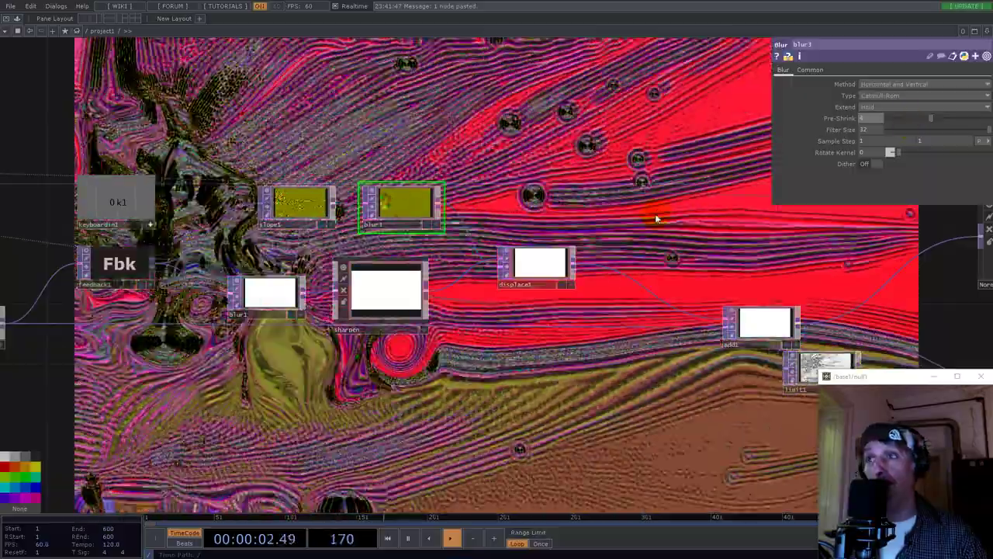
{"action": "left_click_drag", "start_coordinate": [608, 198], "coordinate": [533, 276]}
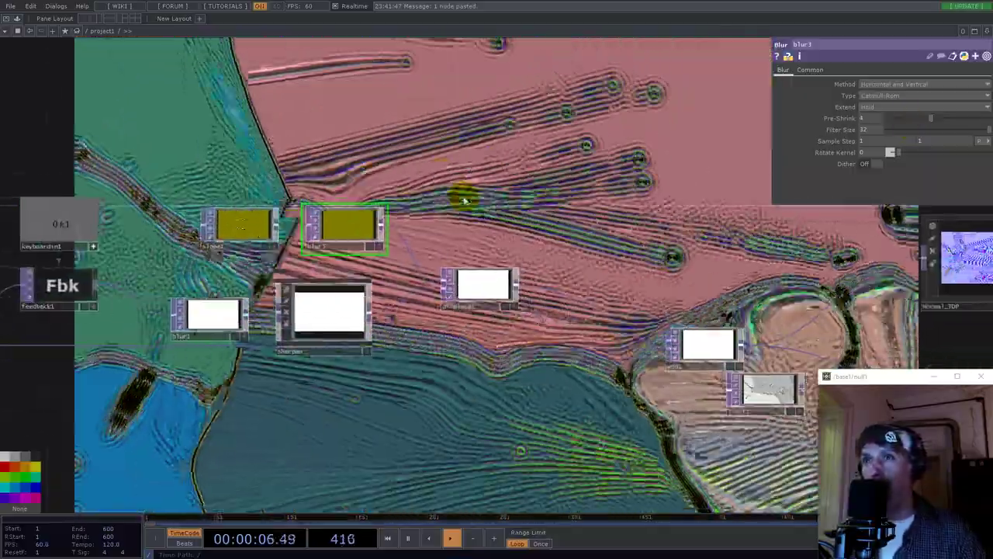
Step: Add the dilate image filter component from the palette and insert it between displace1 and add1
{"action": "scroll", "coordinate": [457, 189], "scroll_direction": "down", "scroll_amount": 5}
{"action": "scroll", "coordinate": [514, 233], "scroll_direction": "up", "scroll_amount": 3}
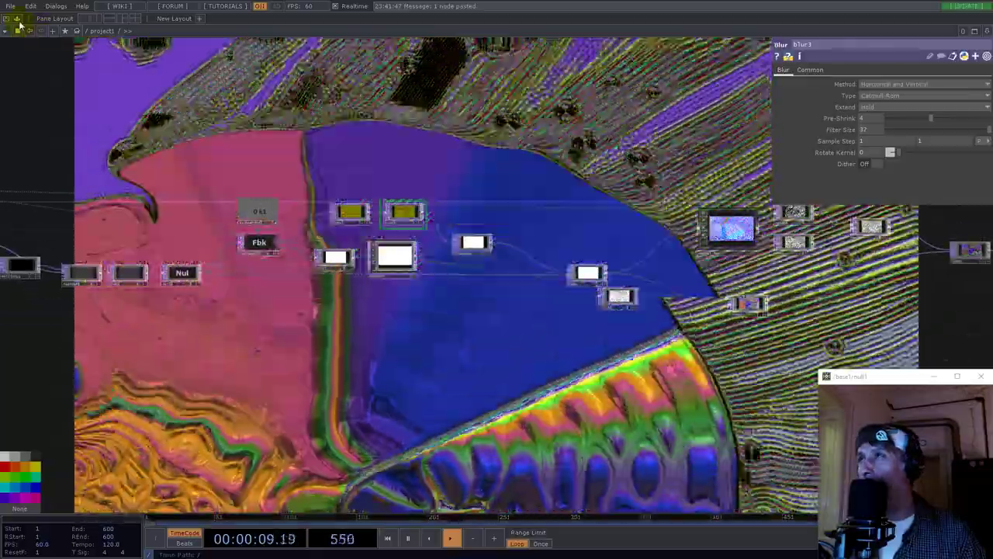
{"action": "left_click", "coordinate": [17, 18]}
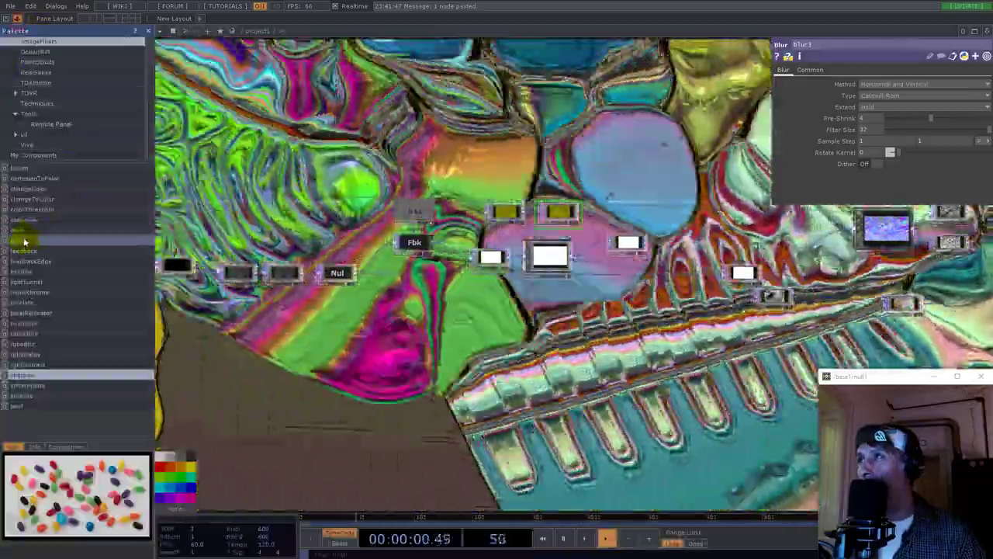
{"action": "left_click_drag", "start_coordinate": [23, 242], "coordinate": [679, 242]}
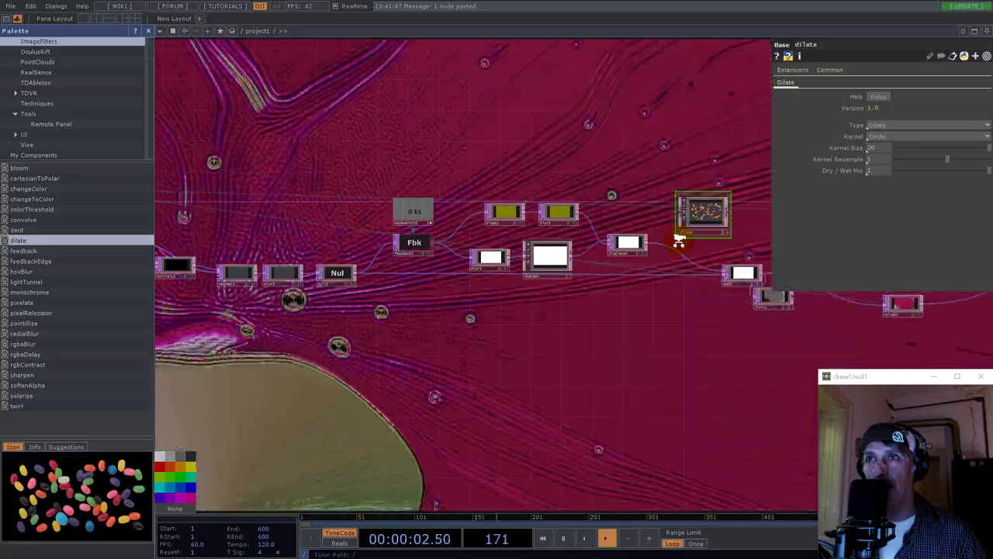
{"action": "scroll", "coordinate": [679, 242], "scroll_direction": "up", "scroll_amount": 5}
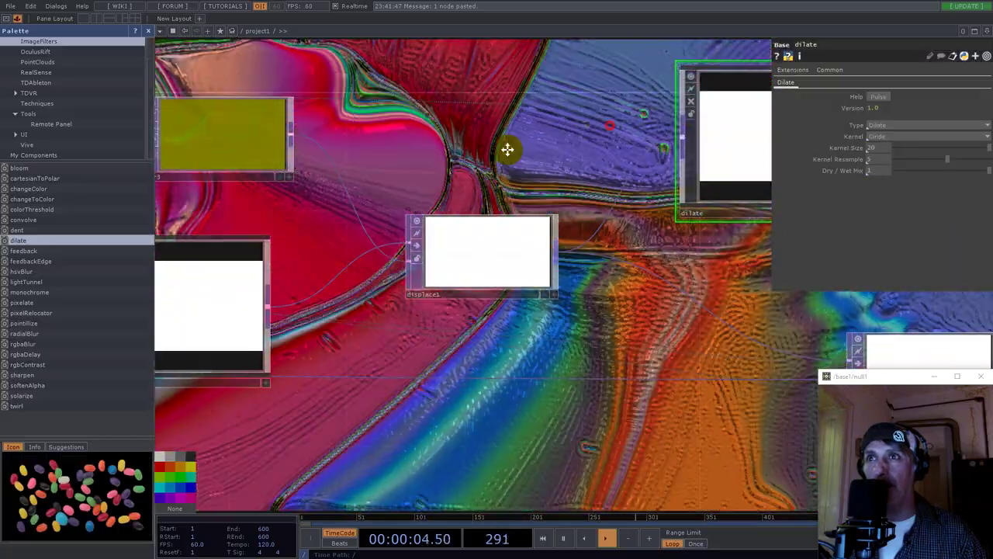
Step: Examine the network inside the dilate component, including the common settings of its dilate GLSL node
{"action": "left_click_drag", "start_coordinate": [508, 149], "coordinate": [216, 260]}
{"action": "scroll", "coordinate": [507, 246], "scroll_direction": "up", "scroll_amount": 5}
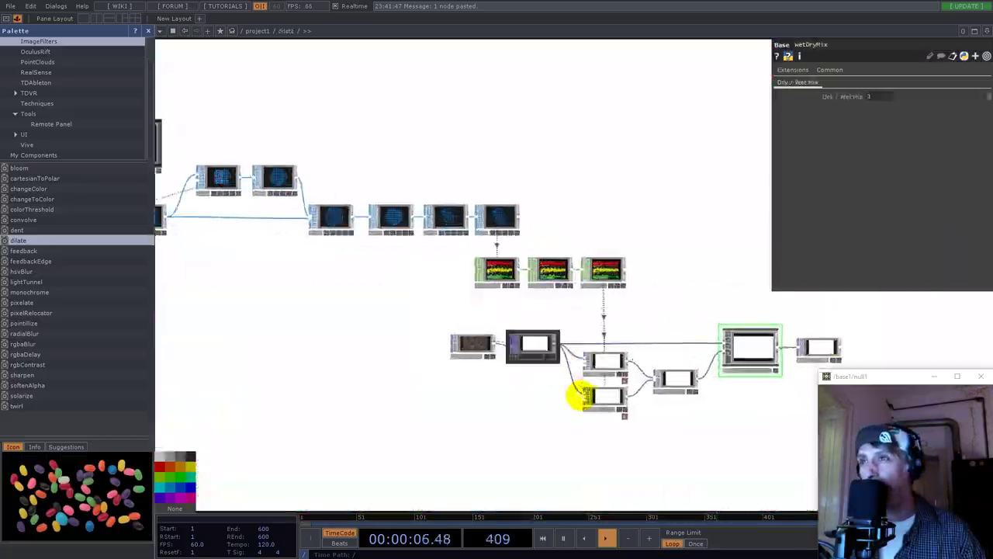
{"action": "left_click", "coordinate": [603, 361]}
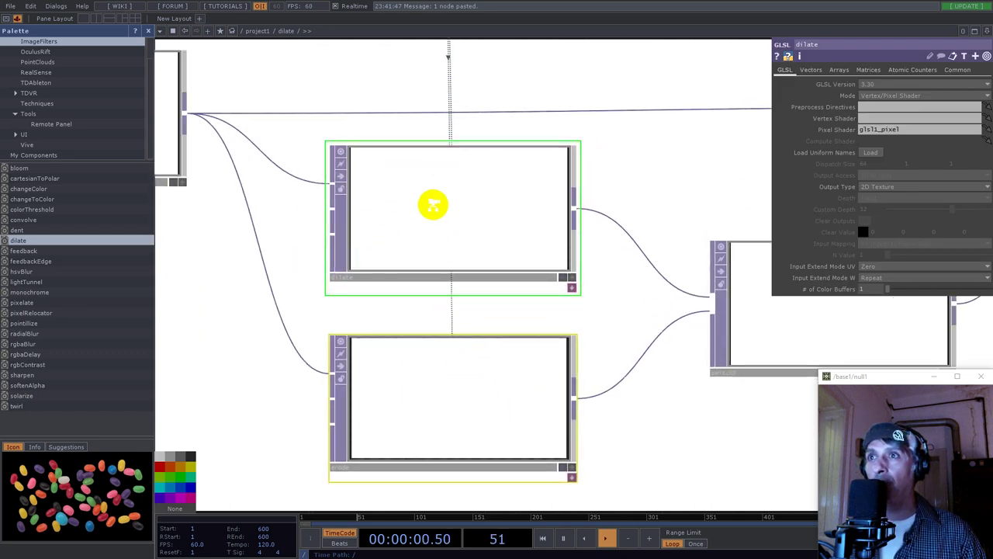
{"action": "scroll", "coordinate": [433, 204], "scroll_direction": "down", "scroll_amount": 5}
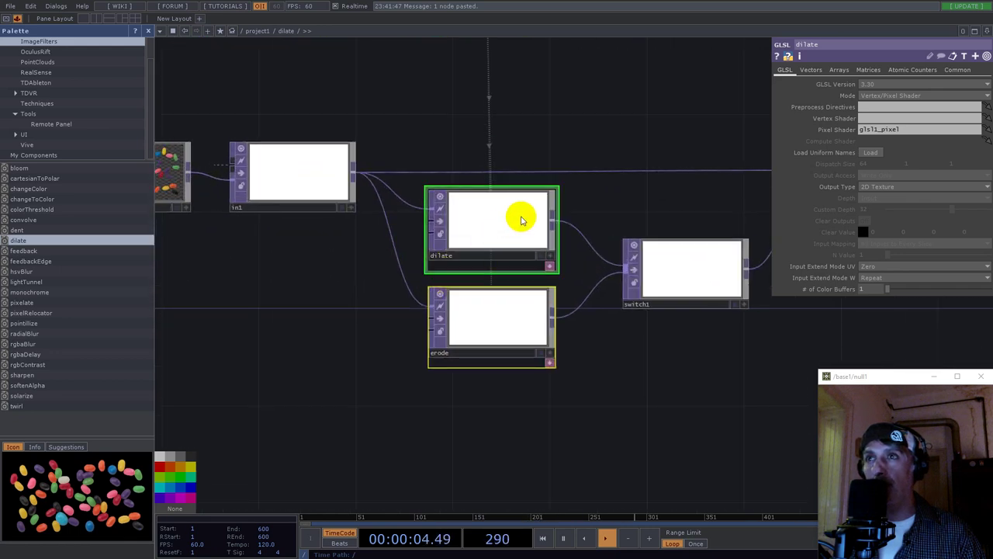
{"action": "left_click", "coordinate": [959, 70]}
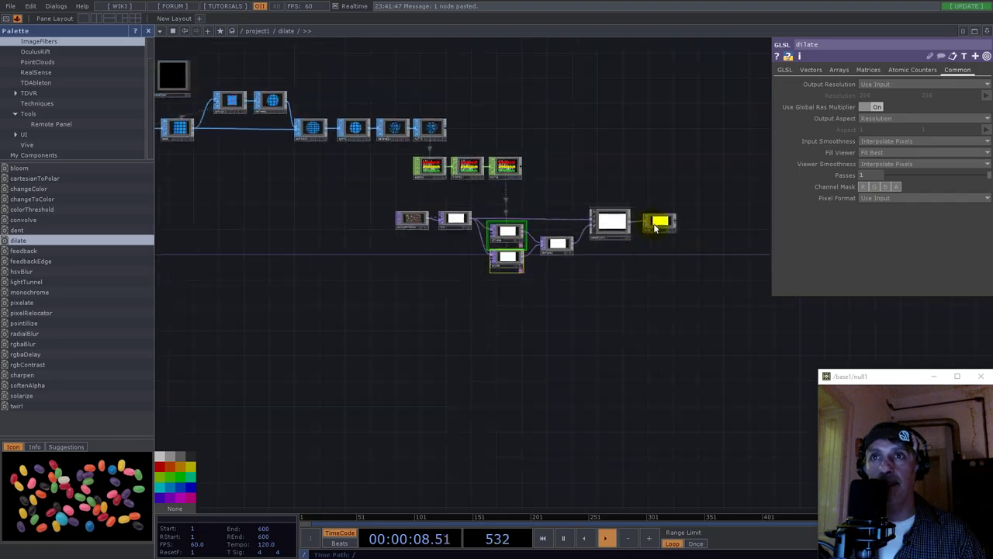
Step: Set the dilate component's Kernel Size to 5, Kernel Resample to 5 and Dry / Wet Mix to 0.385, and close the palette
{"action": "scroll", "coordinate": [461, 303], "scroll_direction": "down", "scroll_amount": 4}
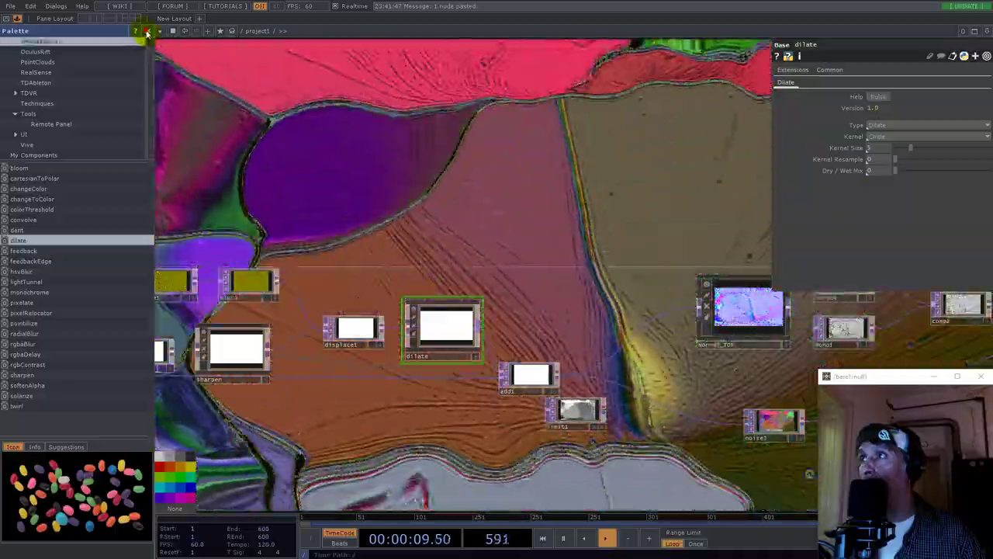
{"action": "left_click", "coordinate": [147, 34]}
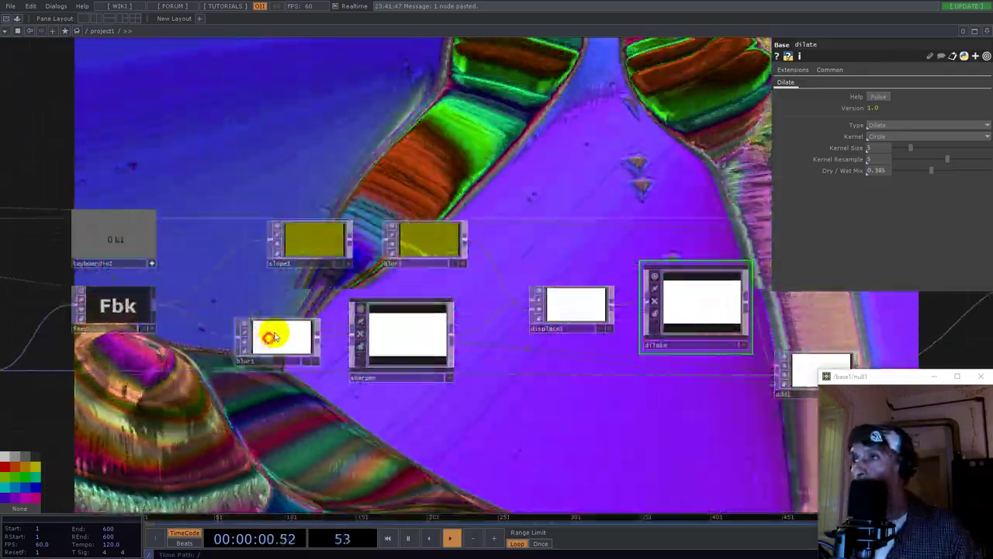
Step: Set blur1's Filter Size to 6 and slope1's Strength to 0.45
{"action": "left_click", "coordinate": [267, 339]}
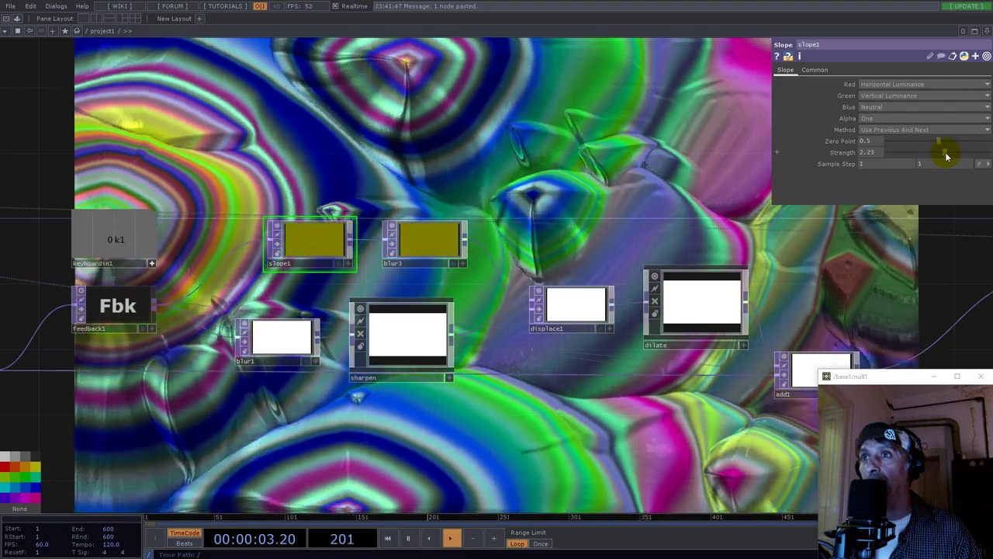
{"action": "left_click_drag", "start_coordinate": [947, 156], "coordinate": [901, 151]}
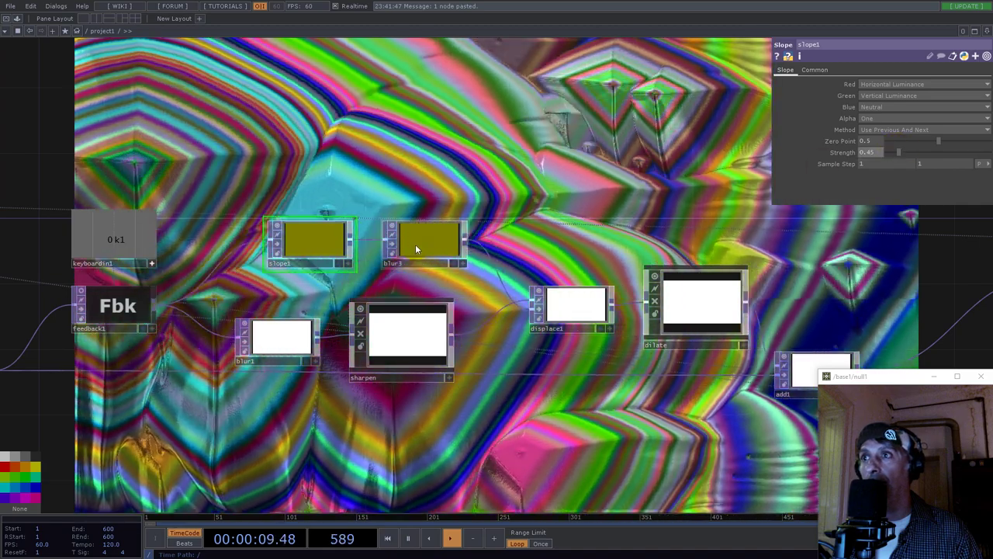
Step: Set the dilate component's Kernel Resample to 8 and Dry / Wet Mix to 0.094, with the Circle kernel
{"action": "left_click", "coordinate": [413, 250]}
{"action": "left_click_drag", "start_coordinate": [603, 215], "coordinate": [408, 201]}
{"action": "left_click", "coordinate": [505, 298]}
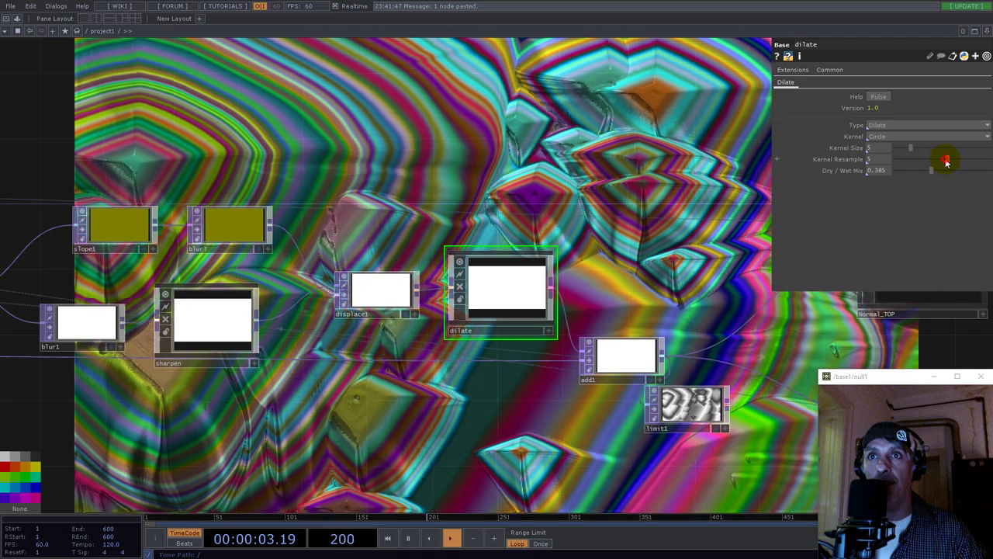
{"action": "left_click_drag", "start_coordinate": [949, 160], "coordinate": [904, 171]}
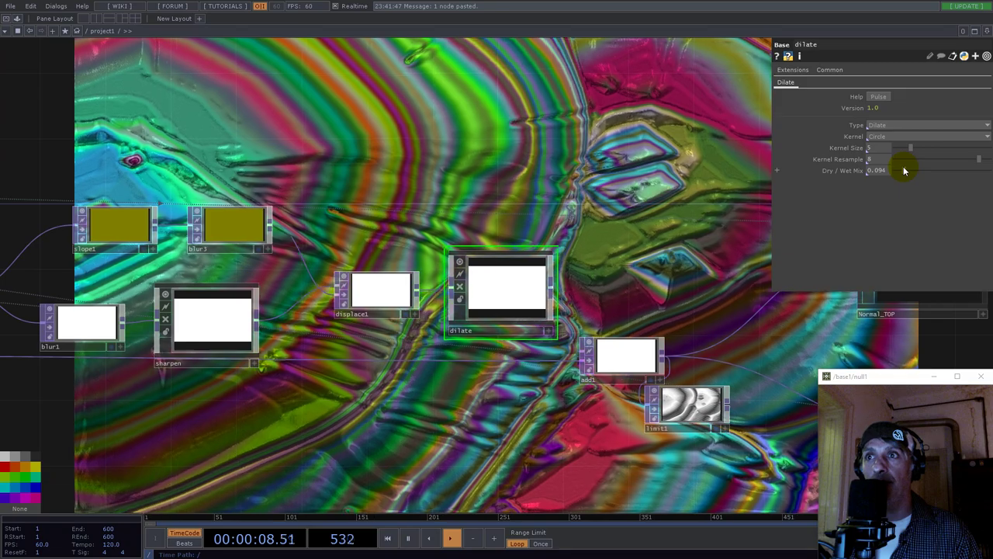
{"action": "left_click_drag", "start_coordinate": [452, 144], "coordinate": [701, 156]}
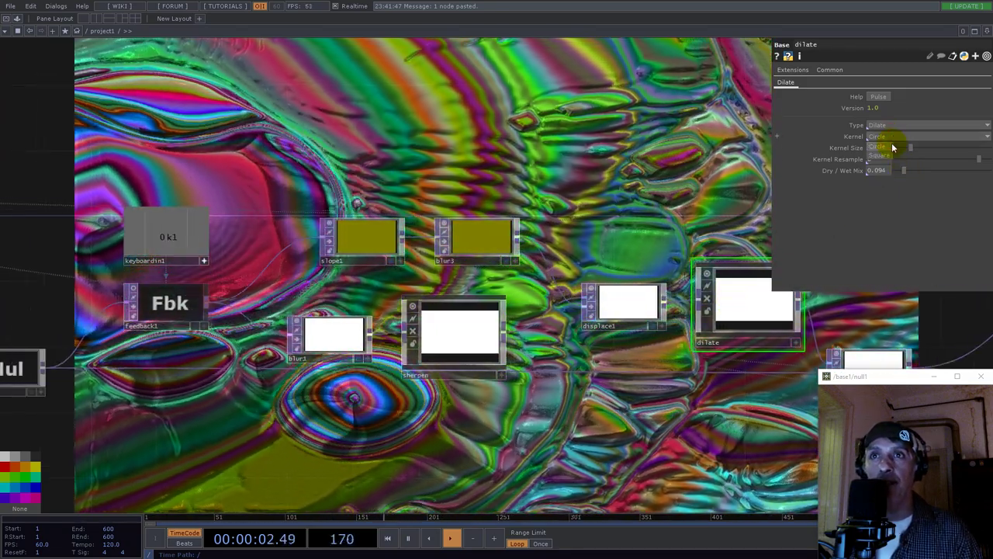
{"action": "left_click", "coordinate": [882, 148]}
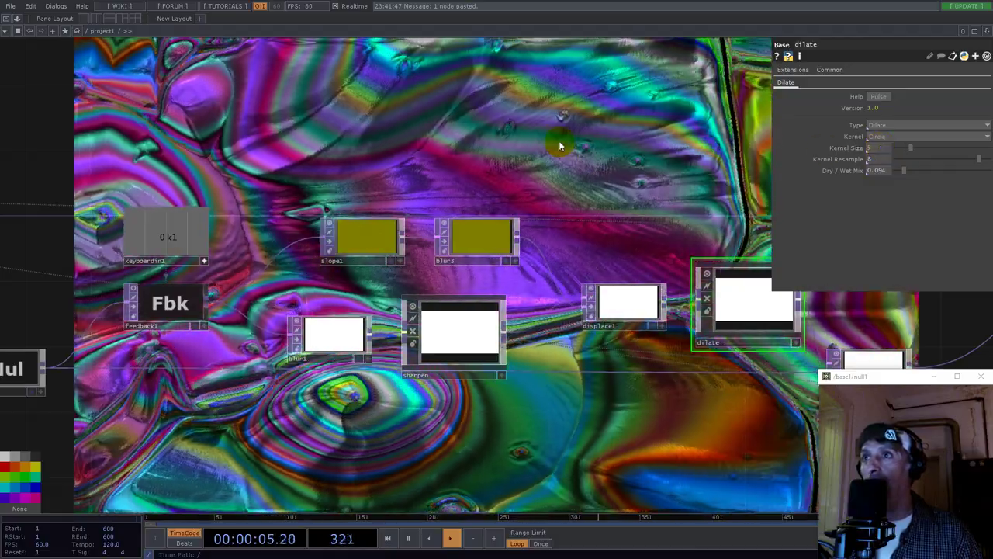
Step: Check noise3's transform settings and set its Period to 3
{"action": "left_click_drag", "start_coordinate": [611, 192], "coordinate": [748, 368]}
{"action": "scroll", "coordinate": [623, 311], "scroll_direction": "down", "scroll_amount": 5}
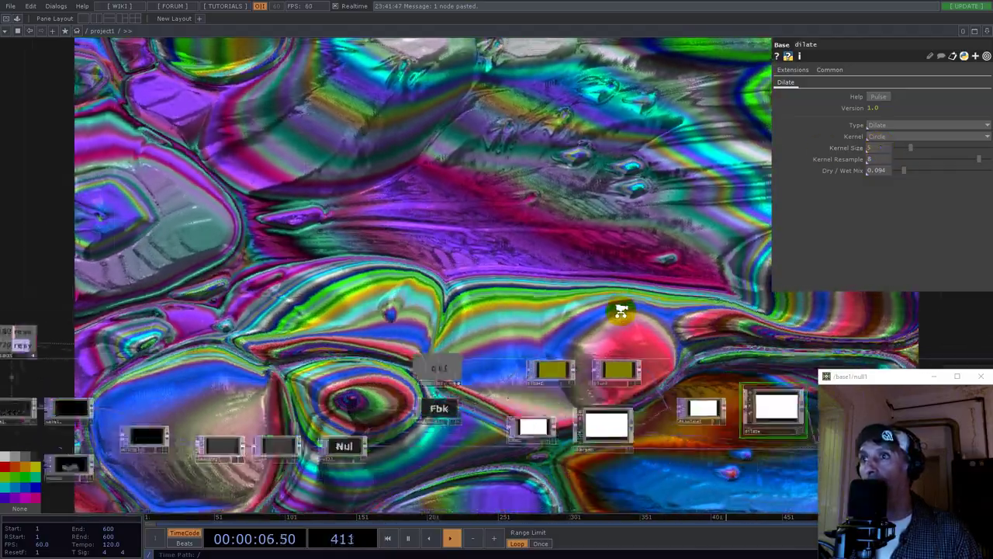
{"action": "scroll", "coordinate": [656, 267], "scroll_direction": "up", "scroll_amount": 8}
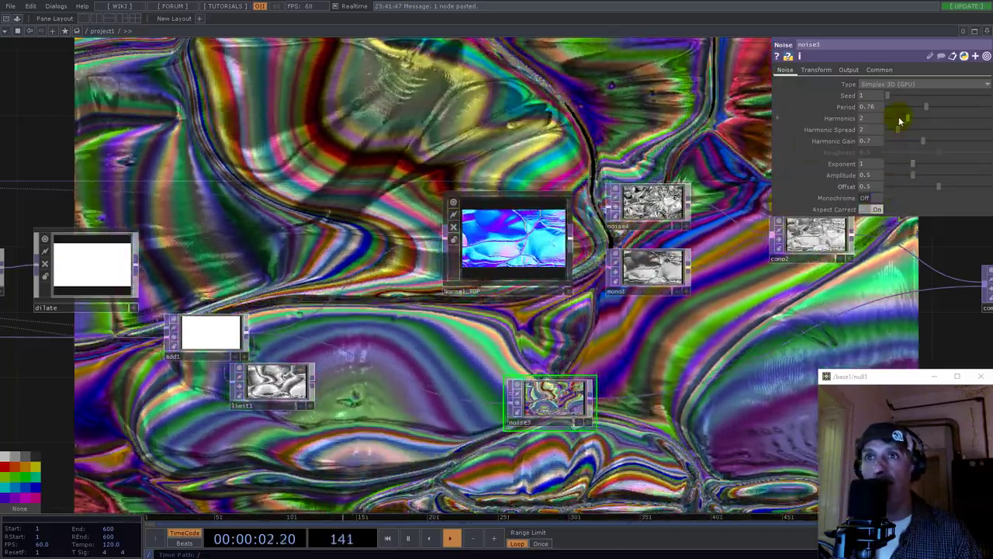
{"action": "left_click_drag", "start_coordinate": [898, 113], "coordinate": [990, 107]}
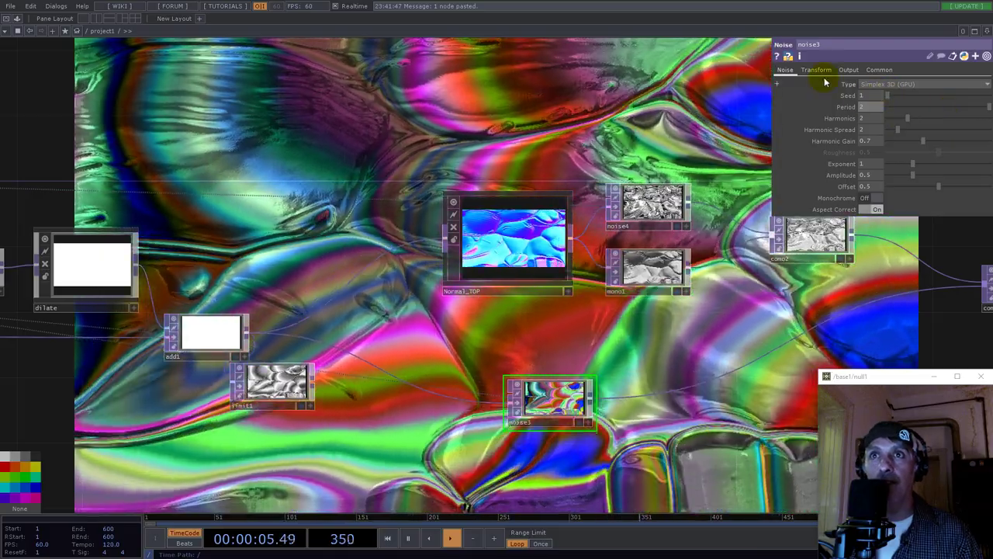
{"action": "left_click", "coordinate": [817, 70]}
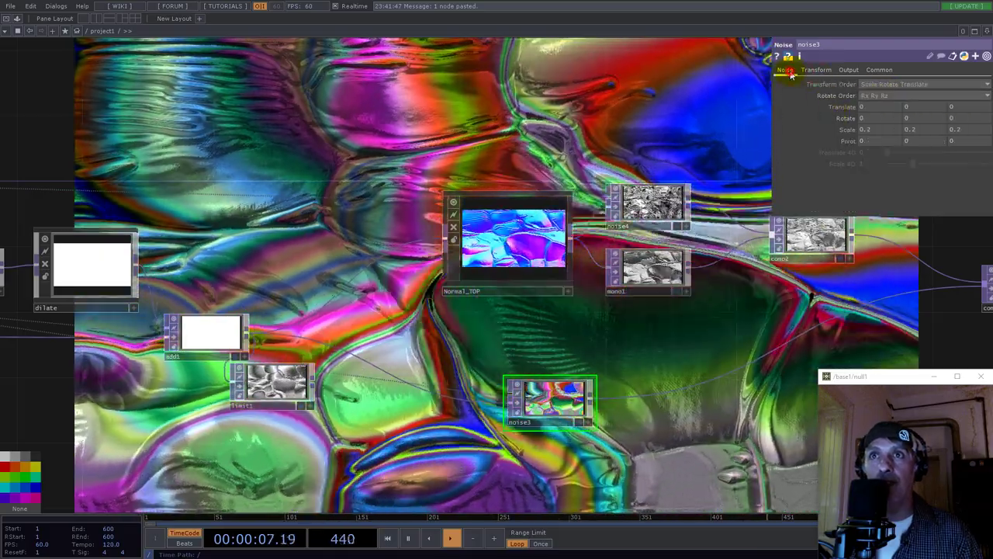
{"action": "left_click", "coordinate": [786, 71]}
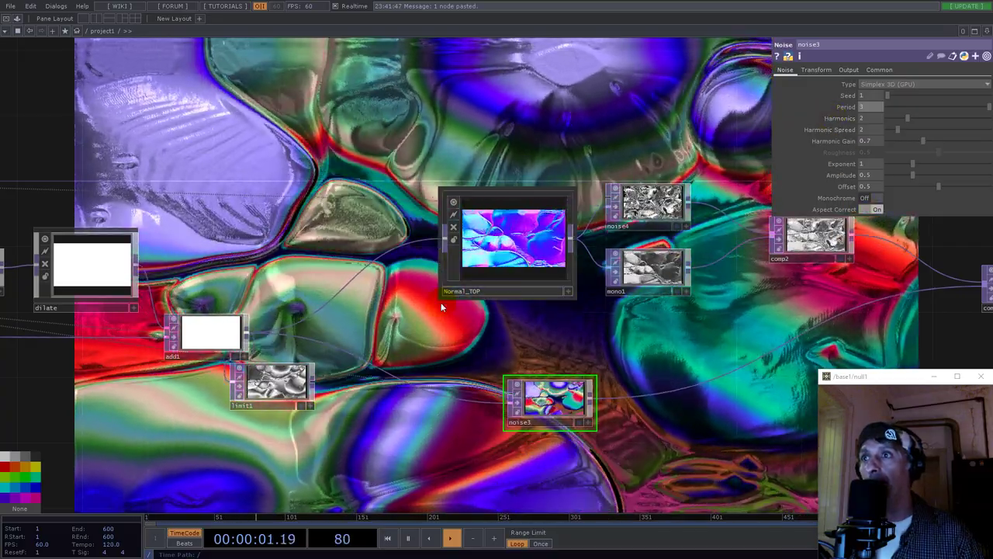
Step: Look over the whole node chain, from the source nodes through the feedback loop to comp1 and null1
{"action": "scroll", "coordinate": [441, 303], "scroll_direction": "down", "scroll_amount": 5}
{"action": "left_click_drag", "start_coordinate": [585, 184], "coordinate": [705, 262]}
{"action": "left_click_drag", "start_coordinate": [525, 259], "coordinate": [587, 230]}
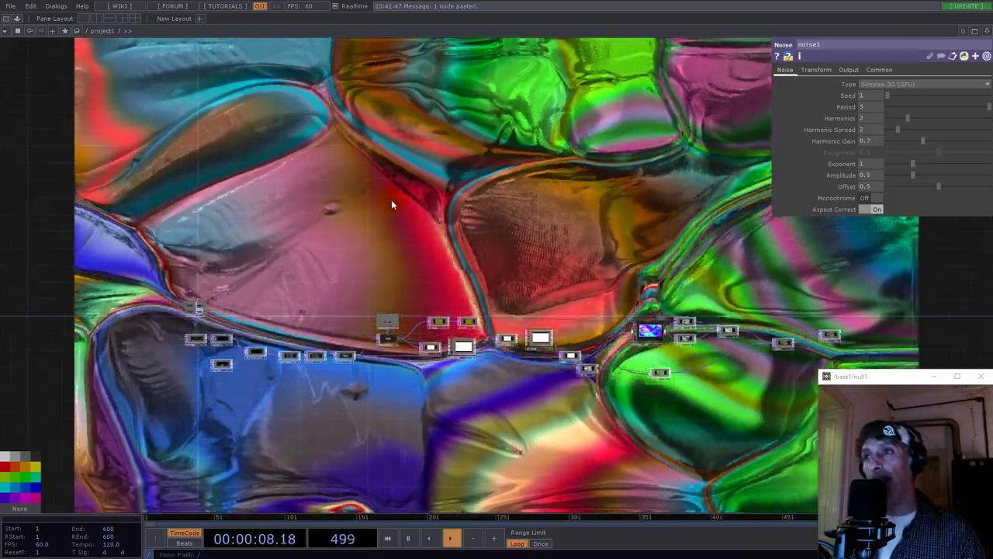
{"action": "left_click", "coordinate": [778, 339]}
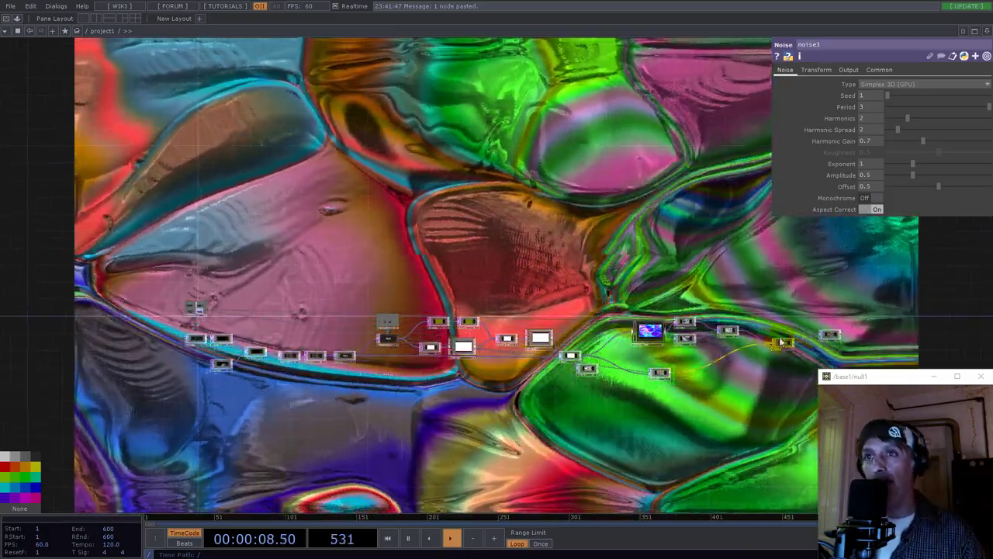
{"action": "scroll", "coordinate": [778, 339], "scroll_direction": "up", "scroll_amount": 8}
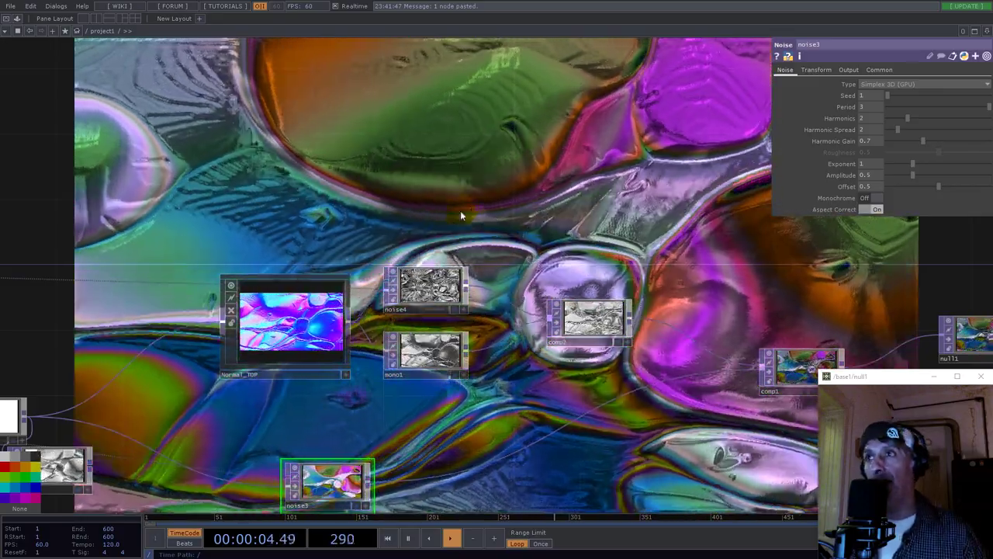
{"action": "scroll", "coordinate": [765, 218], "scroll_direction": "down", "scroll_amount": 5}
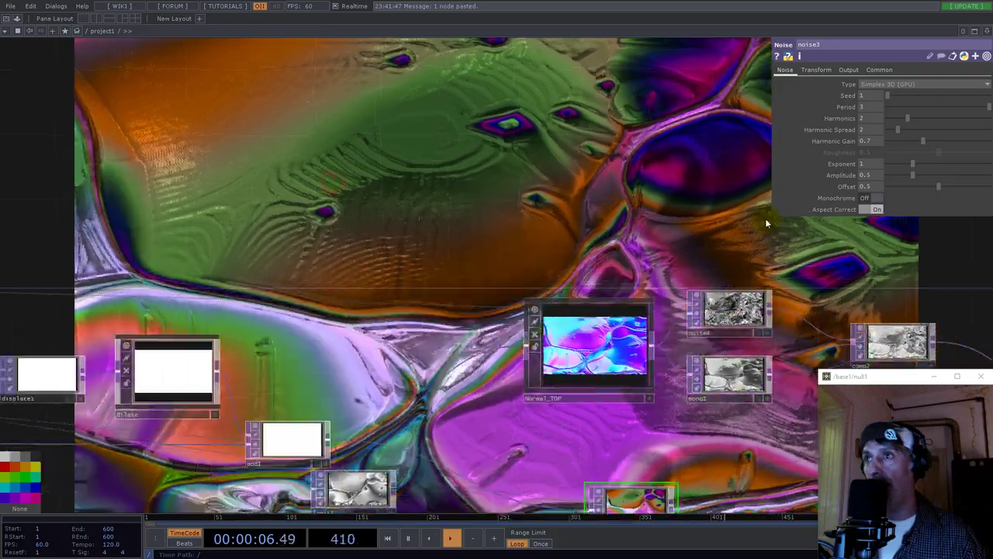
Step: Turn on Dither for blur3, the blur following slope1
{"action": "scroll", "coordinate": [474, 258], "scroll_direction": "up", "scroll_amount": 6}
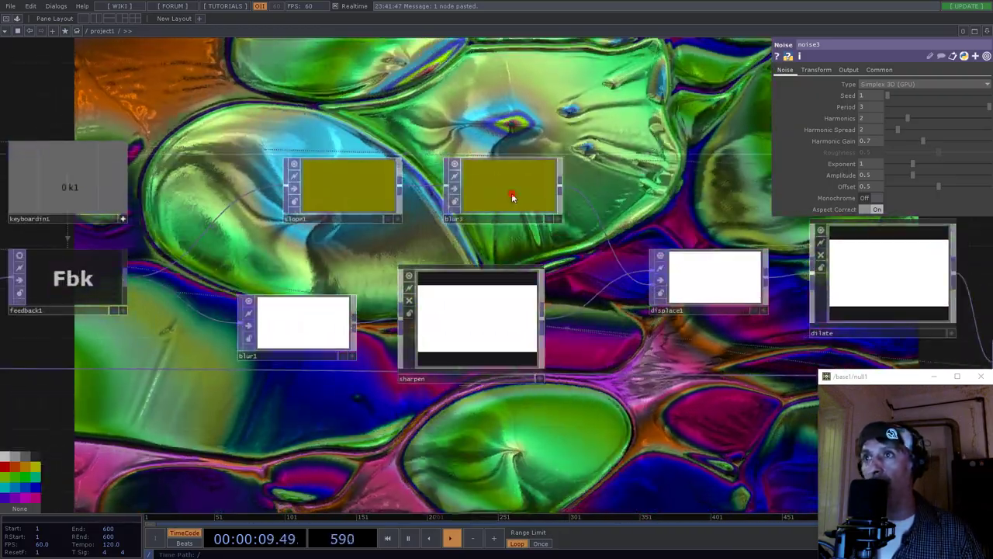
{"action": "left_click", "coordinate": [510, 194]}
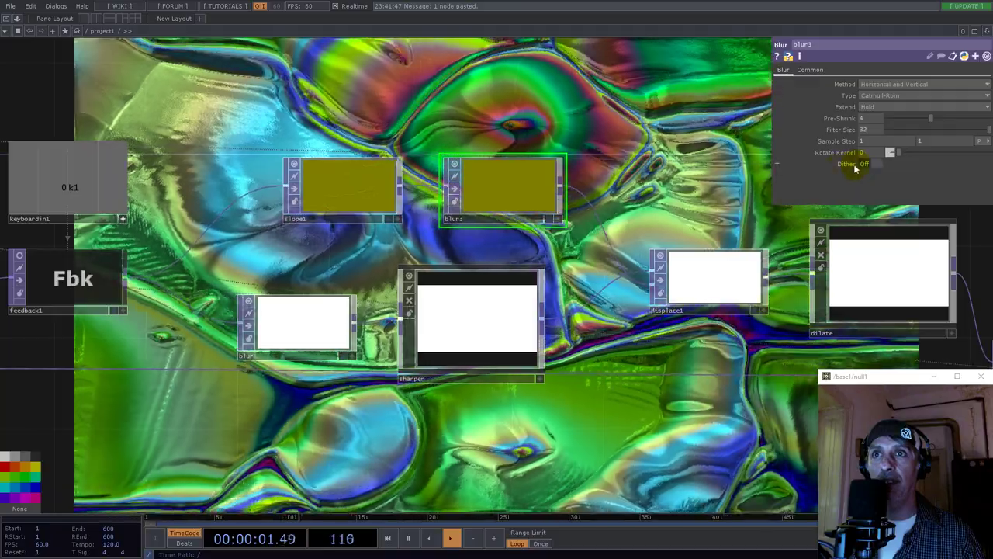
{"action": "left_click", "coordinate": [875, 164]}
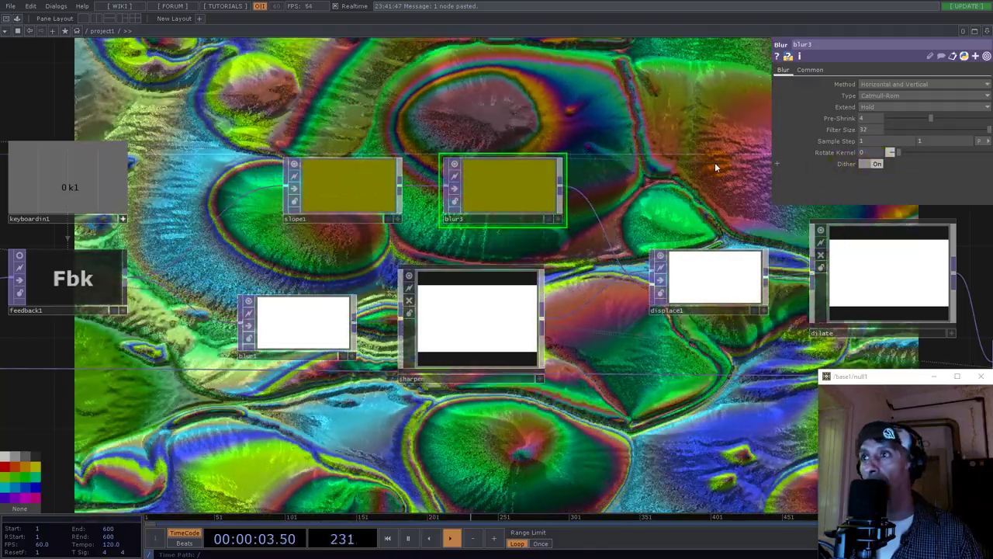
Step: Turn on Dither for blur1, the blur between feedback1 and the sharpen component
{"action": "left_click_drag", "start_coordinate": [657, 146], "coordinate": [464, 346]}
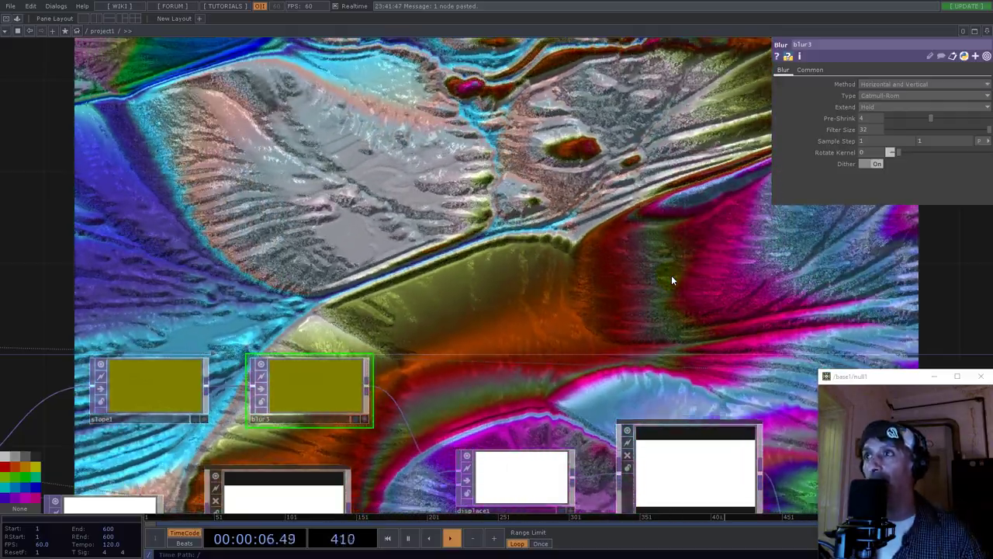
{"action": "left_click_drag", "start_coordinate": [485, 260], "coordinate": [880, 230]}
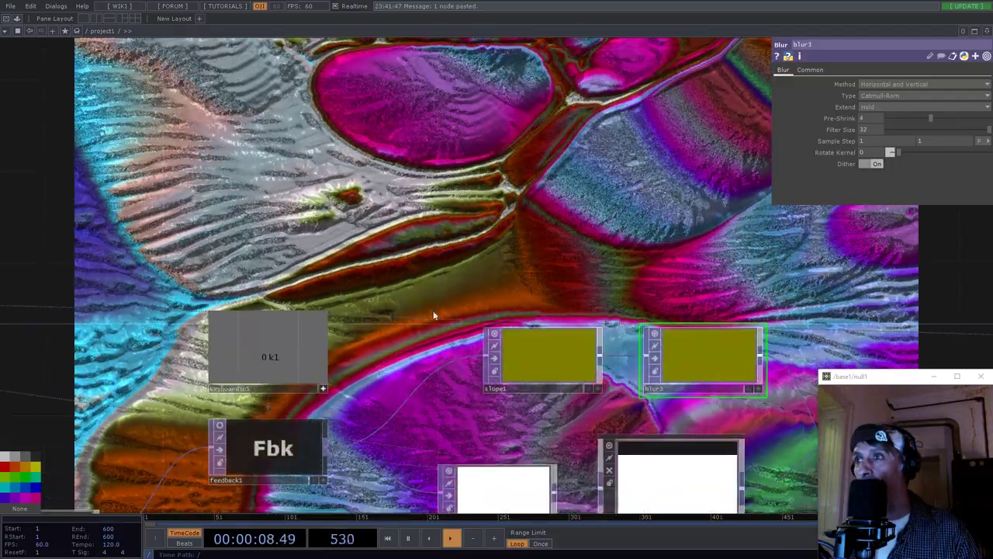
{"action": "left_click_drag", "start_coordinate": [453, 321], "coordinate": [491, 134]}
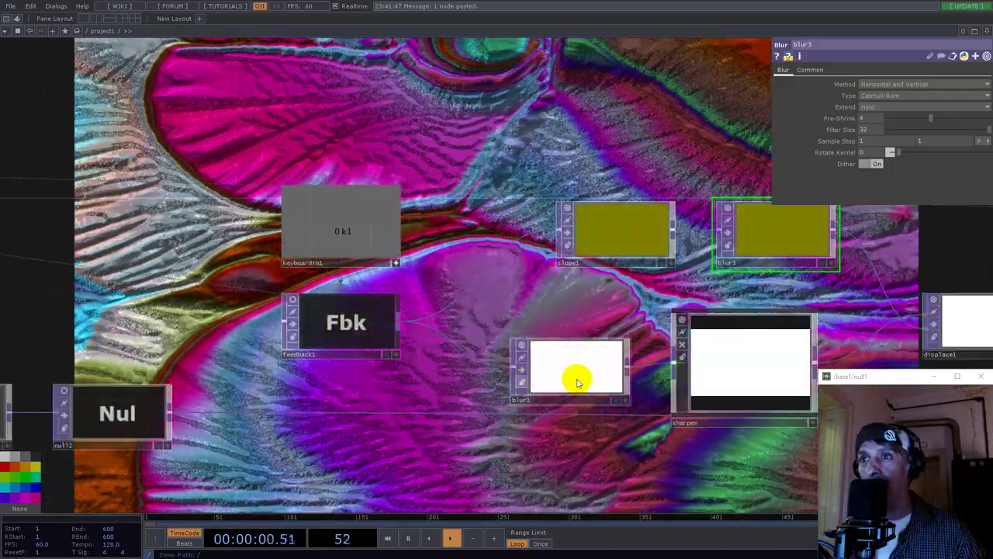
{"action": "left_click", "coordinate": [582, 381]}
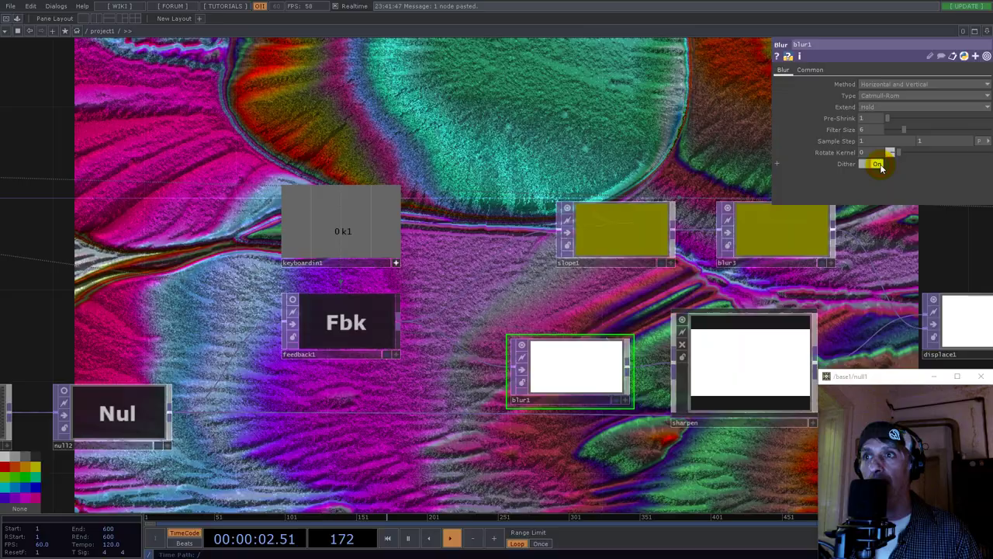
{"action": "left_click", "coordinate": [877, 164]}
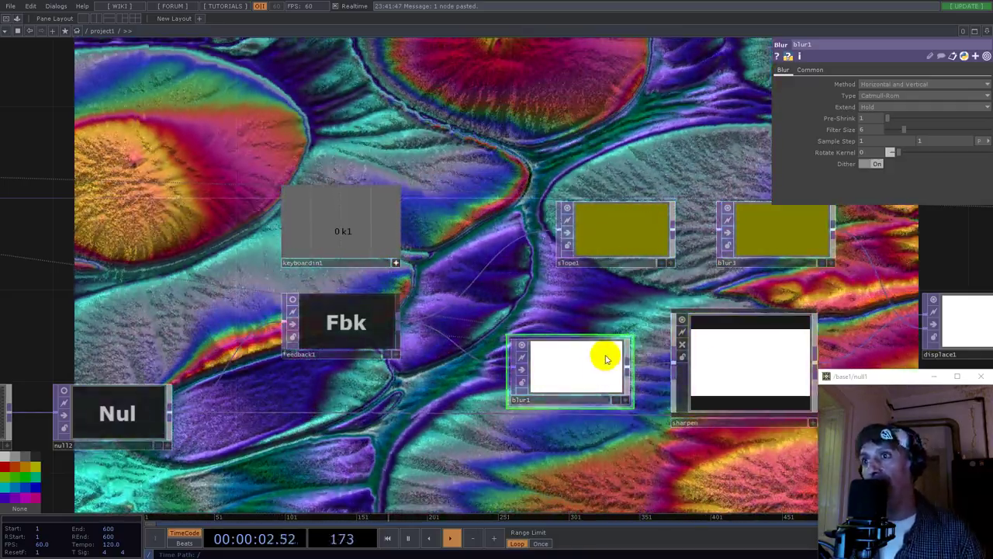
Step: Set the Pre-Shrink of blur3, the blur following slope1, to 2
{"action": "left_click_drag", "start_coordinate": [495, 190], "coordinate": [412, 252]}
{"action": "left_click", "coordinate": [691, 303]}
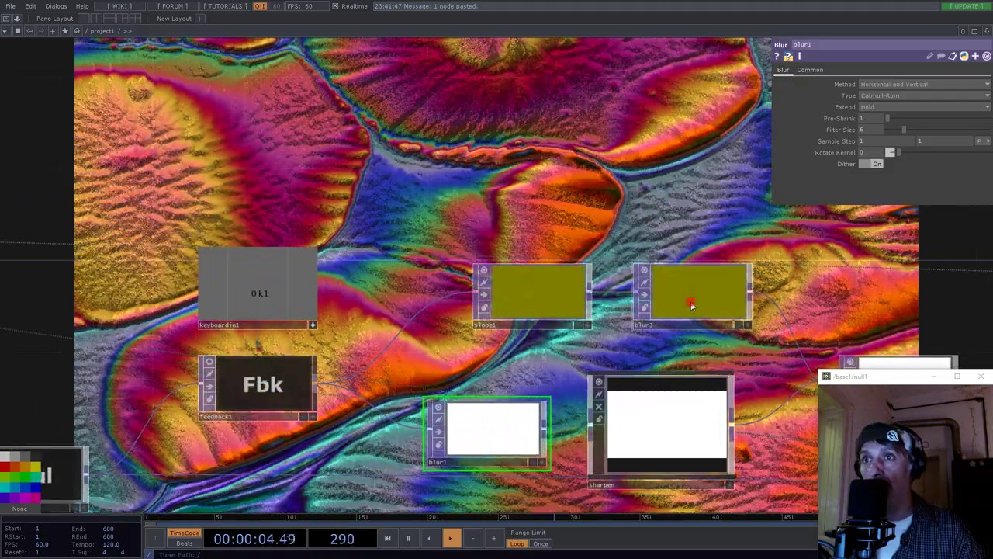
{"action": "left_click_drag", "start_coordinate": [931, 120], "coordinate": [893, 121]}
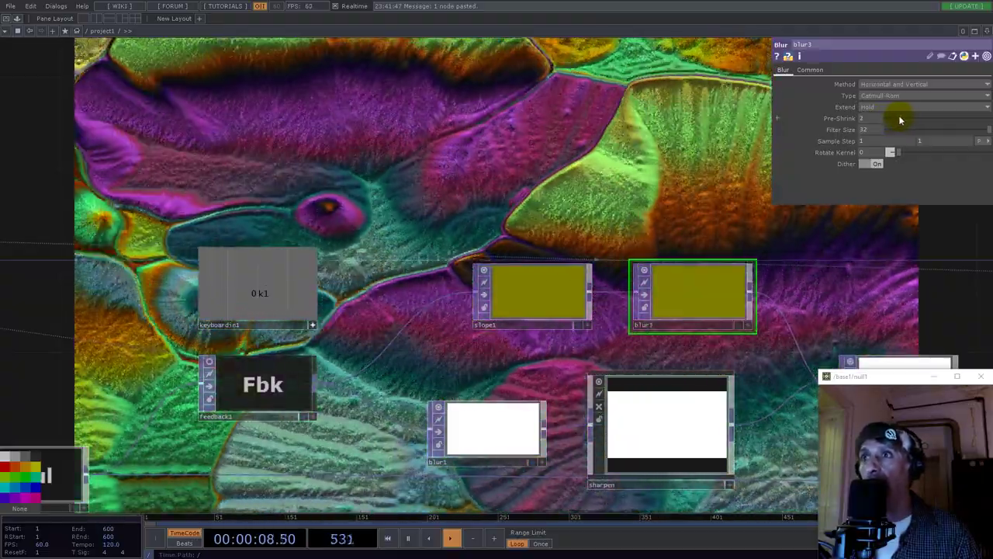
Step: Lower the Filter Size of blur2, the blur feeding null2, to 3
{"action": "left_click_drag", "start_coordinate": [356, 152], "coordinate": [621, 204]}
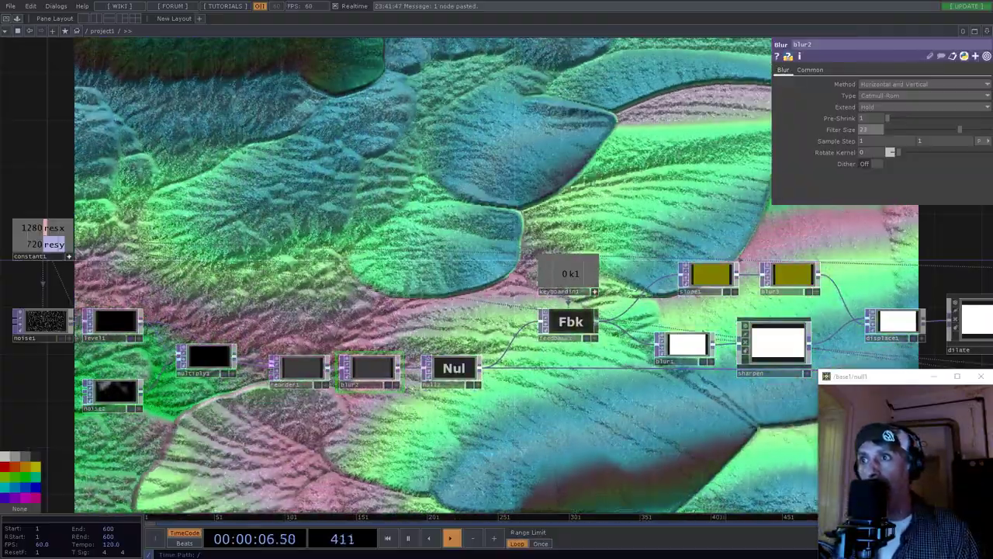
{"action": "scroll", "coordinate": [664, 251], "scroll_direction": "down", "scroll_amount": 4}
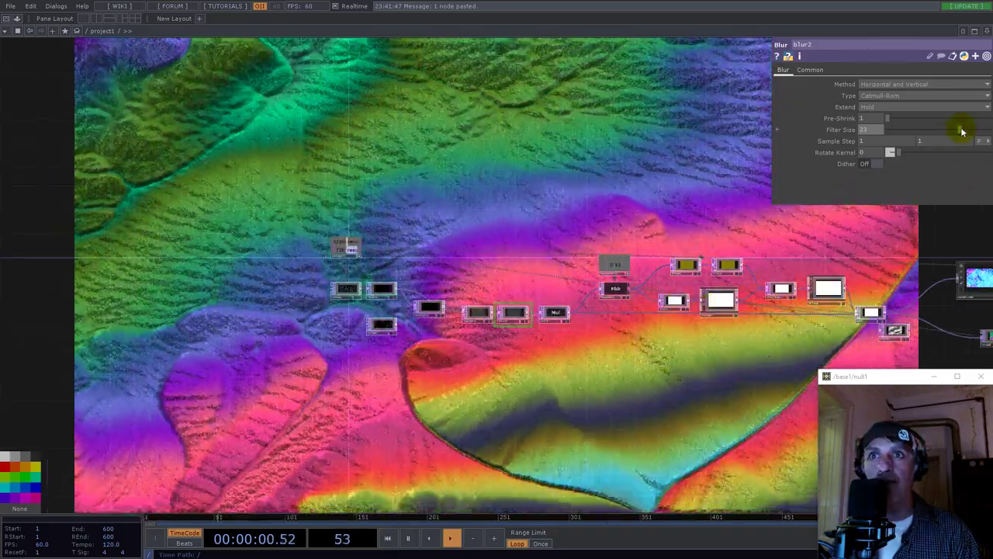
{"action": "left_click_drag", "start_coordinate": [919, 134], "coordinate": [893, 132]}
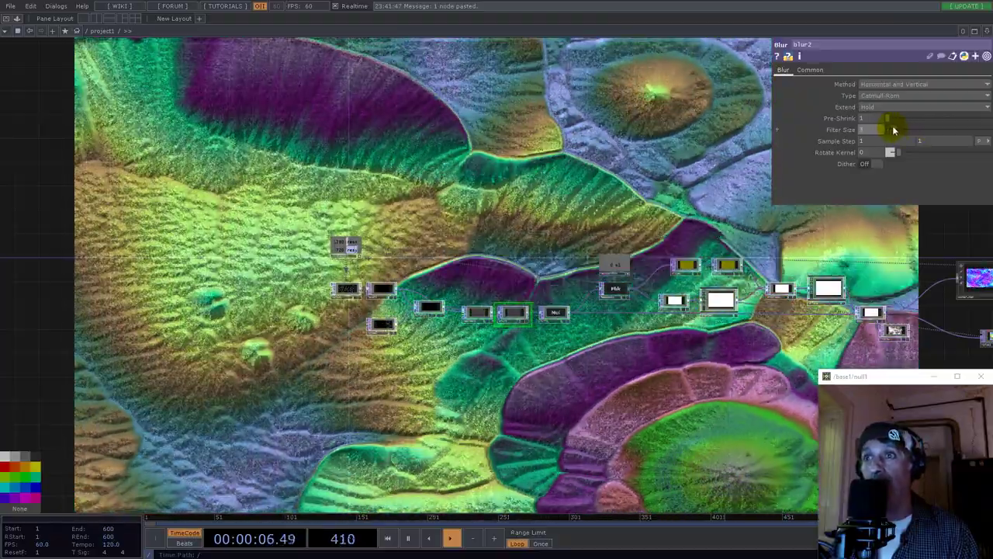
Step: Turn off the viewer on the sharpen component
{"action": "left_click_drag", "start_coordinate": [643, 157], "coordinate": [371, 204]}
{"action": "scroll", "coordinate": [503, 313], "scroll_direction": "up", "scroll_amount": 5}
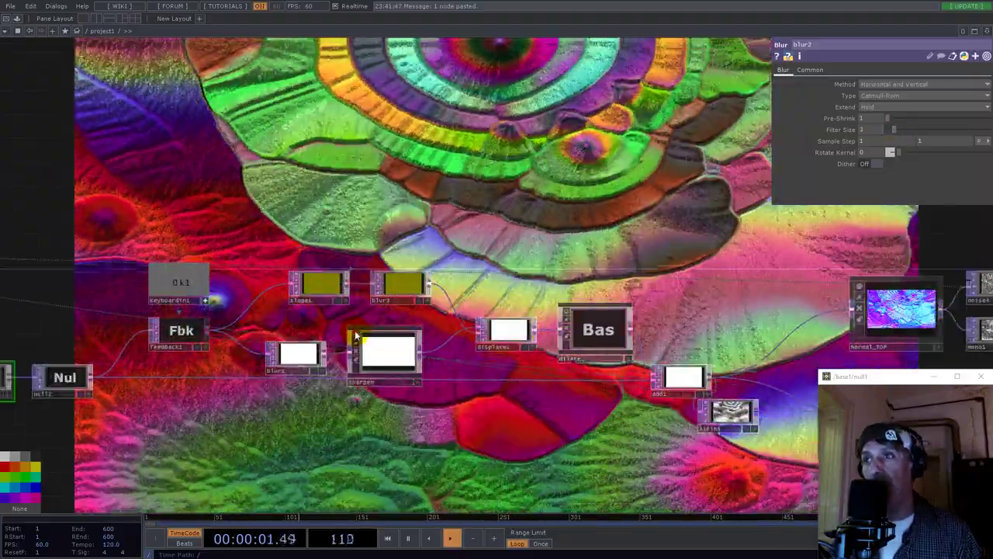
{"action": "left_click", "coordinate": [357, 336]}
Step: Nudge limit1 slightly away from noise3 and connect Normal_TOP's output to noise3's input
{"action": "left_click_drag", "start_coordinate": [634, 292], "coordinate": [463, 288]}
{"action": "left_click_drag", "start_coordinate": [566, 414], "coordinate": [636, 439]}
{"action": "left_click_drag", "start_coordinate": [586, 359], "coordinate": [539, 339]}
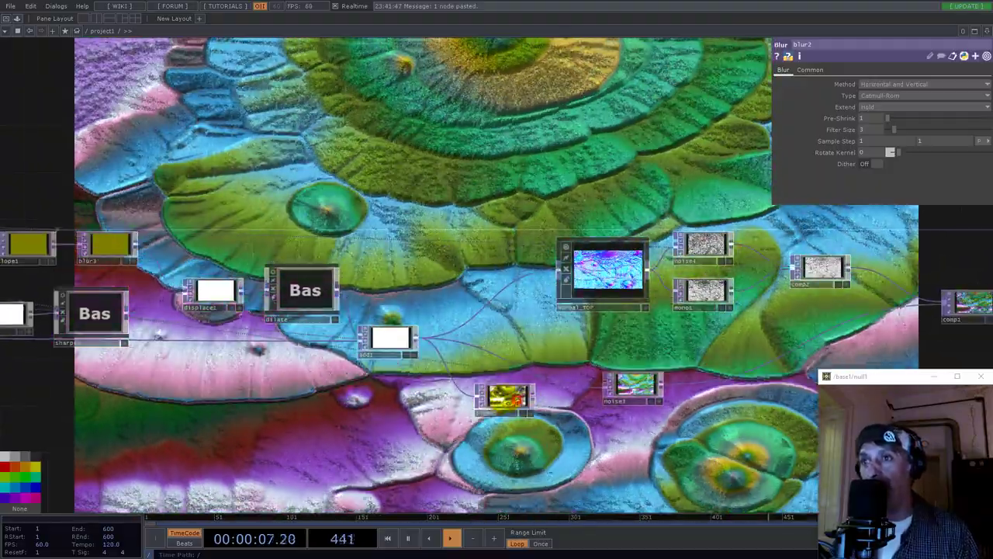
{"action": "left_click_drag", "start_coordinate": [527, 398], "coordinate": [517, 398]}
{"action": "scroll", "coordinate": [517, 399], "scroll_direction": "up", "scroll_amount": 8}
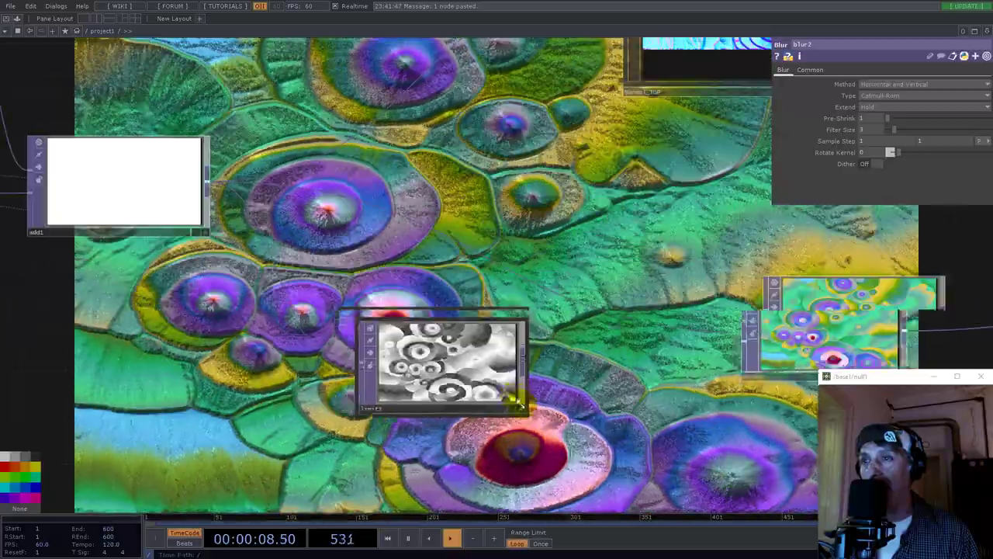
{"action": "left_click_drag", "start_coordinate": [526, 344], "coordinate": [833, 310]}
{"action": "left_click_drag", "start_coordinate": [681, 254], "coordinate": [456, 271]}
{"action": "scroll", "coordinate": [457, 271], "scroll_direction": "down", "scroll_amount": 5}
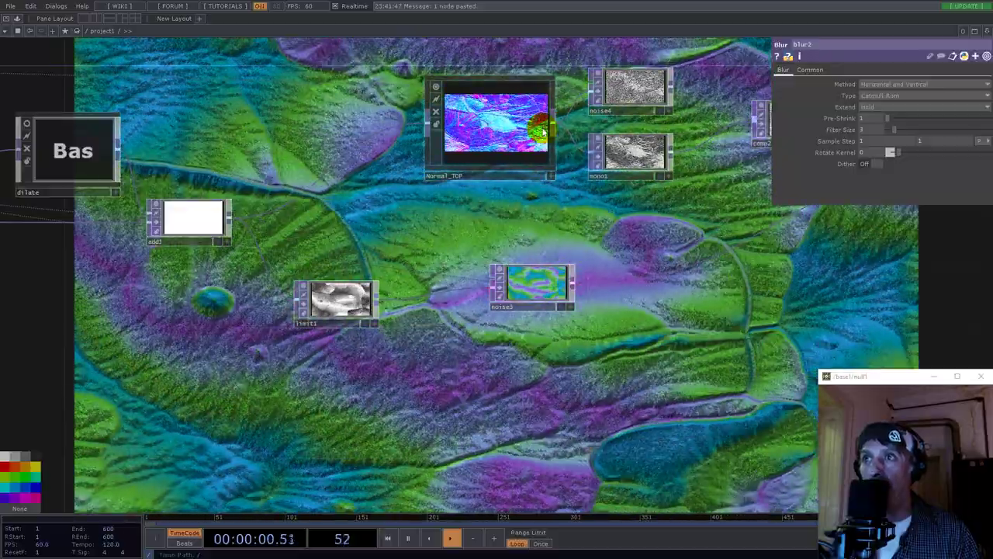
{"action": "left_click_drag", "start_coordinate": [576, 132], "coordinate": [473, 286]}
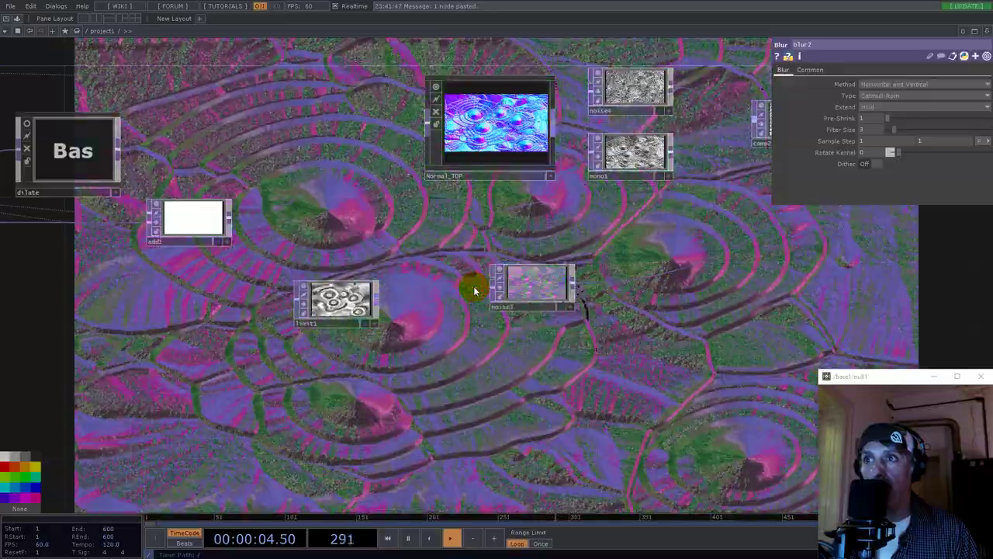
Step: Set noise3's Seed to 1422 and its Harmonic Gain to 0.44
{"action": "left_click", "coordinate": [532, 286]}
{"action": "left_click_drag", "start_coordinate": [574, 286], "coordinate": [662, 260]}
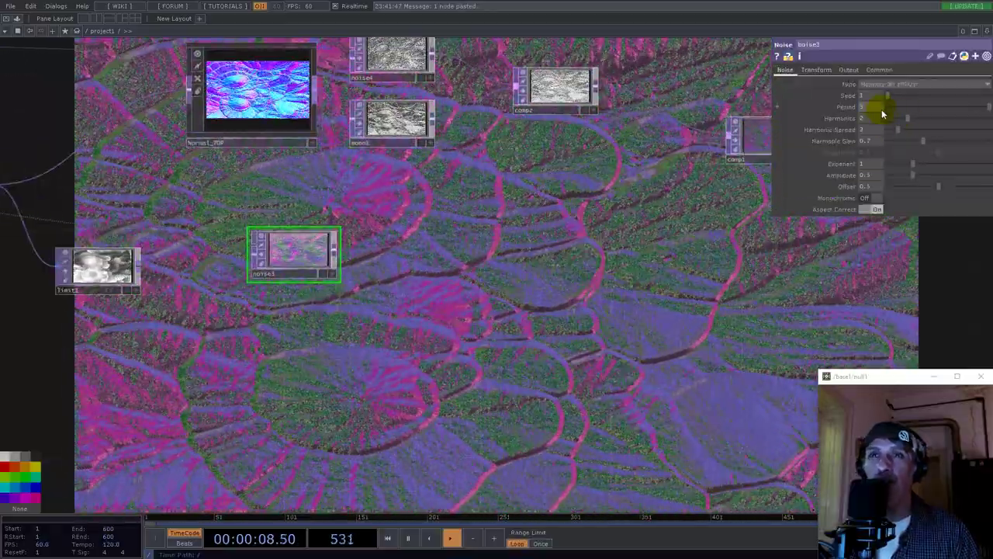
{"action": "left_click_drag", "start_coordinate": [910, 144], "coordinate": [888, 144]}
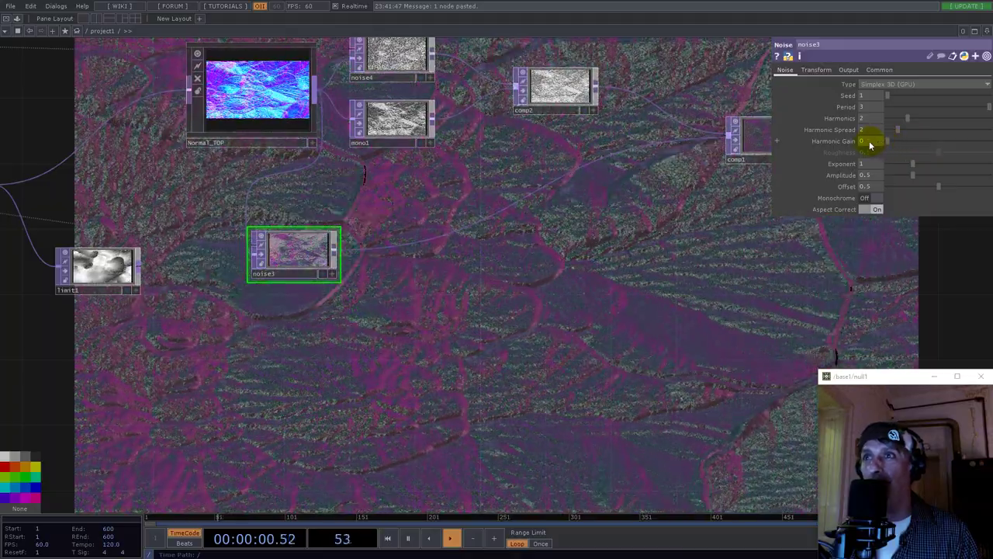
{"action": "left_click_drag", "start_coordinate": [889, 98], "coordinate": [899, 98]}
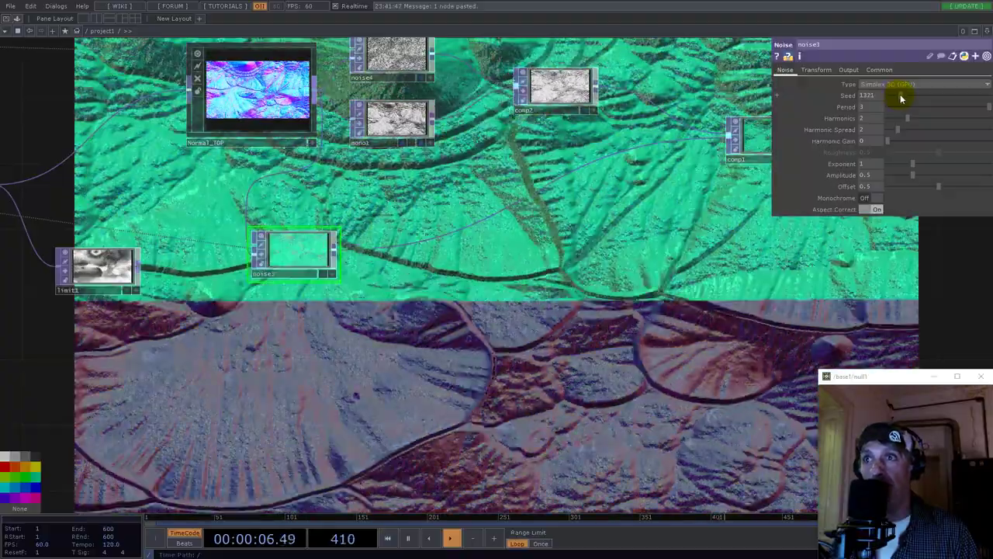
{"action": "left_click_drag", "start_coordinate": [900, 98], "coordinate": [902, 99]}
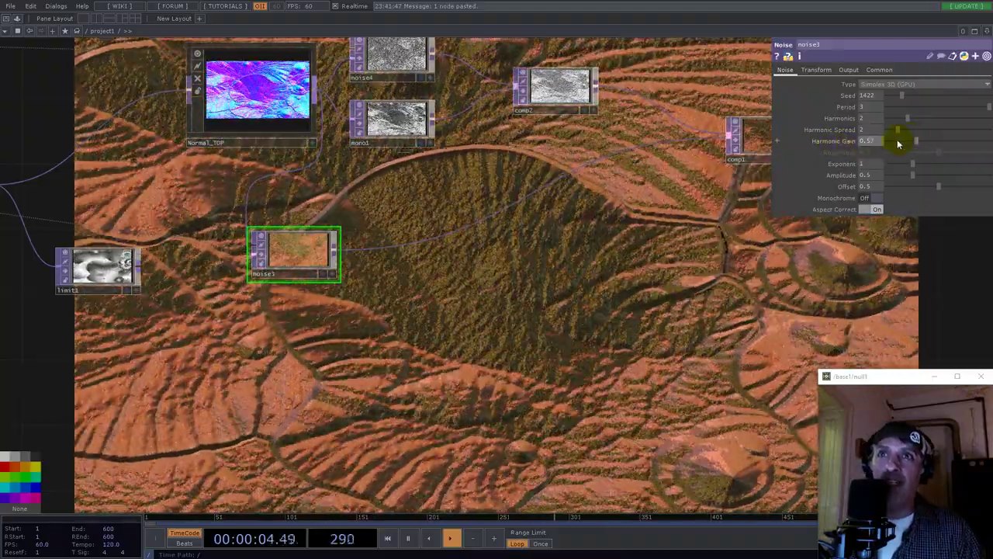
{"action": "left_click_drag", "start_coordinate": [928, 146], "coordinate": [899, 138]}
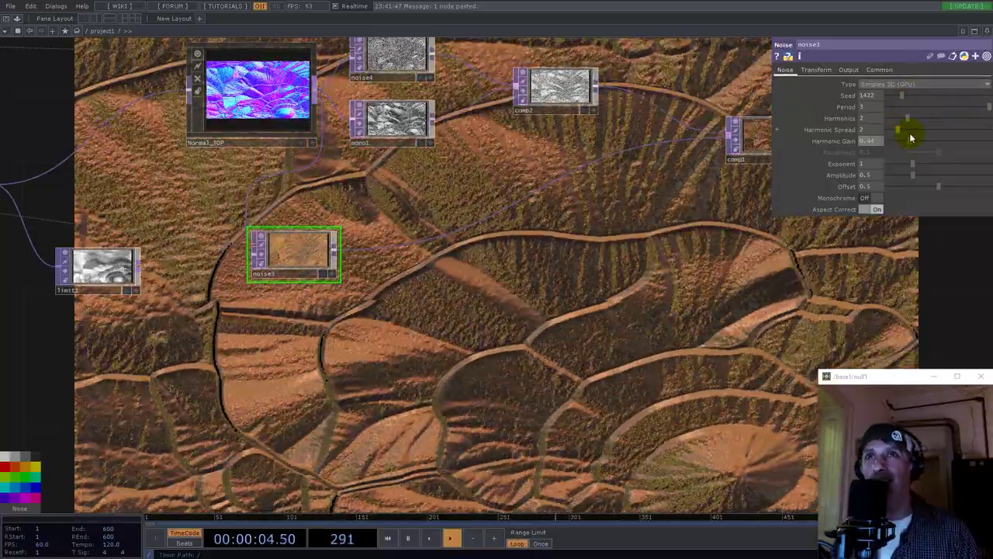
Step: Add a Noise TOP from slope1's output and place it just above blur3
{"action": "left_click_drag", "start_coordinate": [480, 199], "coordinate": [761, 271]}
{"action": "scroll", "coordinate": [761, 272], "scroll_direction": "down", "scroll_amount": 5}
{"action": "left_click_drag", "start_coordinate": [290, 159], "coordinate": [421, 188]}
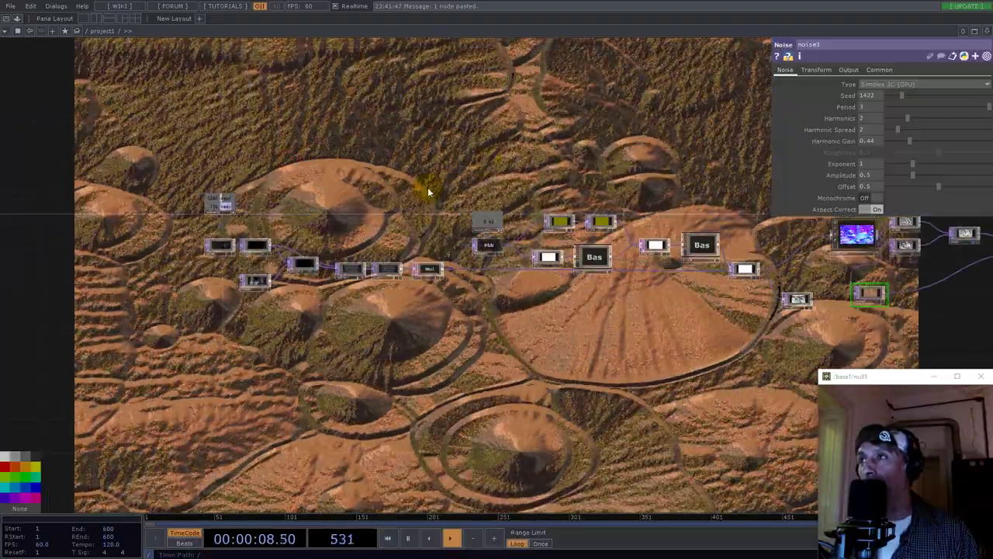
{"action": "scroll", "coordinate": [421, 269], "scroll_direction": "up", "scroll_amount": 5}
{"action": "left_click_drag", "start_coordinate": [650, 329], "coordinate": [209, 324]}
{"action": "left_click_drag", "start_coordinate": [593, 312], "coordinate": [407, 375]}
{"action": "left_click_drag", "start_coordinate": [356, 213], "coordinate": [311, 200]}
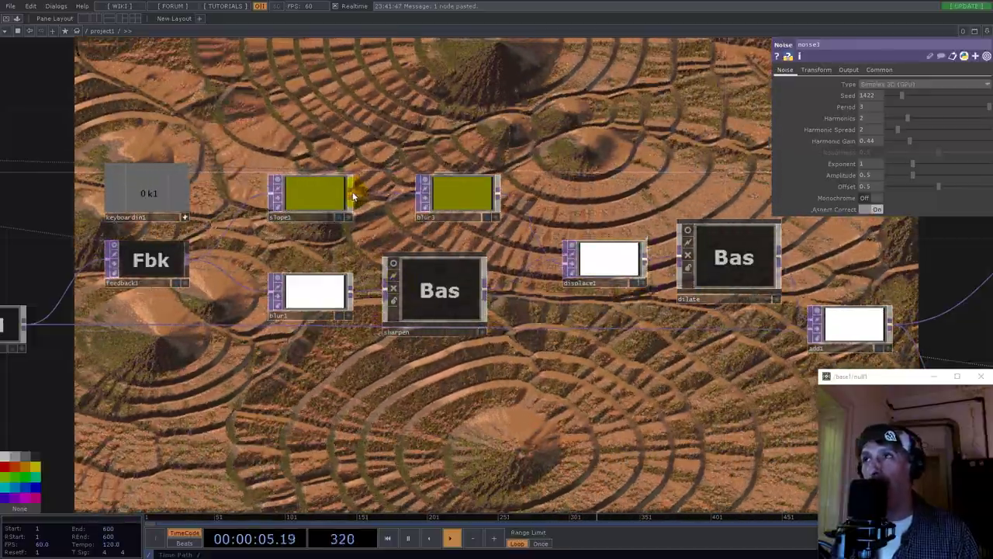
{"action": "right_click", "coordinate": [351, 190]}
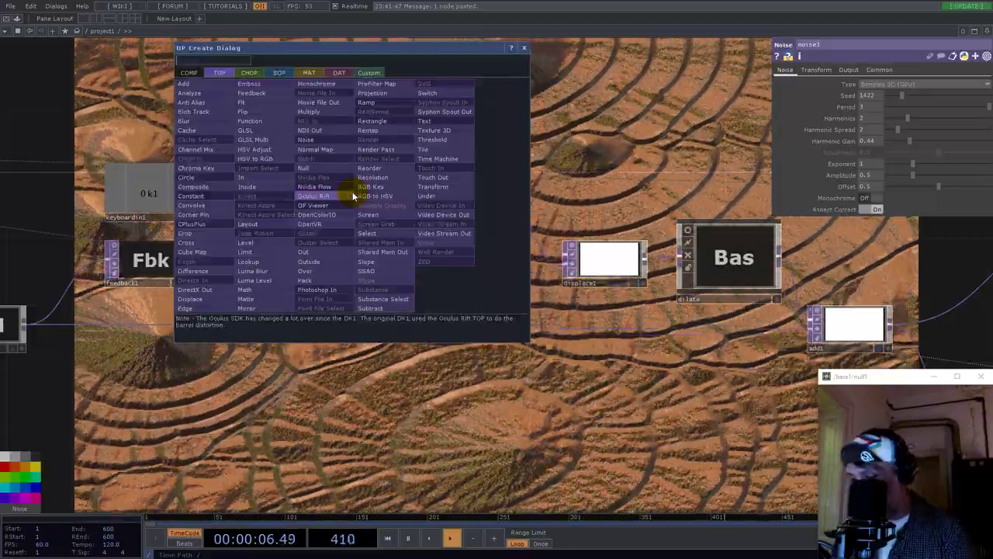
{"action": "type", "text": "noi"}
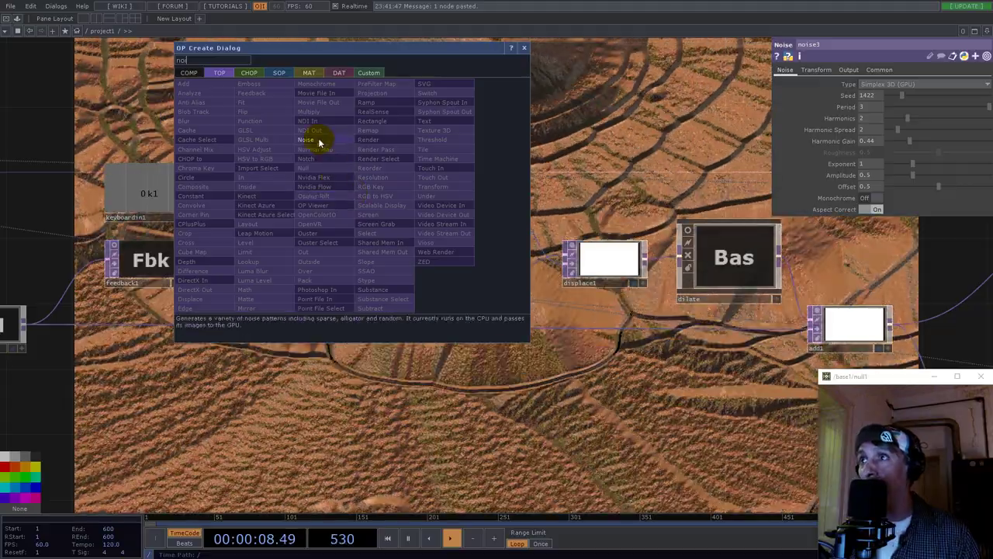
{"action": "left_click", "coordinate": [318, 142]}
{"action": "left_click", "coordinate": [472, 111]}
{"action": "scroll", "coordinate": [489, 117], "scroll_direction": "up", "scroll_amount": 3}
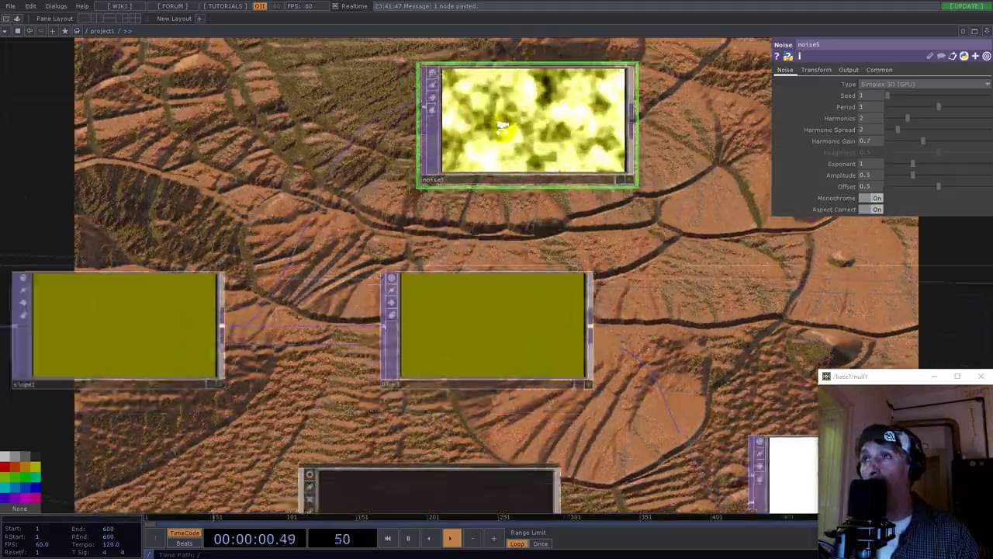
{"action": "scroll", "coordinate": [502, 127], "scroll_direction": "down", "scroll_amount": 3}
{"action": "left_click_drag", "start_coordinate": [505, 129], "coordinate": [481, 154]}
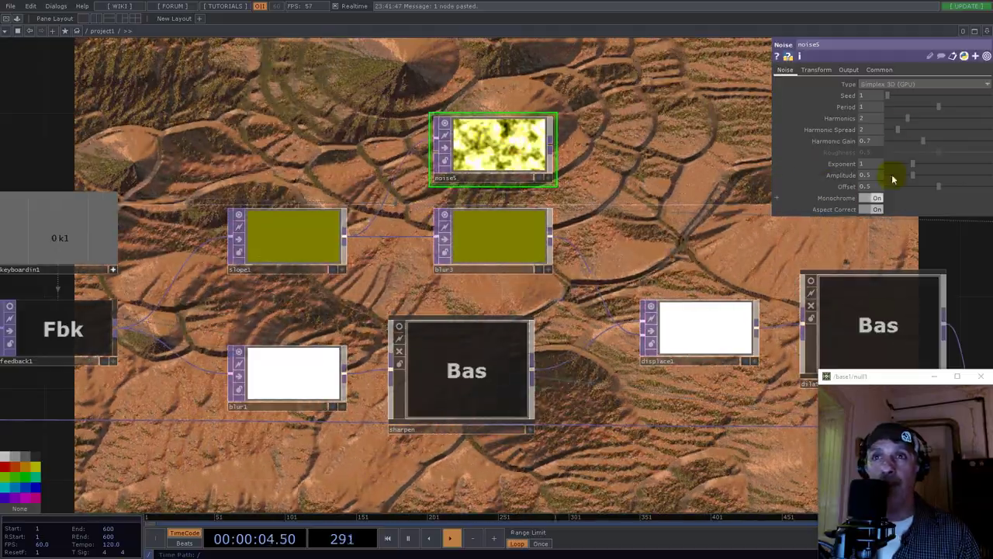
Step: Set noise5's Pixel Format to 32-bit float (RG) and turn off Monochrome
{"action": "left_click", "coordinate": [879, 70]}
{"action": "left_click", "coordinate": [887, 164]}
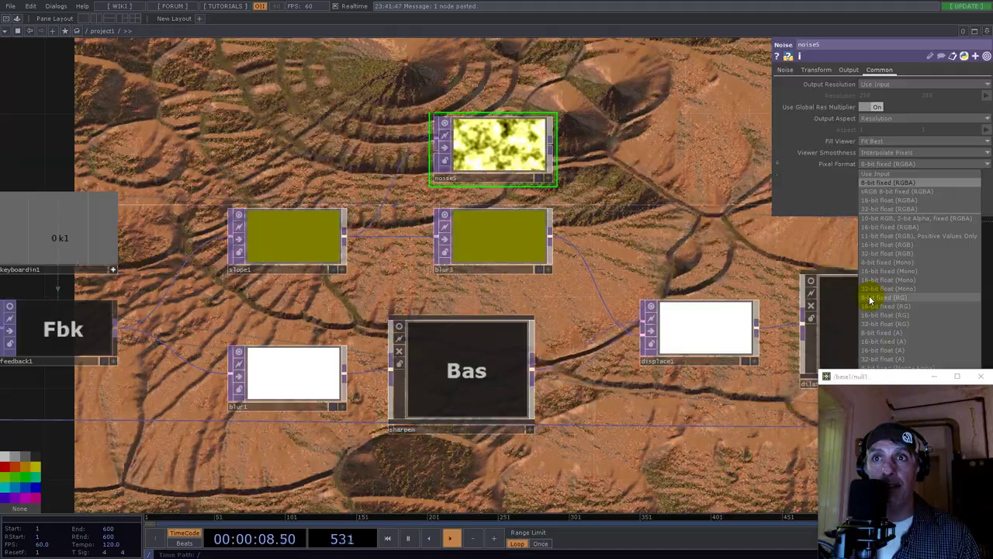
{"action": "left_click", "coordinate": [892, 327]}
{"action": "left_click", "coordinate": [786, 70]}
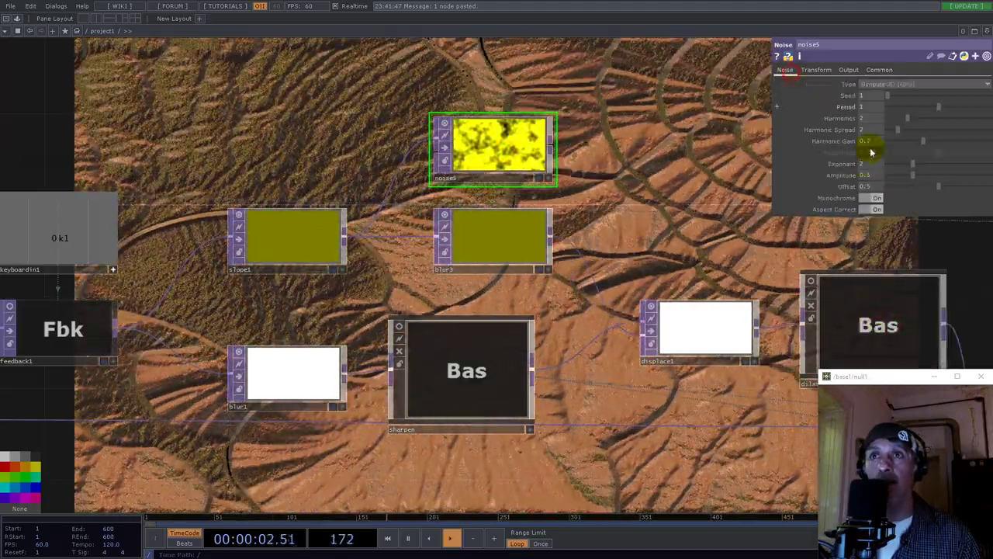
{"action": "left_click", "coordinate": [877, 199]}
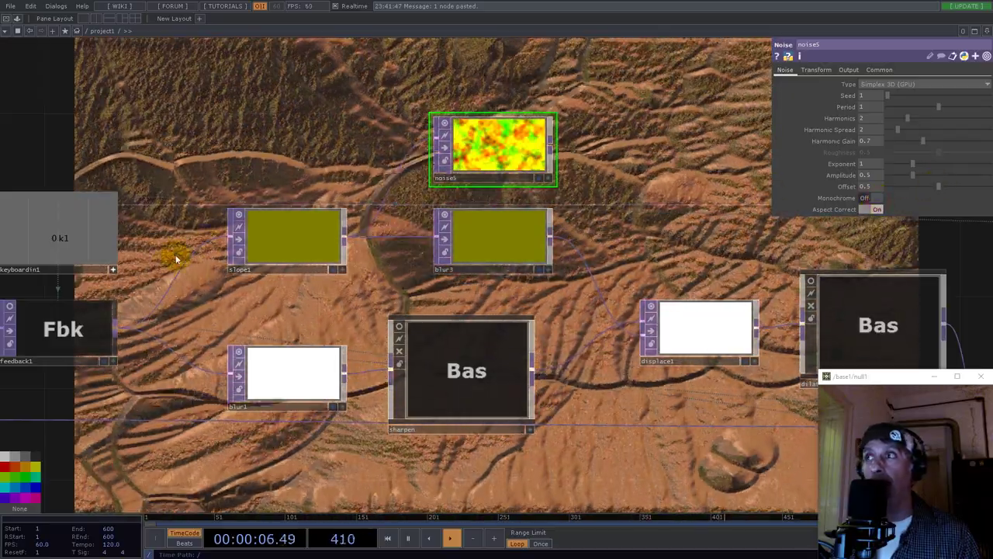
Step: Connect feedback1's output to noise5 and set noise5's Offset and Amplitude to 0
{"action": "left_click", "coordinate": [164, 300]}
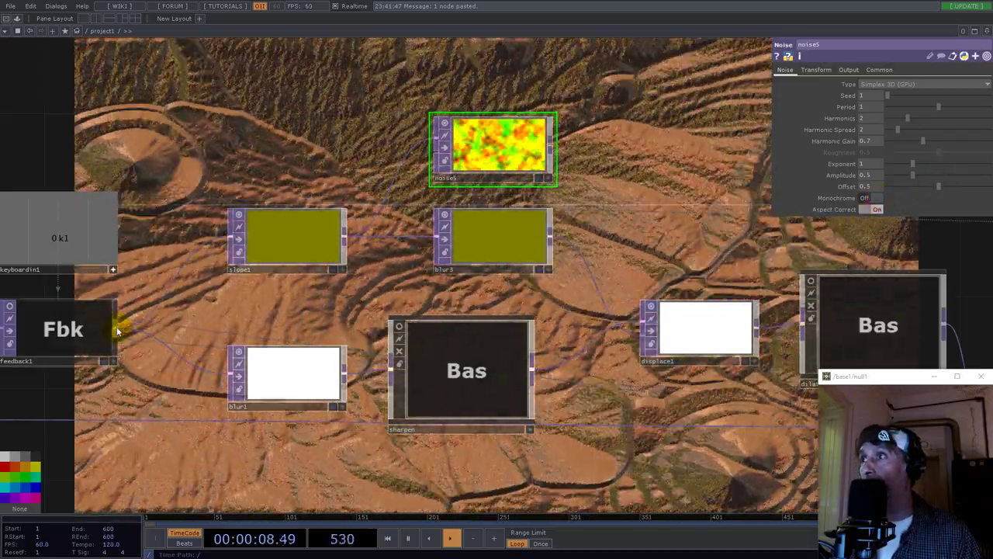
{"action": "left_click_drag", "start_coordinate": [120, 331], "coordinate": [432, 147]}
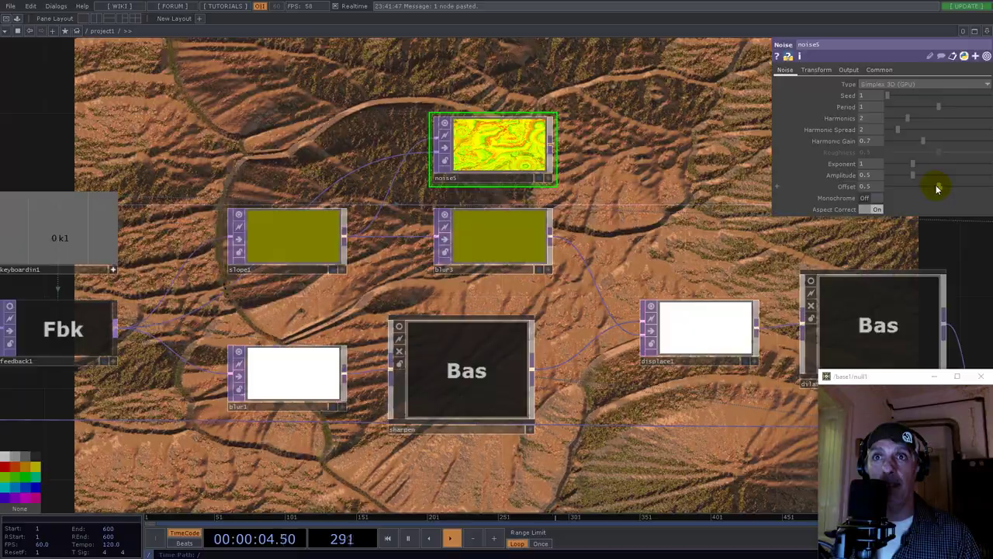
{"action": "left_click_drag", "start_coordinate": [938, 187], "coordinate": [706, 176]}
{"action": "left_click_drag", "start_coordinate": [913, 175], "coordinate": [667, 176]}
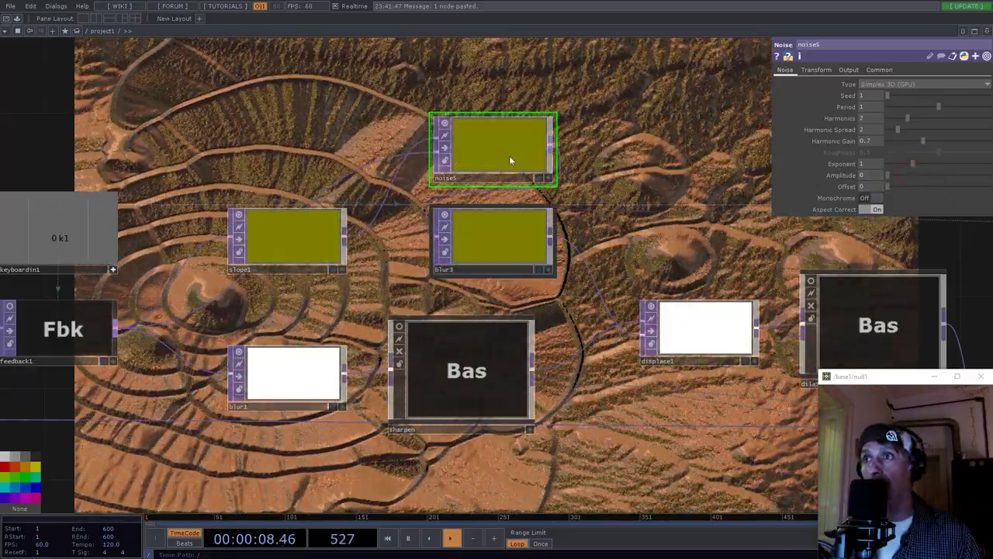
Step: Position noise5 between slope1 and blur3, shifting the sharpen component, displace1 and all downstream nodes along to make room
{"action": "left_click_drag", "start_coordinate": [510, 161], "coordinate": [439, 153]}
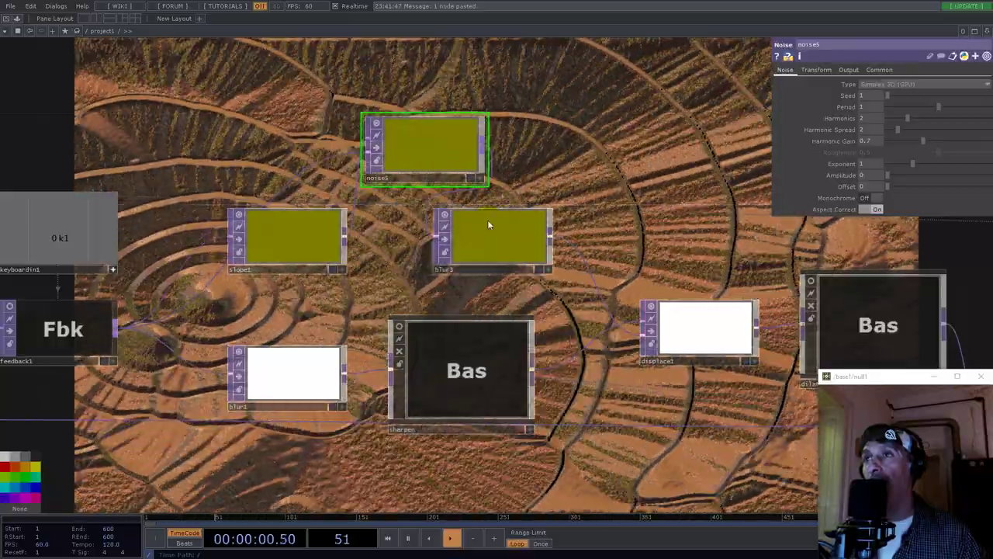
{"action": "scroll", "coordinate": [489, 221], "scroll_direction": "down", "scroll_amount": 5}
{"action": "left_click_drag", "start_coordinate": [489, 227], "coordinate": [530, 194]}
{"action": "mouse_move", "coordinate": [478, 280]}
{"action": "left_mouse_down"}
{"action": "mouse_move", "coordinate": [507, 275]}
{"action": "mouse_move", "coordinate": [496, 280]}
{"action": "left_mouse_up"}
{"action": "right_click_drag", "start_coordinate": [521, 143], "coordinate": [557, 256]}
{"action": "scroll", "coordinate": [556, 256], "scroll_direction": "down", "scroll_amount": 5}
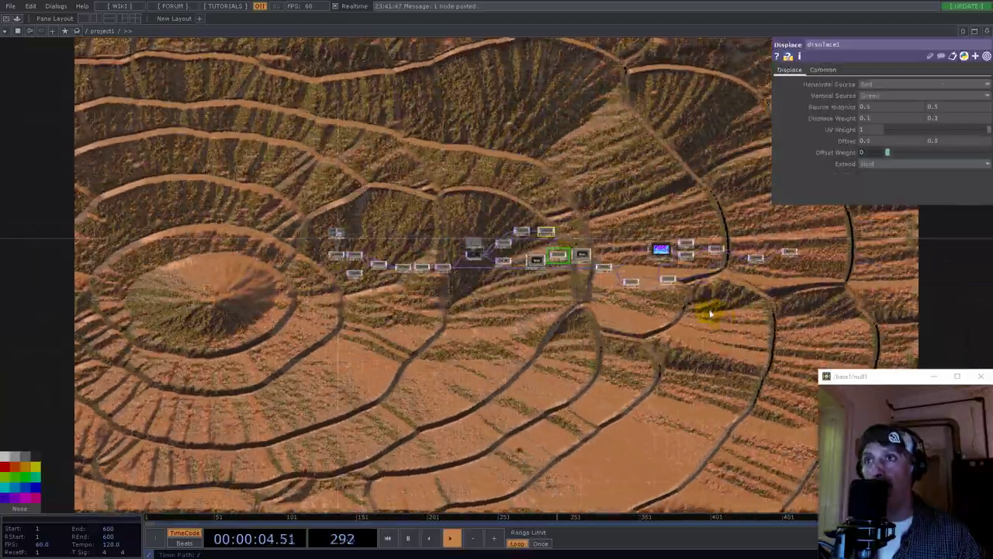
{"action": "right_click_drag", "start_coordinate": [822, 326], "coordinate": [504, 147]}
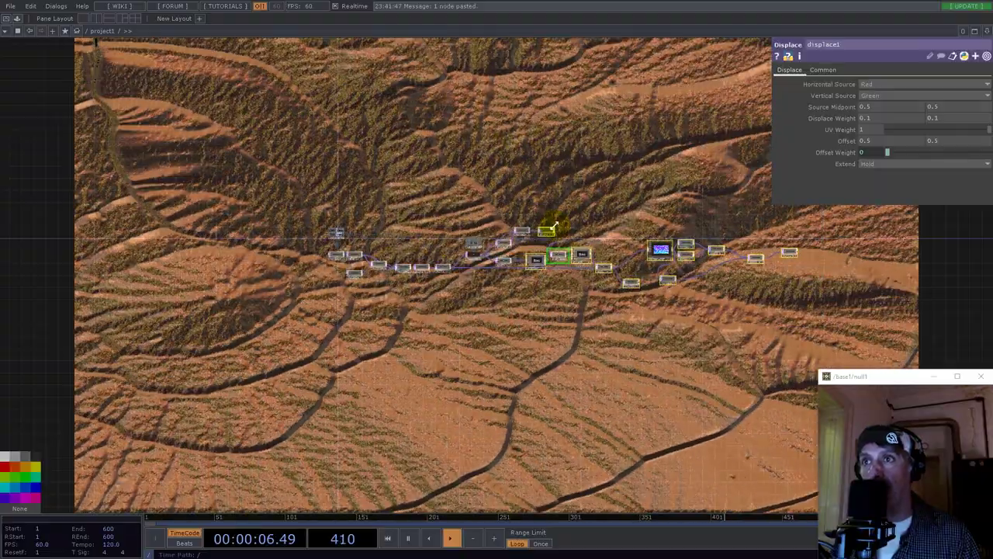
{"action": "scroll", "coordinate": [553, 226], "scroll_direction": "up", "scroll_amount": 5}
{"action": "left_click_drag", "start_coordinate": [578, 352], "coordinate": [660, 351]}
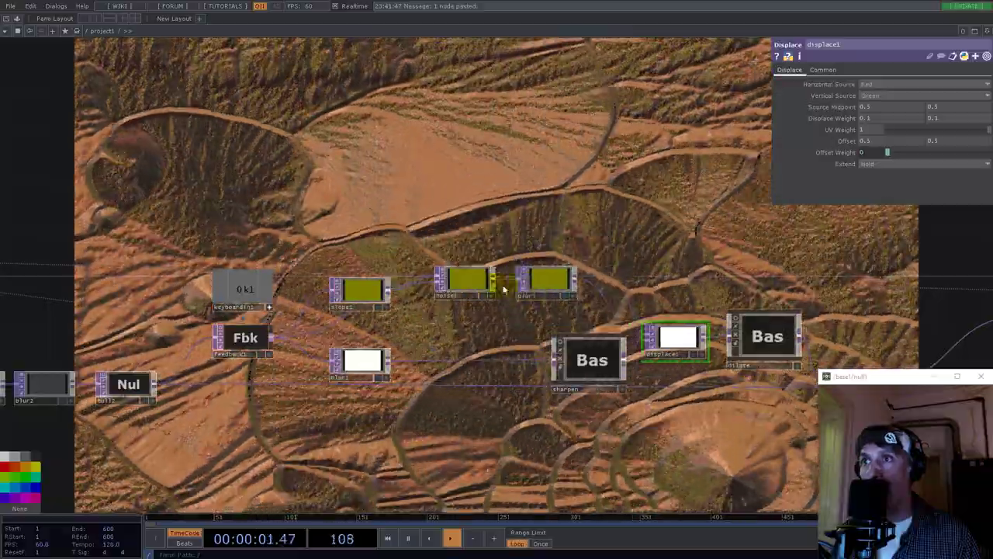
Step: Raise noise5's Amplitude to 0.03
{"action": "left_click", "coordinate": [491, 283]}
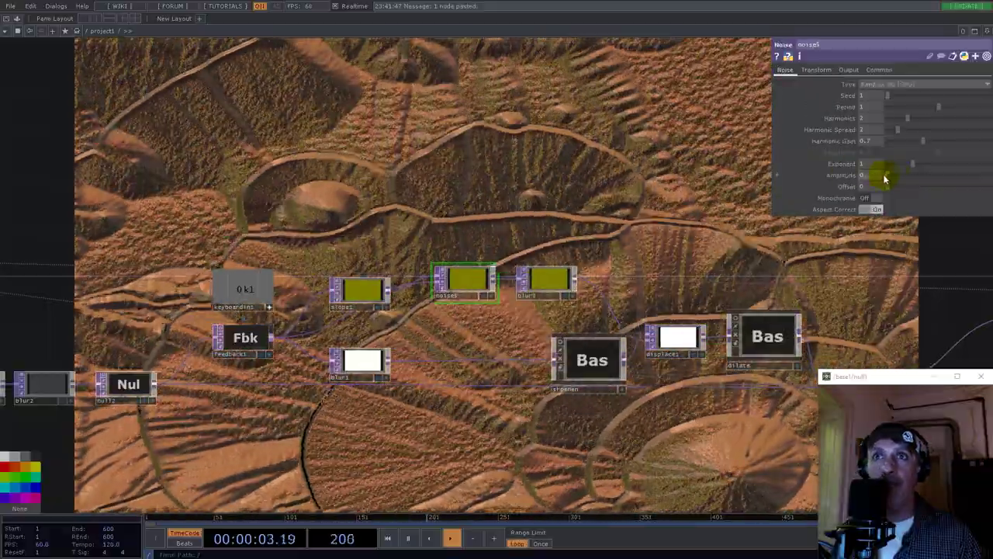
{"action": "left_click", "coordinate": [888, 175]}
{"action": "left_click_drag", "start_coordinate": [889, 177], "coordinate": [890, 179]}
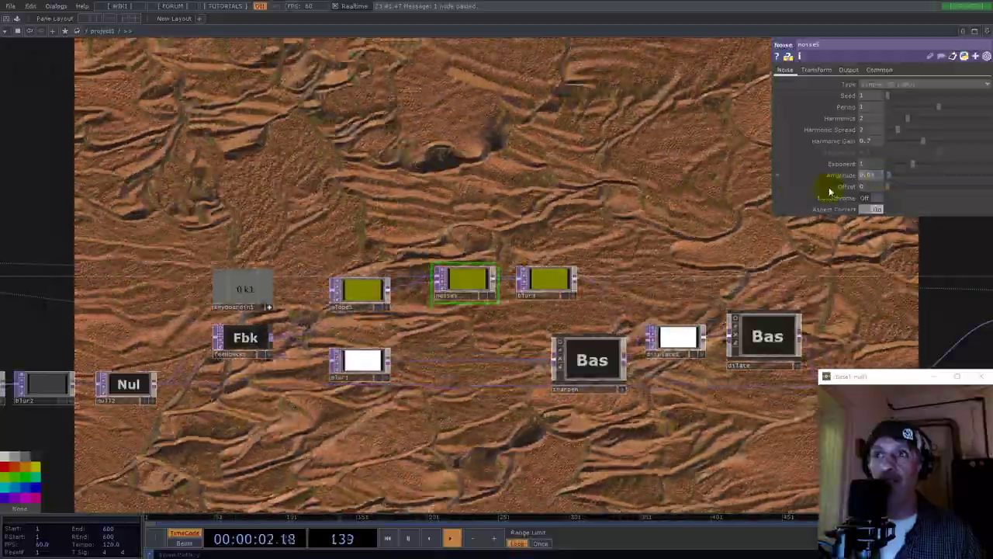
Step: Connect limit1's output to noise3's input
{"action": "left_click_drag", "start_coordinate": [632, 217], "coordinate": [160, 145]}
{"action": "scroll", "coordinate": [402, 241], "scroll_direction": "down", "scroll_amount": 3}
{"action": "scroll", "coordinate": [501, 326], "scroll_direction": "up", "scroll_amount": 8}
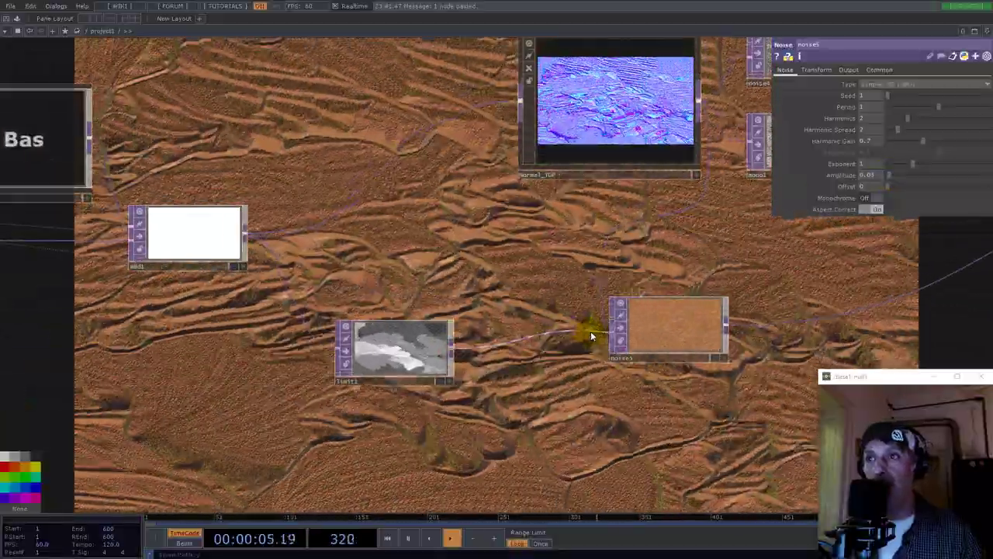
{"action": "left_click_drag", "start_coordinate": [591, 336], "coordinate": [610, 331]}
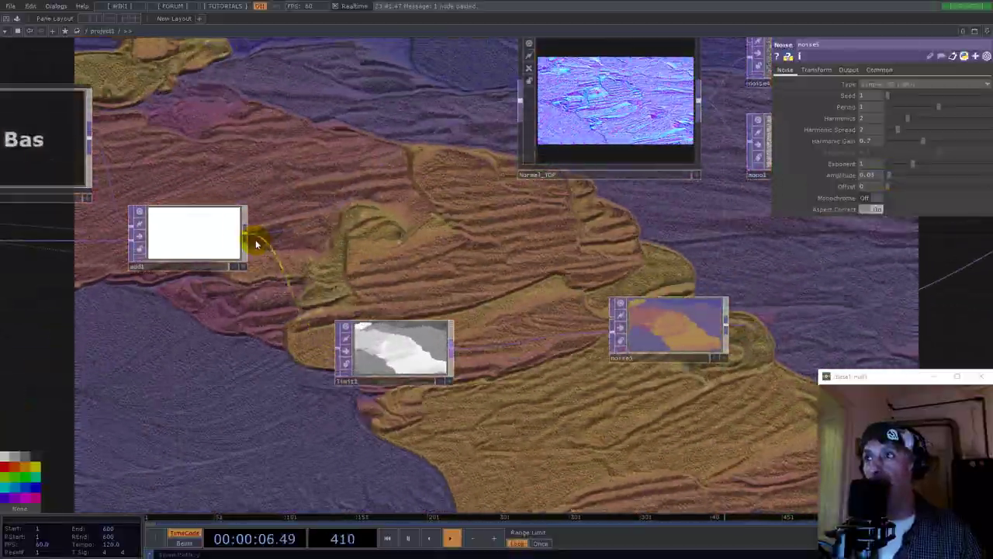
Step: Connect add1's output directly to noise3's input, bypassing limit1
{"action": "left_click", "coordinate": [610, 344]}
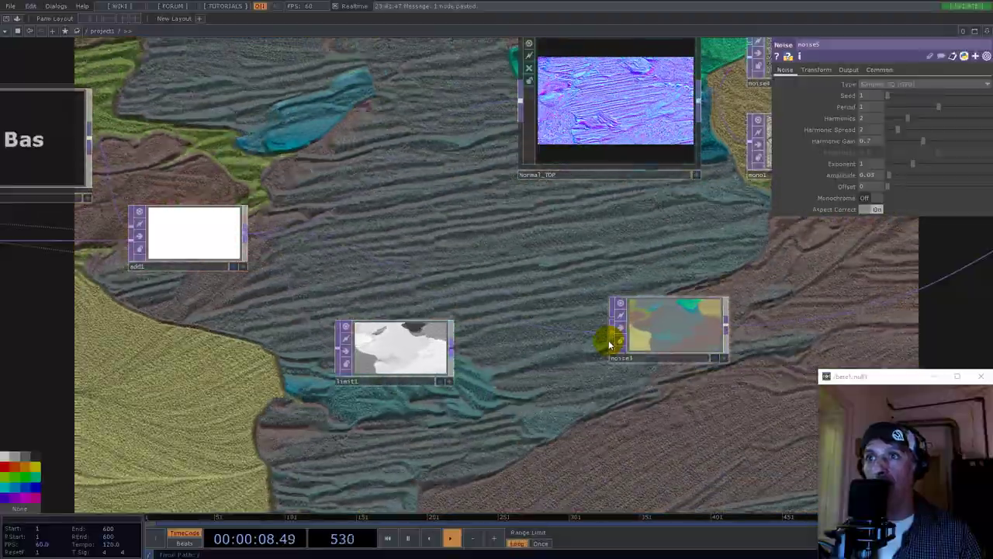
Step: Raise the Exponent of noise5, the noise between slope1 and blur3, to about 1.3
{"action": "scroll", "coordinate": [438, 275], "scroll_direction": "down", "scroll_amount": 5}
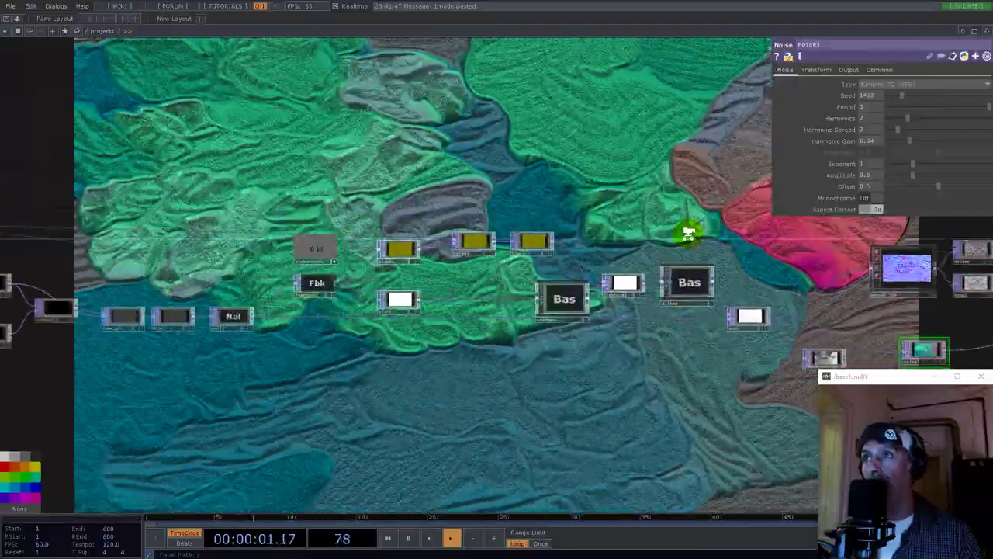
{"action": "scroll", "coordinate": [688, 230], "scroll_direction": "down", "scroll_amount": 3}
{"action": "scroll", "coordinate": [442, 296], "scroll_direction": "up", "scroll_amount": 5}
{"action": "left_click_drag", "start_coordinate": [680, 338], "coordinate": [235, 332]}
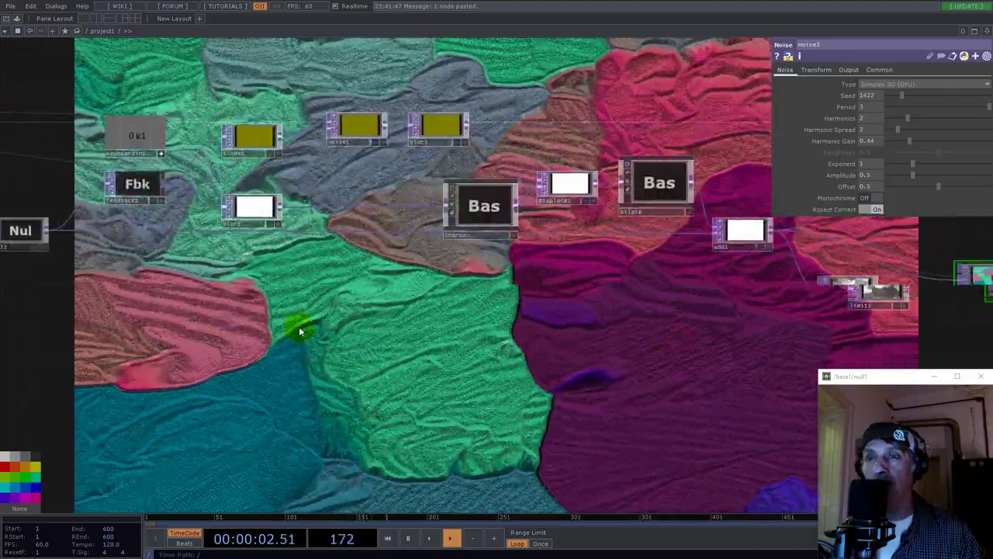
{"action": "left_click_drag", "start_coordinate": [441, 338], "coordinate": [362, 353]}
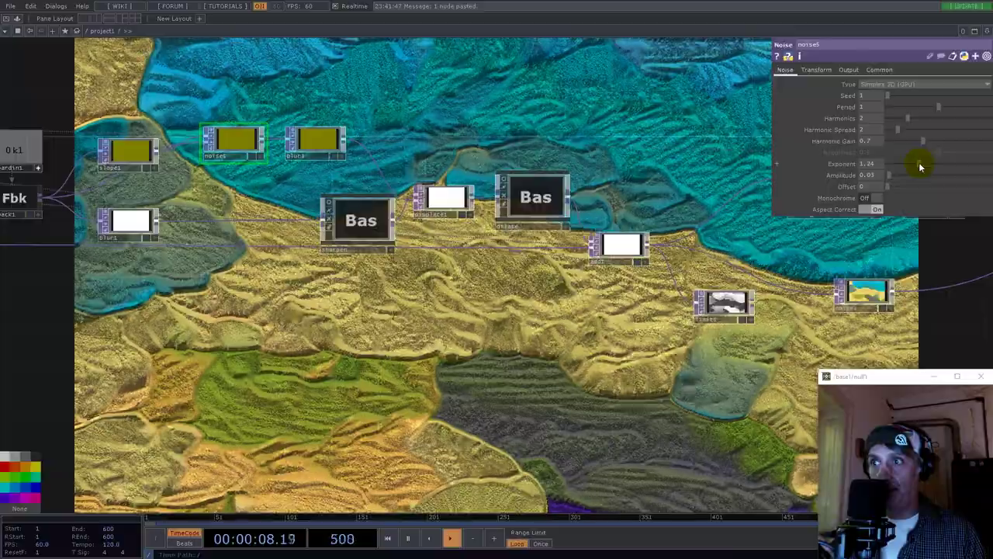
{"action": "left_click_drag", "start_coordinate": [920, 165], "coordinate": [922, 164]}
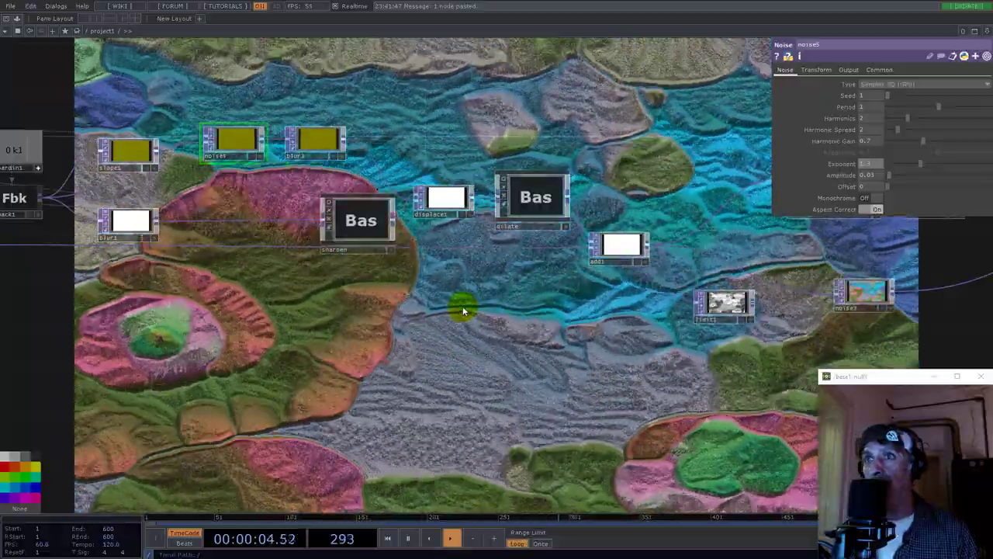
{"action": "scroll", "coordinate": [541, 306], "scroll_direction": "down", "scroll_amount": 4}
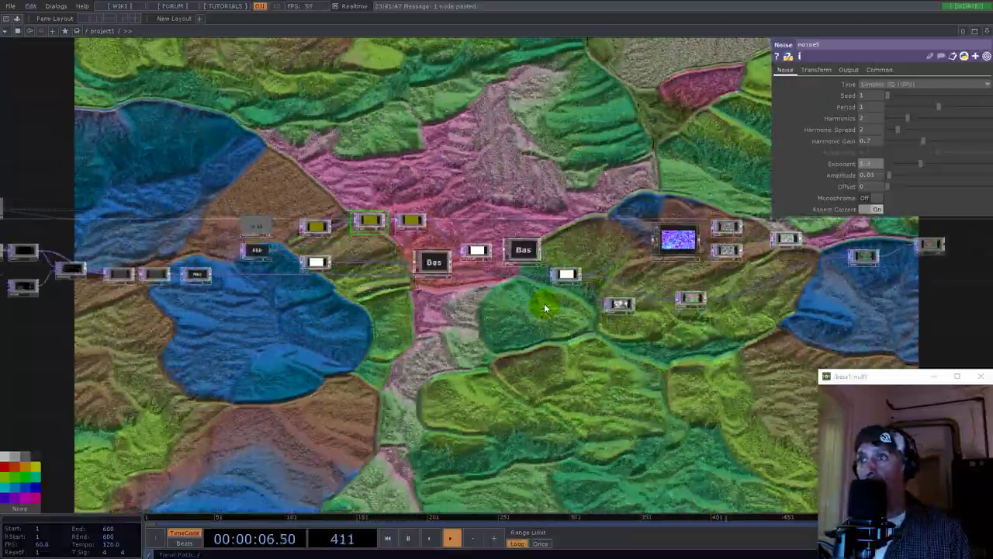
{"action": "scroll", "coordinate": [544, 309], "scroll_direction": "down", "scroll_amount": 3}
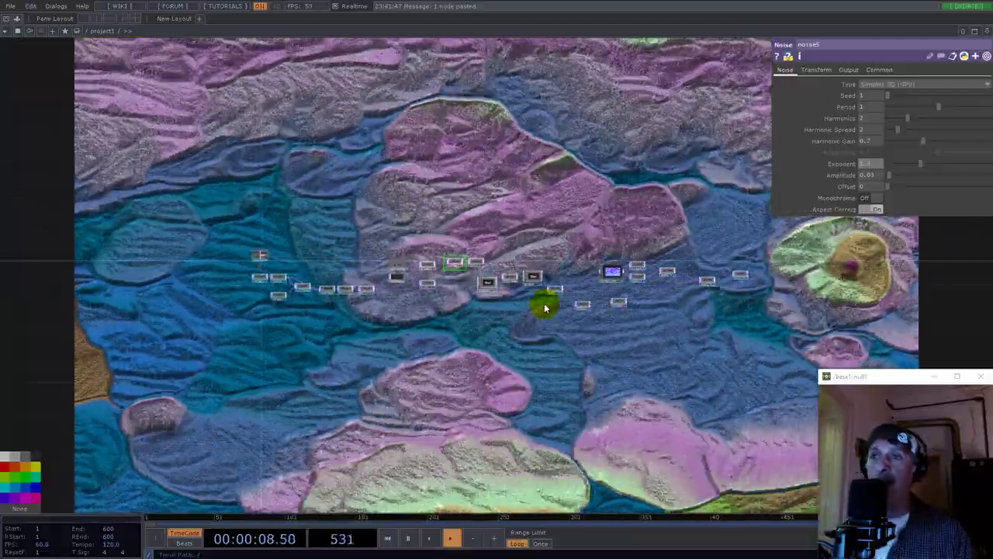